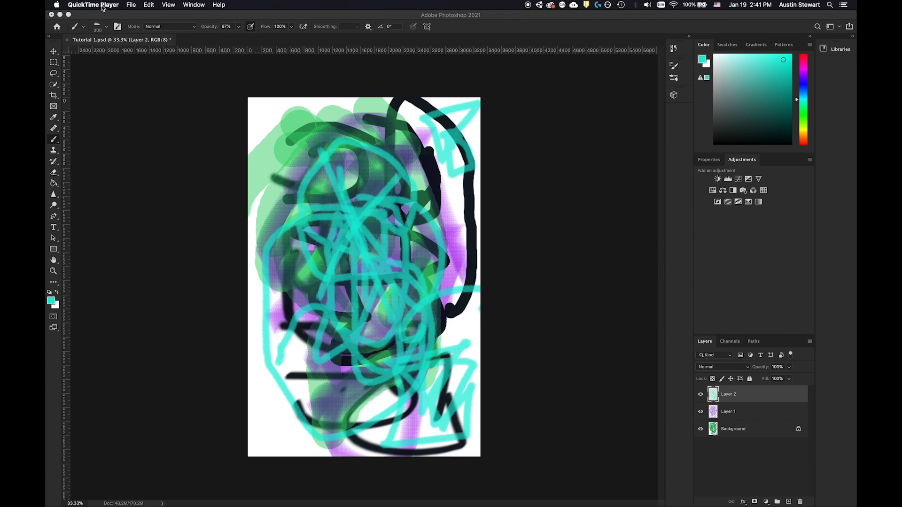
Switch to Safari and open the Library of Congress website at loc.gov
key("super+Tab")
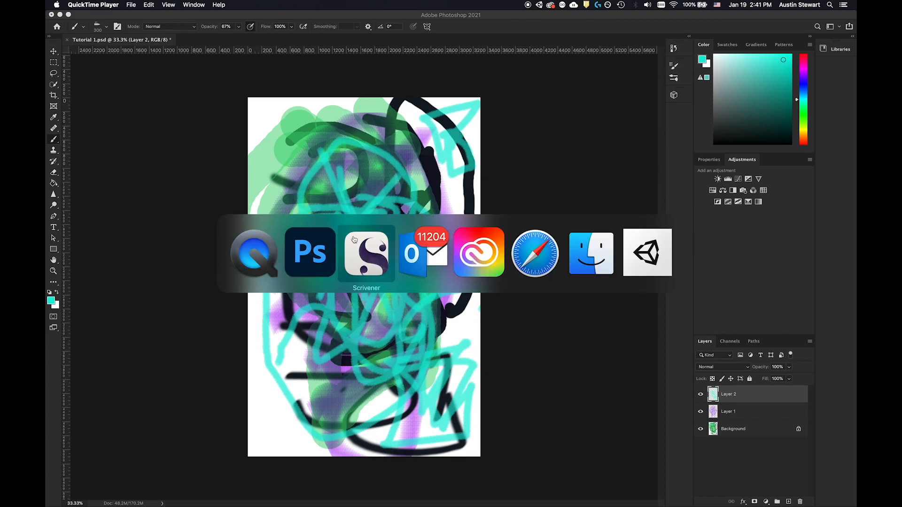
left_click(533, 257)
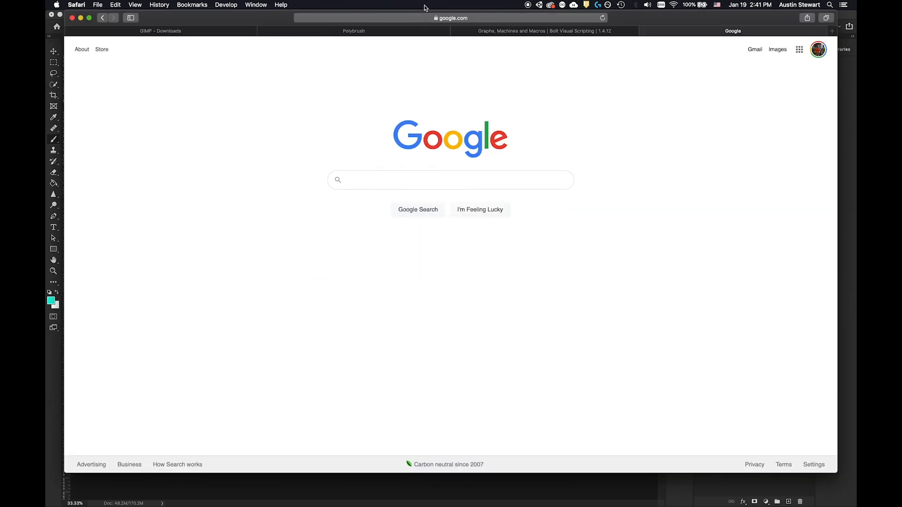
left_click(426, 19)
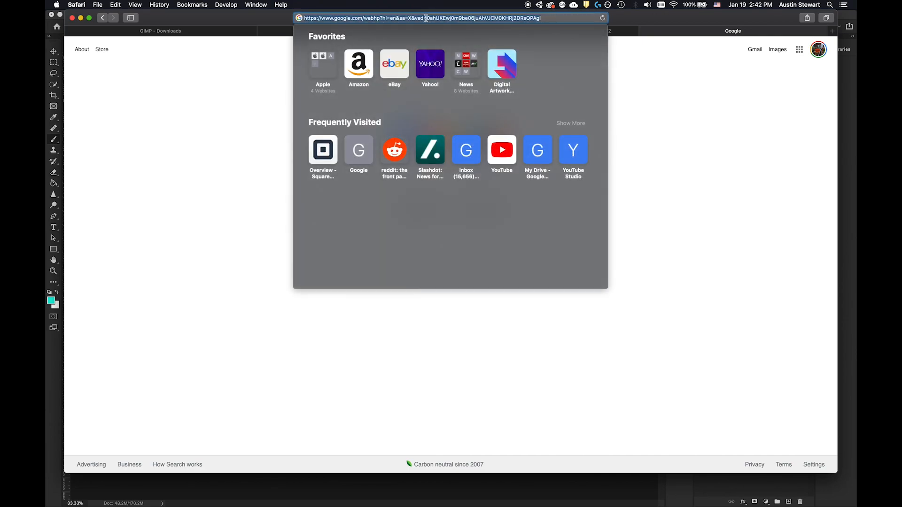
type("loc.gov")
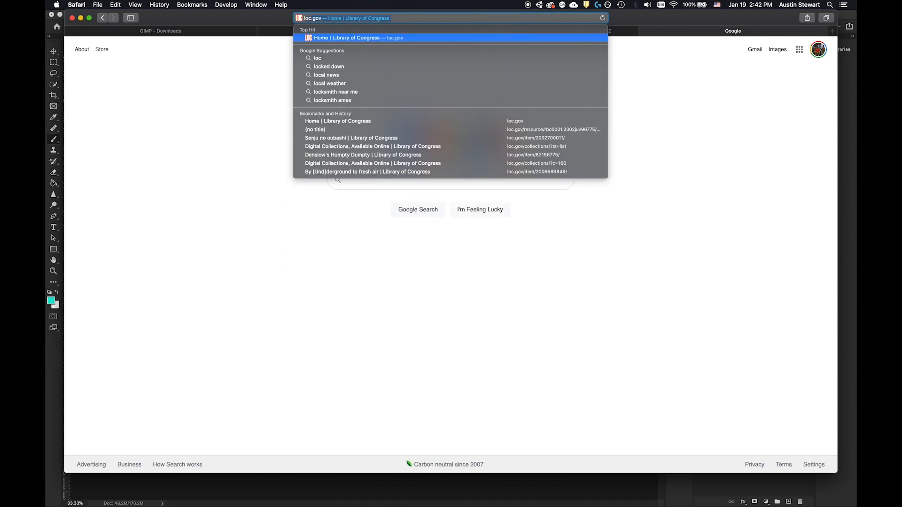
key("Return")
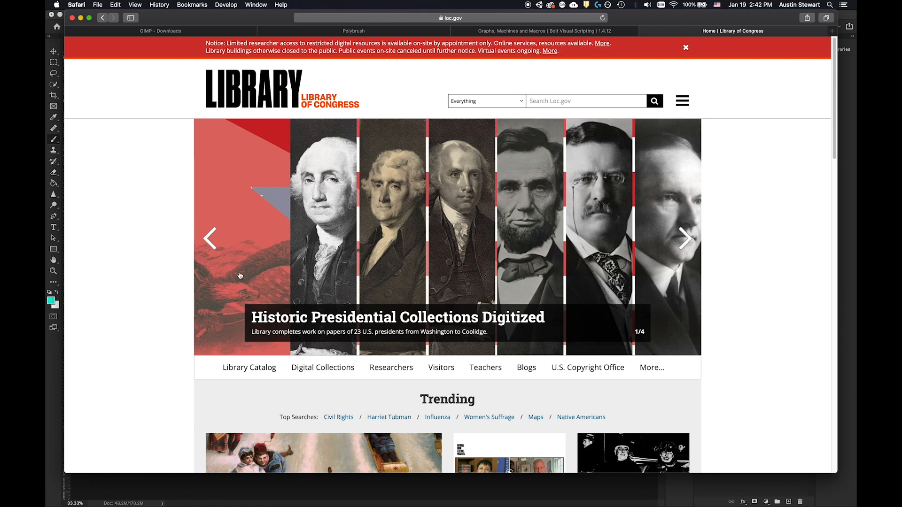
Look over the Library of Congress home page and open its Digital Collections
scroll(240, 276, "down", 8)
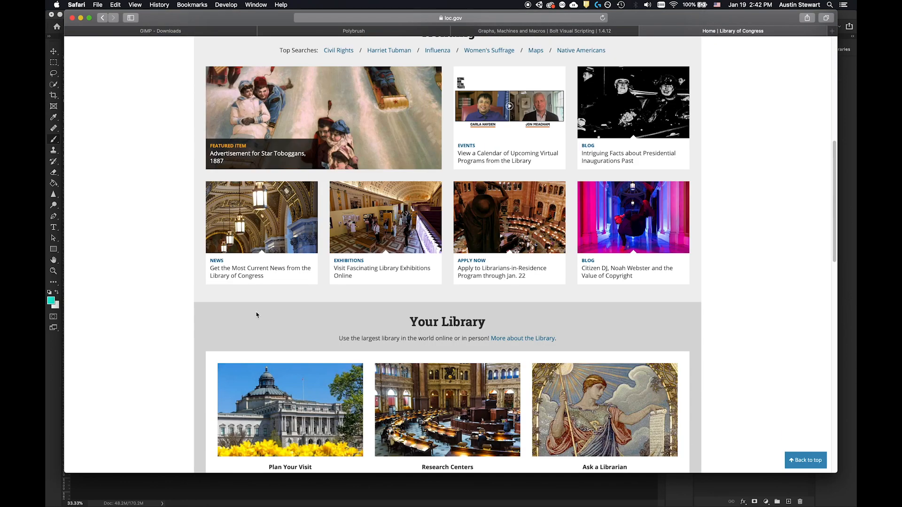
scroll(256, 315, "up", 2)
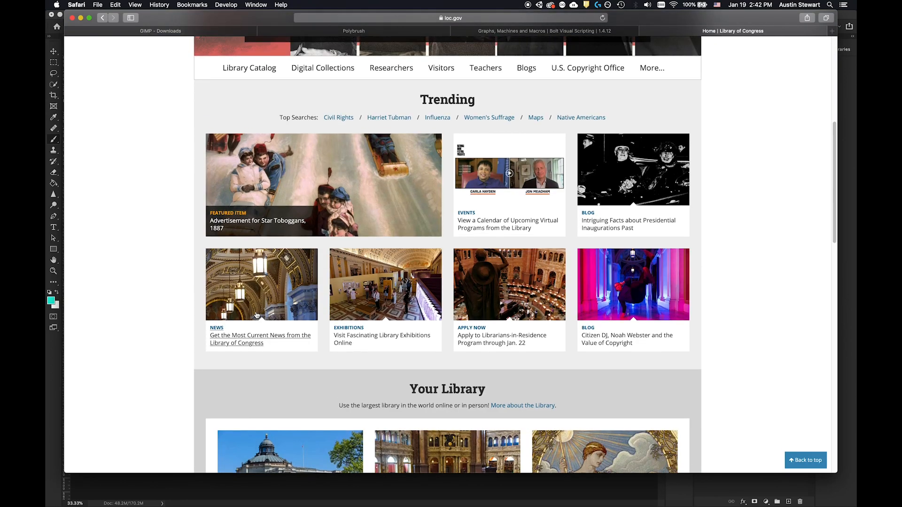
scroll(256, 315, "up", 1)
scroll(257, 314, "up", 2)
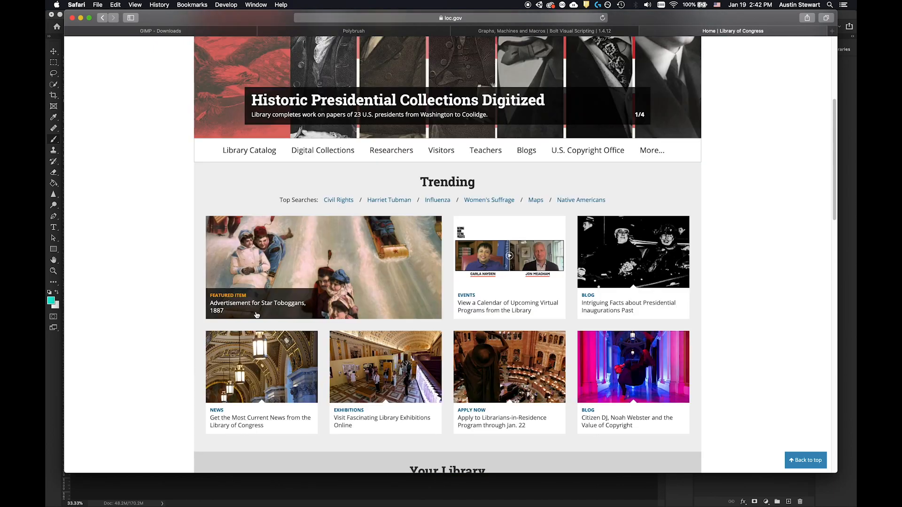
scroll(256, 315, "down", 6)
scroll(256, 315, "up", 5)
scroll(257, 315, "up", 3)
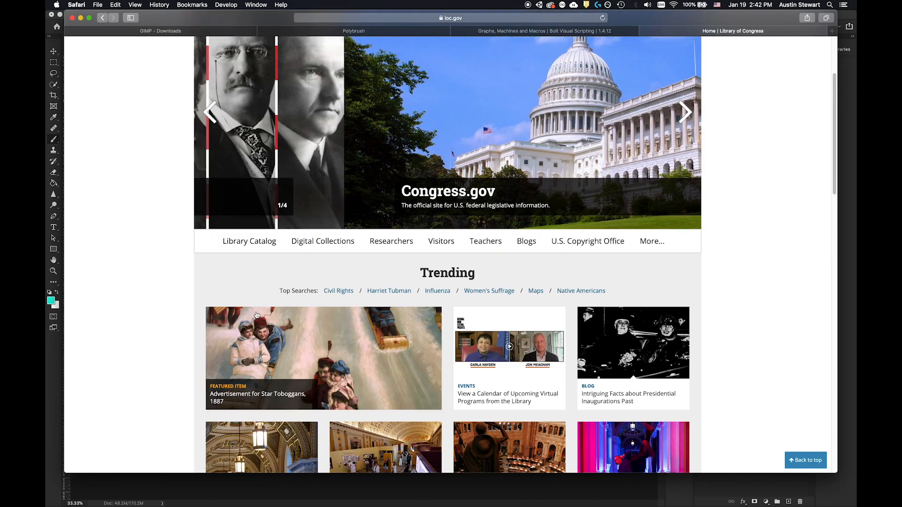
left_click(337, 245)
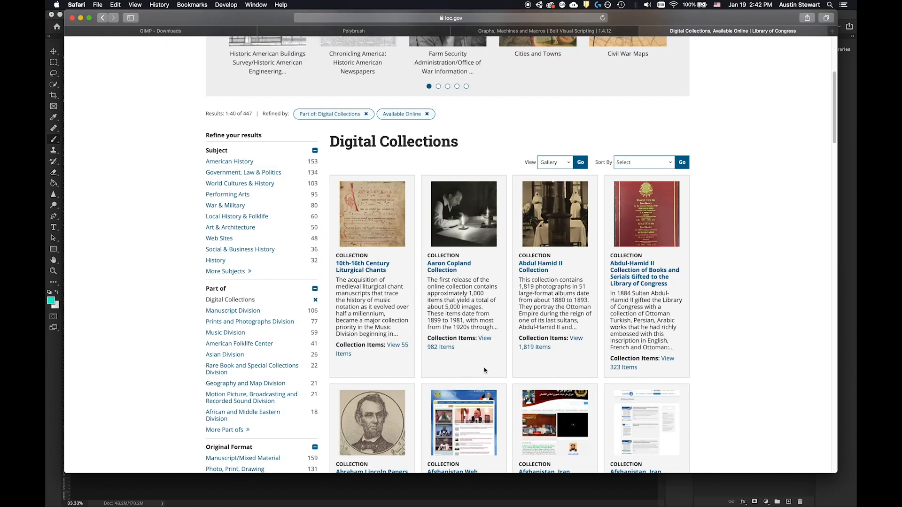
Look through the Digital Collections results and change their view from Gallery to List
scroll(484, 369, "down", 10)
scroll(484, 368, "down", 4)
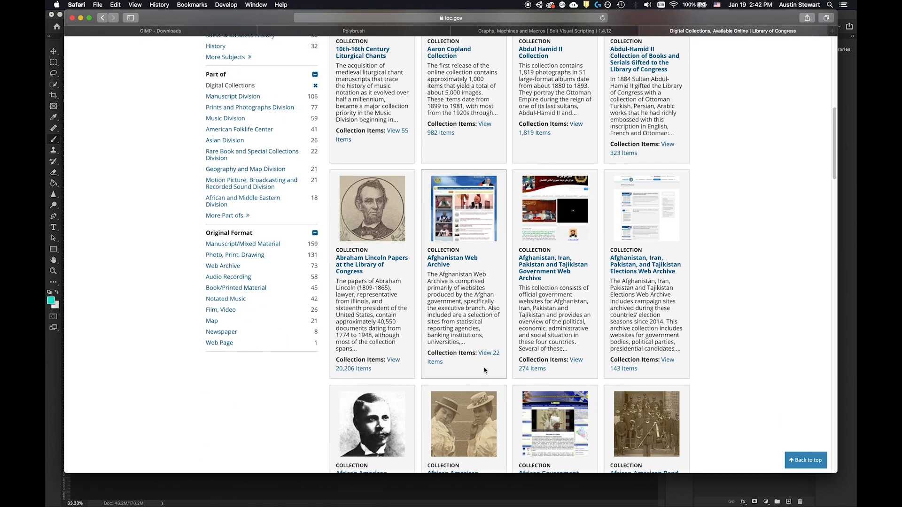
scroll(485, 370, "down", 20)
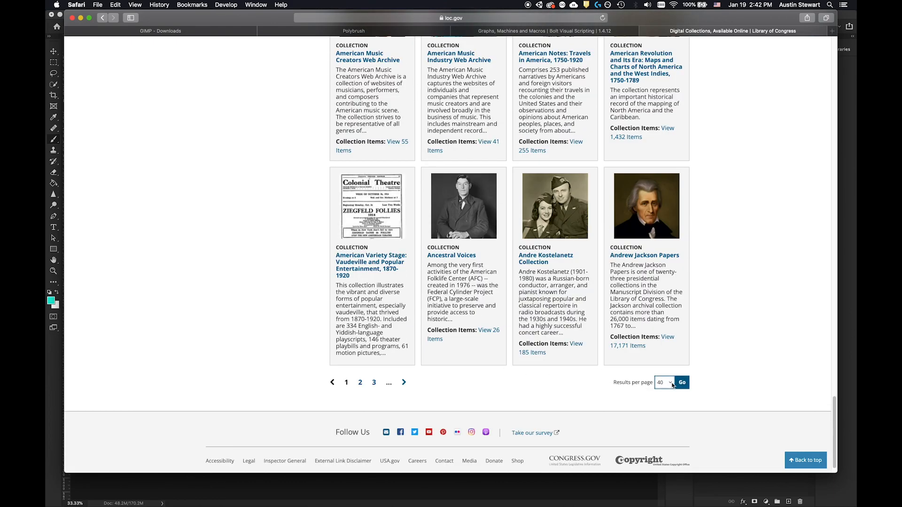
left_click(741, 379)
scroll(710, 293, "up", 15)
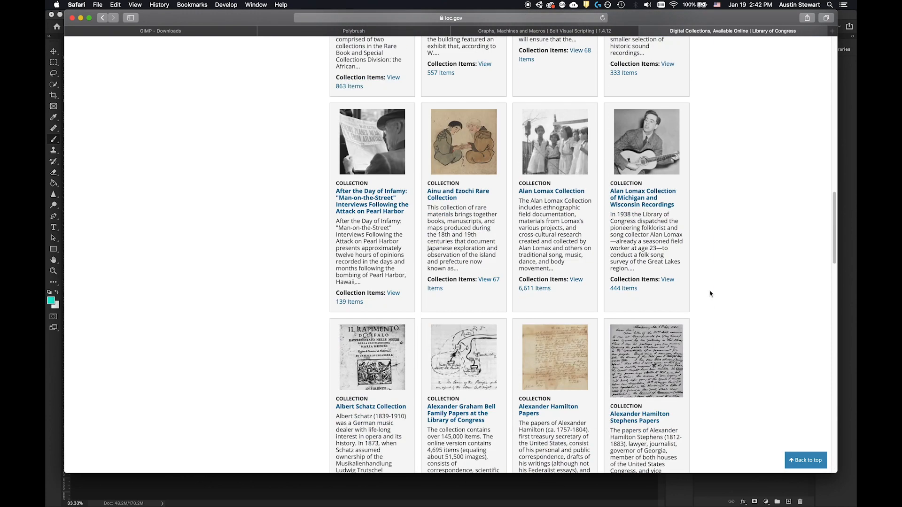
scroll(710, 294, "up", 10)
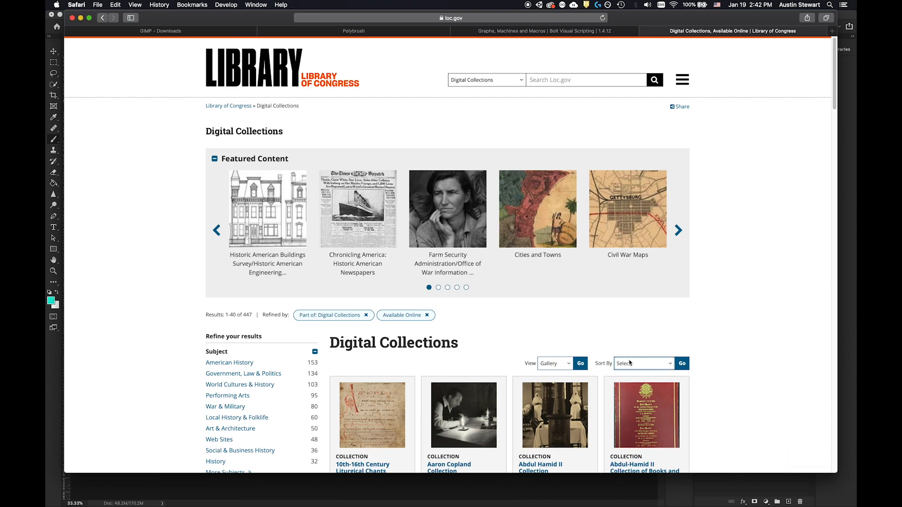
left_click(571, 366)
left_click(564, 356)
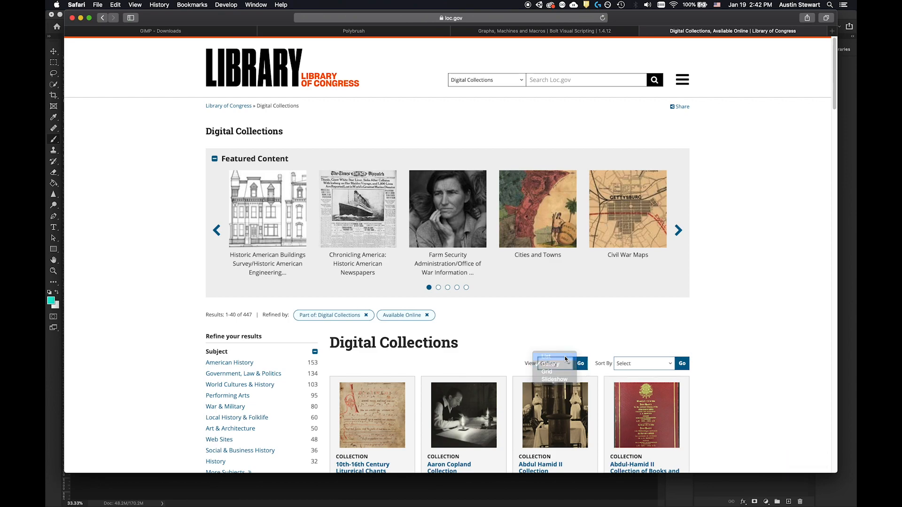
left_click(574, 366)
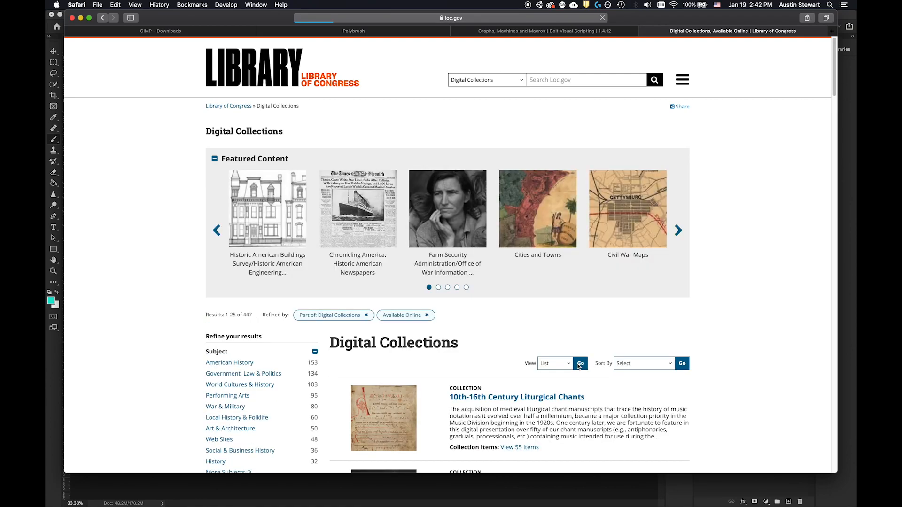
Set the Digital Collections list to show 150 results per page
scroll(751, 374, "down", 20)
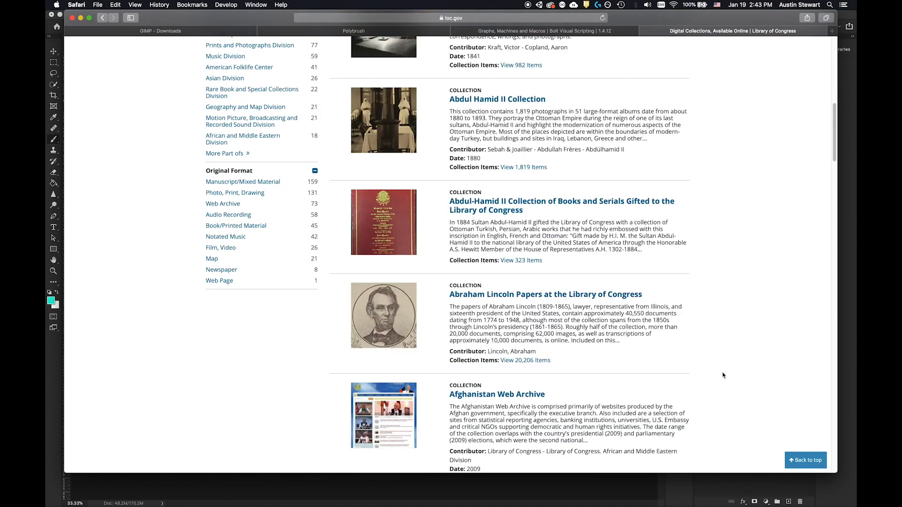
scroll(723, 375, "down", 15)
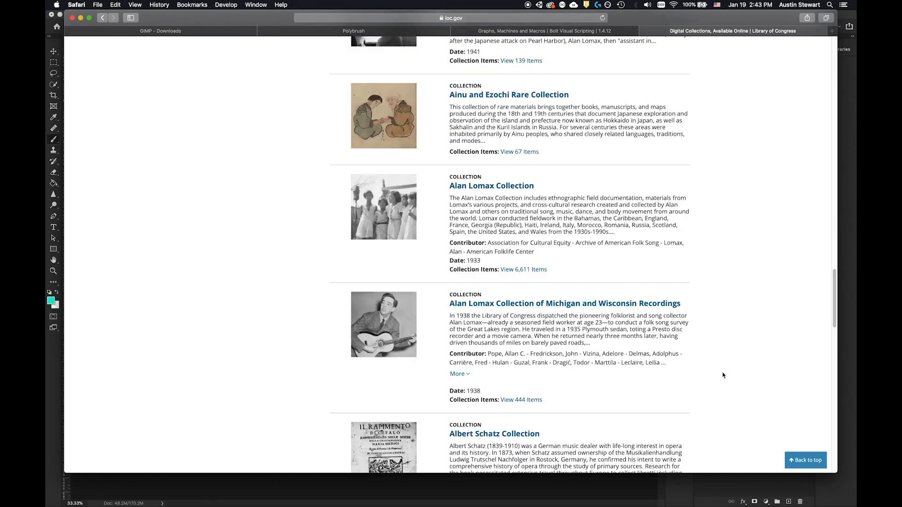
scroll(723, 375, "down", 15)
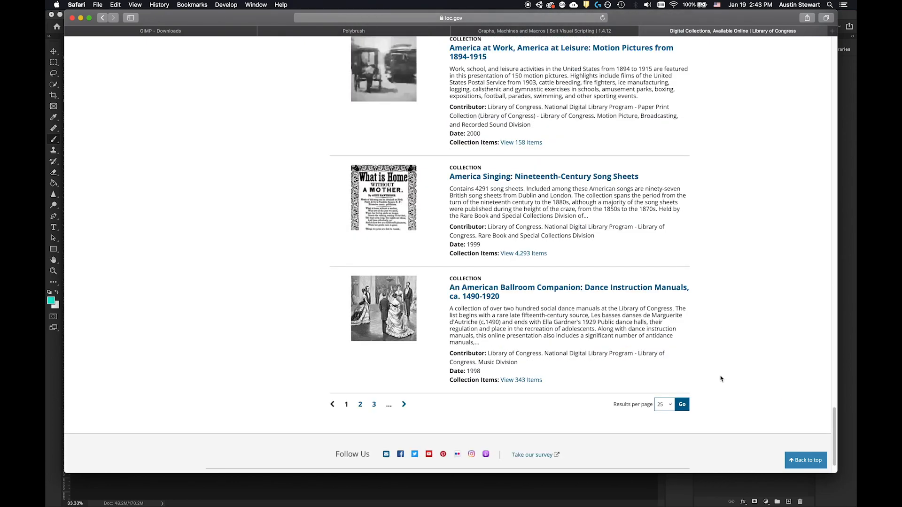
left_click(665, 404)
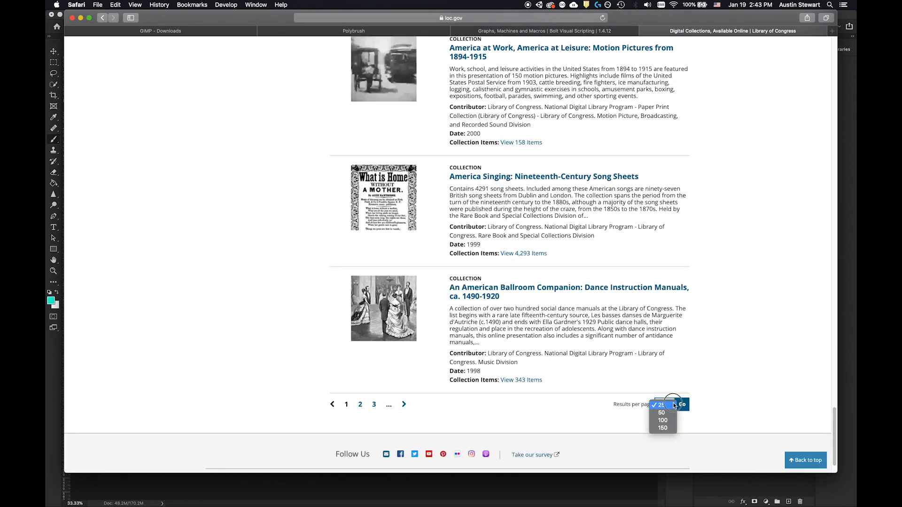
left_click(670, 430)
left_click(679, 407)
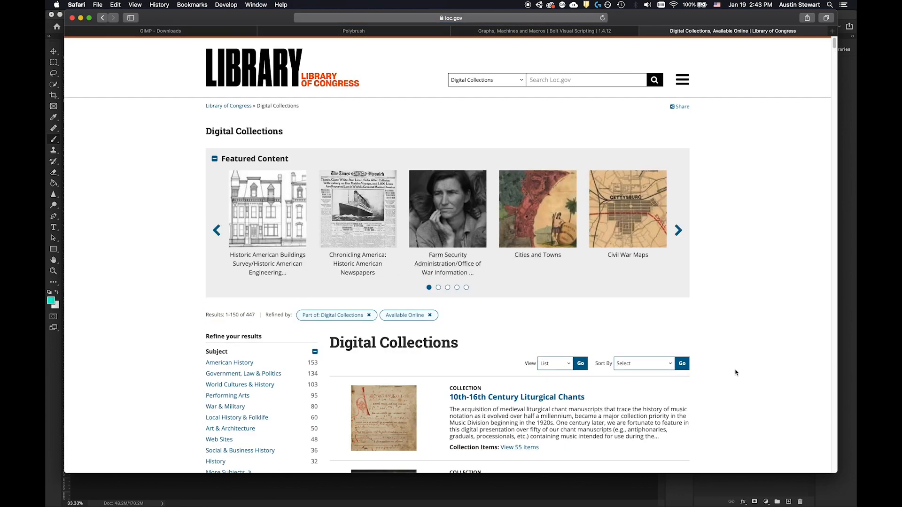
Look through the Digital Collections list for collections with drawings, prints or photographs that could serve as source images
scroll(734, 375, "down", 5)
scroll(734, 374, "down", 20)
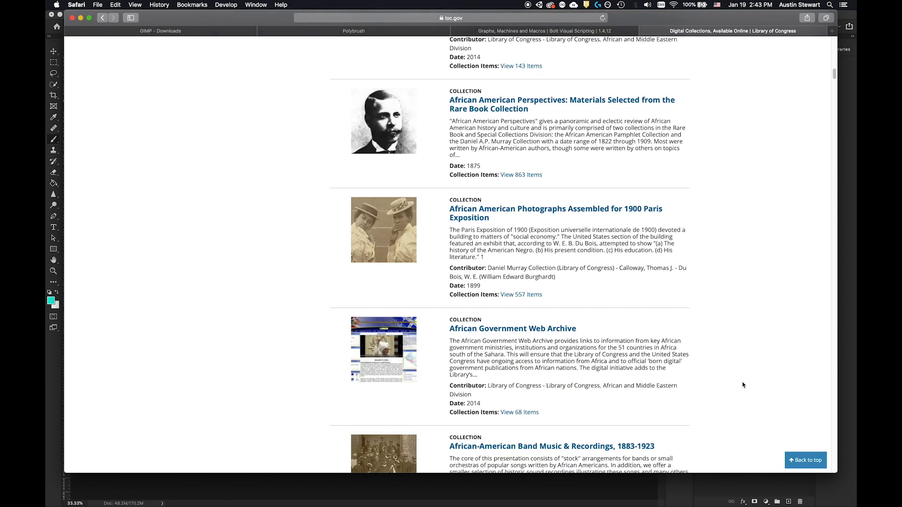
scroll(635, 293, "down", 5)
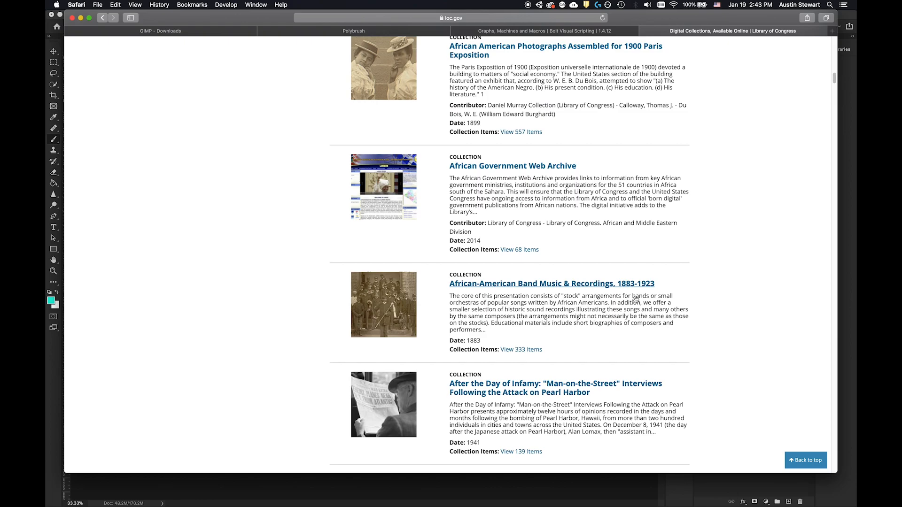
scroll(635, 296, "down", 15)
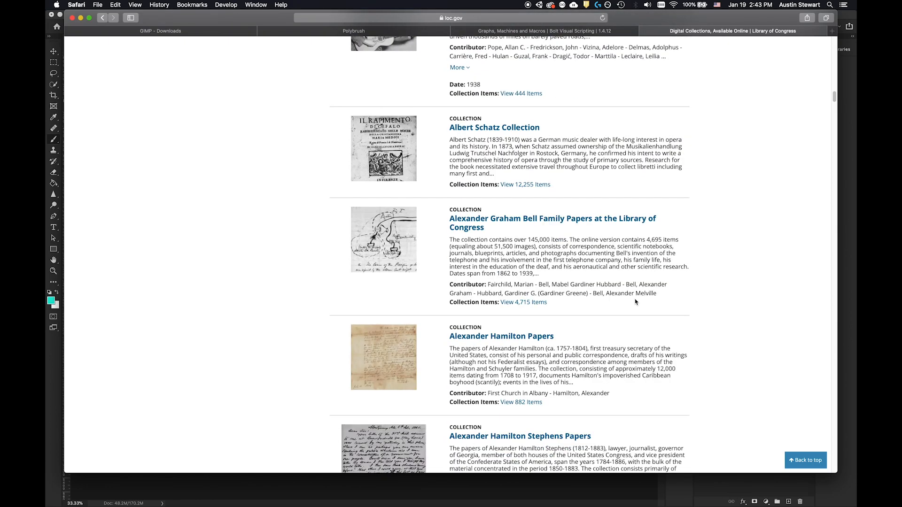
scroll(635, 303, "down", 10)
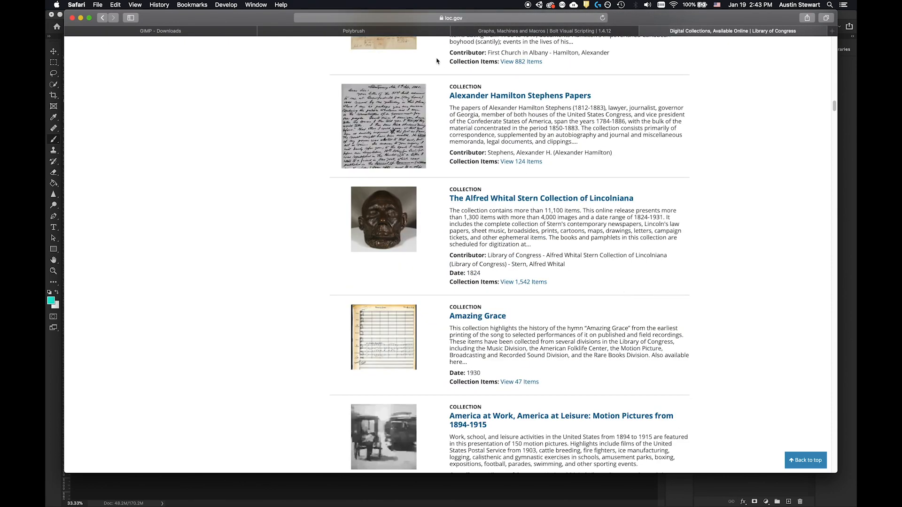
scroll(534, 217, "down", 2)
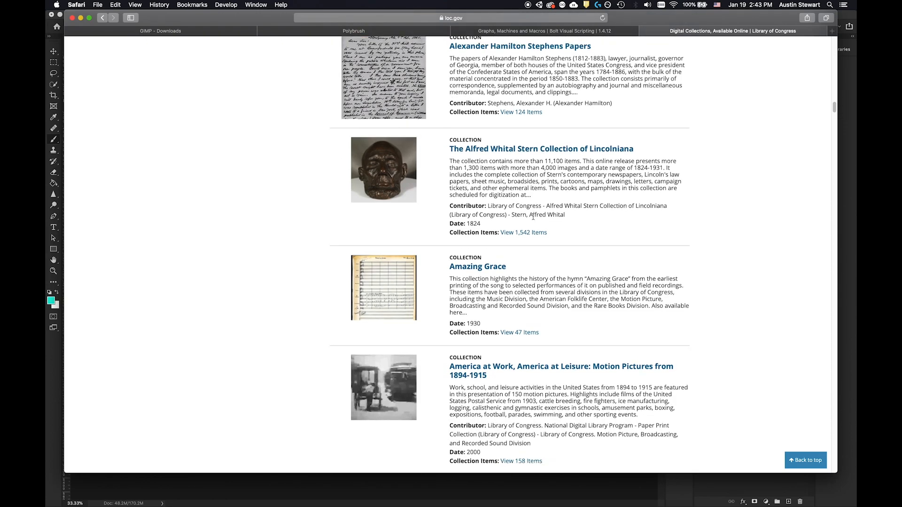
scroll(533, 217, "down", 15)
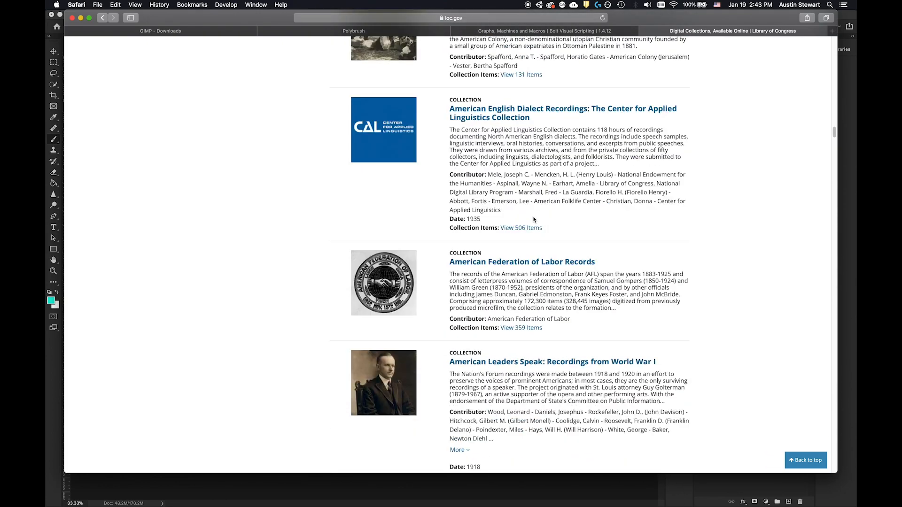
scroll(533, 220, "down", 20)
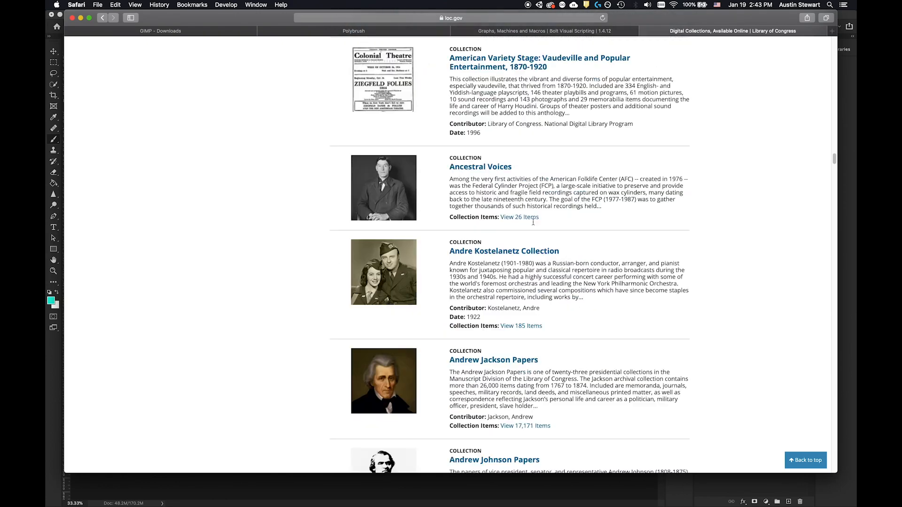
scroll(534, 225, "down", 20)
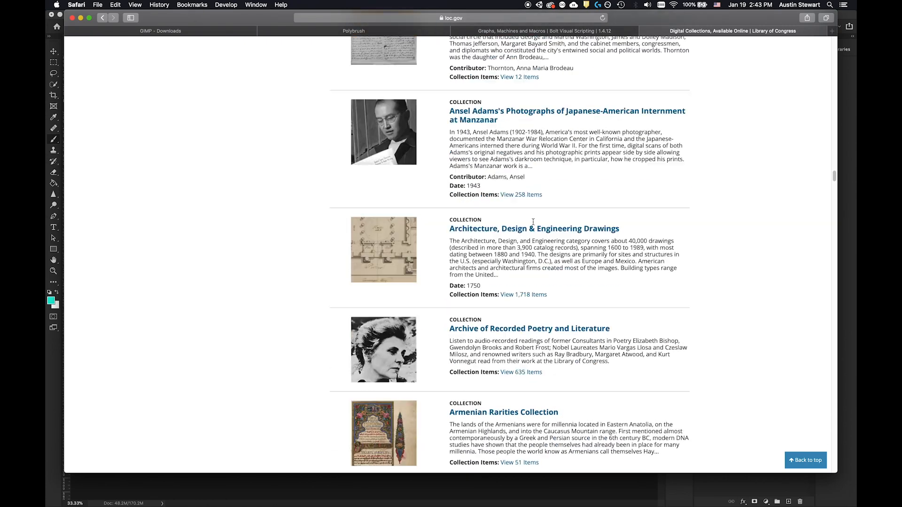
scroll(534, 226, "down", 10)
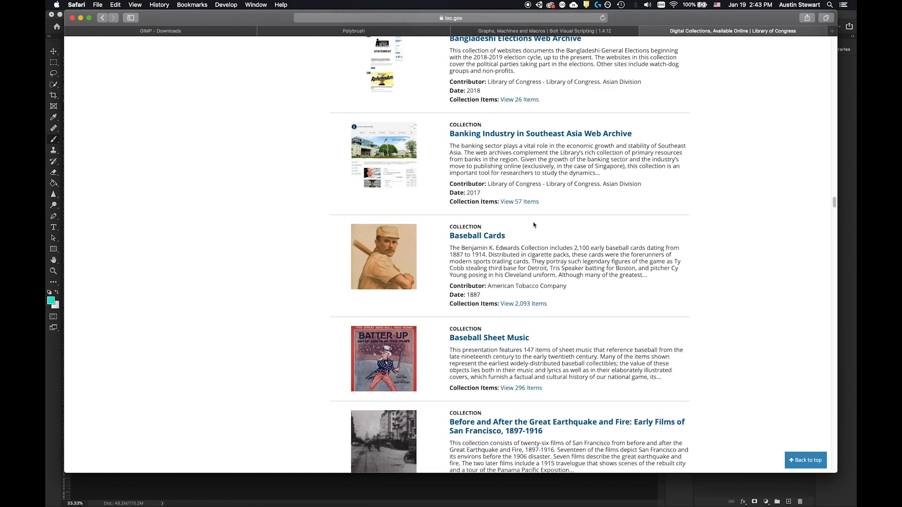
scroll(534, 225, "down", 3)
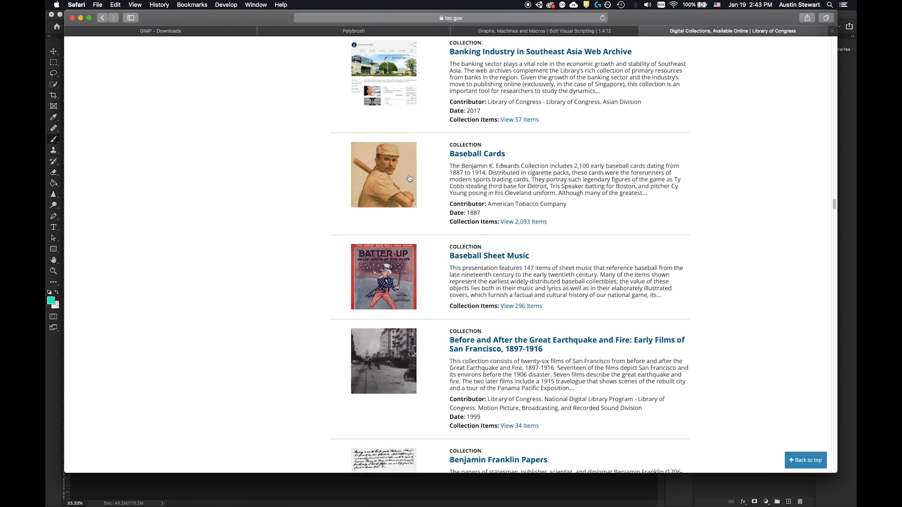
scroll(427, 188, "down", 15)
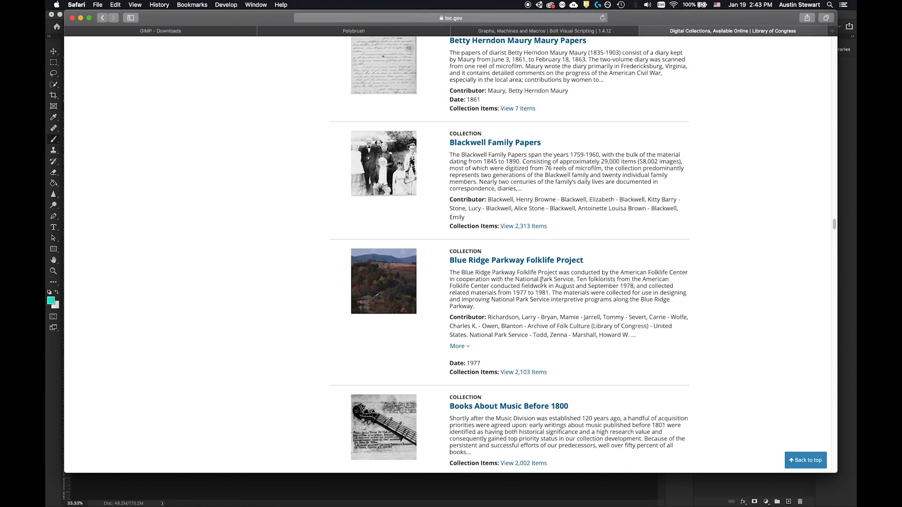
scroll(541, 284, "down", 8)
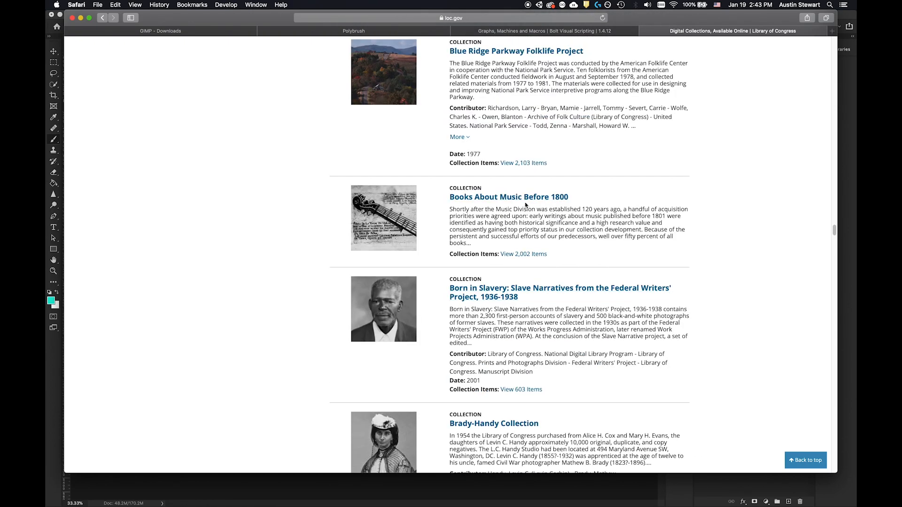
scroll(529, 326, "down", 20)
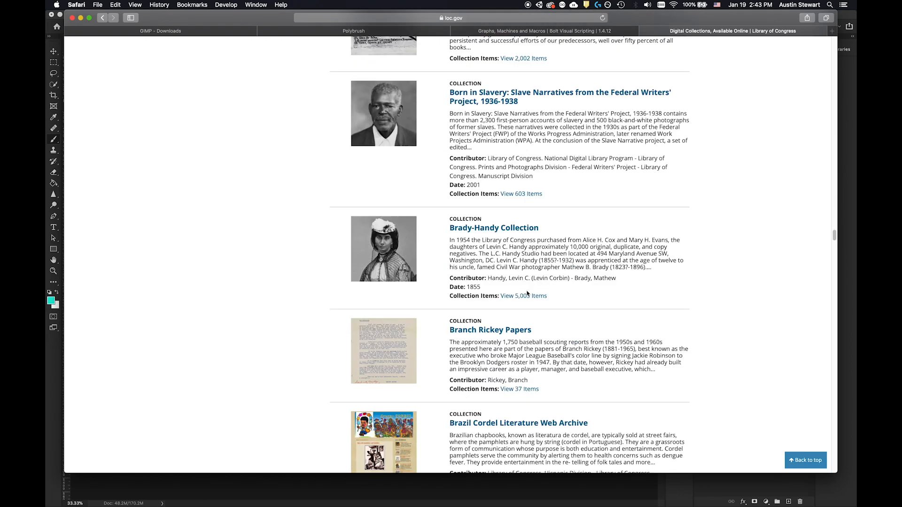
scroll(528, 294, "down", 12)
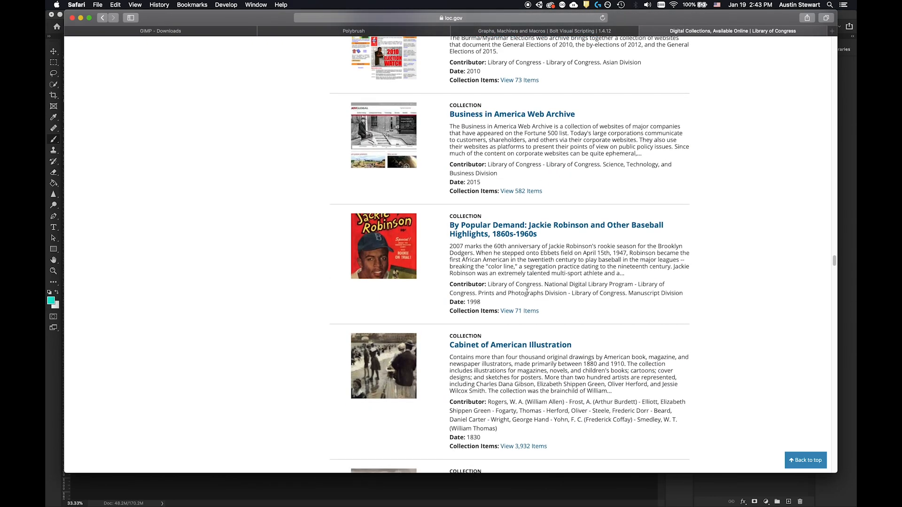
scroll(528, 294, "down", 20)
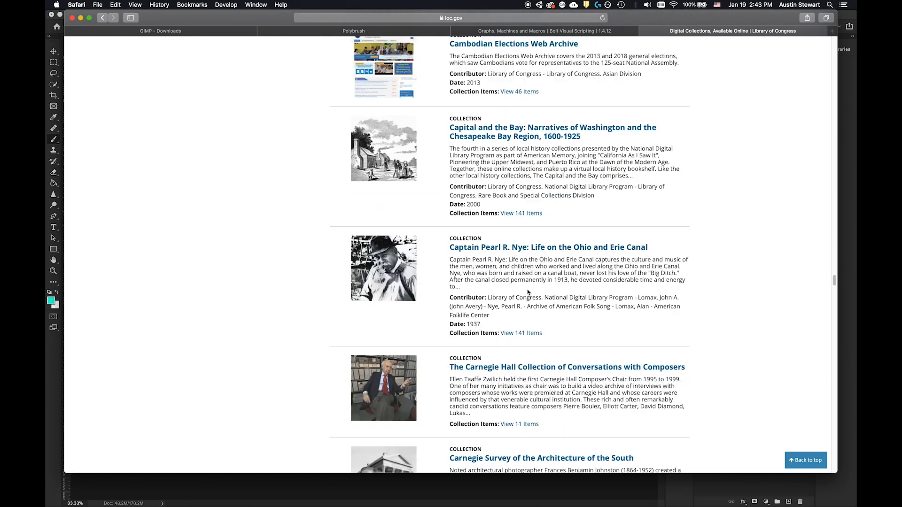
scroll(528, 294, "down", 15)
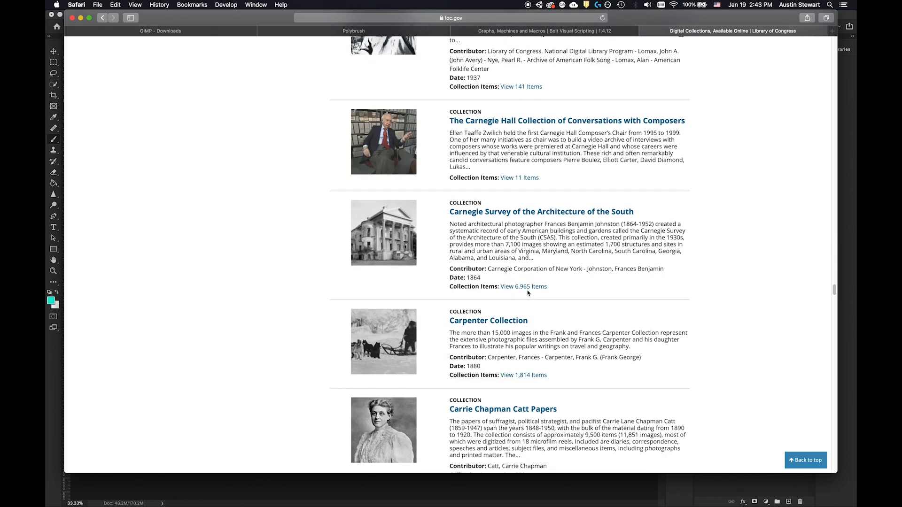
scroll(528, 290, "down", 12)
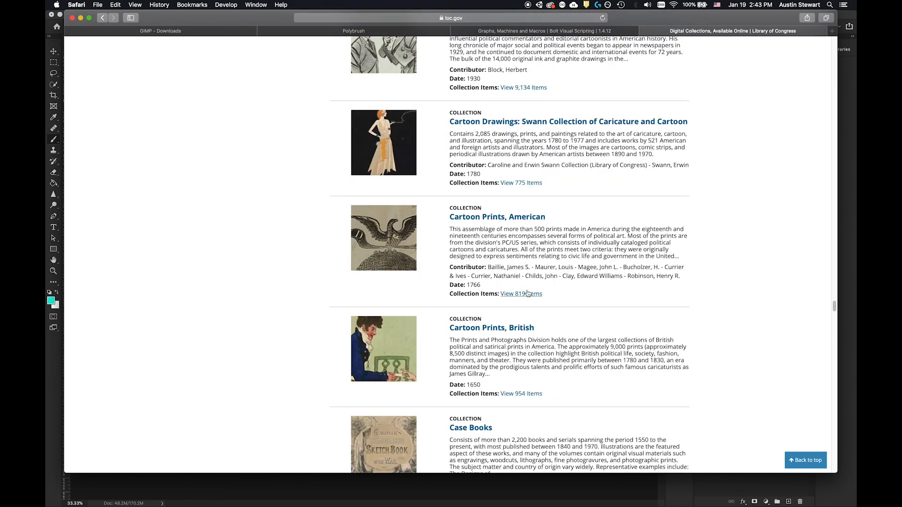
scroll(527, 294, "down", 14)
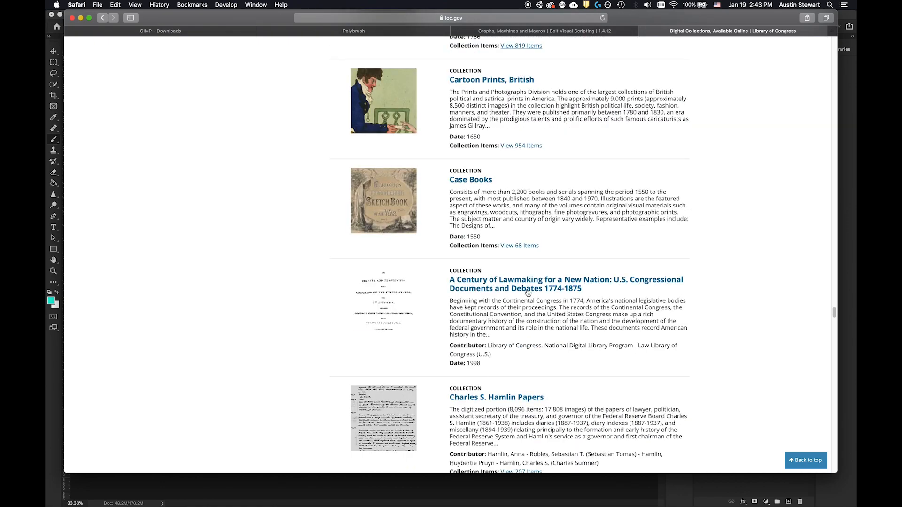
Open the "Cartoon Drawings: Swann Collection of Caricature and Cartoon" collection and show its Collection Items
scroll(527, 290, "up", 13)
scroll(528, 290, "up", 5)
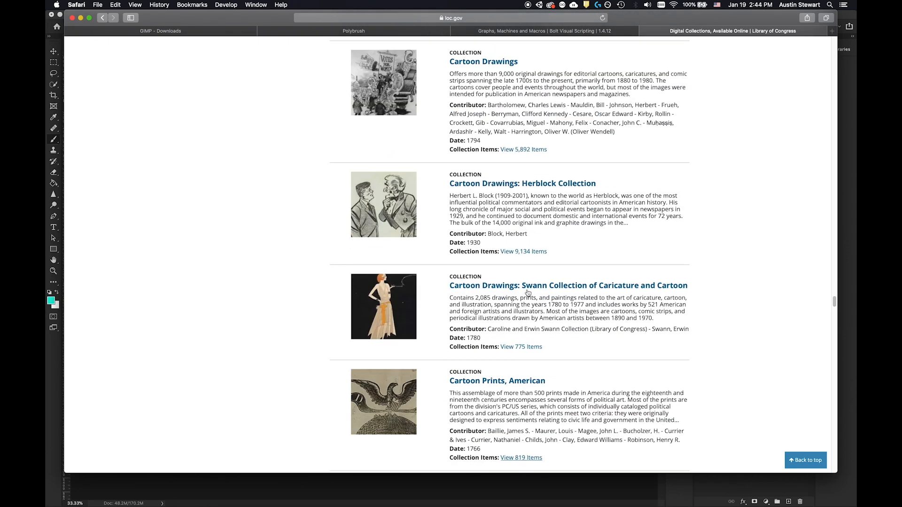
left_click(494, 289)
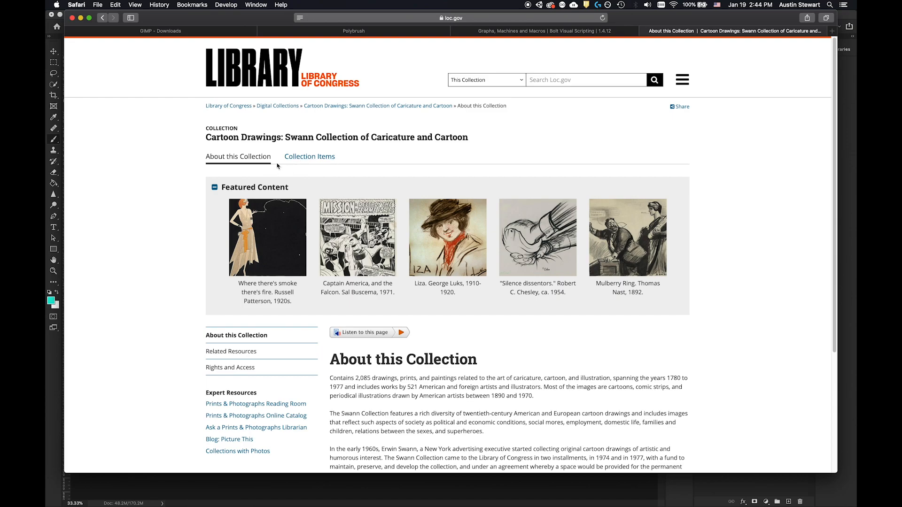
left_click(294, 159)
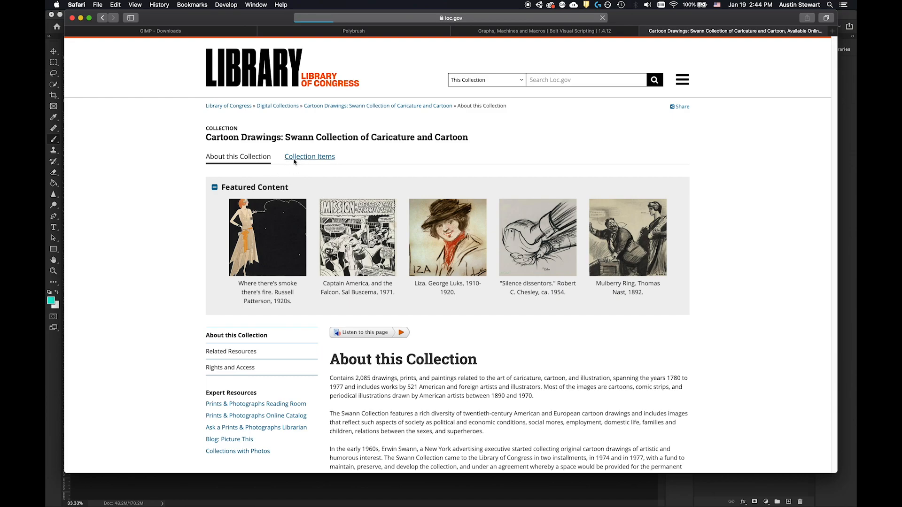
Look through the first page of Swann Collection items and open the drawing "[Man in pool of blood]"
scroll(459, 335, "down", 10)
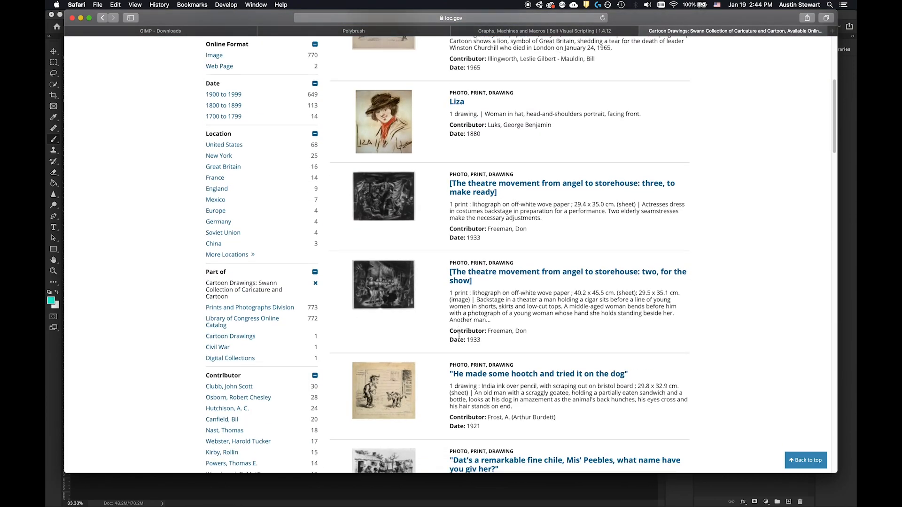
scroll(459, 338, "down", 15)
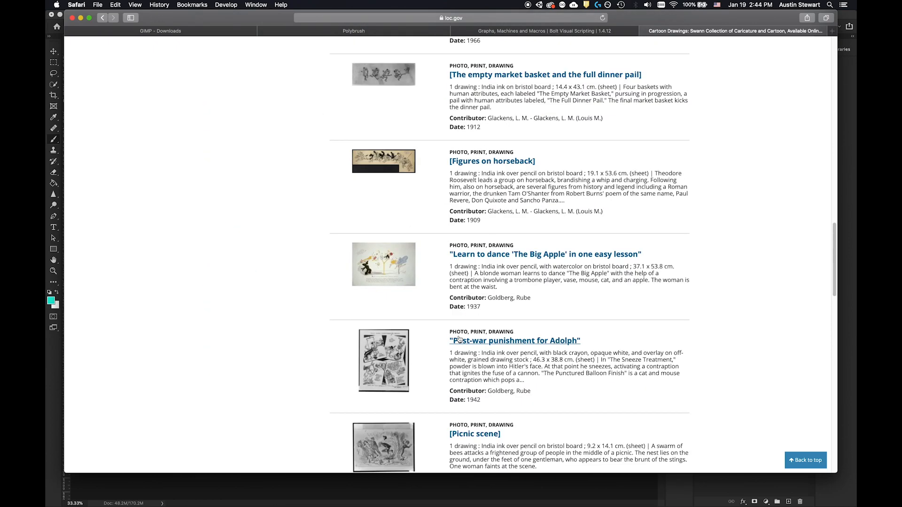
scroll(459, 337, "down", 10)
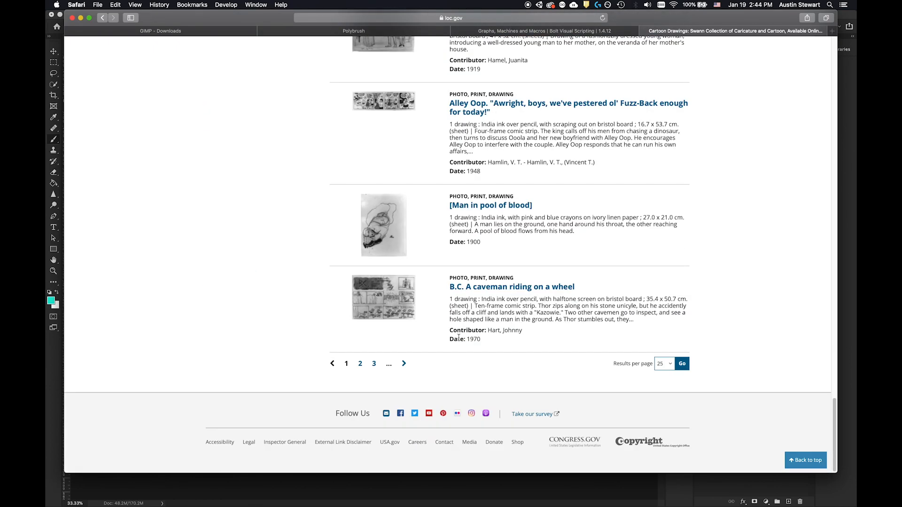
scroll(458, 326, "up", 2)
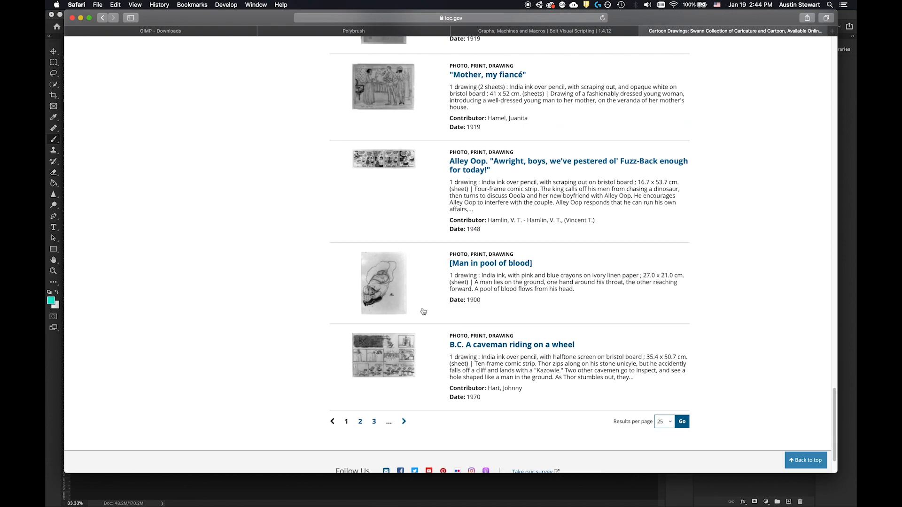
left_click(381, 288)
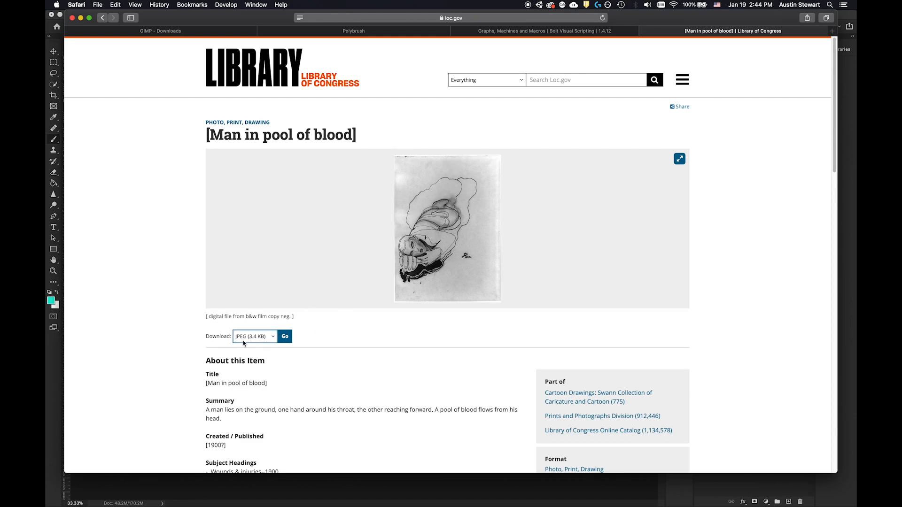
Choose TIFF (1.6 MB) as the drawing's download format and open the image in the enlarged viewer
left_click(275, 337)
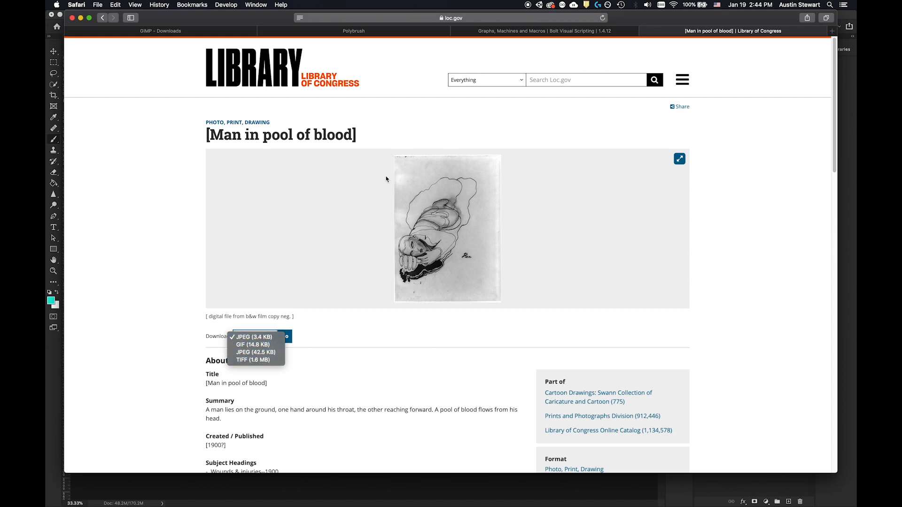
left_click(261, 360)
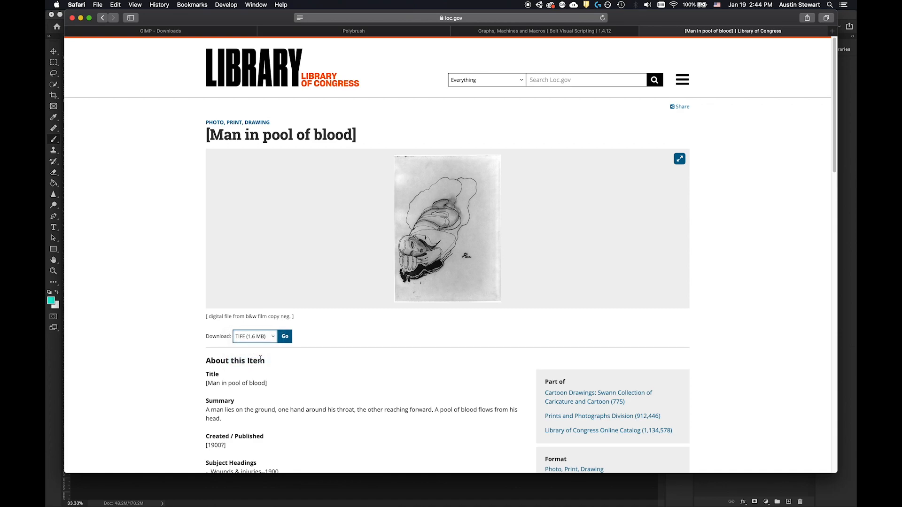
left_click(450, 224)
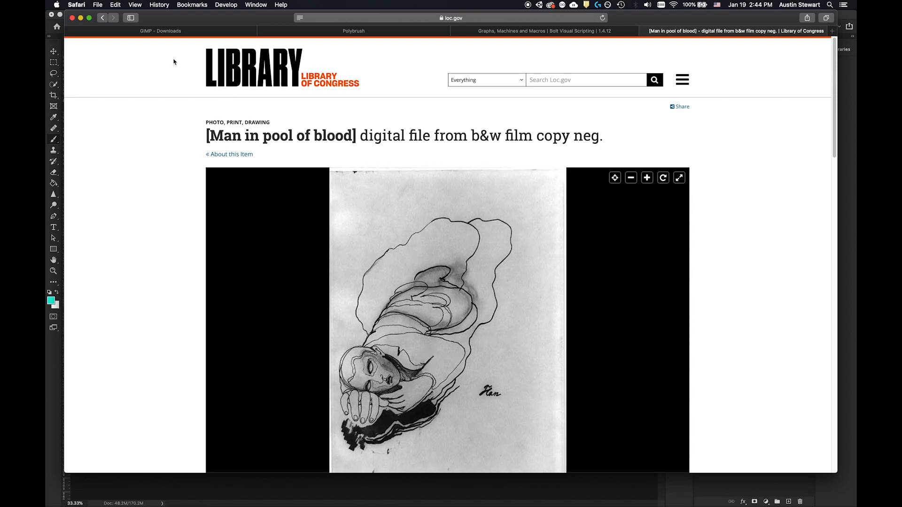
Return to the Swann Collection's item list and go to the next page of results
left_click(102, 18)
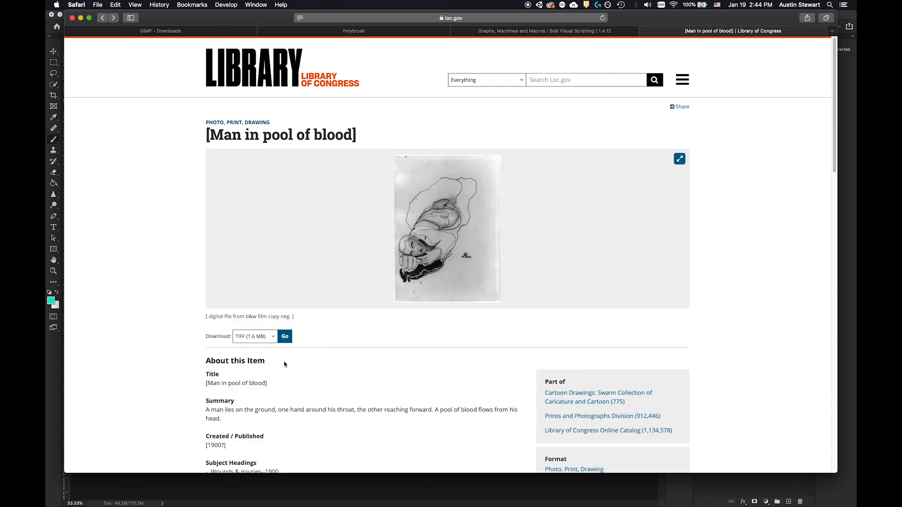
left_click(102, 18)
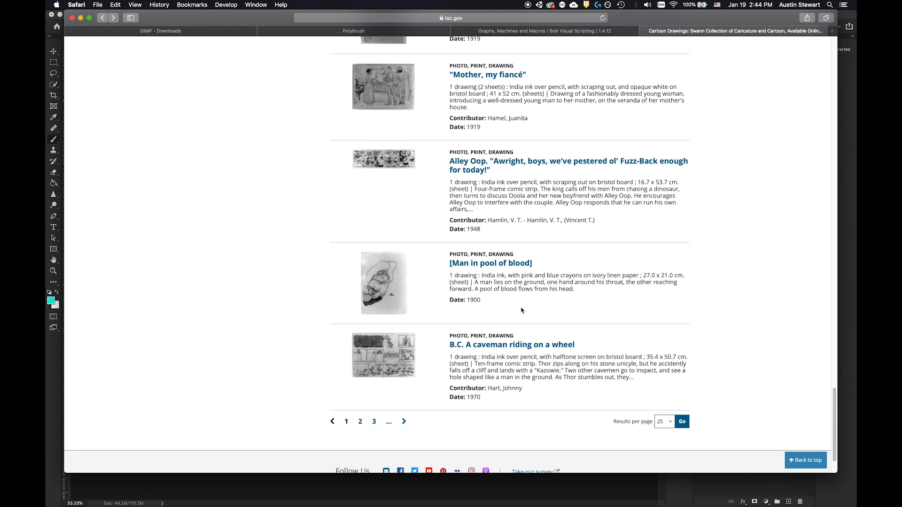
scroll(522, 310, "up", 5)
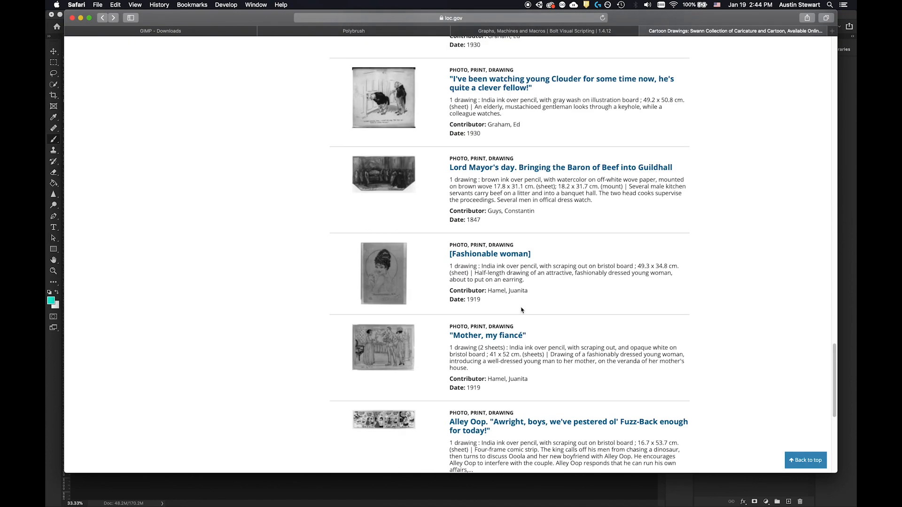
scroll(499, 309, "up", 2)
scroll(528, 323, "down", 4)
scroll(527, 324, "down", 5)
left_click(403, 368)
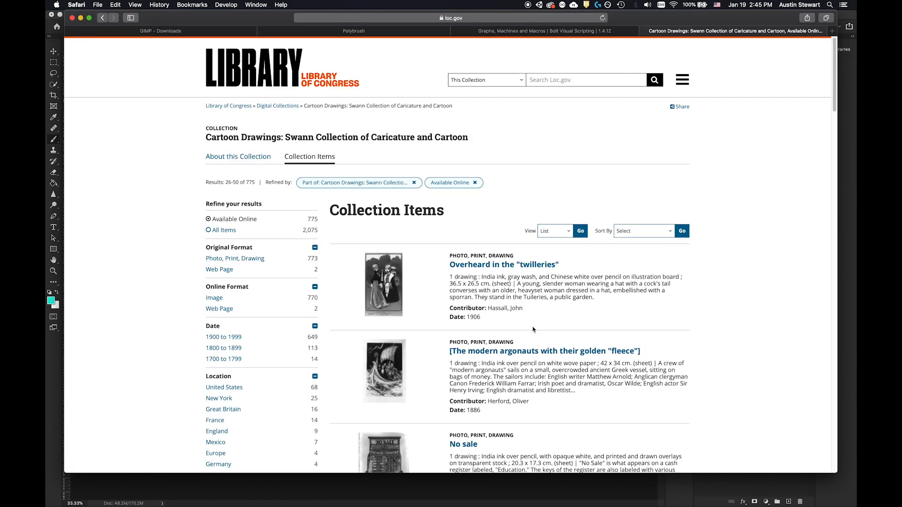
Look through the second page of Swann Collection items and open the drawing "Gasoline Alley. 'Walt! Stop! There's a flat tire back here!'"
scroll(533, 330, "down", 5)
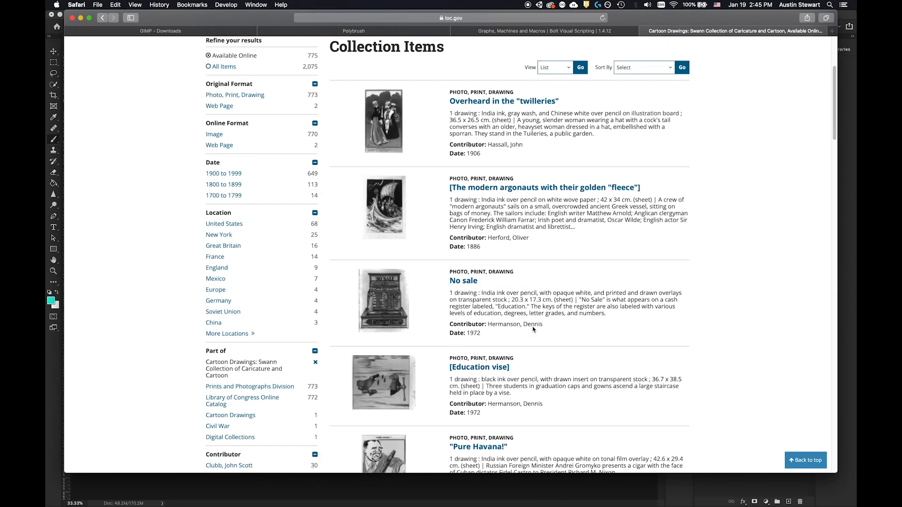
scroll(533, 330, "down", 10)
scroll(533, 330, "down", 2)
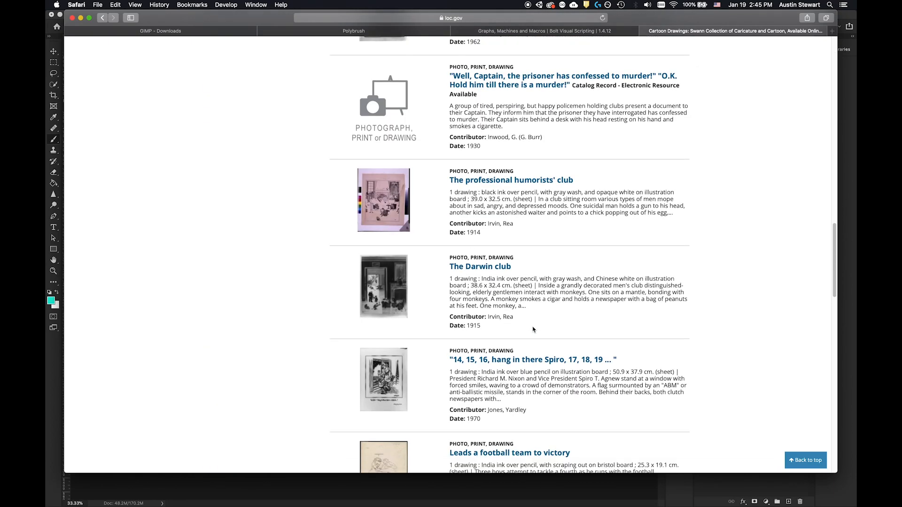
scroll(533, 330, "down", 15)
scroll(533, 330, "down", 3)
scroll(422, 306, "up", 12)
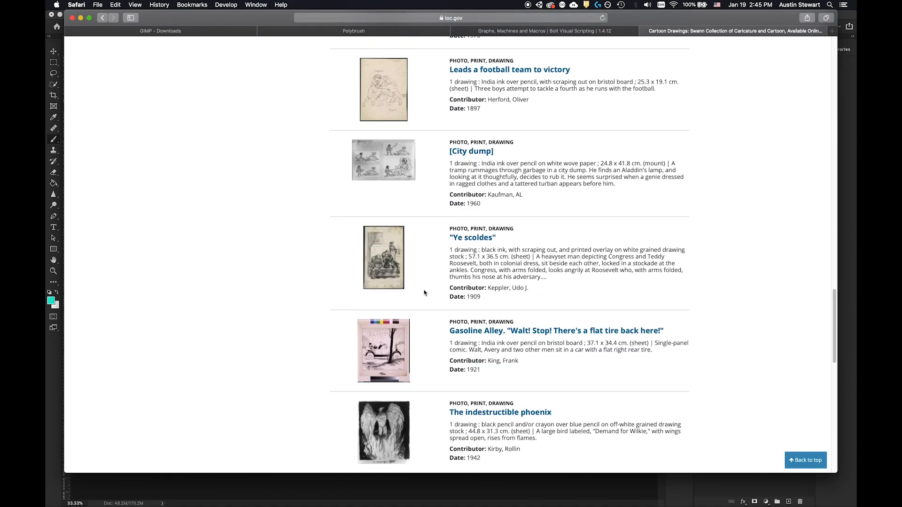
left_click(386, 334)
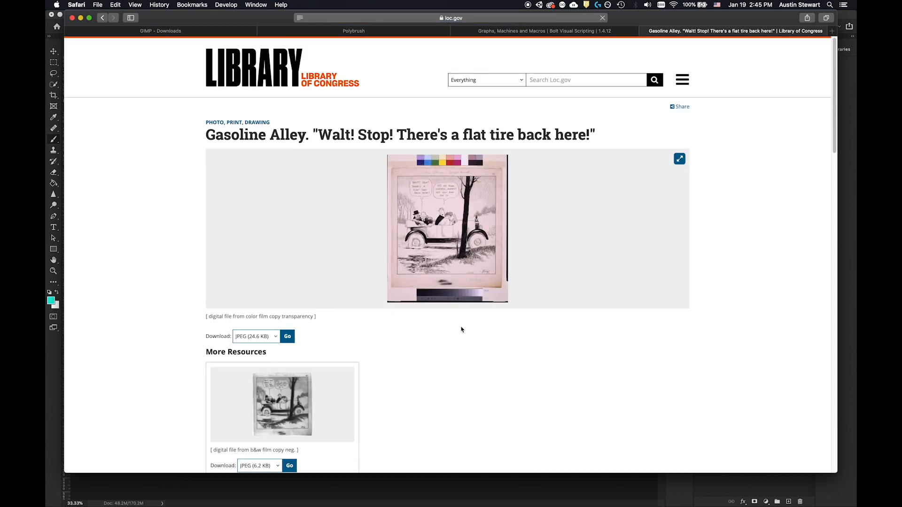
Choose TIFF (73.4 MB) as the Gasoline Alley drawing's download format and open the image in the enlarged viewer
left_click(276, 337)
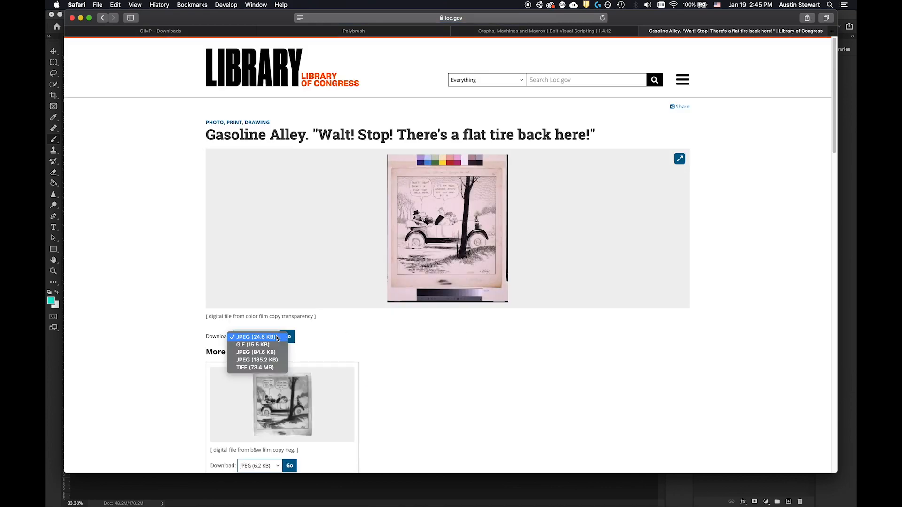
left_click(257, 368)
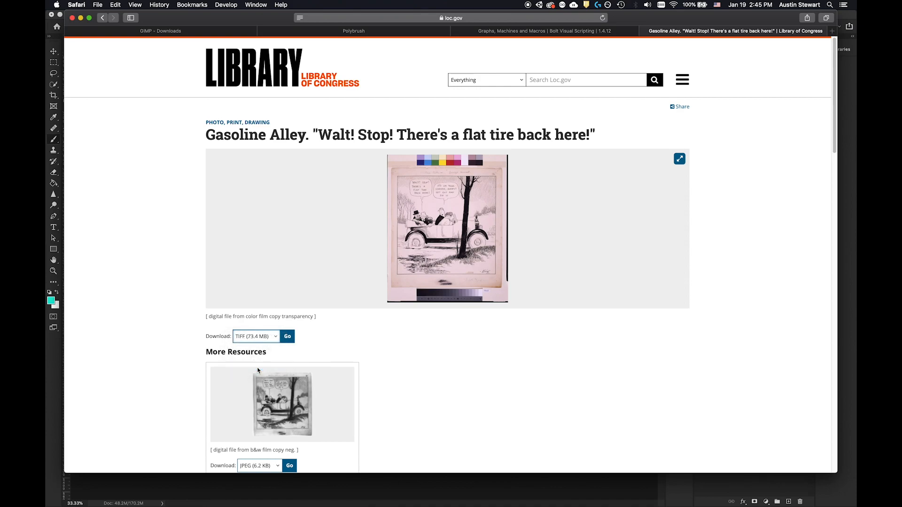
left_click(448, 216)
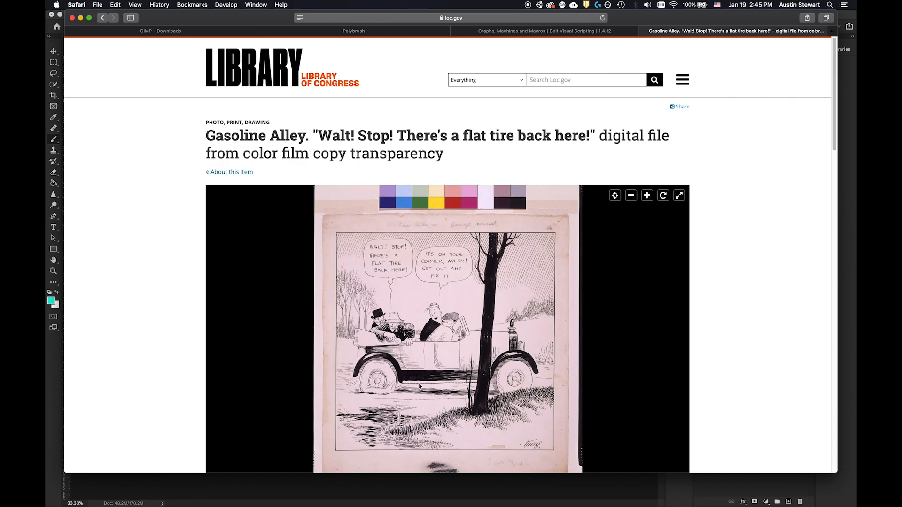
Return from the Gasoline Alley image to the start of the Swann Collection's item list
left_click(102, 18)
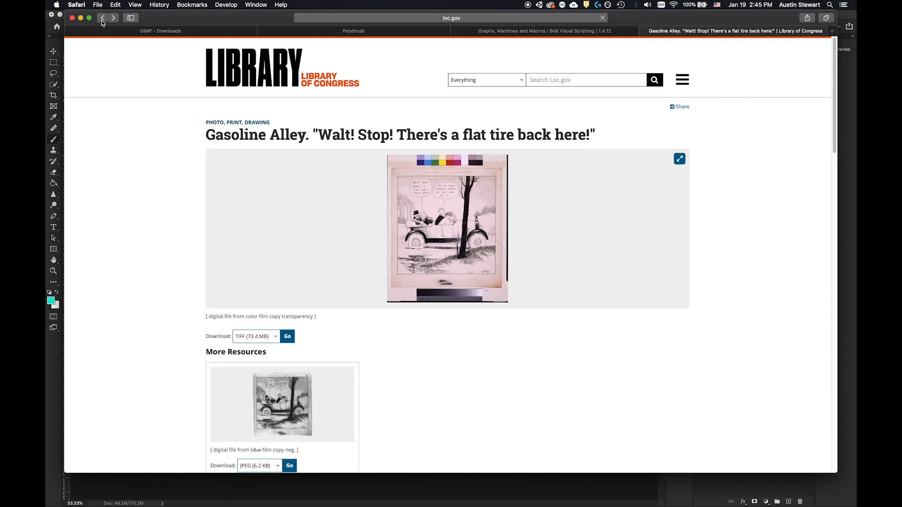
left_click(102, 19)
scroll(373, 290, "up", 15)
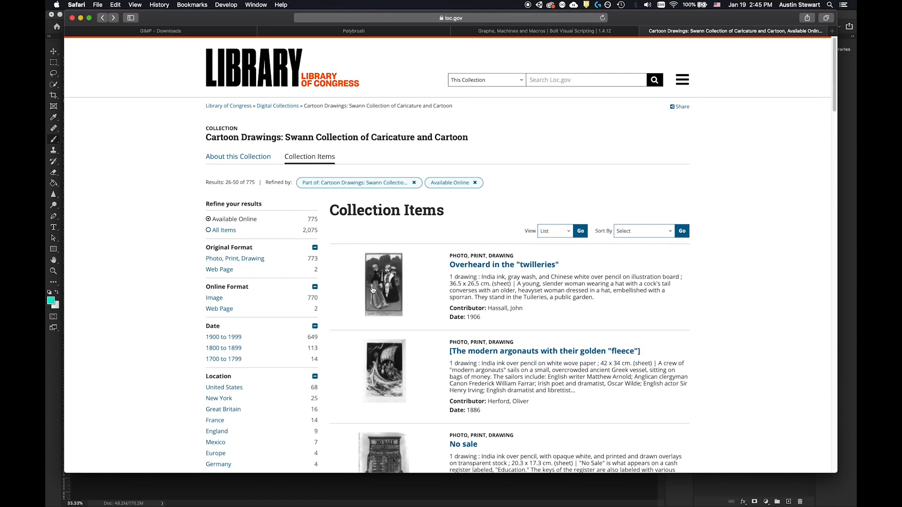
Switch to Photoshop and browse to the Downloads folder for a file to open
key("super+Tab")
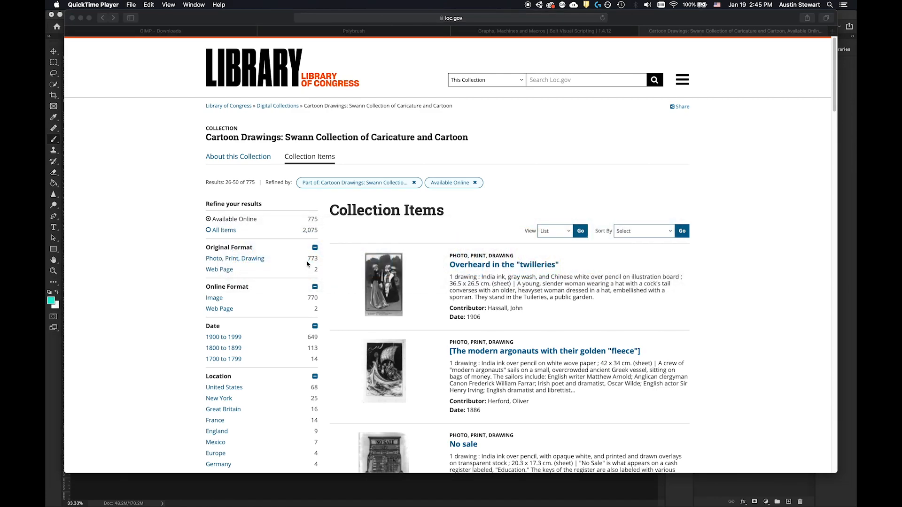
key("super+Tab")
key("Tab")
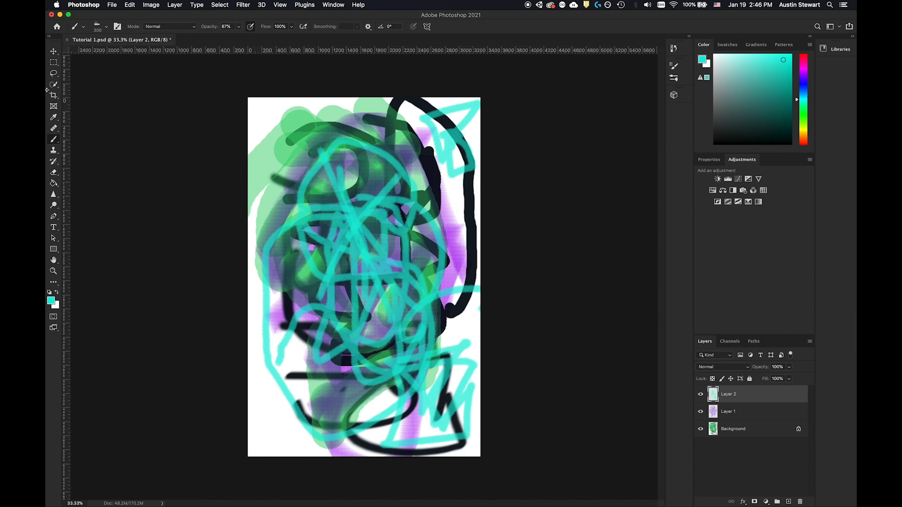
left_click(113, 6)
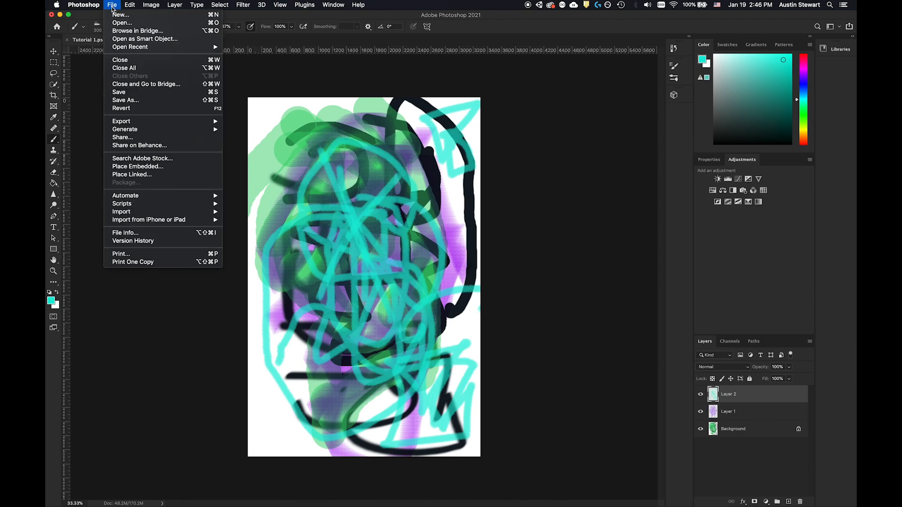
left_click(114, 23)
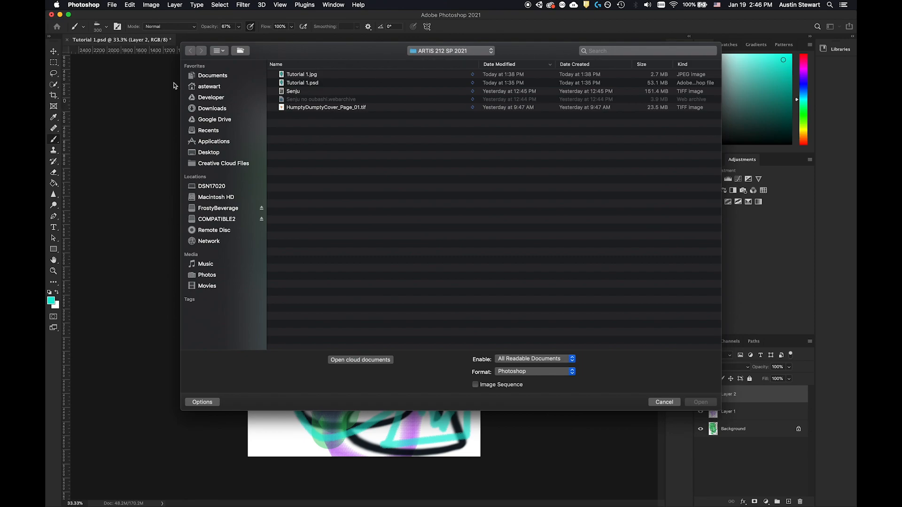
left_click(208, 108)
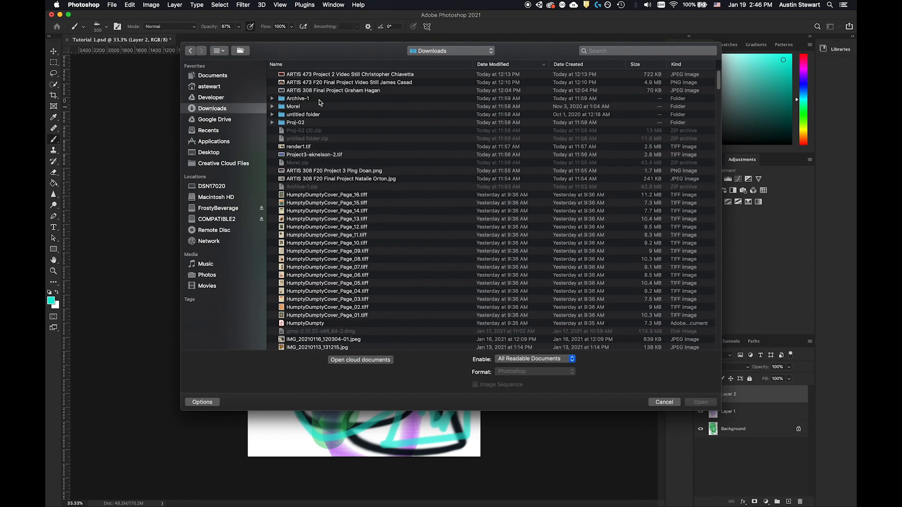
Preview HumptyDumptyCover_Page_01.tiff in the Downloads folder and open it as a document
left_click(317, 317)
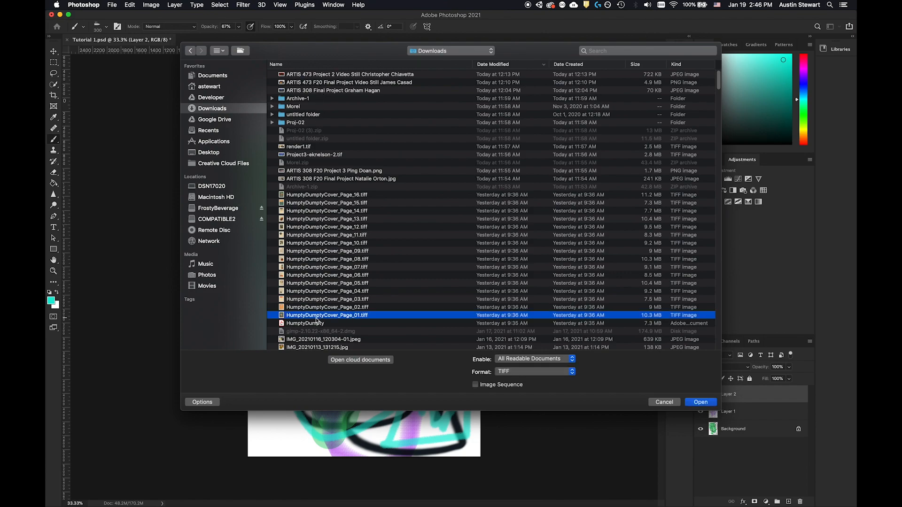
key("space")
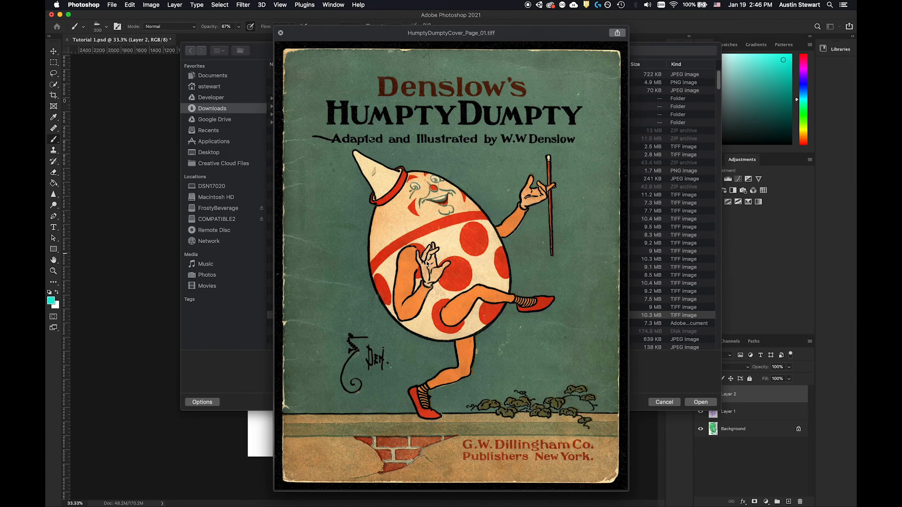
key("space")
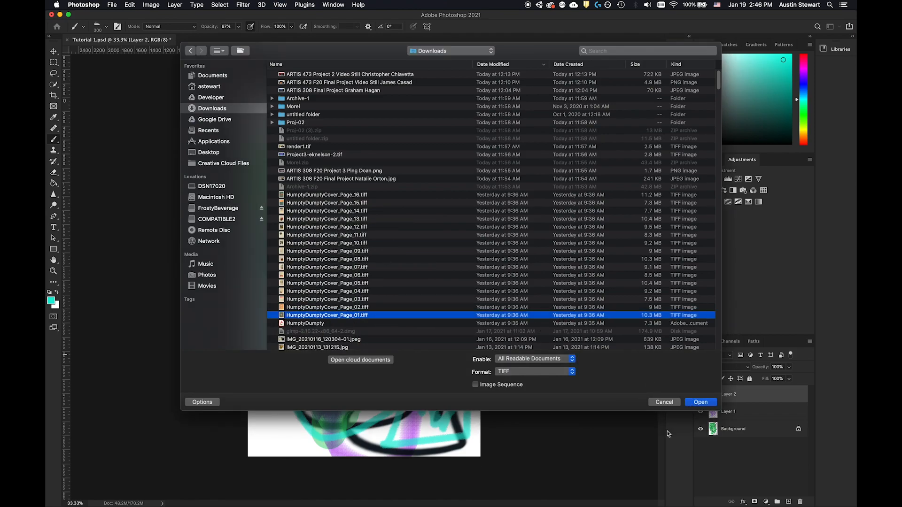
left_click(700, 403)
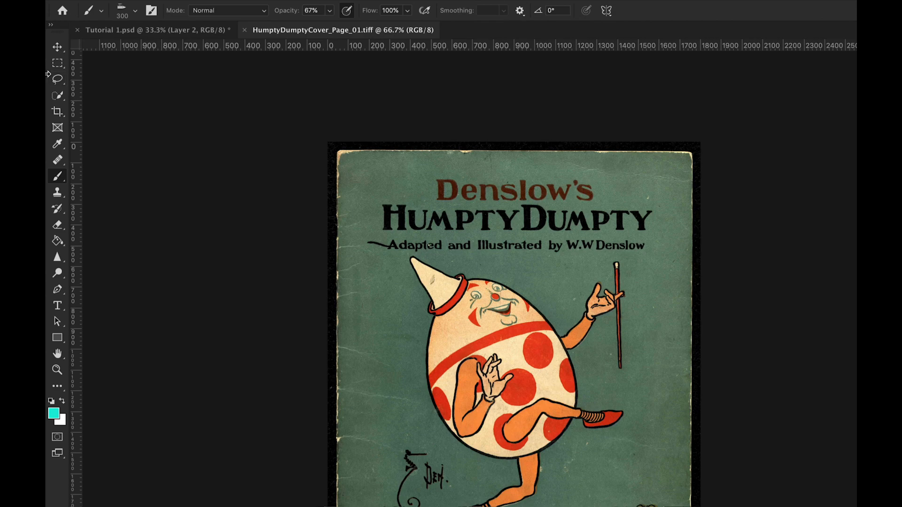
Select the word "Denslow's" on the book cover with the Rectangular Marquee tool
left_click(56, 60)
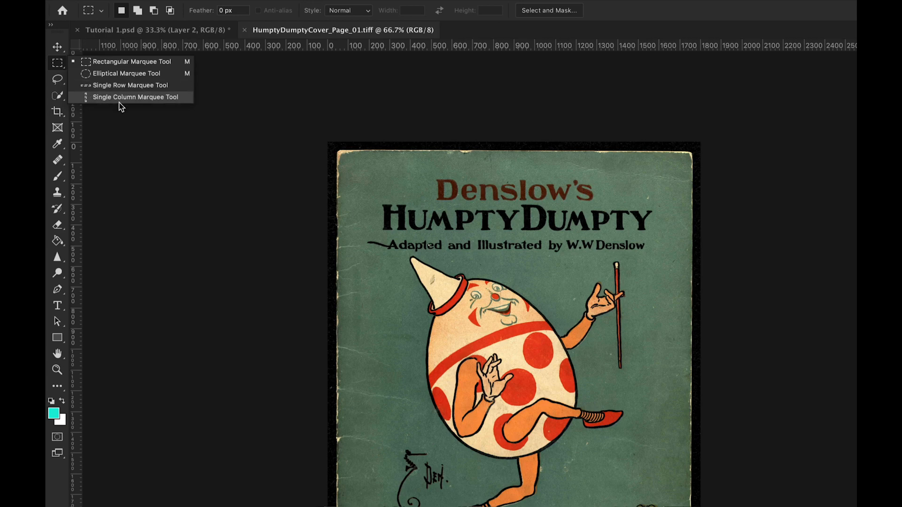
left_click(56, 65)
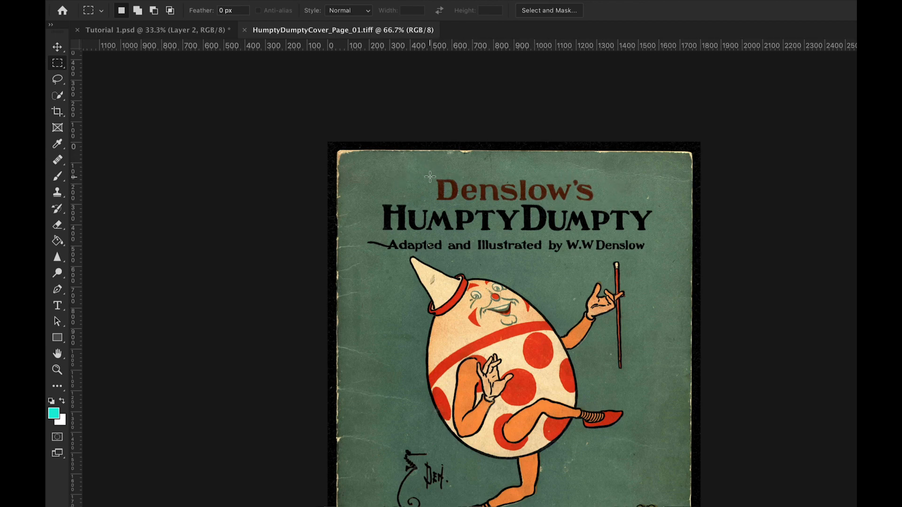
left_click_drag(430, 175, 597, 206)
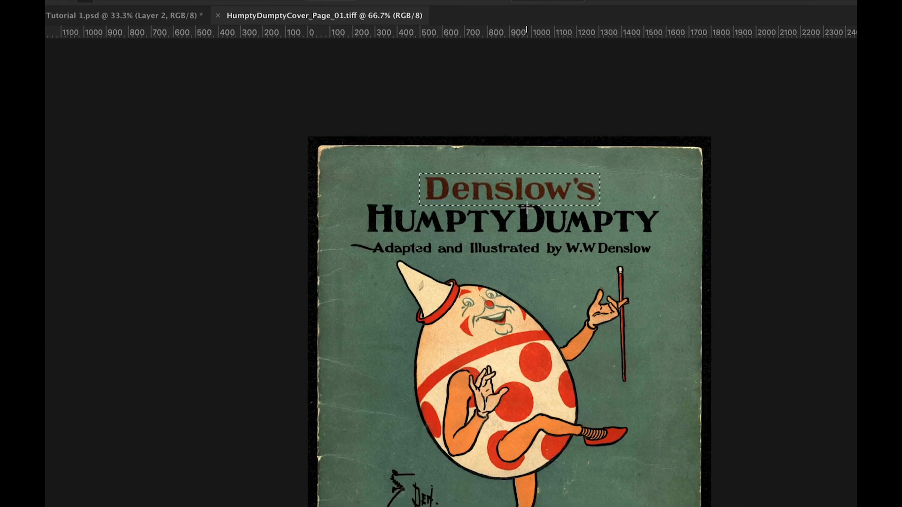
Examine the rectangular selection around the "Denslow's" title at several zoom levels
scroll(527, 208, "down", 3)
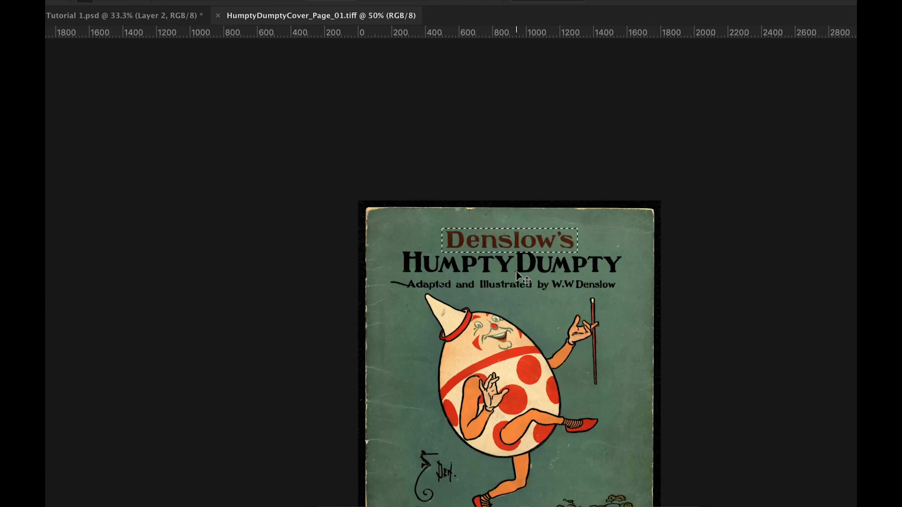
key("ctrl+plus")
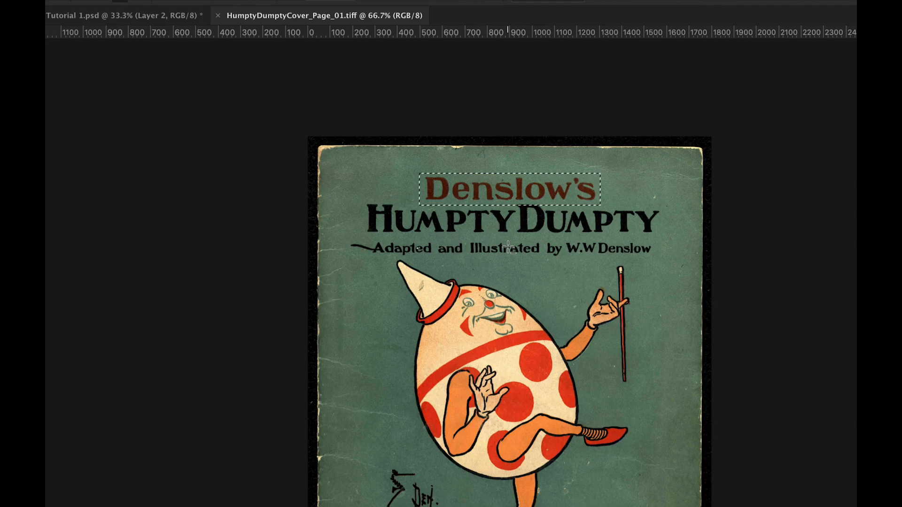
scroll(508, 245, "up", 1)
scroll(508, 245, "up", 3)
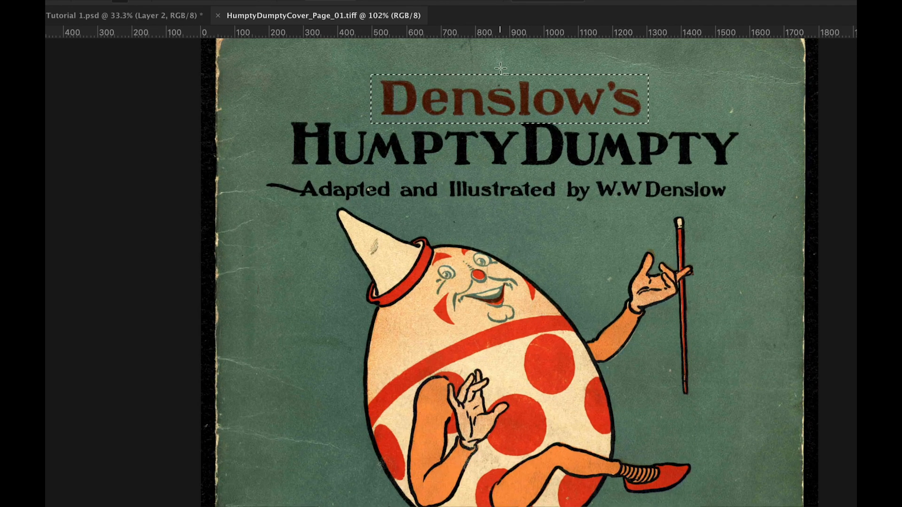
scroll(515, 96, "up", 4)
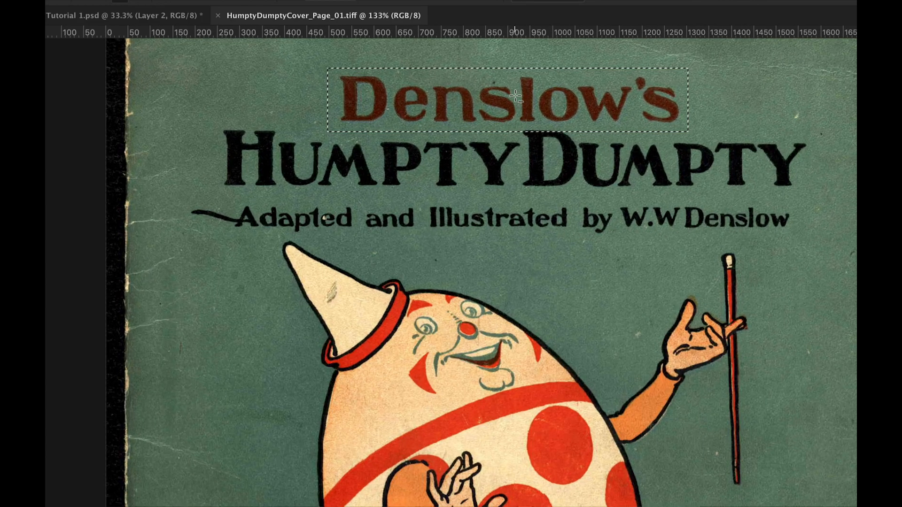
scroll(516, 96, "down", 2)
scroll(516, 97, "down", 2)
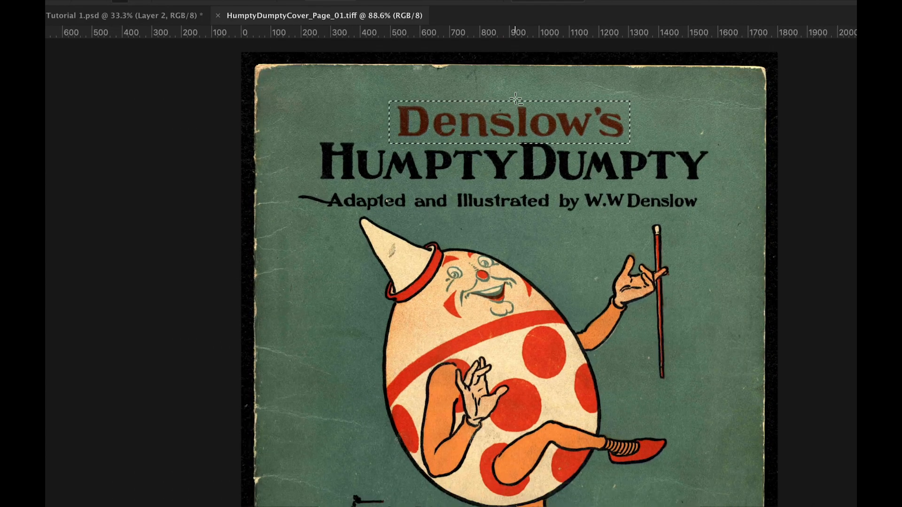
scroll(516, 98, "up", 4)
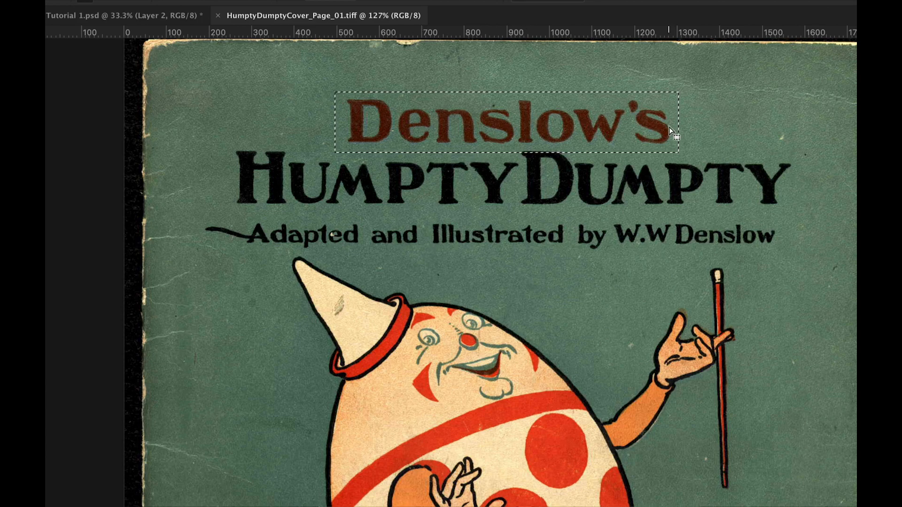
Clear the existing selection and draw a new rectangular marquee closely around the word "Denslow's"
left_click(606, 103)
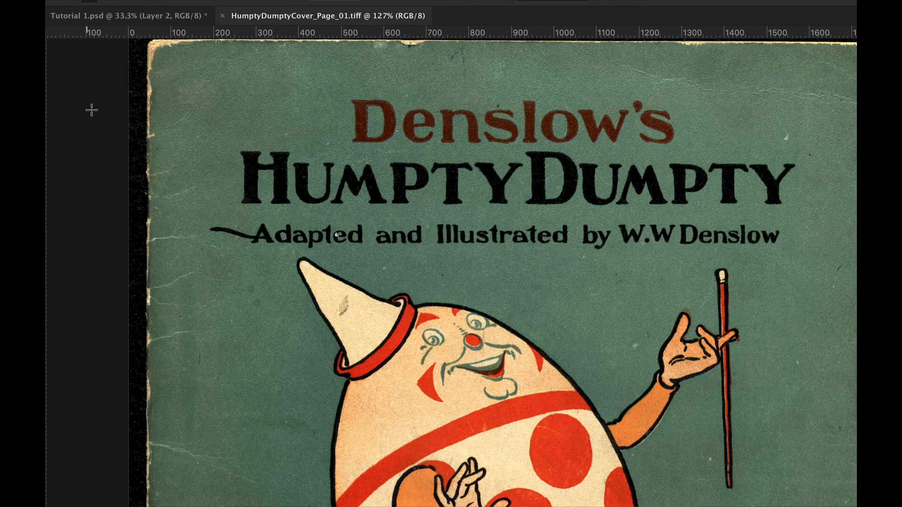
left_click_drag(303, 86, 695, 153)
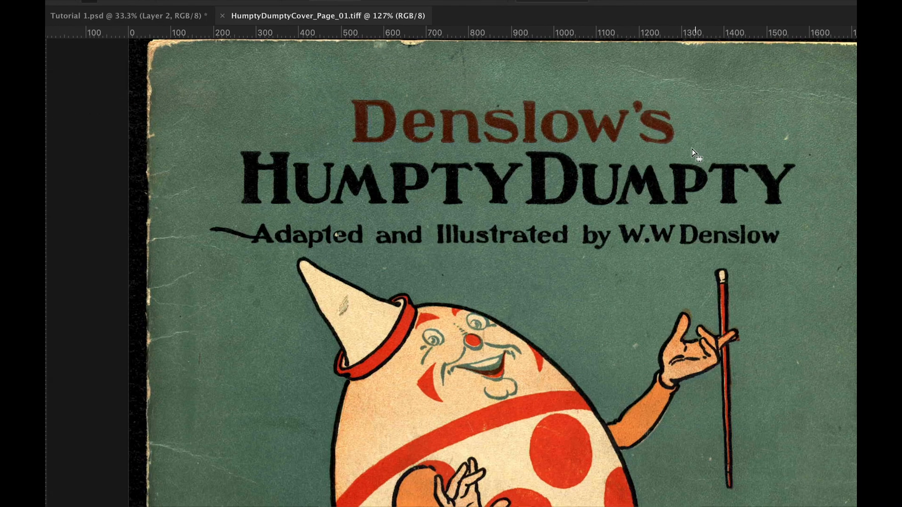
left_click(221, 85)
left_click_drag(345, 96, 677, 148)
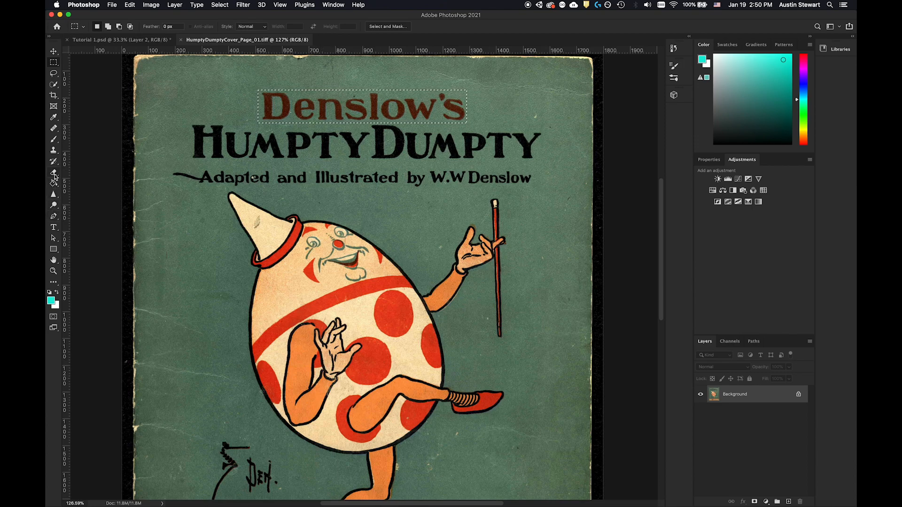
Paint turquoise over the selected "Denslow's" area with the Brush tool and undo the painting
left_click(53, 141)
mouse_move(387, 82)
left_mouse_down()
mouse_move(405, 101)
mouse_move(454, 106)
left_mouse_up()
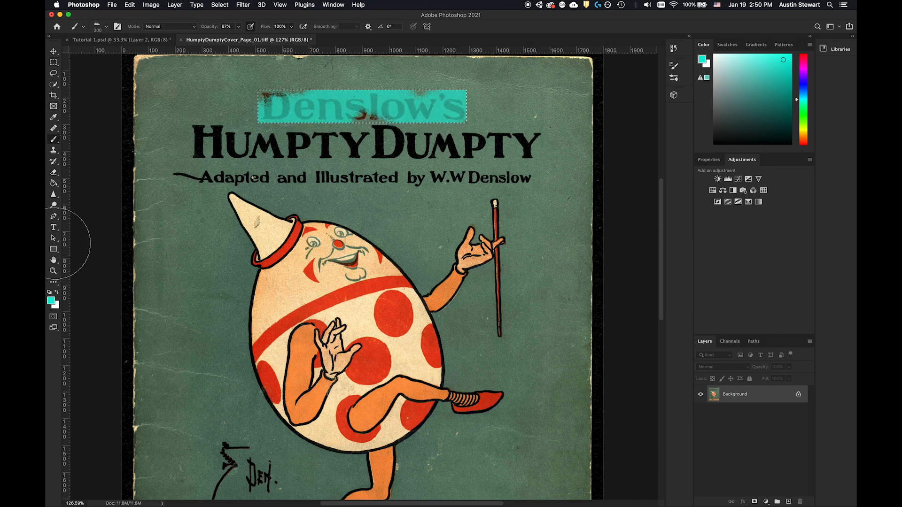
key("super+z")
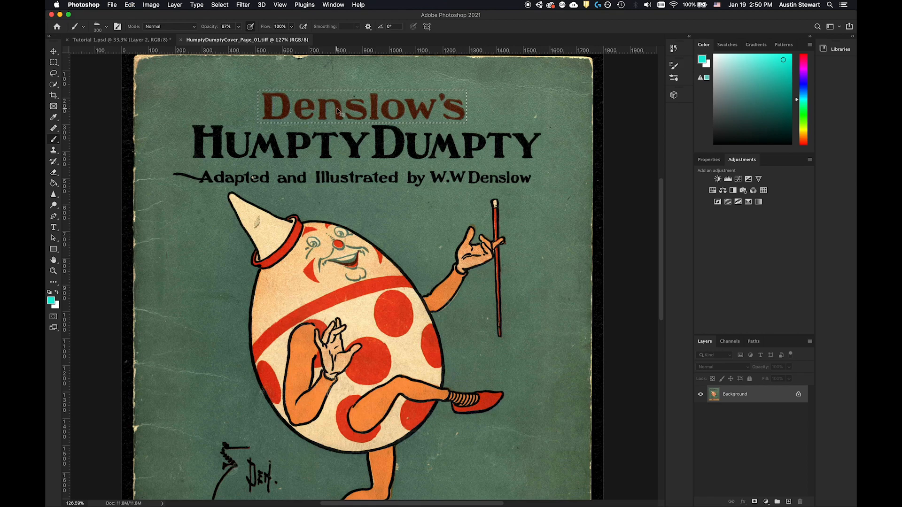
Copy the selected "Denslow's" area to a new layer, and check it by hiding and reshowing the Background layer
key("super+j")
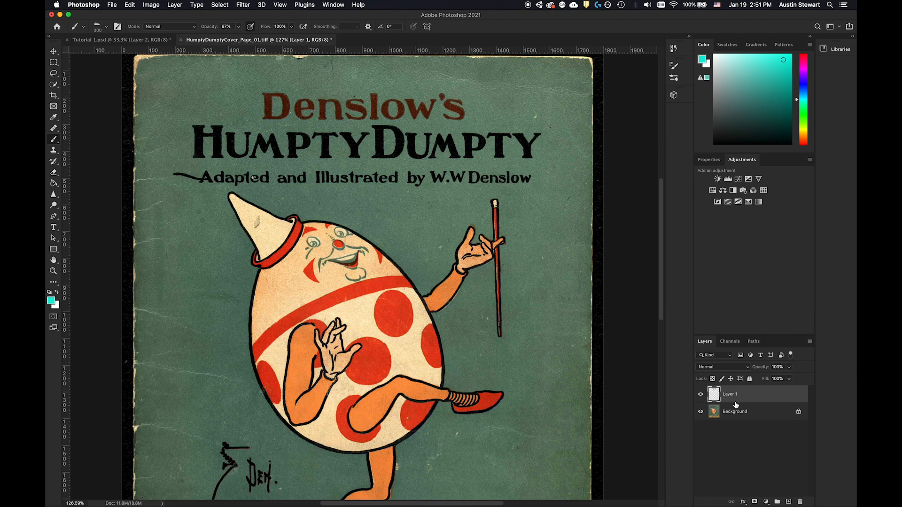
left_click(701, 412)
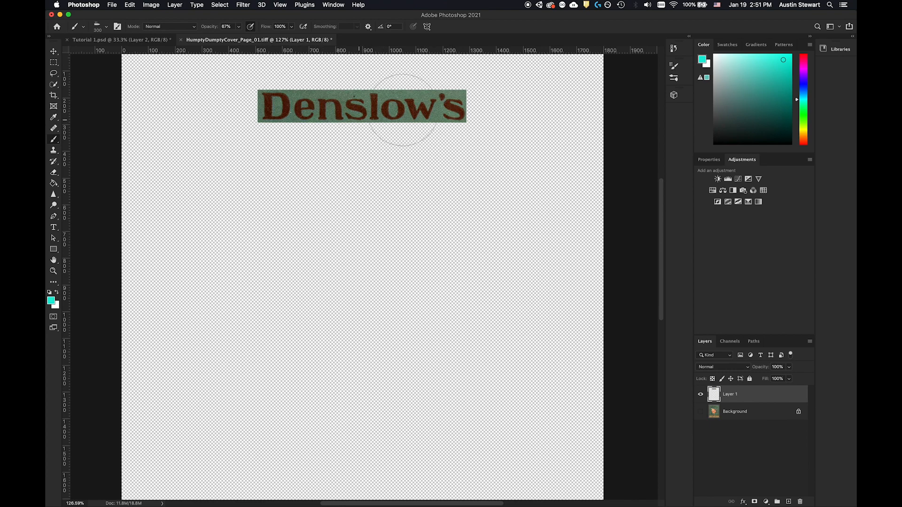
left_click(701, 413)
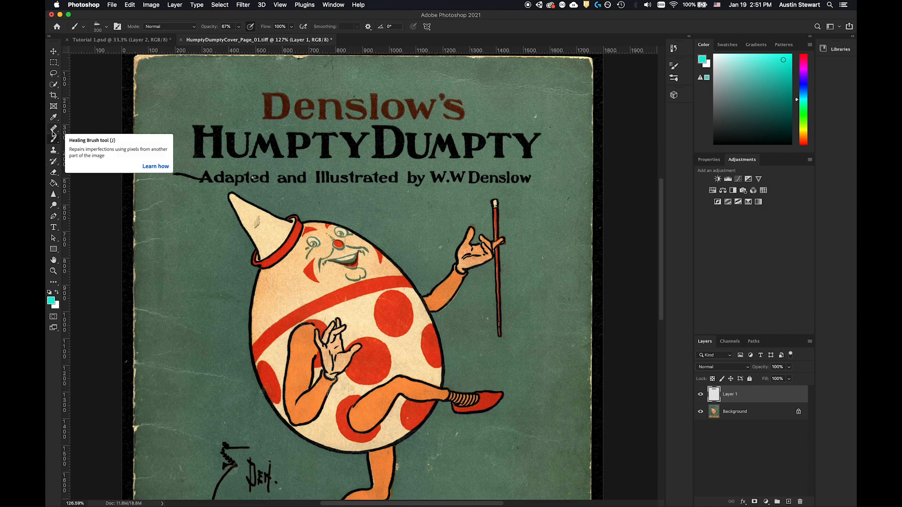
Try to copy a rectangular selection of the "Humpty Dumpty" title line to a new layer, then undo the copy and clear the selection
left_click(53, 63)
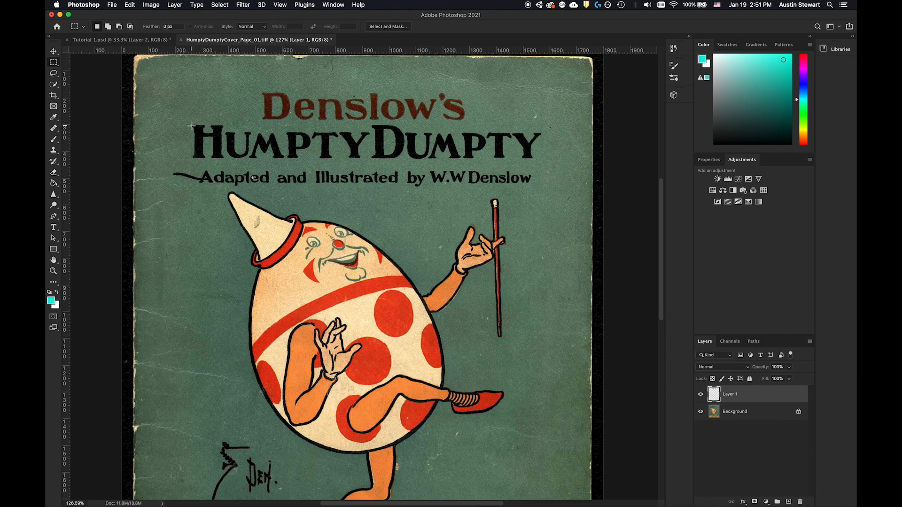
left_click_drag(190, 123, 544, 165)
key("super+c")
key("super+v")
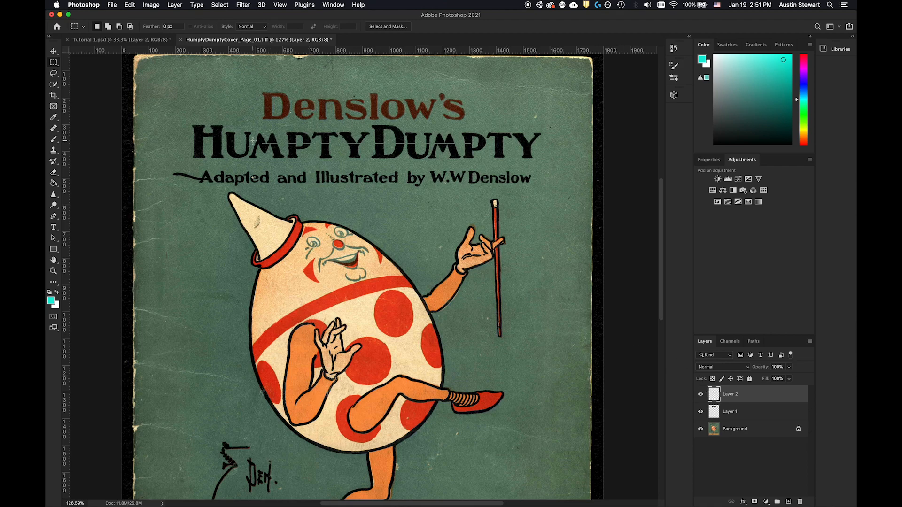
left_click(701, 394)
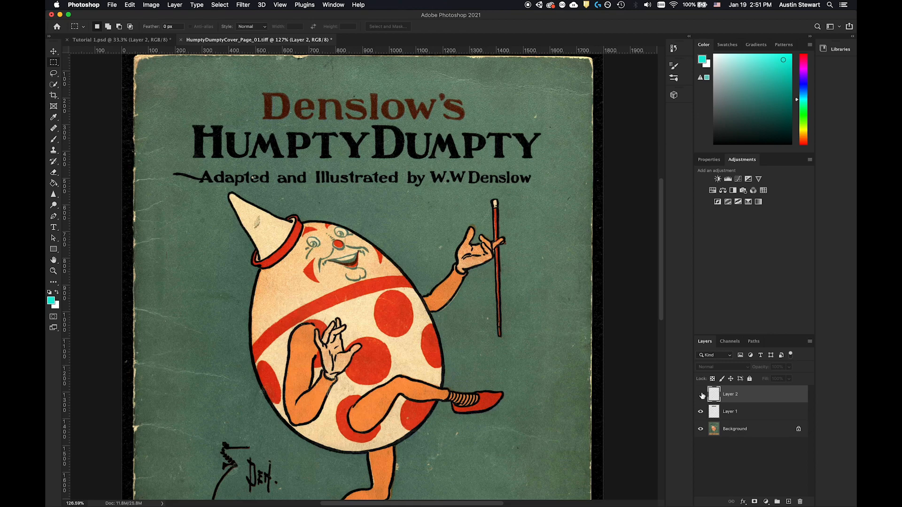
key("super+z")
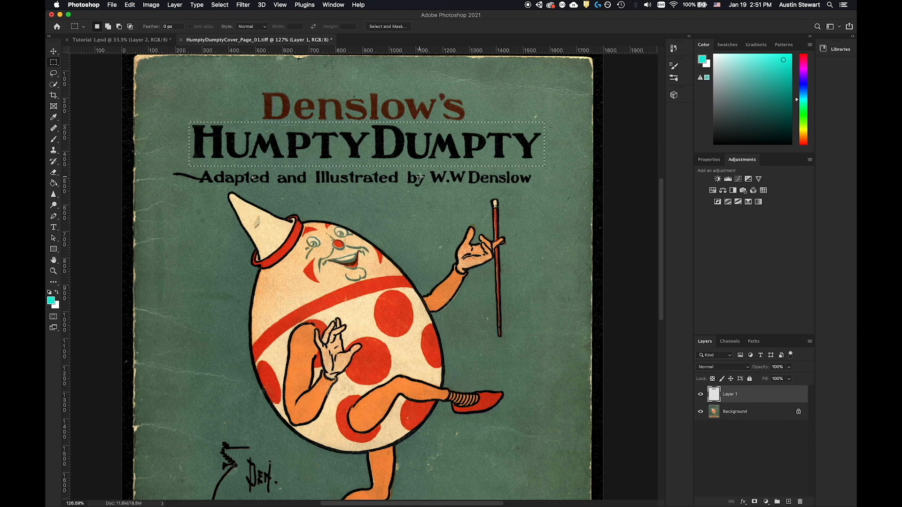
left_click(167, 123)
Select the "G.W. Dillingham Co. Publishers New York." text with a rectangular marquee and copy it from the Background layer to a new layer
scroll(242, 277, "down", 2)
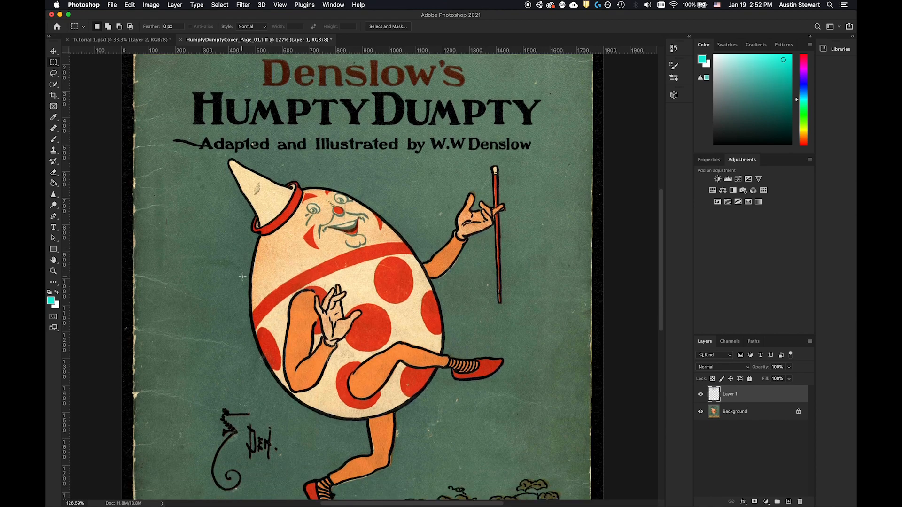
scroll(243, 277, "down", 8)
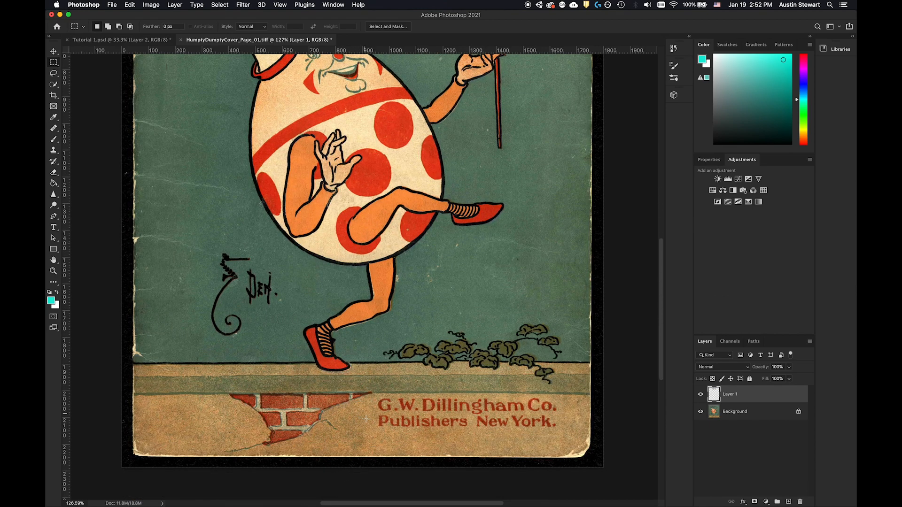
left_click_drag(375, 396, 563, 432)
key("super+c")
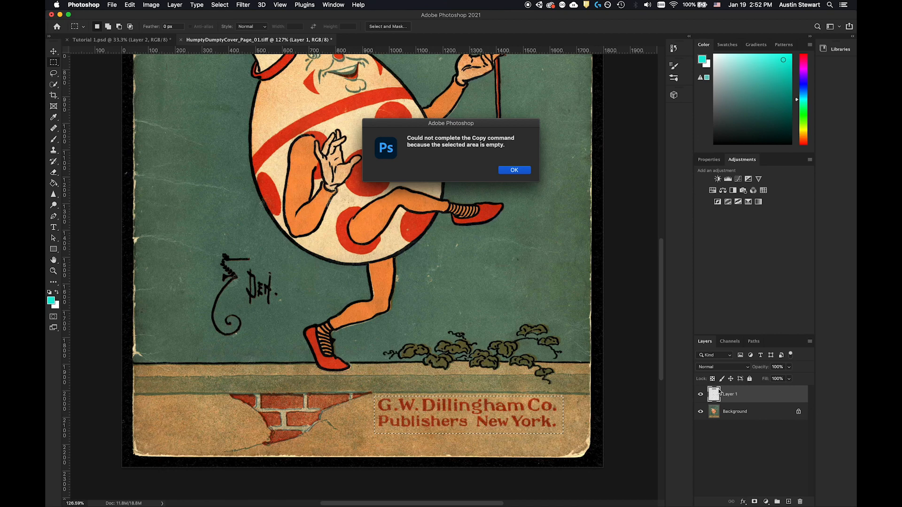
left_click(525, 168)
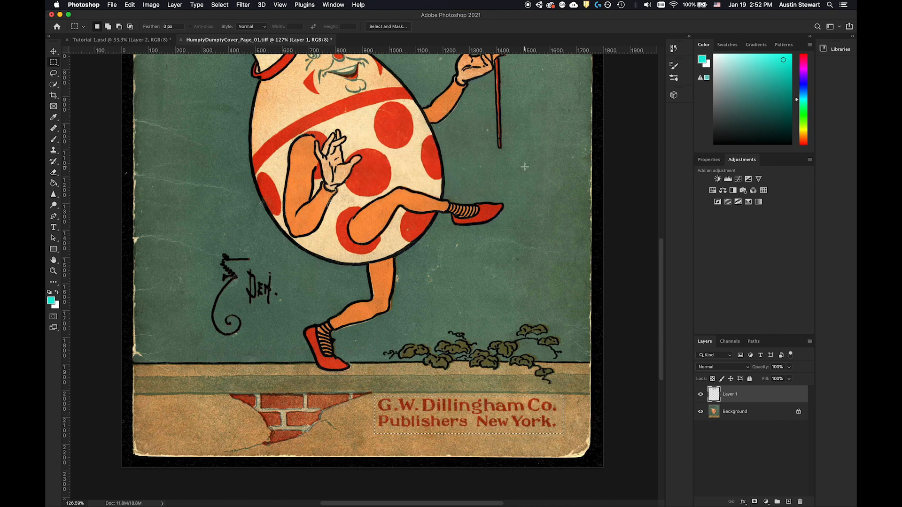
left_click(761, 413)
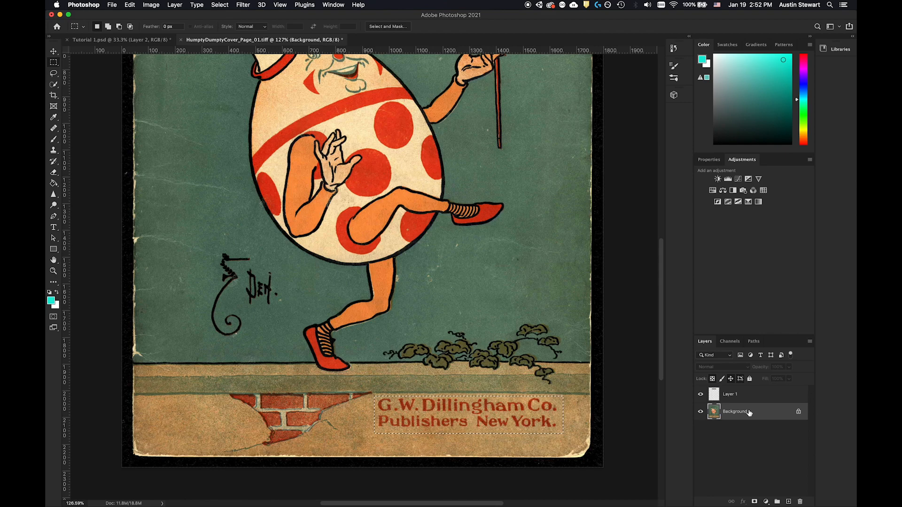
key("super+c")
key("super+v")
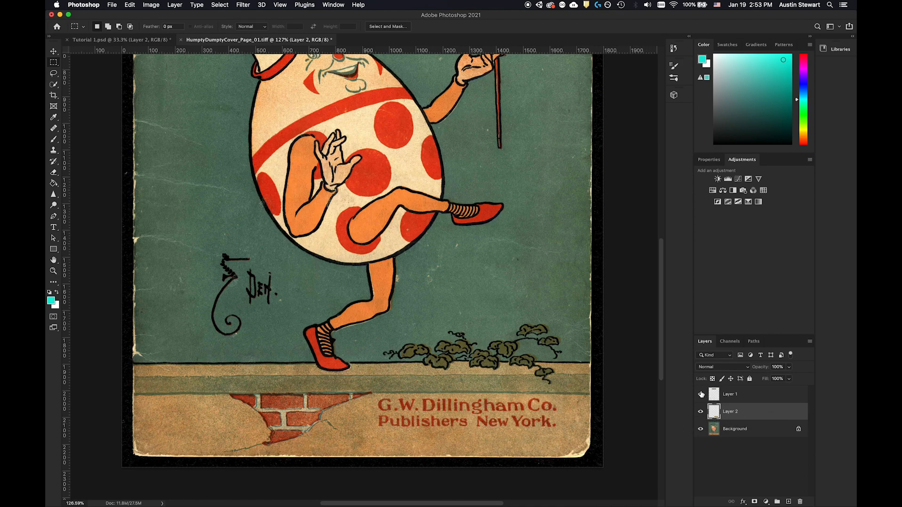
Check the copied "Denslow's" and publisher text layers by hiding the Background layer, and show it again
left_click(701, 429)
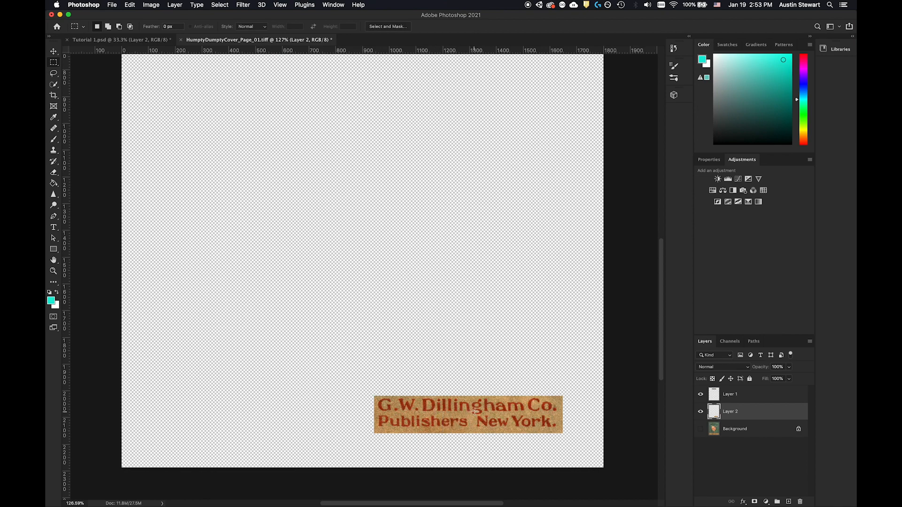
scroll(412, 209, "up", 15)
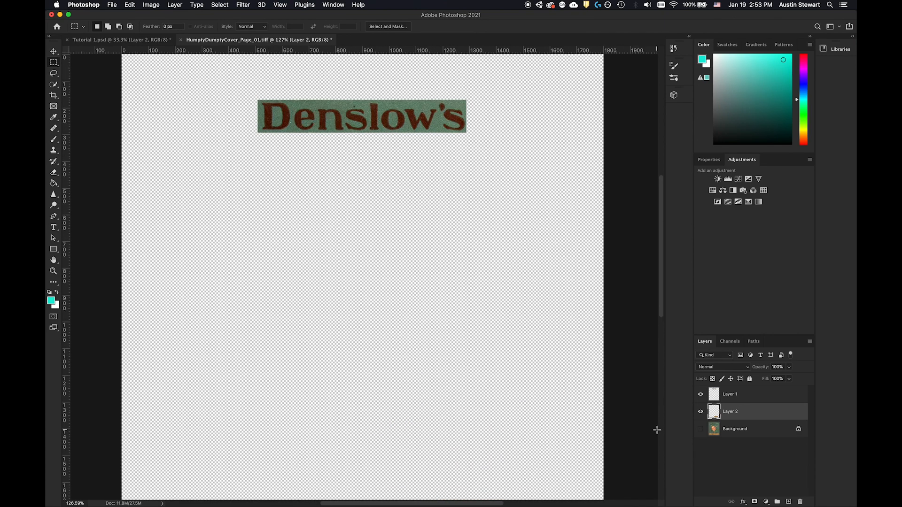
scroll(528, 402, "down", 5)
scroll(527, 402, "down", 2)
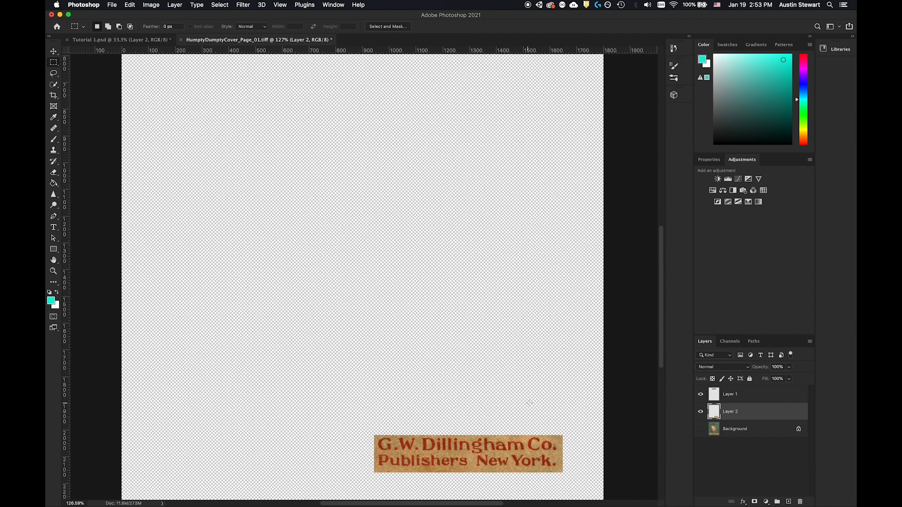
left_click(700, 429)
scroll(359, 232, "up", 4)
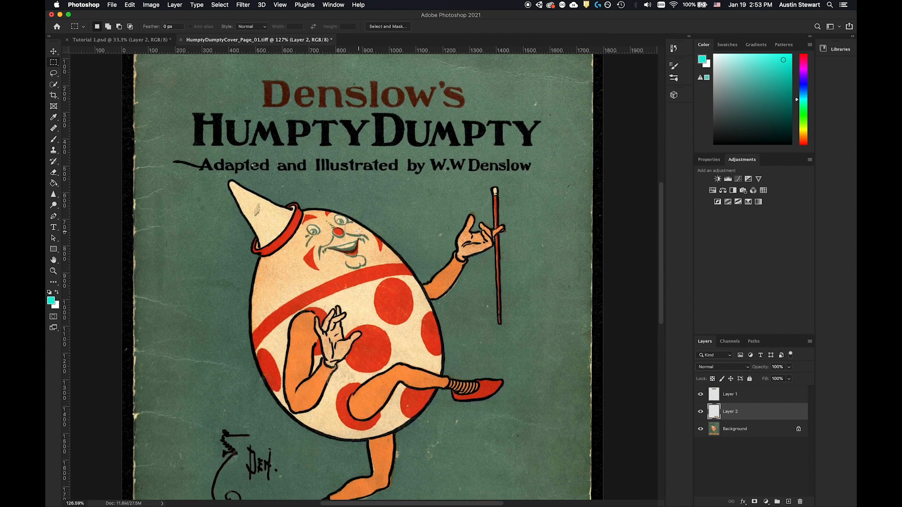
scroll(358, 231, "up", 1)
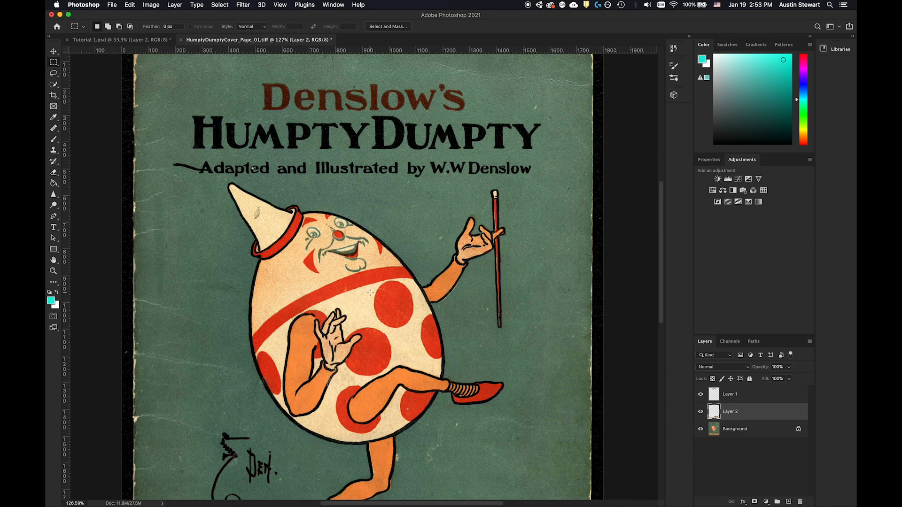
scroll(370, 292, "down", 5)
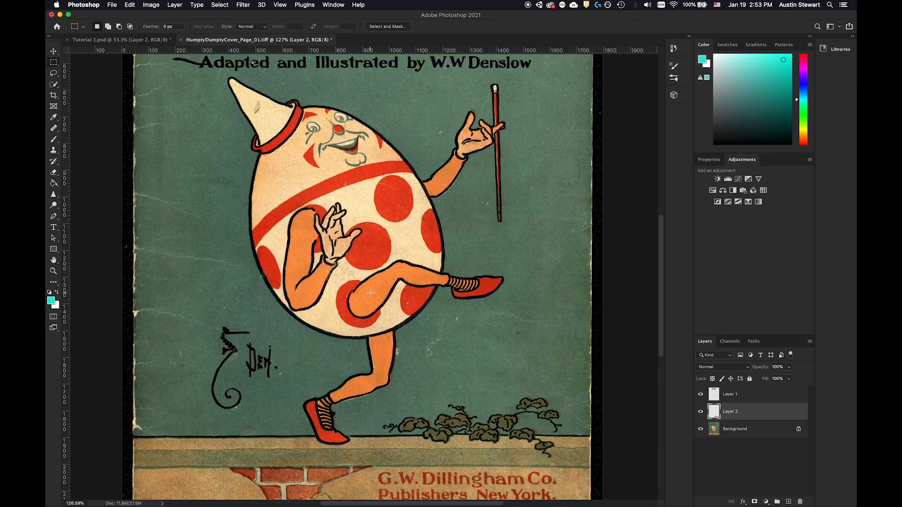
scroll(371, 293, "down", 2)
scroll(371, 293, "down", 1)
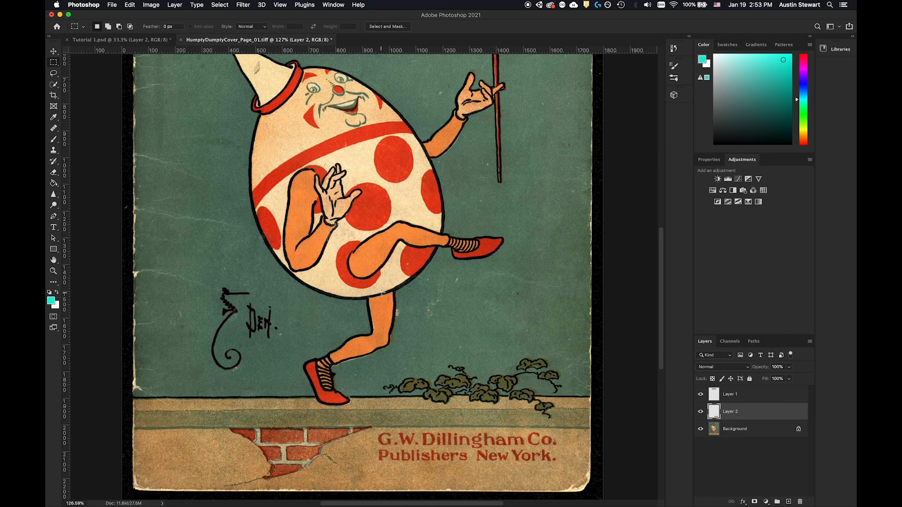
scroll(382, 292, "up", 9)
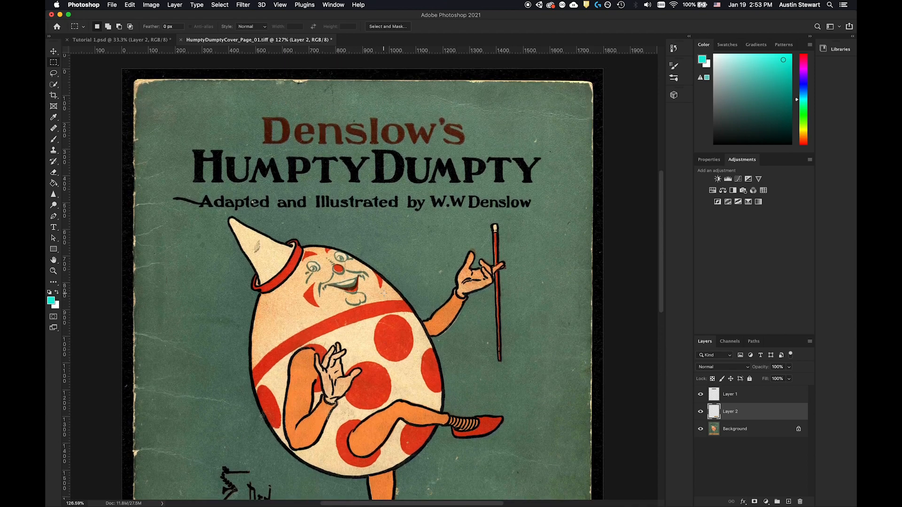
scroll(384, 293, "up", 3)
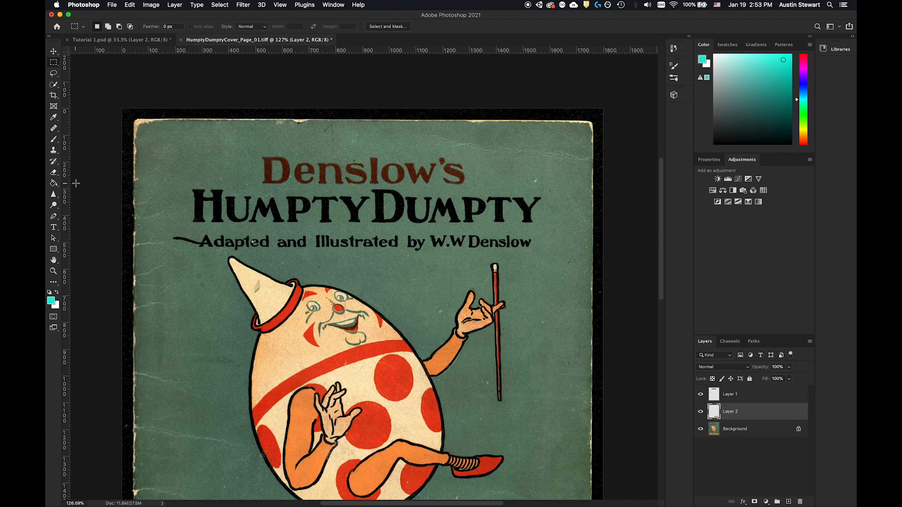
Make the Background layer active, draw a rectangular marquee about 805 px wide around the word "Denslow's", and clear the selection
left_click(760, 431)
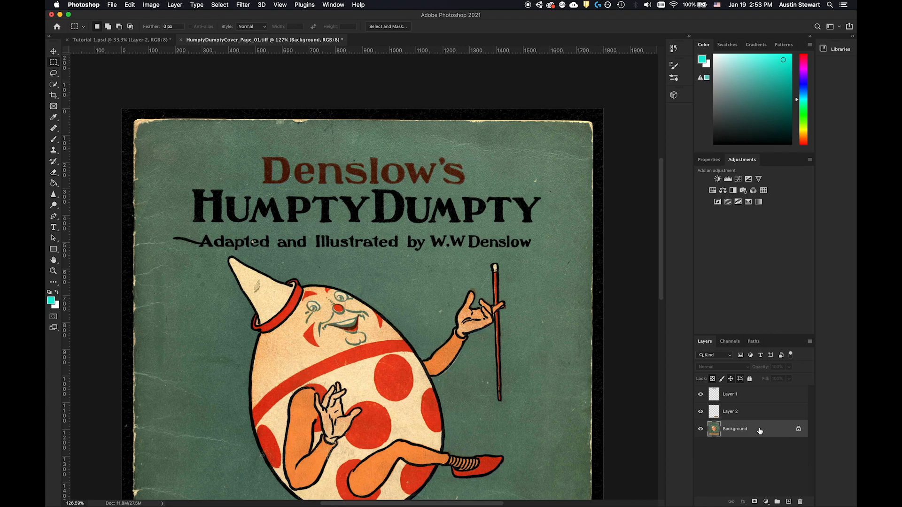
left_click(187, 186)
left_click_drag(258, 153, 477, 201)
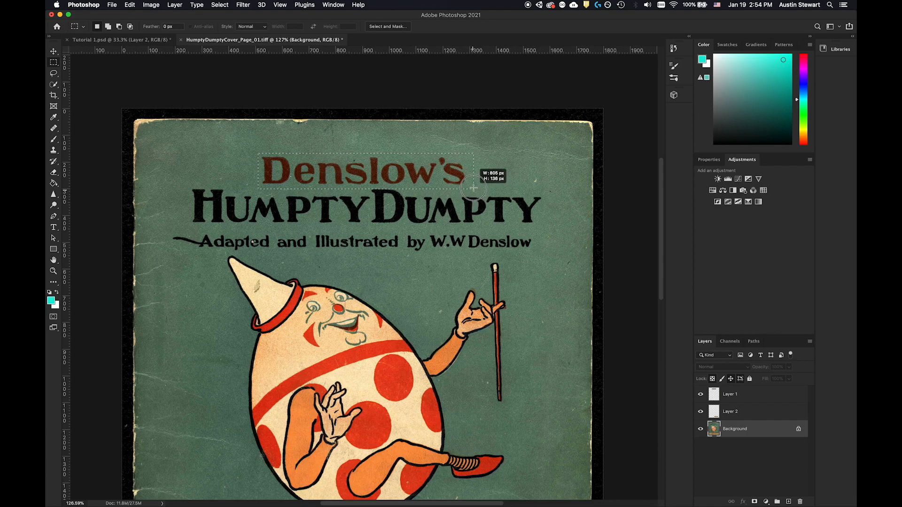
left_click_drag(474, 187, 474, 186)
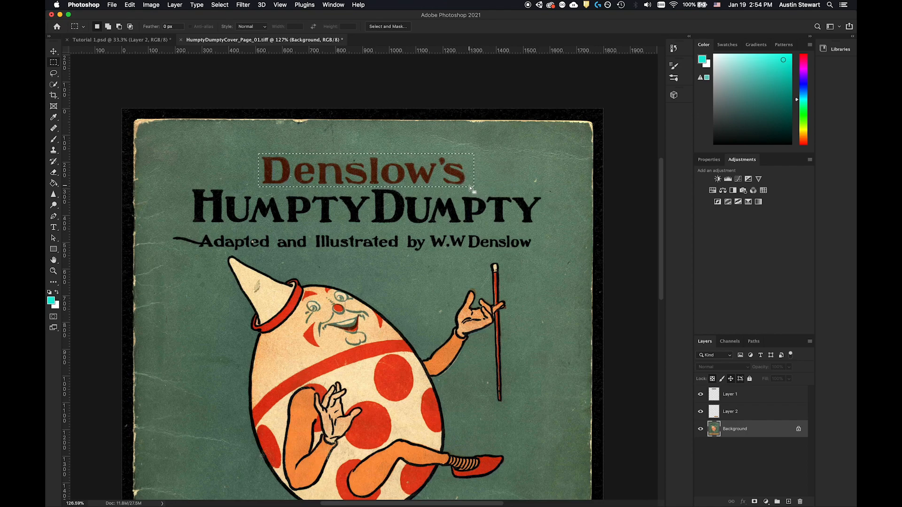
key("super+d")
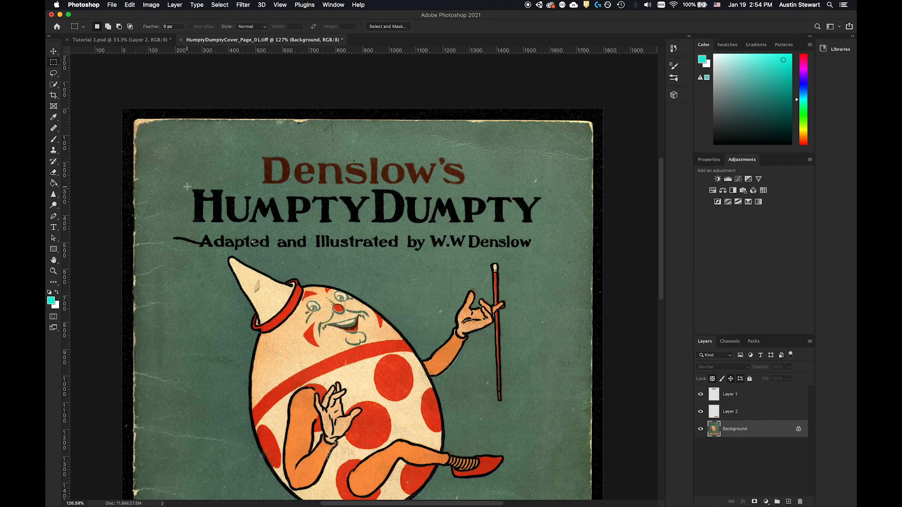
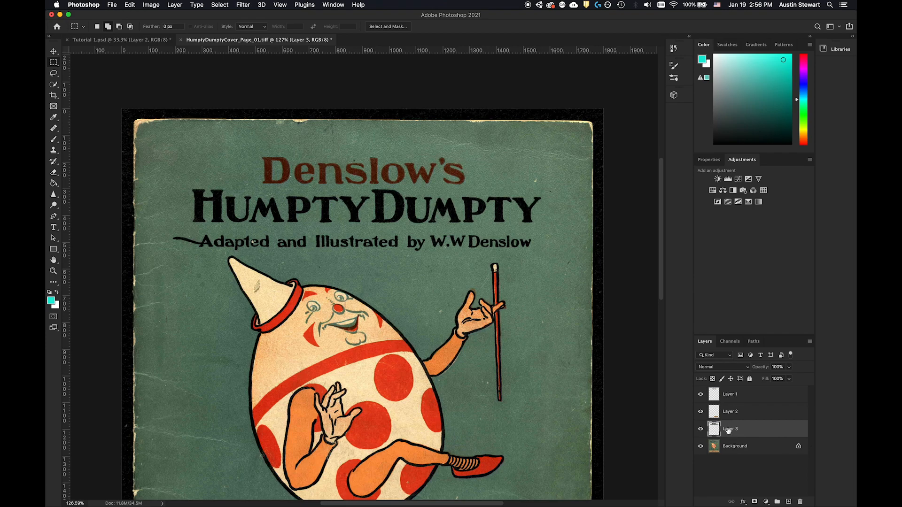
Rename Layer 3 as "FullTitle" and Layer 2 as "pub"
double_click(731, 429)
double_click(729, 412)
double_click(729, 429)
type("FullTitle")
key("Return")
double_click(730, 412)
type("pub")
key("Return")
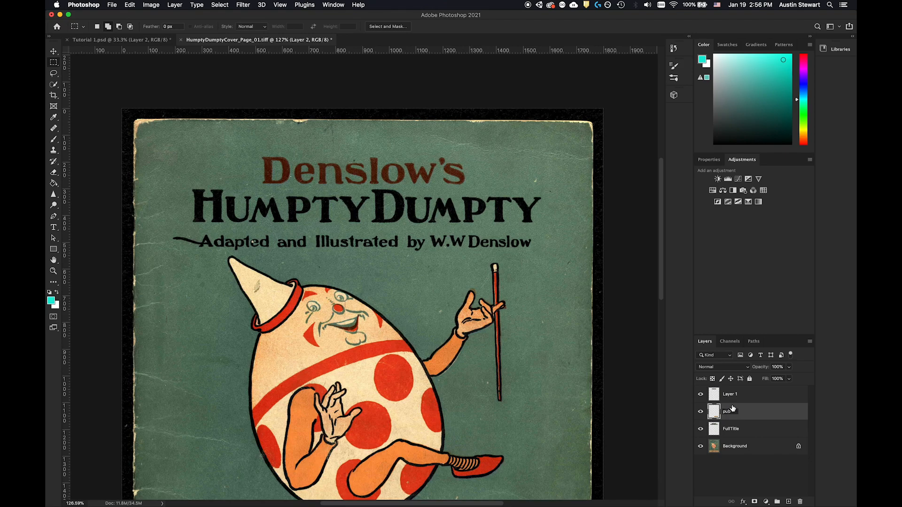
Rename Layer 1 as "Humpty" and leave that layer active
double_click(731, 394)
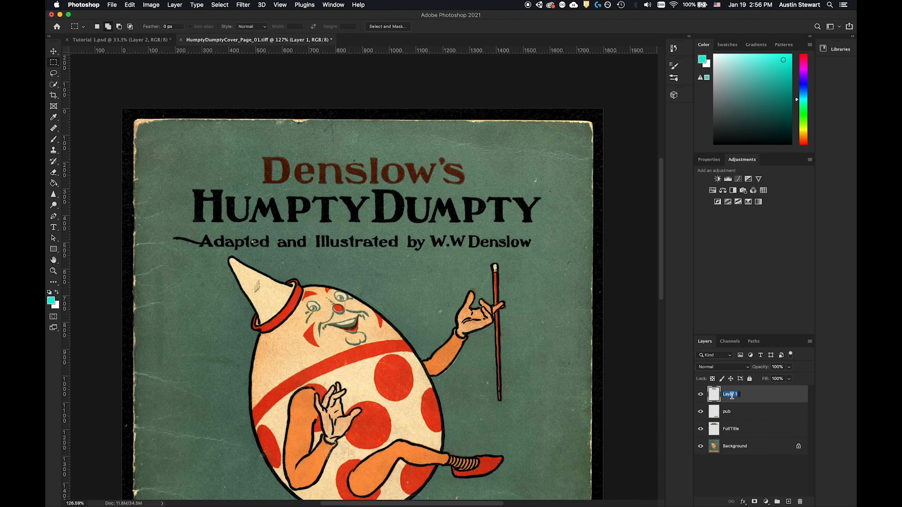
type("Humpty")
key("Return")
left_click(735, 417)
left_click(735, 433)
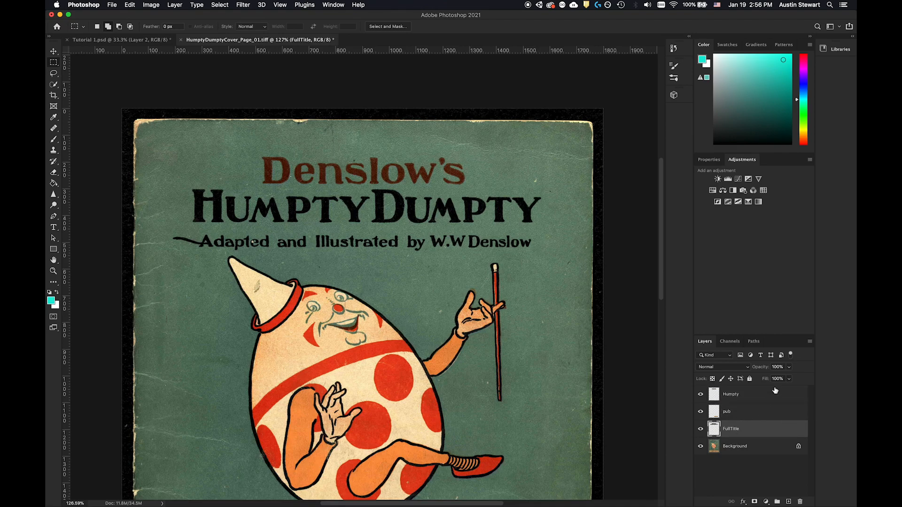
left_click(730, 395)
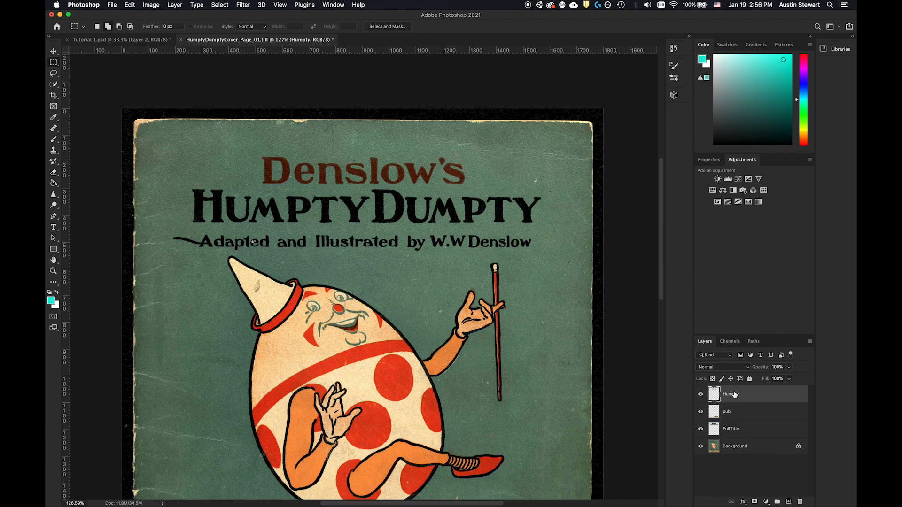
scroll(351, 330, "down", 1)
scroll(352, 331, "down", 8)
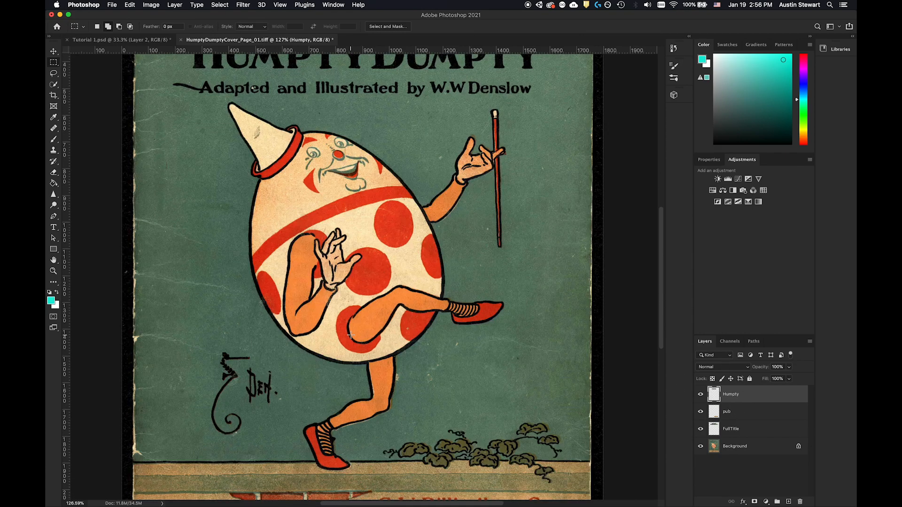
scroll(351, 335, "down", 5)
scroll(351, 336, "up", 4)
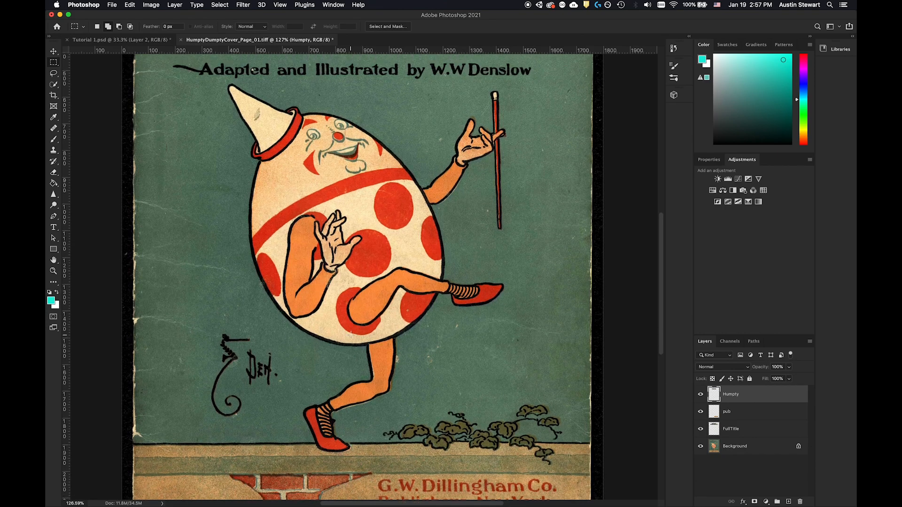
scroll(351, 335, "down", 2)
scroll(351, 335, "up", 4)
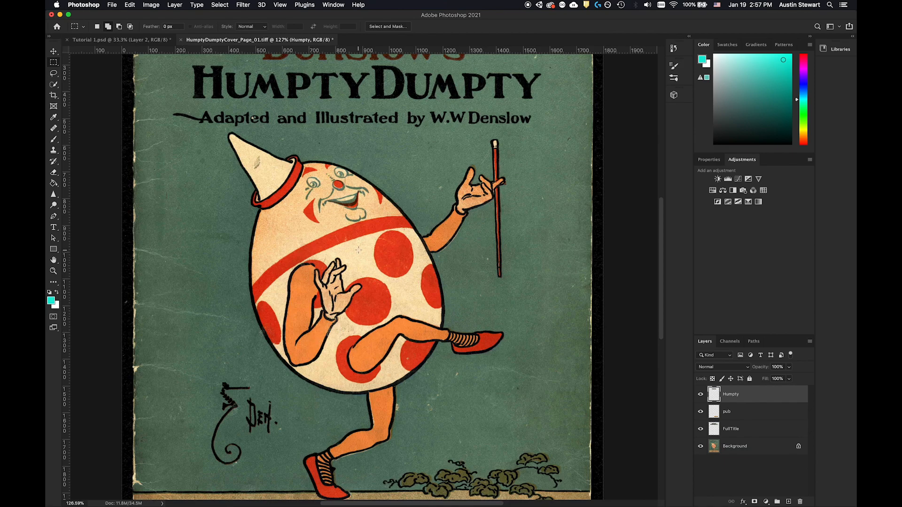
scroll(188, 188, "down", 1)
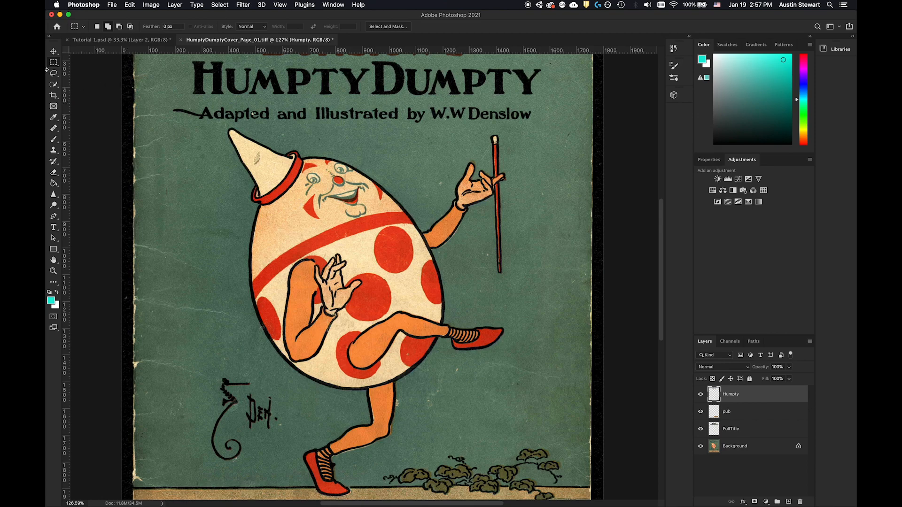
Try a freehand Lasso selection starting beside the egg character's pointed hat, and clear the selection
left_click(54, 75)
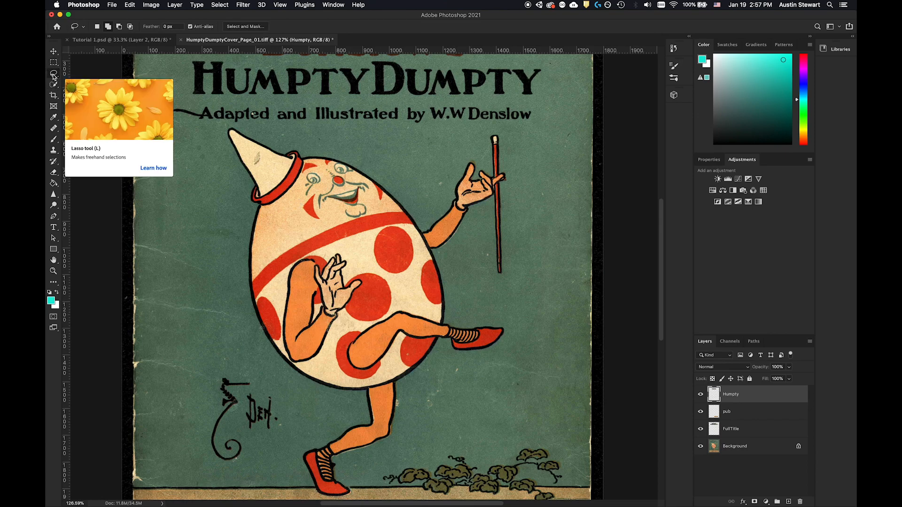
left_click(54, 75)
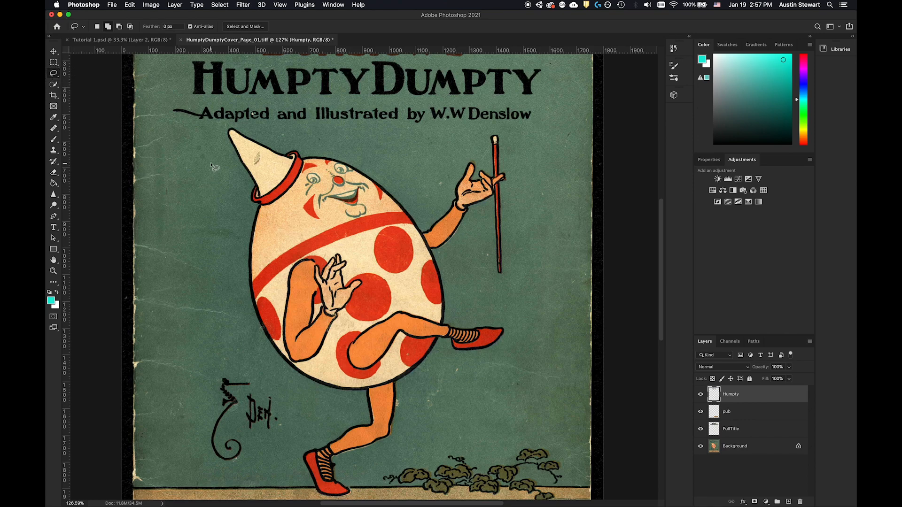
mouse_move(216, 147)
left_mouse_down()
mouse_move(222, 169)
mouse_move(169, 211)
mouse_move(156, 262)
mouse_move(208, 312)
mouse_move(282, 284)
mouse_move(291, 184)
mouse_move(247, 132)
mouse_move(213, 144)
left_mouse_up()
key("super+d")
Try a Quick Selection stroke over the pointed hat while the Humpty layer is active, and clear the selection
left_click(54, 86)
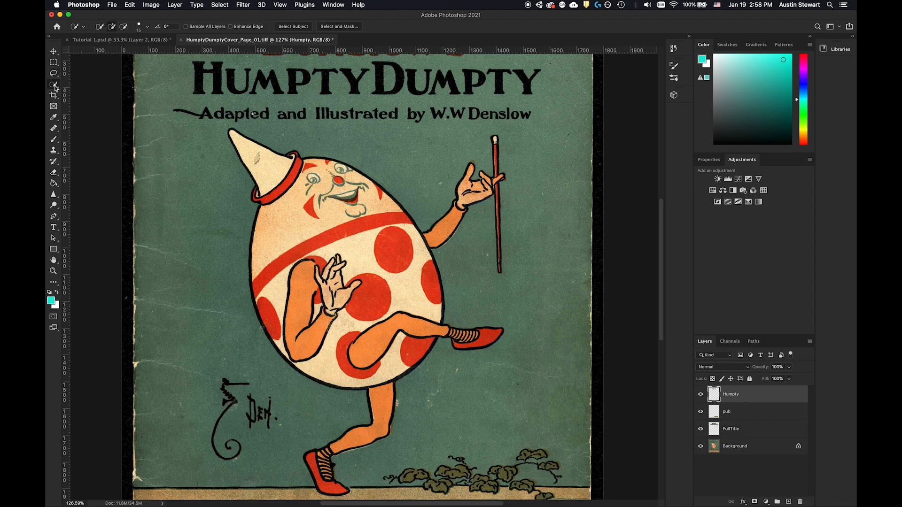
left_click_drag(267, 175, 244, 146)
key("super+d")
Hide the Humpty, pub and FullTitle layers and leave the Background layer active
left_click(753, 448)
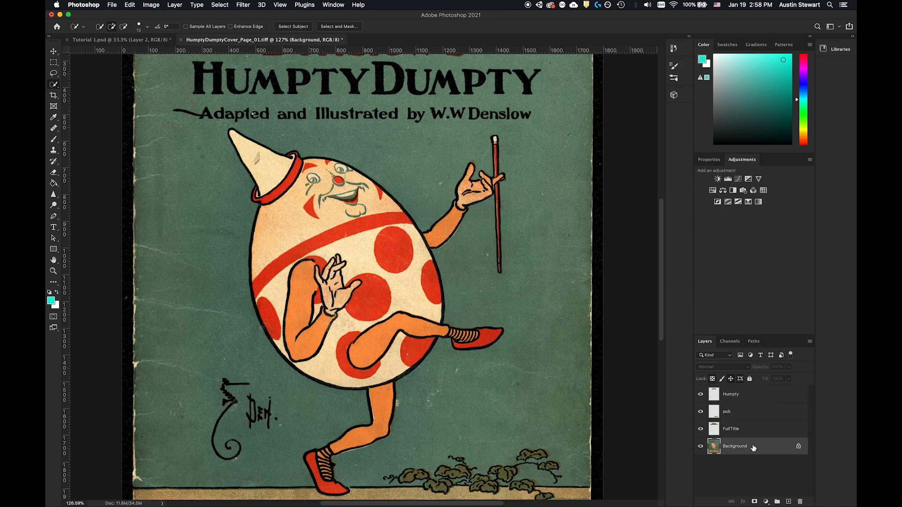
left_click_drag(701, 431, 702, 396)
left_click(760, 446)
Try Quick Selection strokes over the hat and, with the brush enlarged to 125 px, down the egg's body
left_click_drag(275, 171, 245, 145)
key("super+d")
key("bracketright")
key("bracketright")
key("bracketright")
key("bracketright")
key("bracketright")
key("bracketright")
key("bracketright")
key("bracketright")
key("bracketright")
key("bracketright")
key("bracketright")
key("bracketright")
left_click_drag(299, 214, 297, 324)
key("super+alt+r")
Select the egg character with the Object Selection tool in Lasso mode by drawing a loop around the figure, starting beside the hat's tip
left_click(55, 86)
left_click_drag(55, 86, 100, 86)
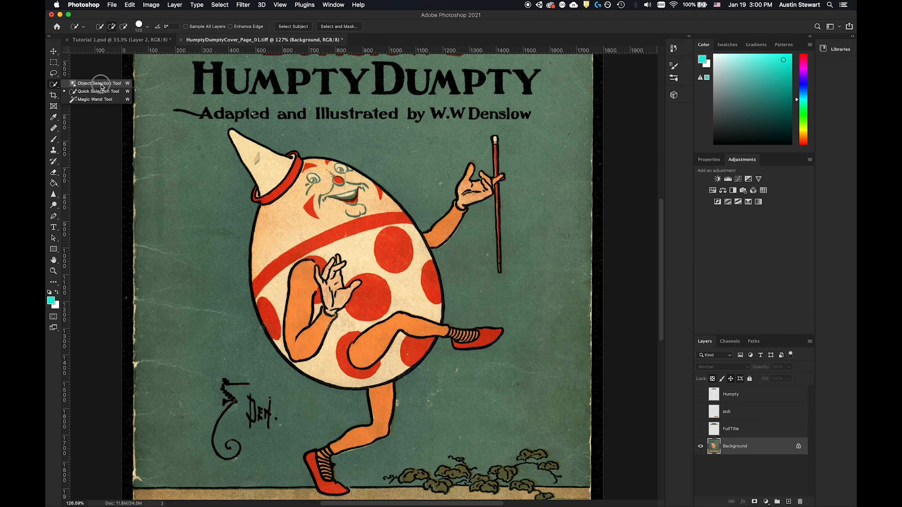
left_click(99, 84)
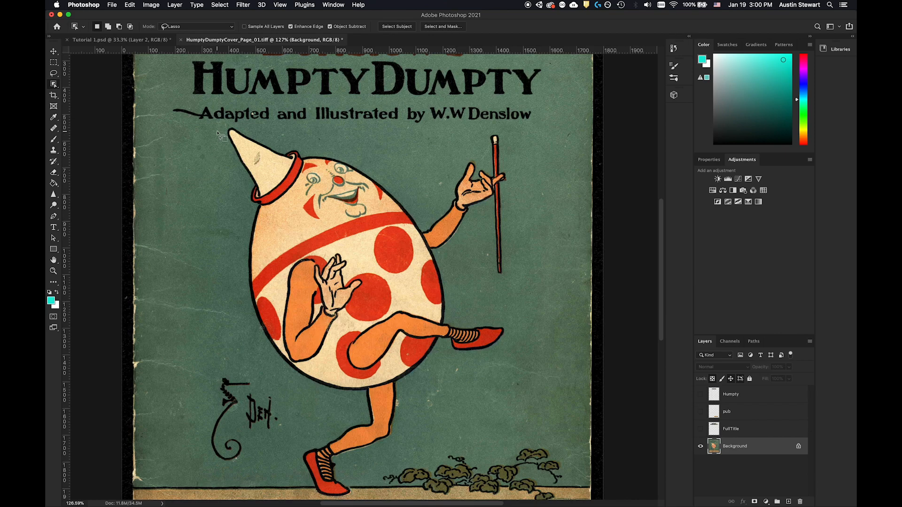
mouse_move(217, 133)
left_mouse_down()
mouse_move(253, 348)
mouse_move(270, 349)
mouse_move(290, 401)
mouse_move(329, 422)
mouse_move(294, 458)
mouse_move(299, 482)
mouse_move(328, 498)
mouse_move(352, 497)
mouse_move(358, 467)
mouse_move(390, 452)
mouse_move(421, 375)
mouse_move(485, 373)
mouse_move(521, 348)
mouse_move(521, 331)
mouse_move(502, 307)
mouse_move(475, 306)
mouse_move(469, 253)
mouse_move(470, 242)
mouse_move(500, 286)
mouse_move(513, 288)
mouse_move(535, 240)
mouse_move(534, 151)
mouse_move(523, 130)
mouse_move(490, 126)
mouse_move(490, 134)
mouse_move(461, 138)
mouse_move(428, 189)
mouse_move(361, 167)
mouse_move(332, 139)
mouse_move(440, 181)
mouse_move(400, 173)
mouse_move(332, 140)
mouse_move(217, 135)
left_mouse_up()
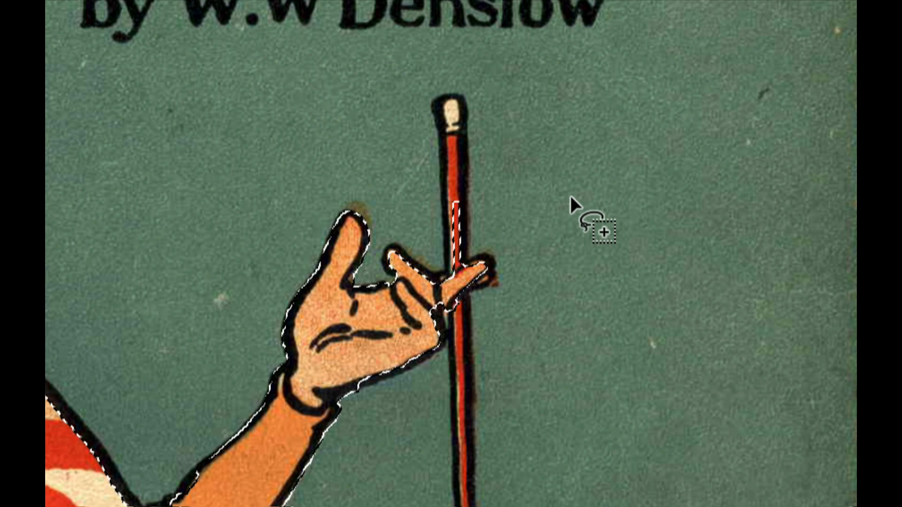
key("alt")
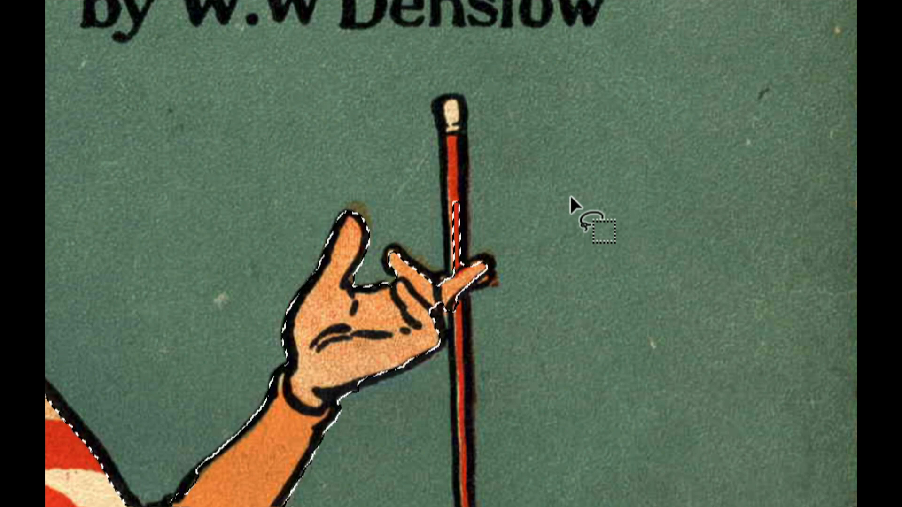
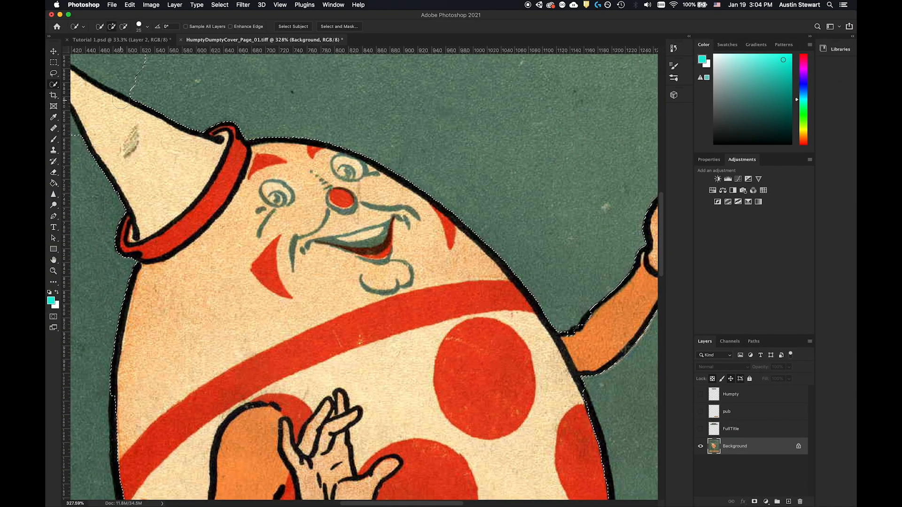
Examine how closely the selection outline follows the character's face, hat and upper body
scroll(138, 151, "up", 5)
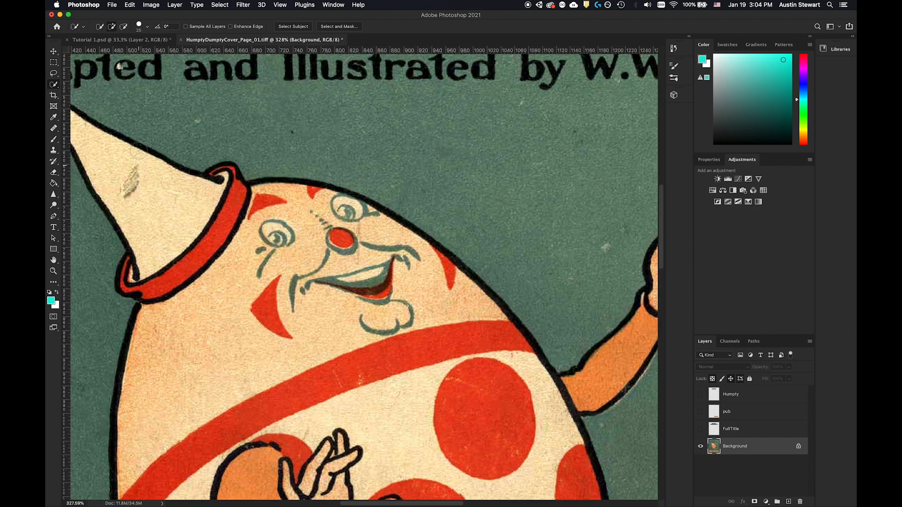
scroll(138, 150, "down", 2)
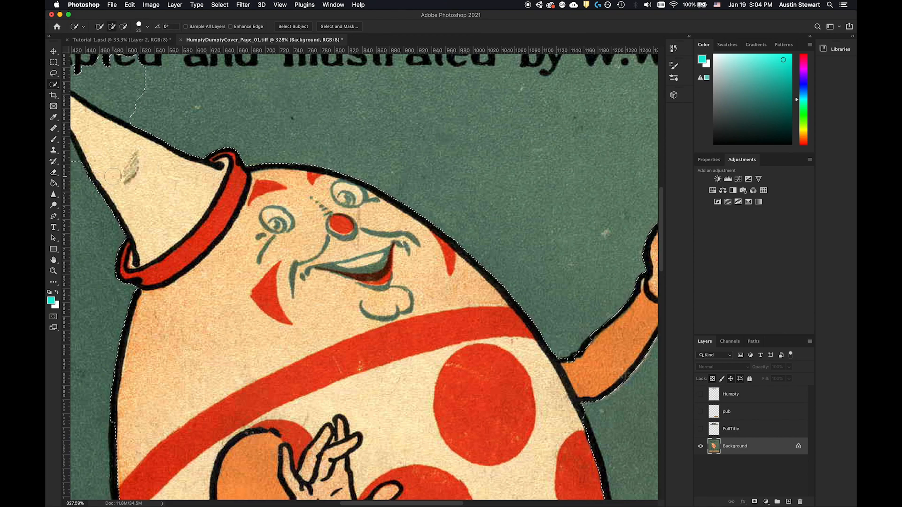
key("super+d")
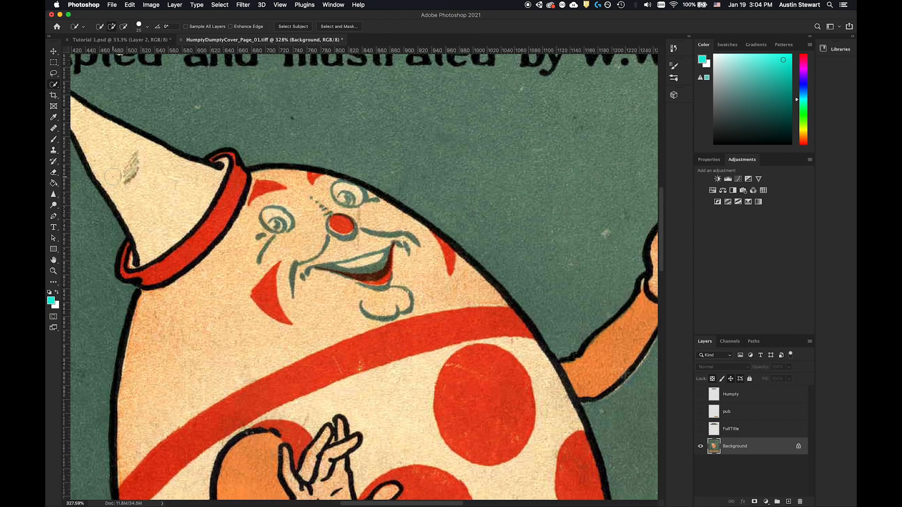
scroll(113, 177, "up", 5)
scroll(113, 177, "down", 3)
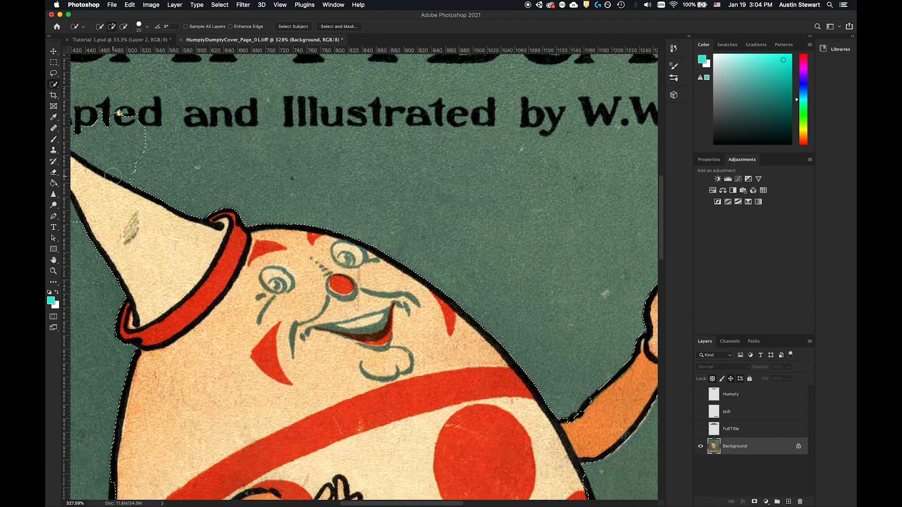
scroll(113, 177, "down", 2)
scroll(113, 177, "up", 3)
scroll(112, 176, "down", 1)
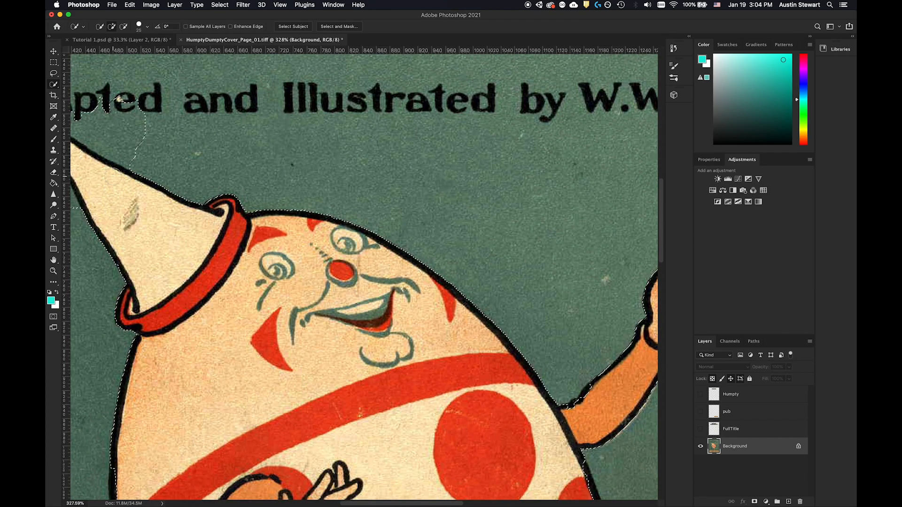
scroll(113, 176, "down", 1)
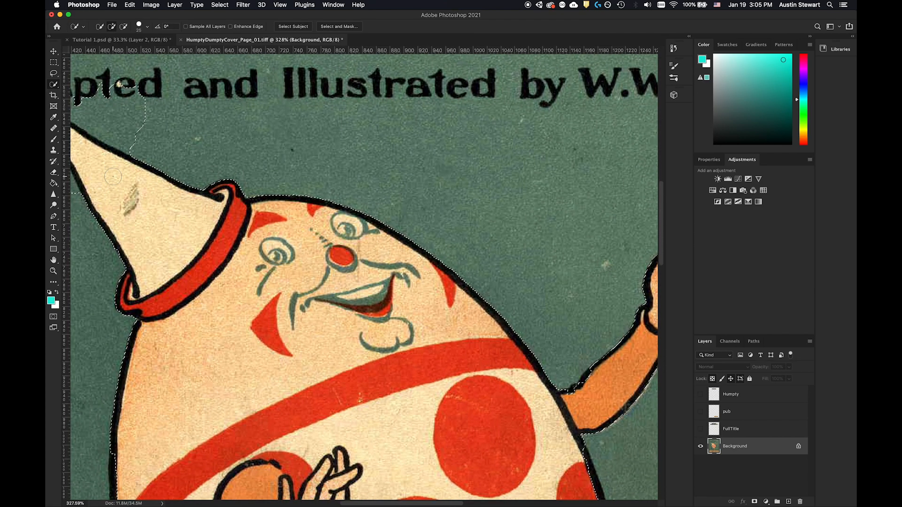
Subtract the stray green background around the pointed hat's tip from the selection with the Quick Selection tool
scroll(113, 179, "left", 3)
scroll(113, 178, "left", 4)
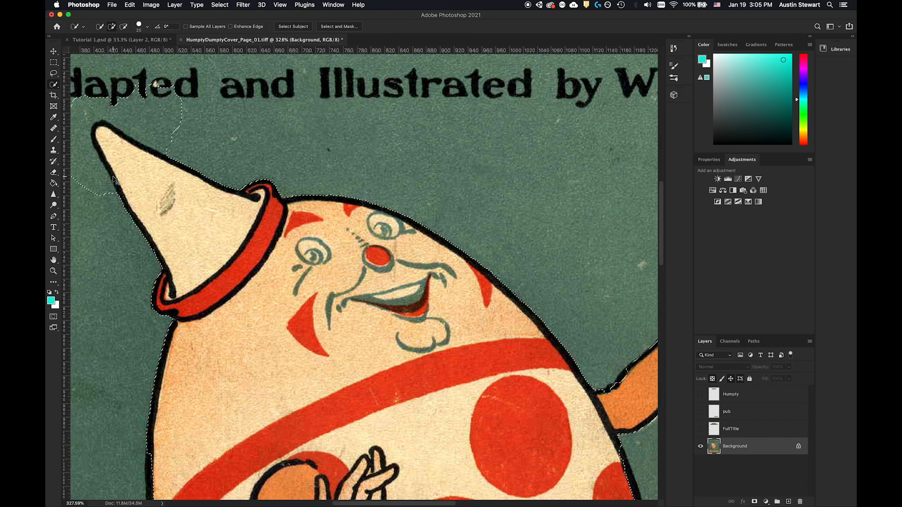
scroll(112, 178, "left", 3)
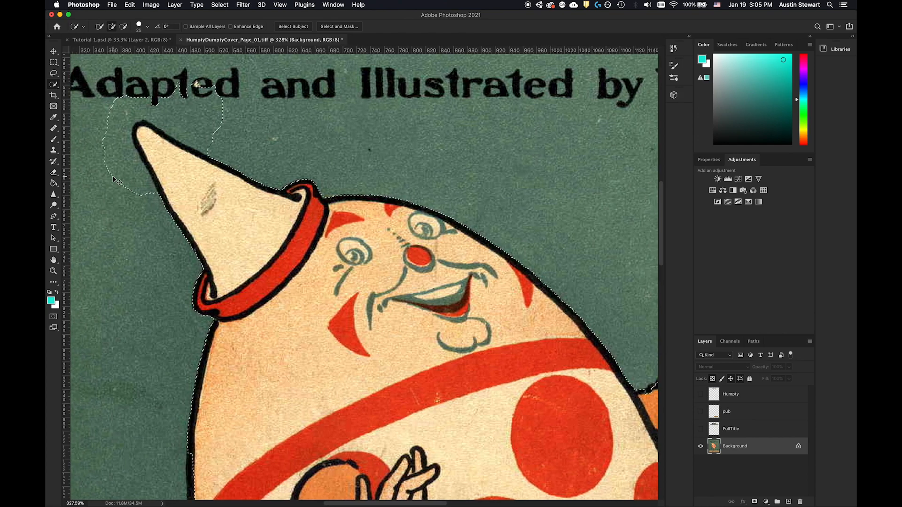
scroll(113, 179, "left", 4)
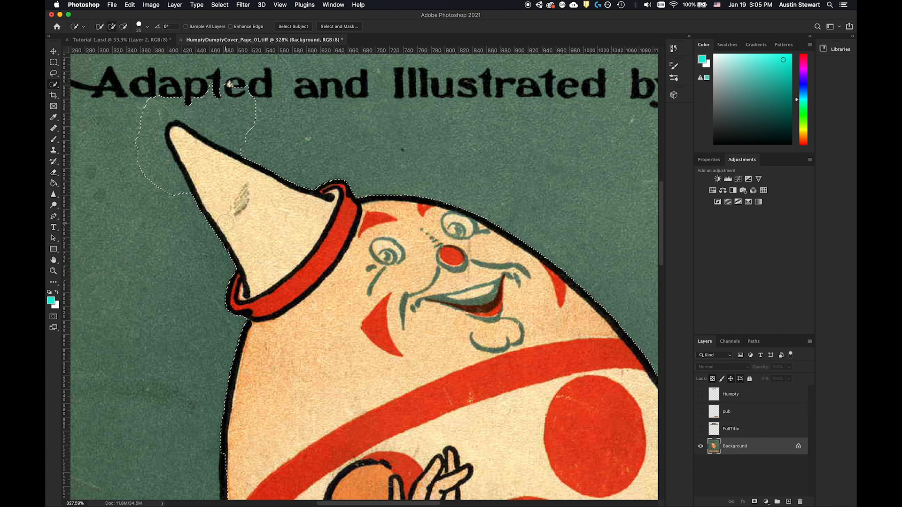
key("h")
left_click_drag(178, 161, 219, 235)
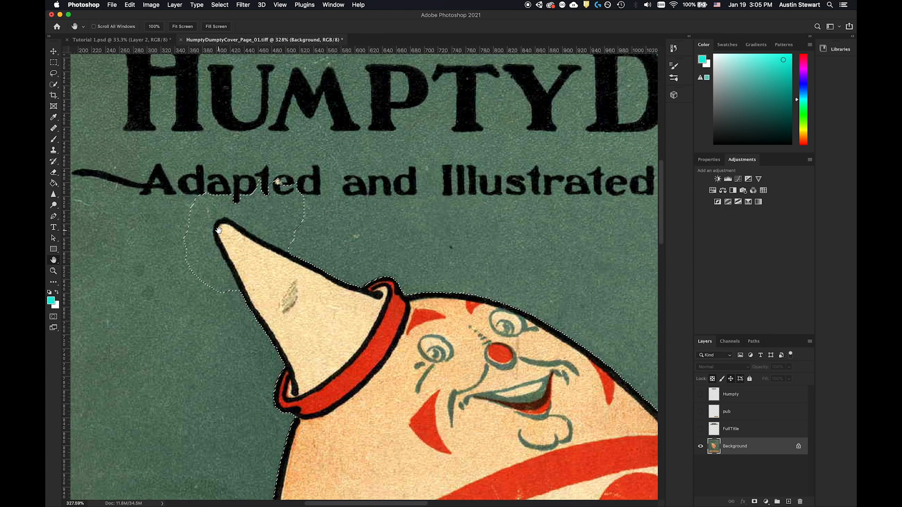
left_click(54, 86)
right_click(55, 86)
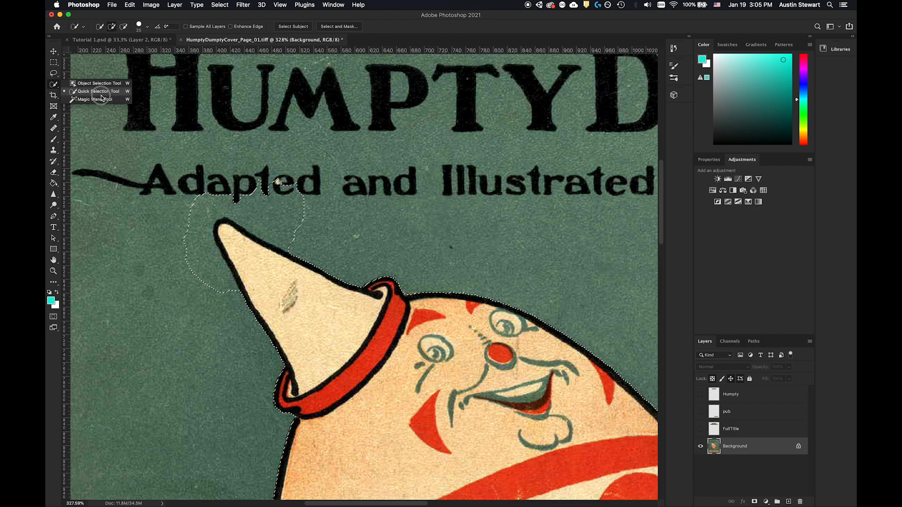
left_click(52, 85)
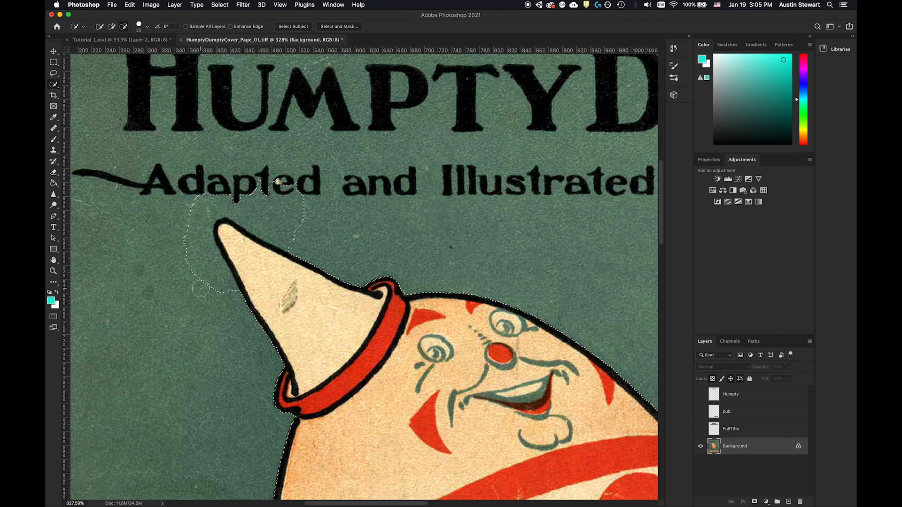
mouse_move(311, 245)
left_mouse_down()
mouse_move(292, 183)
mouse_move(258, 197)
mouse_move(232, 192)
mouse_move(254, 183)
mouse_move(302, 192)
mouse_move(232, 191)
mouse_move(186, 226)
mouse_move(202, 282)
mouse_move(222, 294)
left_mouse_up()
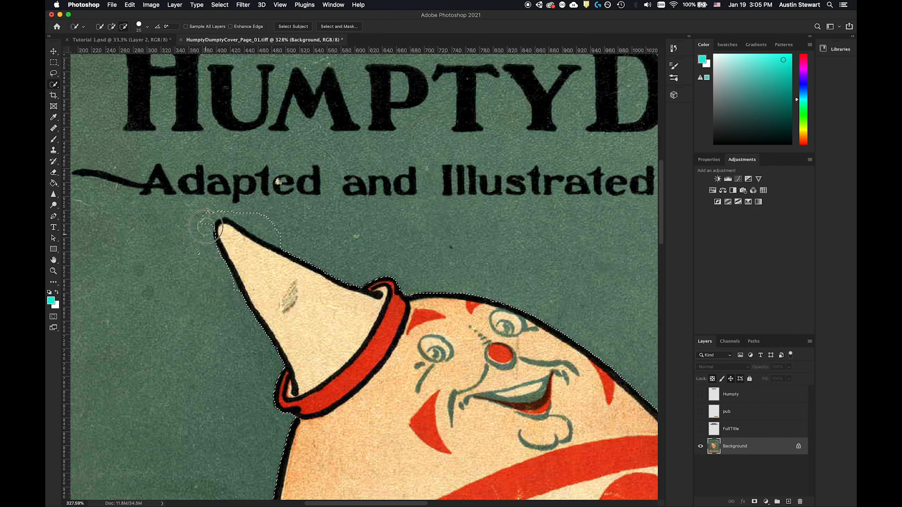
mouse_move(197, 254)
left_mouse_down()
mouse_move(194, 206)
mouse_move(208, 214)
left_mouse_up()
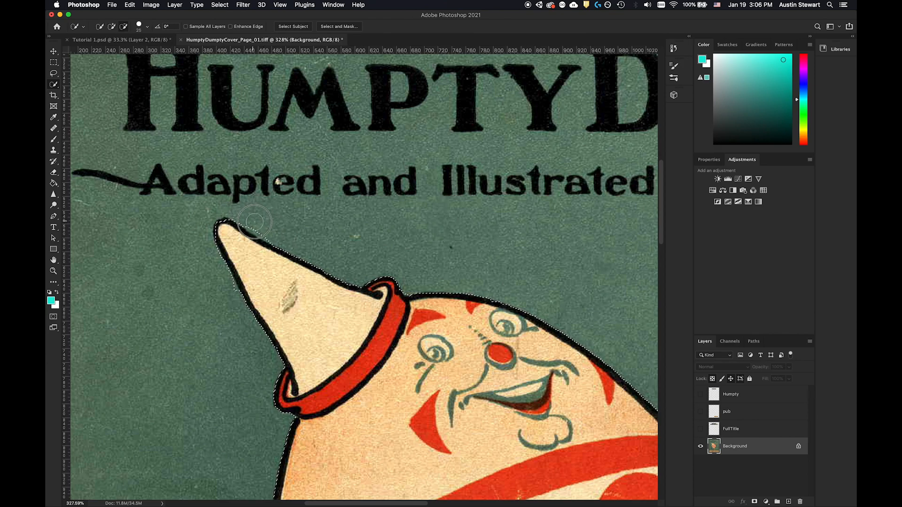
key("alt")
key("alt")
key("alt")
key("alt")
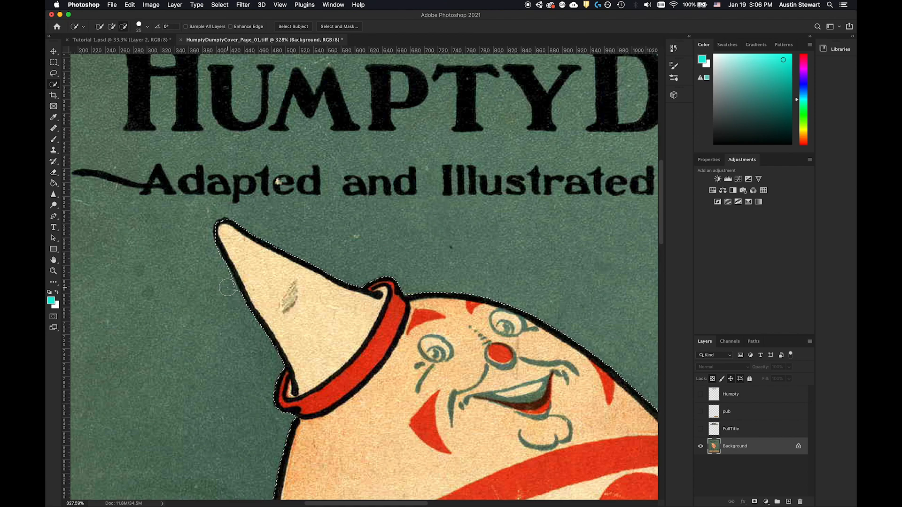
key("alt")
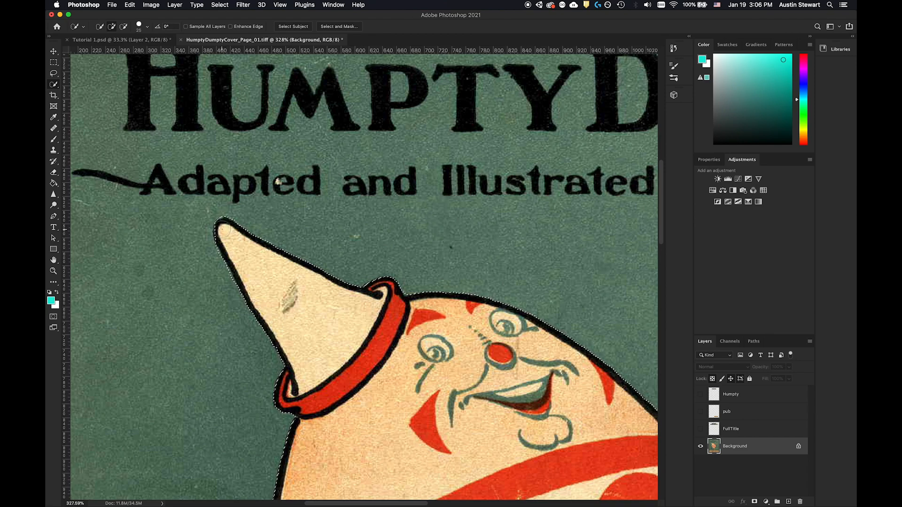
Add the black outline along the egg's left side and underside, up to the standing leg, to the selection with Quick Selection
scroll(346, 403, "down", 5)
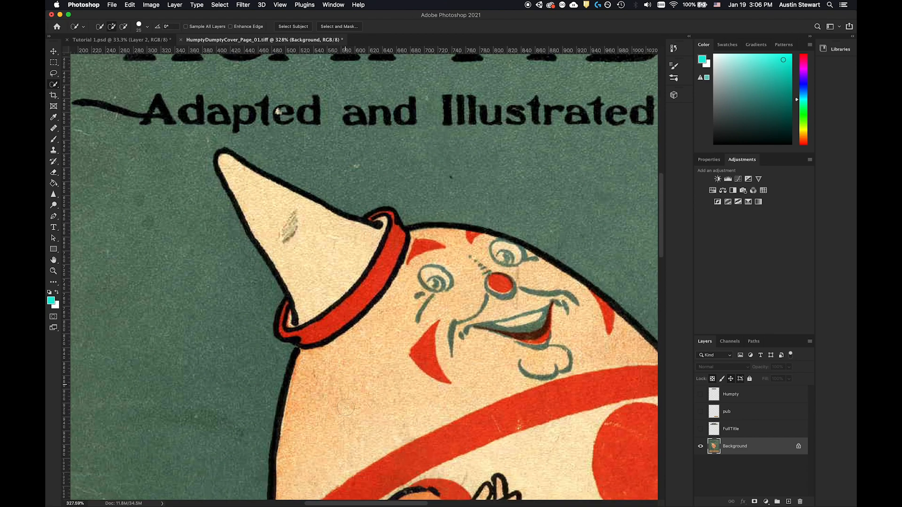
scroll(346, 403, "down", 8)
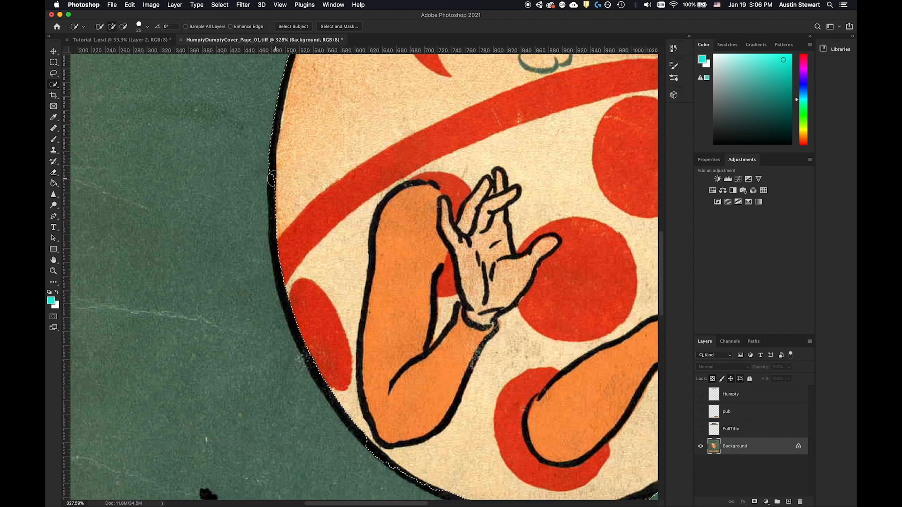
mouse_move(277, 206)
left_mouse_down()
mouse_move(290, 302)
mouse_move(335, 371)
mouse_move(323, 370)
mouse_move(366, 432)
mouse_move(354, 421)
mouse_move(418, 453)
mouse_move(405, 466)
mouse_move(436, 479)
left_mouse_up()
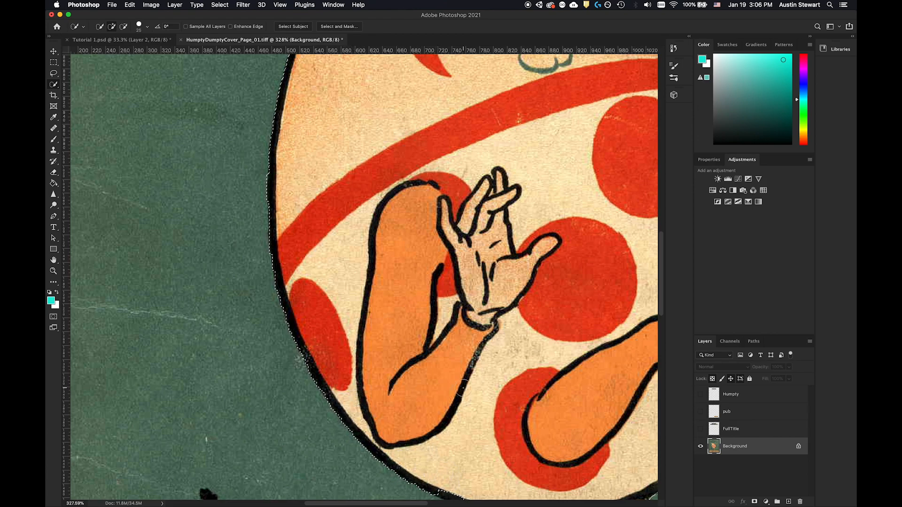
scroll(460, 385, "down", 2)
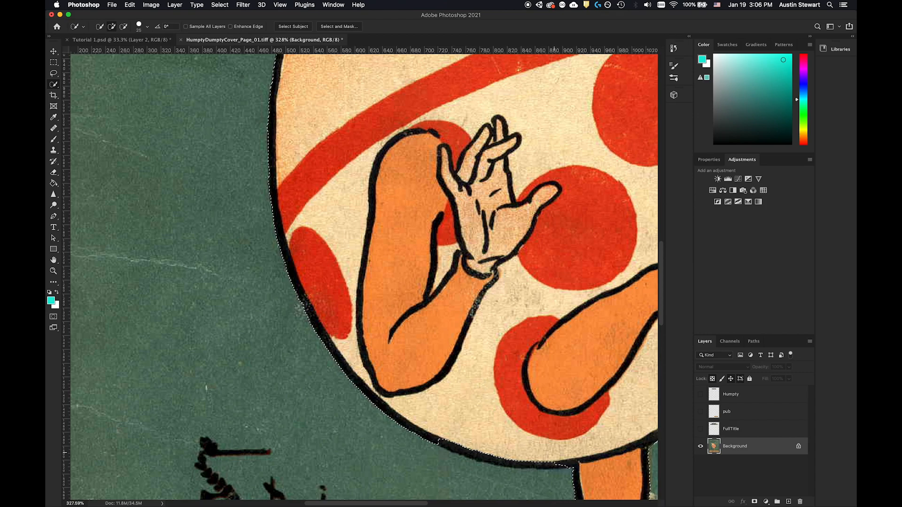
left_click_drag(566, 468, 502, 451)
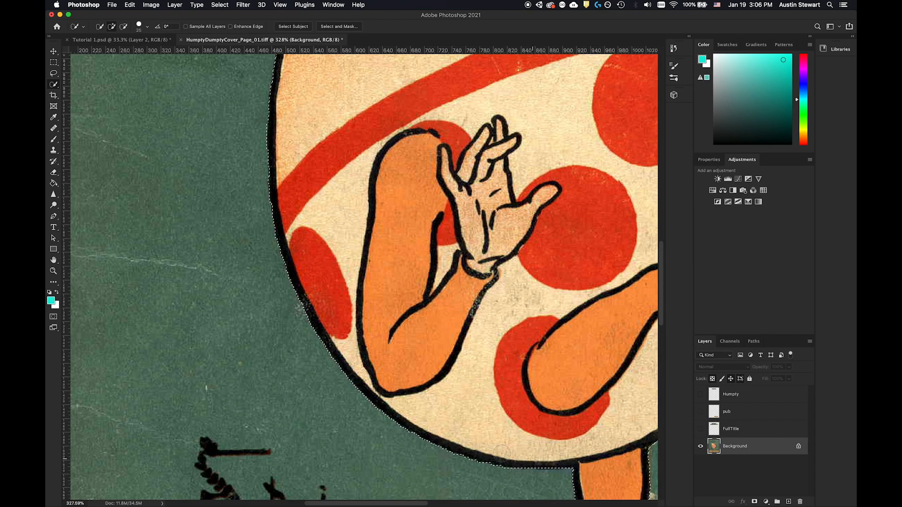
Examine the selection outline around the whole character, including the raised arm, stick, egg body and red shoe
scroll(573, 393, "up", 3)
scroll(573, 393, "down", 6)
scroll(574, 393, "down", 8)
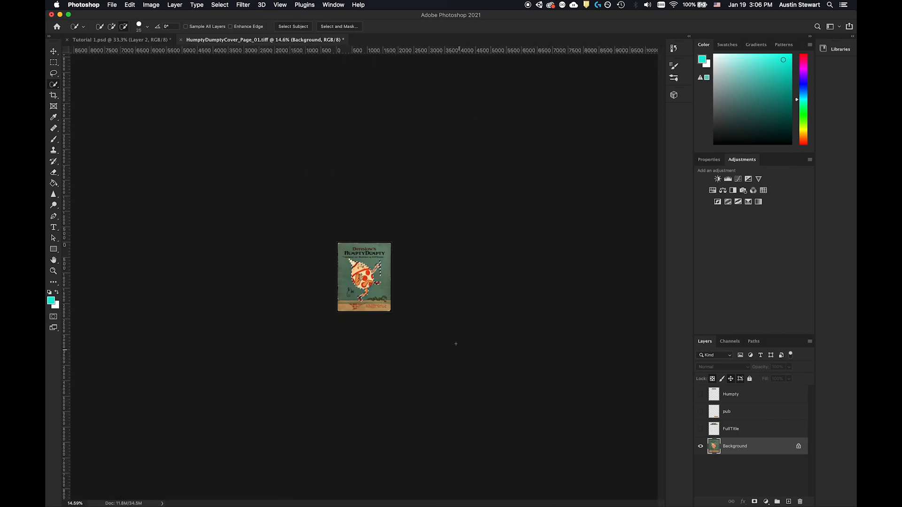
scroll(366, 278, "up", 4)
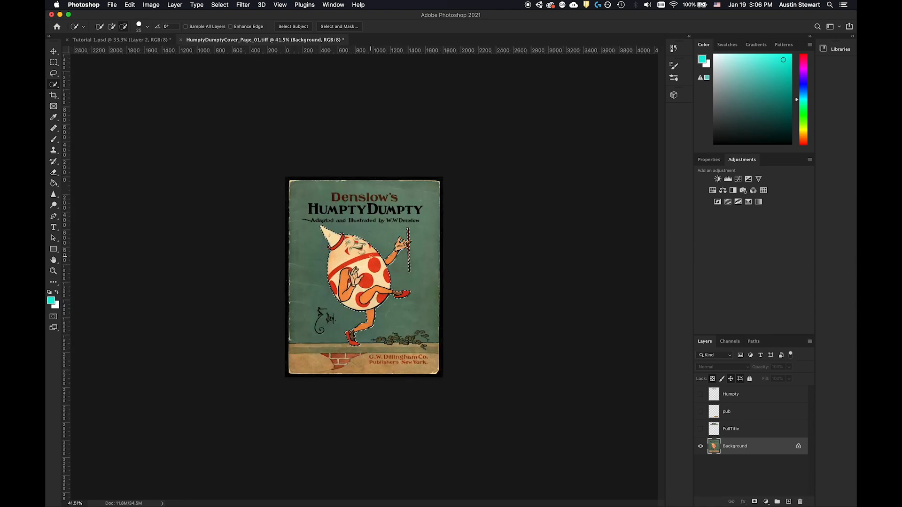
scroll(372, 256, "up", 5)
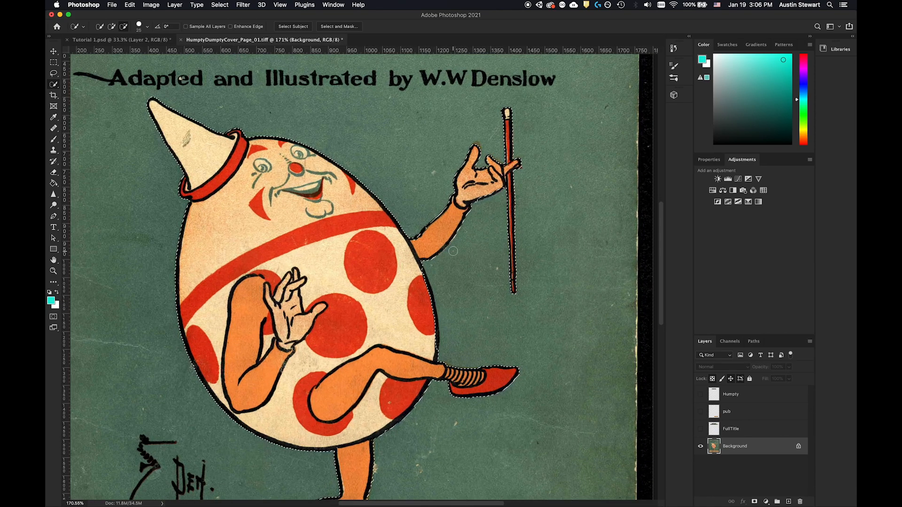
scroll(453, 251, "up", 4)
scroll(453, 251, "down", 3)
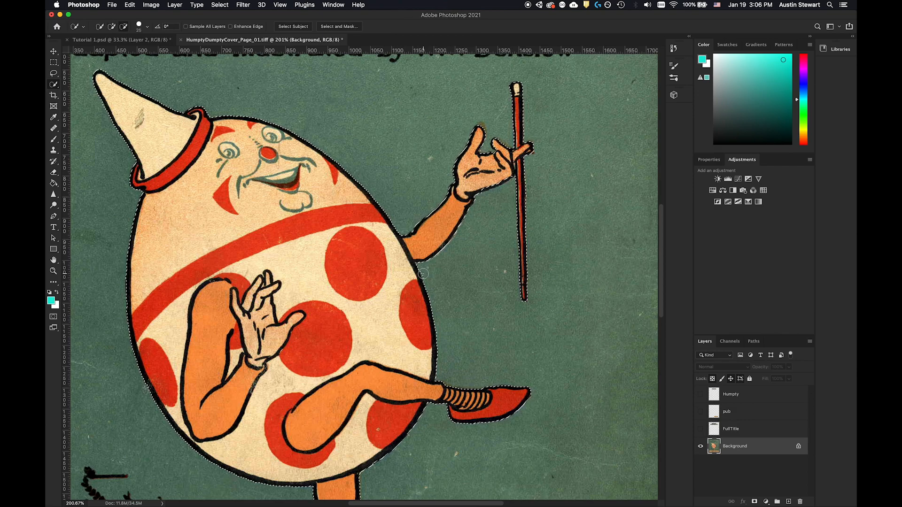
key("alt")
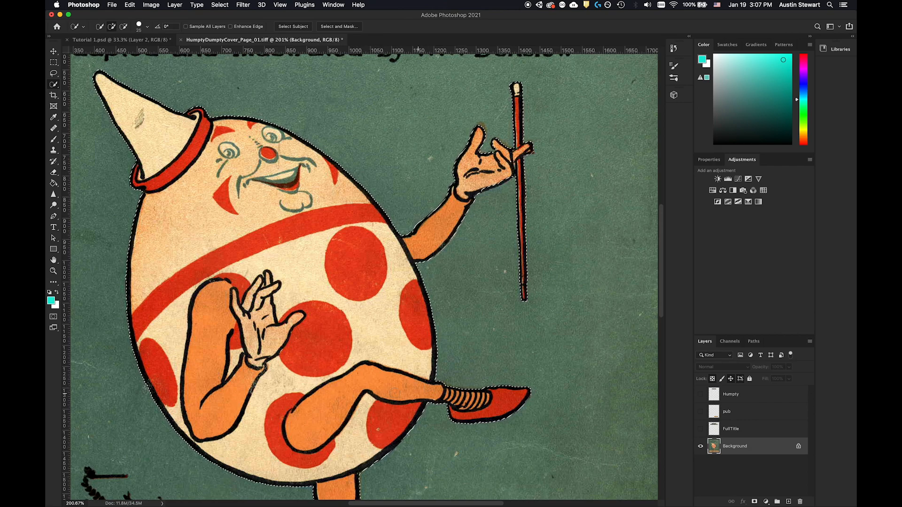
scroll(393, 379, "down", 1)
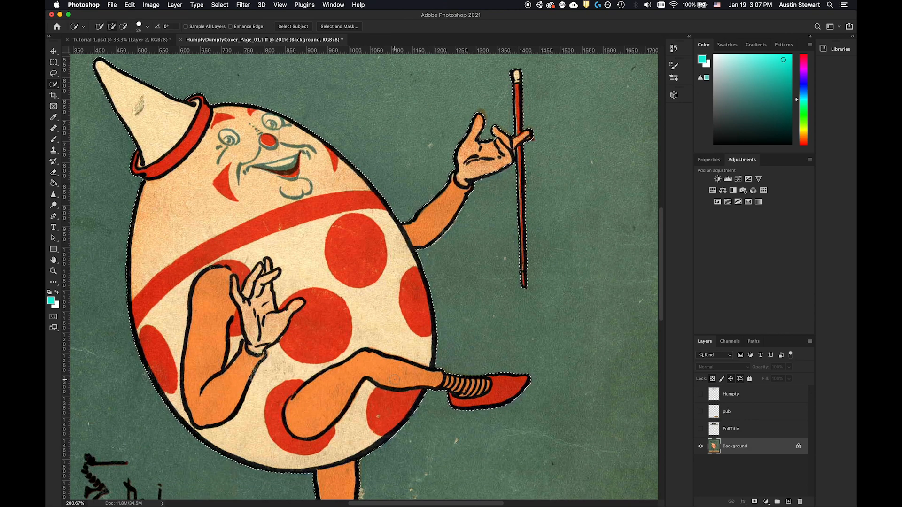
scroll(394, 379, "down", 9)
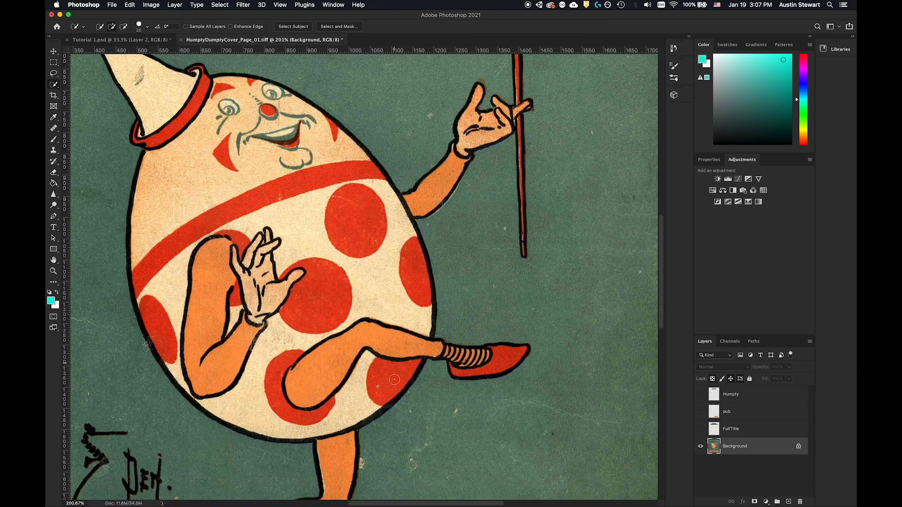
Add the black outline along the underside of the raised hand's palm to the selection with Quick Selection
scroll(394, 380, "down", 6)
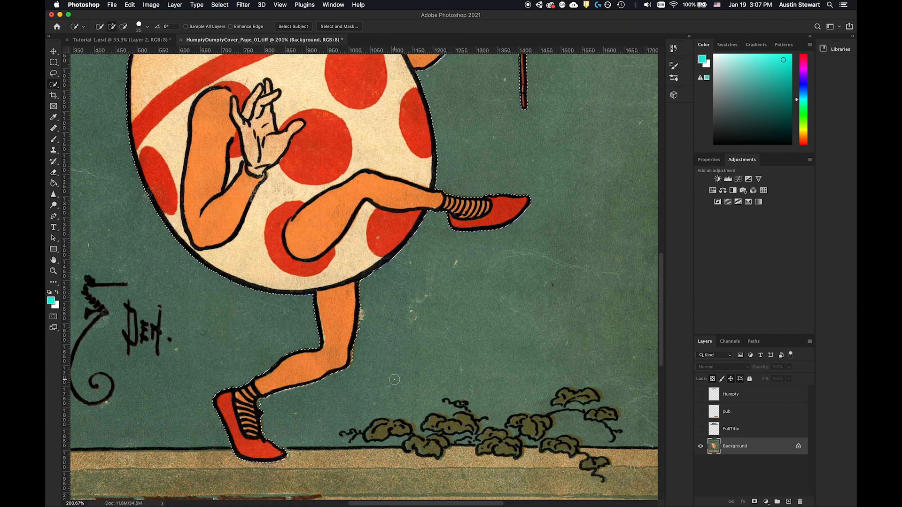
scroll(395, 380, "up", 10)
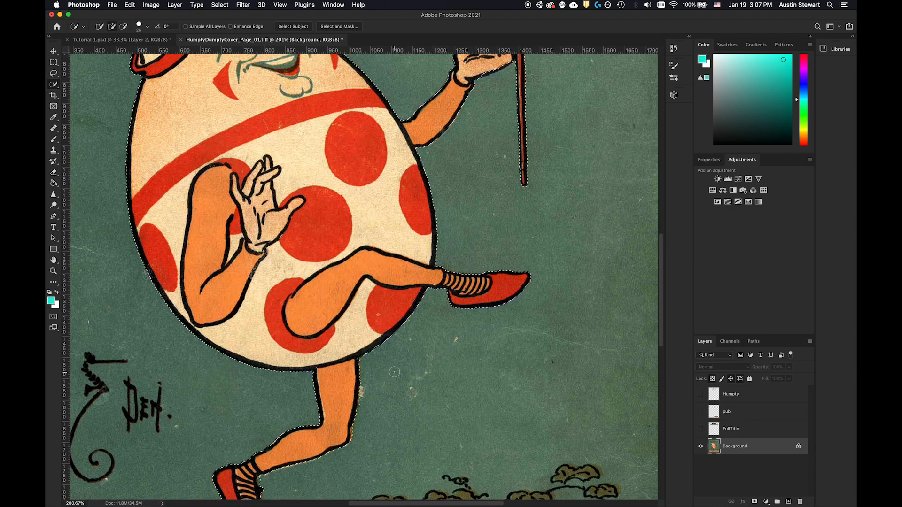
scroll(394, 372, "up", 10)
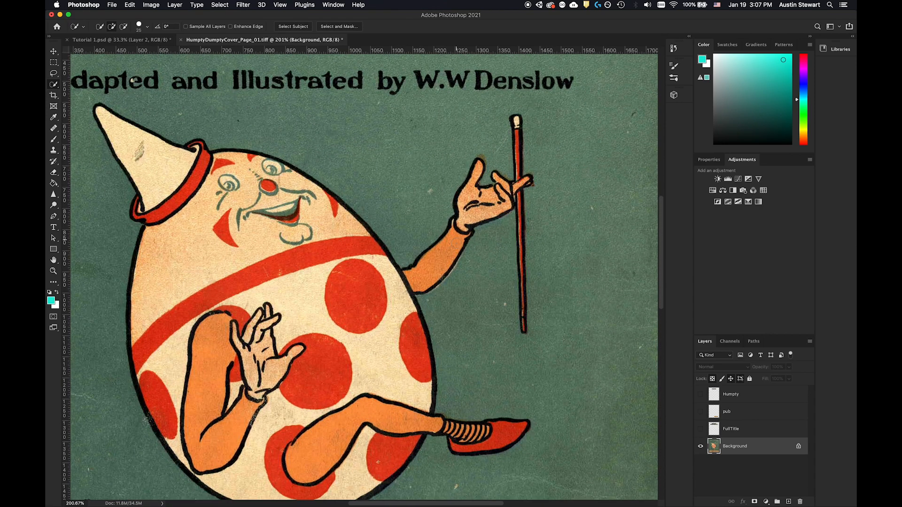
scroll(455, 243, "down", 2)
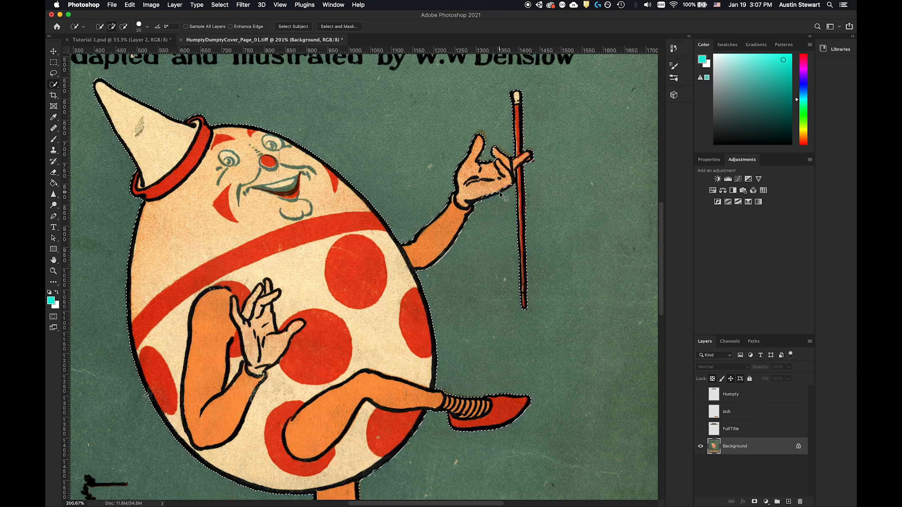
scroll(488, 196, "up", 5)
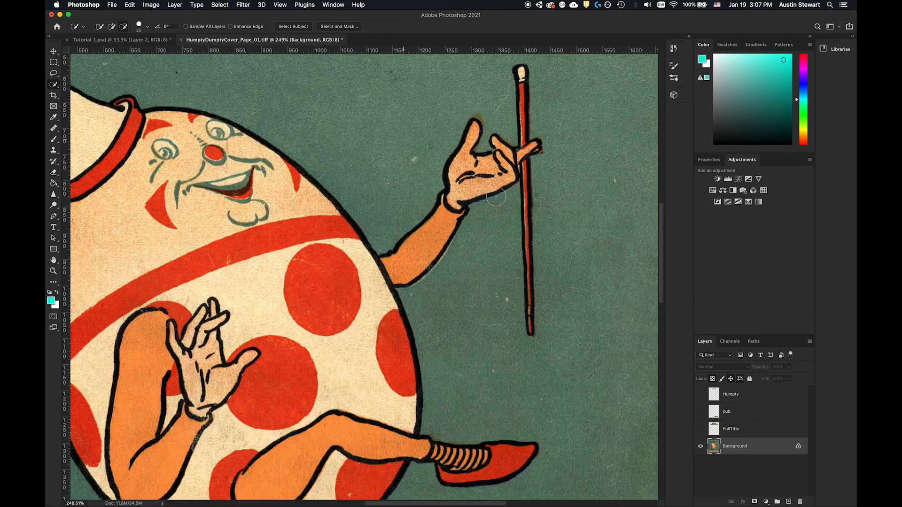
scroll(496, 196, "up", 2)
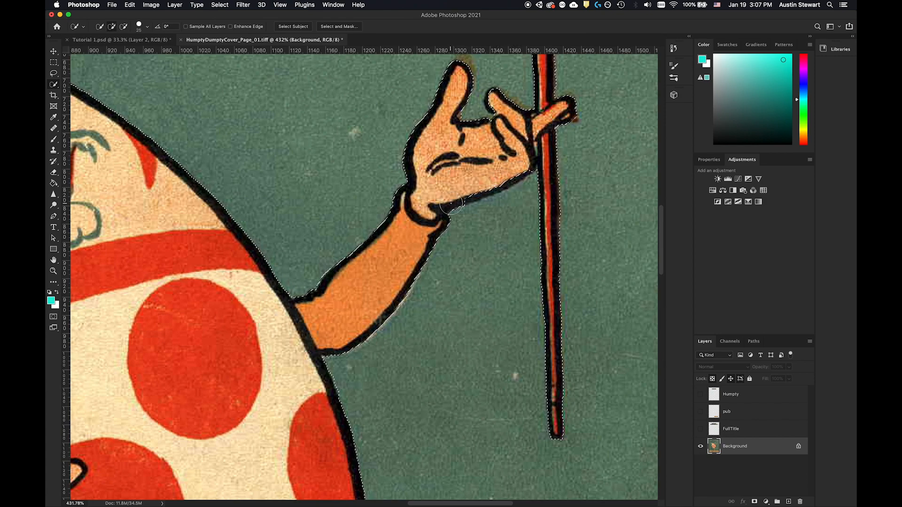
left_click_drag(471, 190, 526, 165)
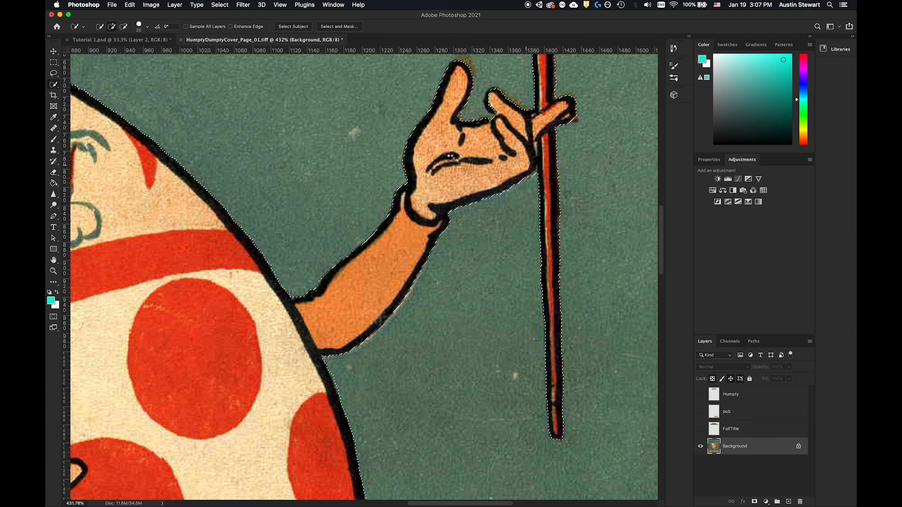
Open the character's selection in the Select and Mask workspace
scroll(430, 225, "up", 1)
scroll(430, 225, "down", 6)
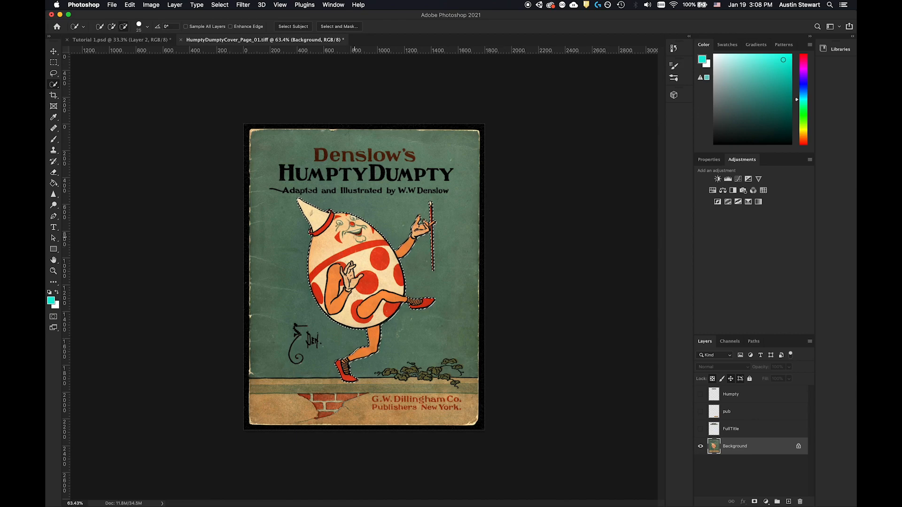
scroll(355, 238, "up", 3)
scroll(355, 244, "up", 3)
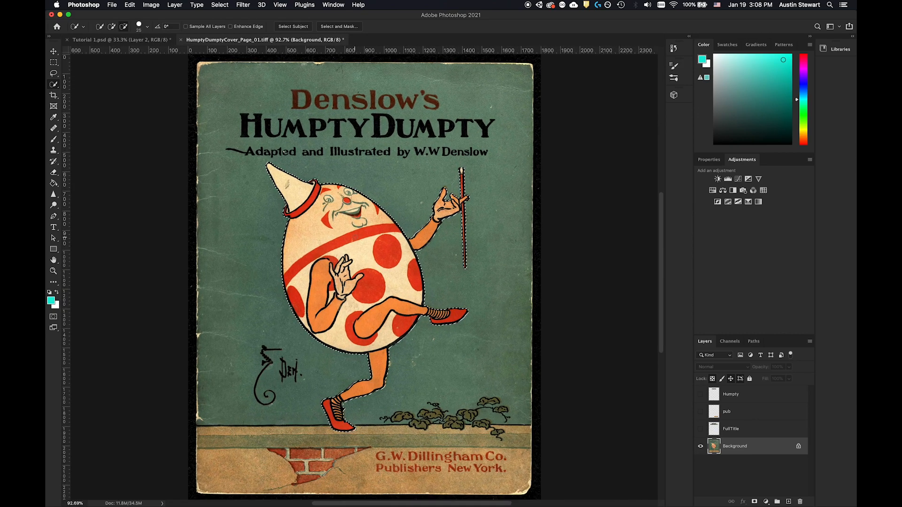
scroll(372, 240, "up", 2)
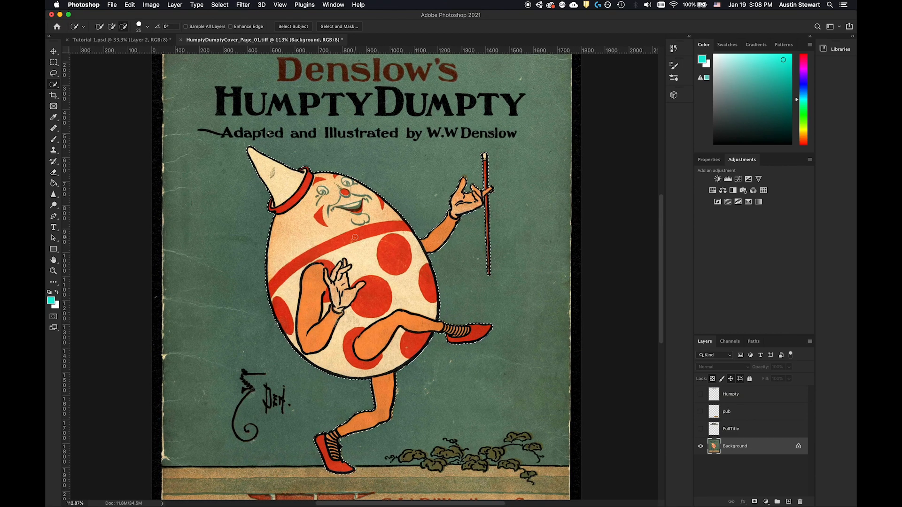
scroll(354, 238, "up", 1)
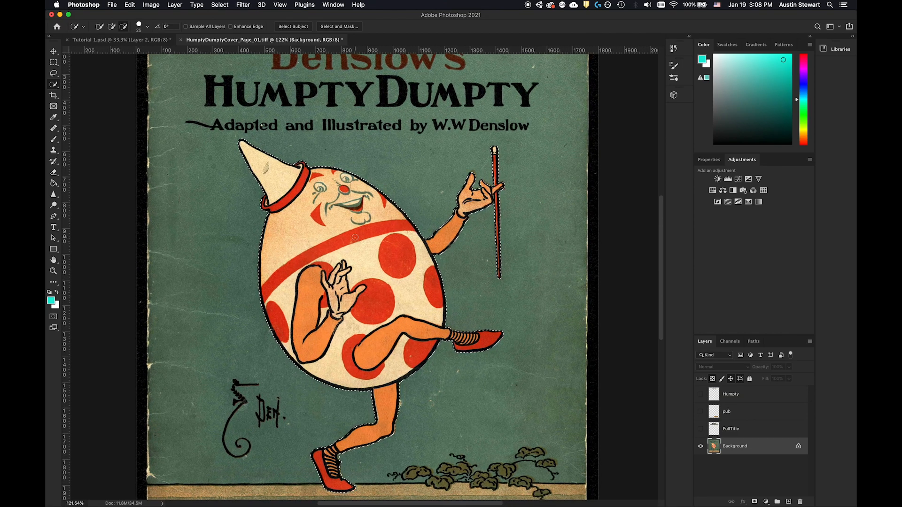
scroll(355, 238, "down", 1)
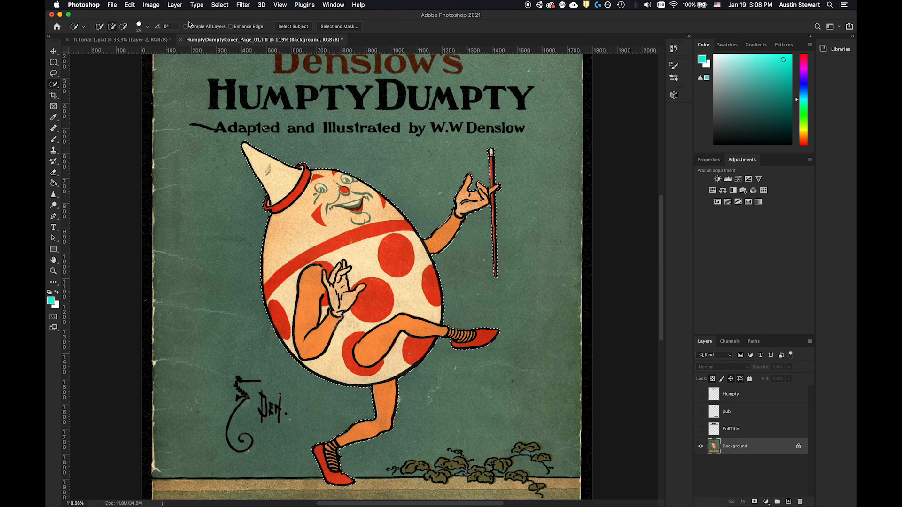
left_click(347, 28)
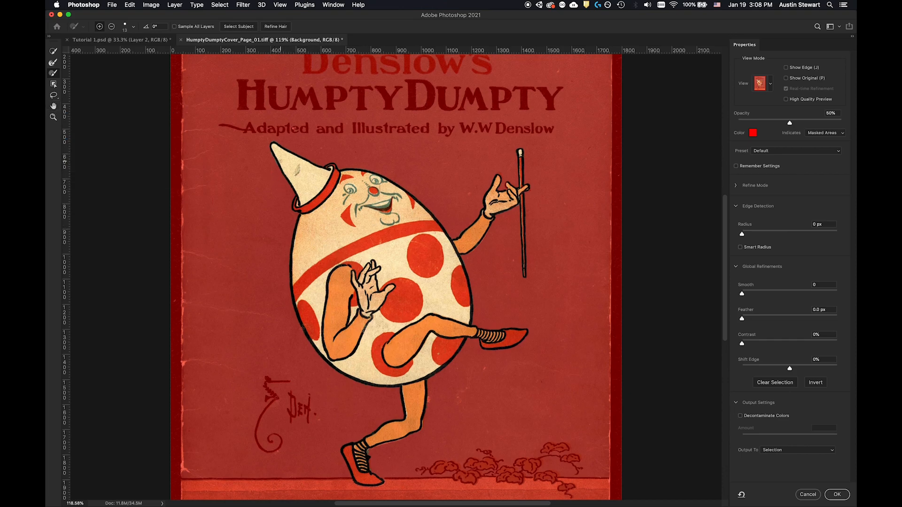
Try subtracting a brush stroke across the pointed hat from the selection, and undo it
scroll(396, 277, "down", 1)
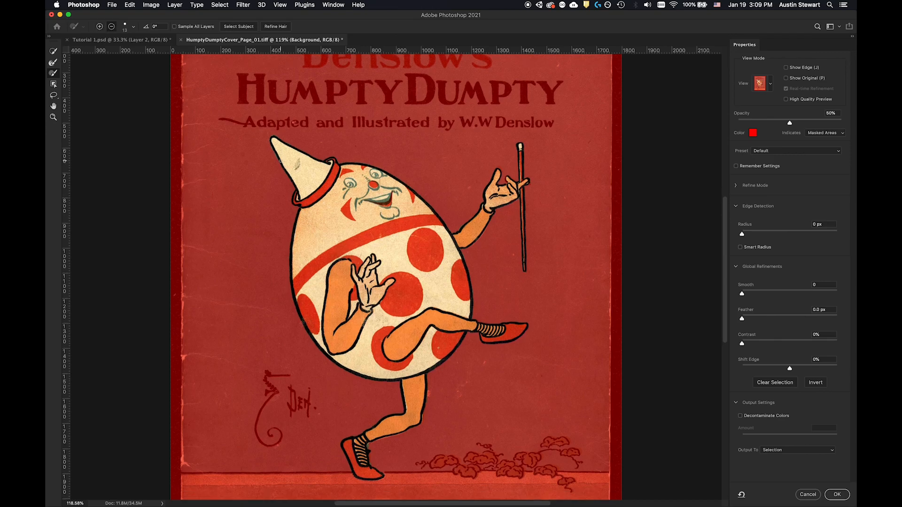
scroll(280, 161, "up", 5)
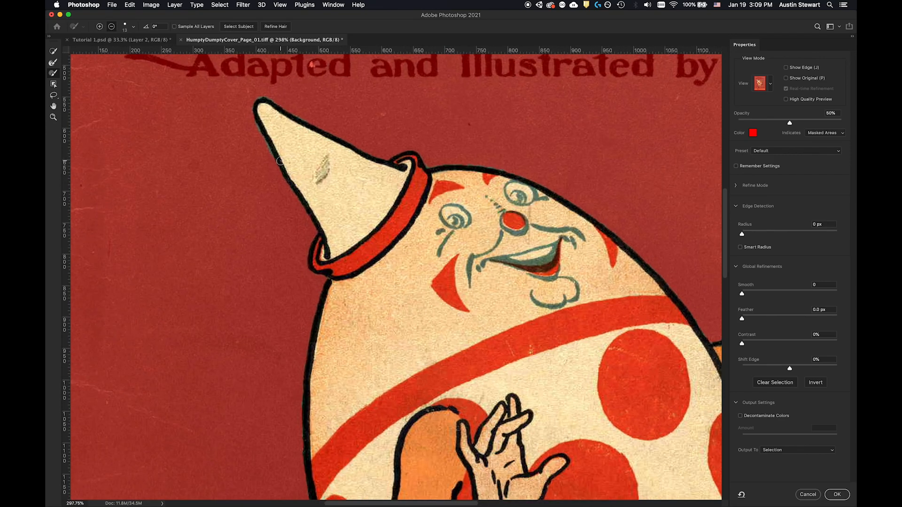
scroll(280, 161, "up", 3)
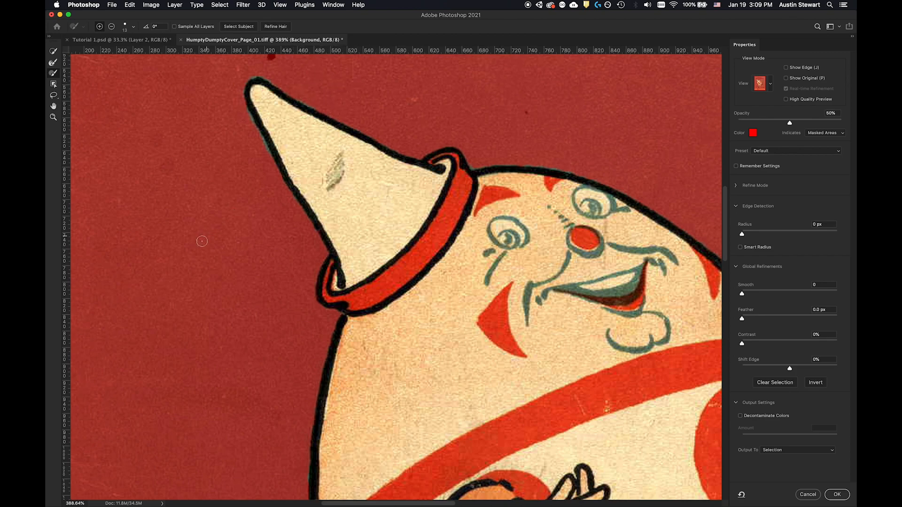
left_click_drag(360, 84, 221, 207)
key("alt")
left_click_drag(320, 113, 263, 148)
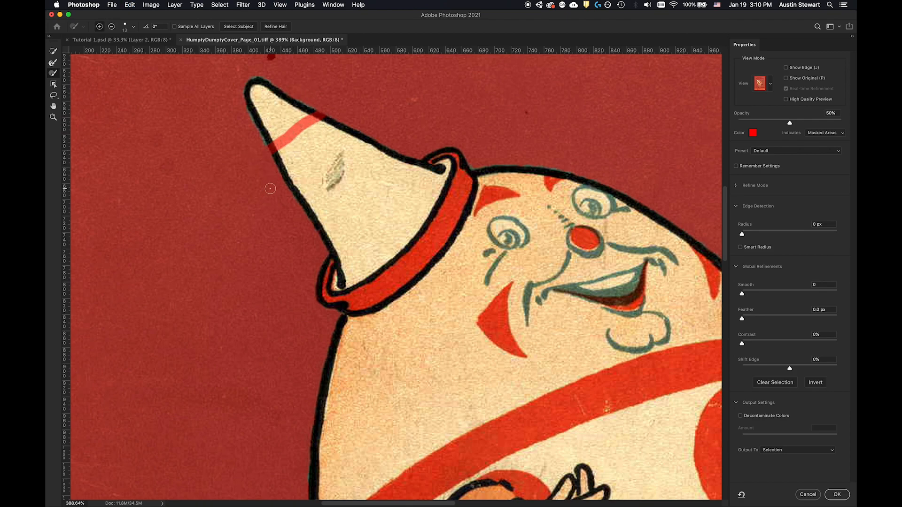
key("super+z")
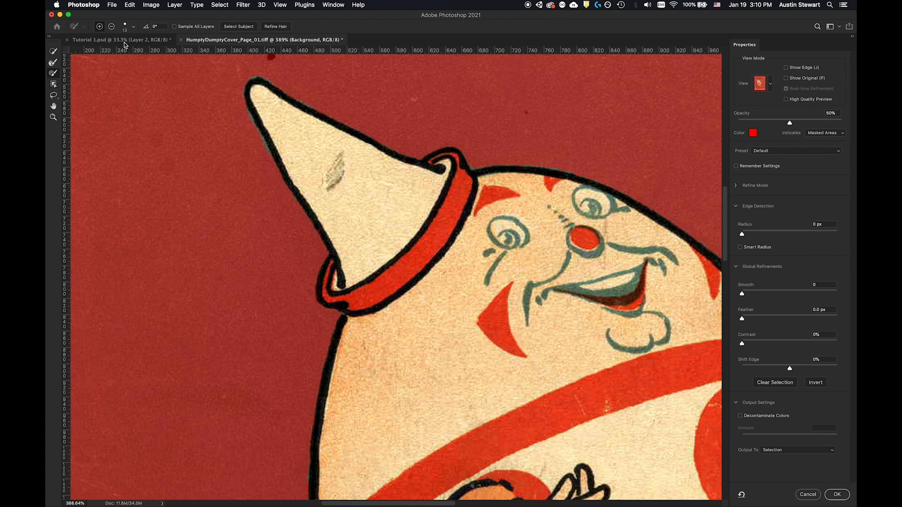
Set the refining brush's hardness to 82%
left_click(134, 27)
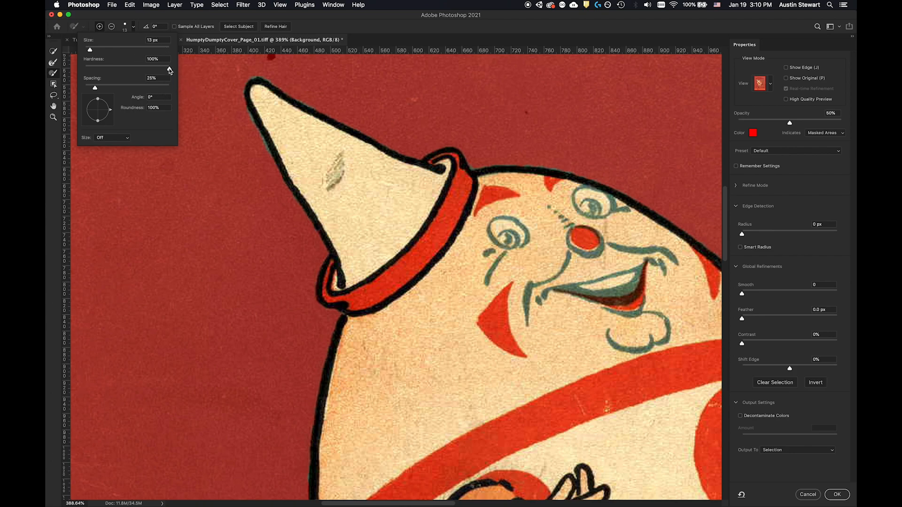
left_click_drag(170, 71, 156, 70)
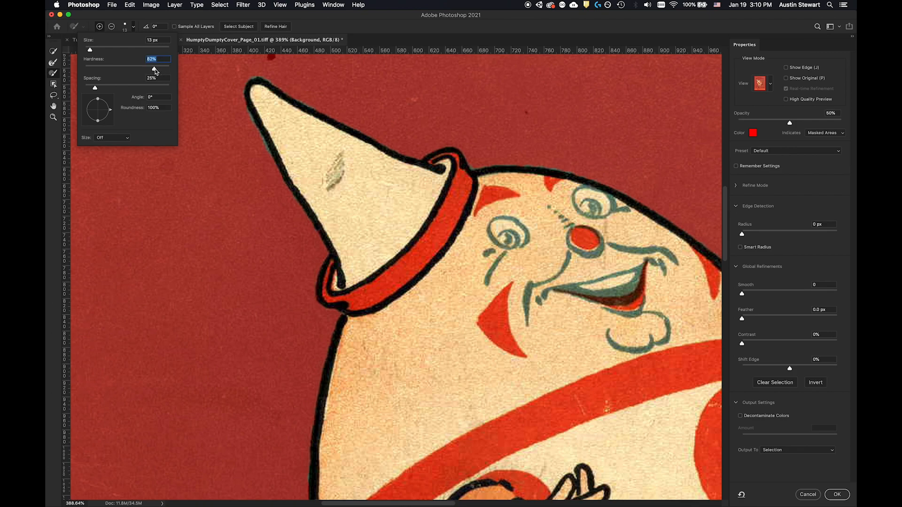
left_click(195, 21)
Brush away the green fringe along the pointed hat's left edge, upper right edge and tip
key("alt")
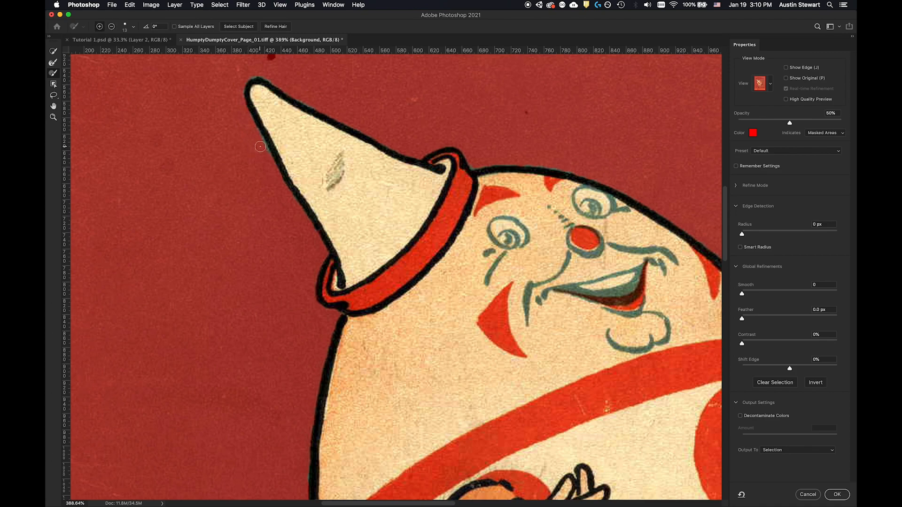
left_click_drag(258, 139, 264, 153)
left_click_drag(301, 96, 305, 97)
key("alt")
left_click_drag(301, 97, 314, 98)
left_click_drag(259, 76, 268, 77)
Subtract the green fringe along the top of the egg, just beside the hat's red band, with the brush
scroll(478, 170, "up", 15)
scroll(479, 171, "down", 3)
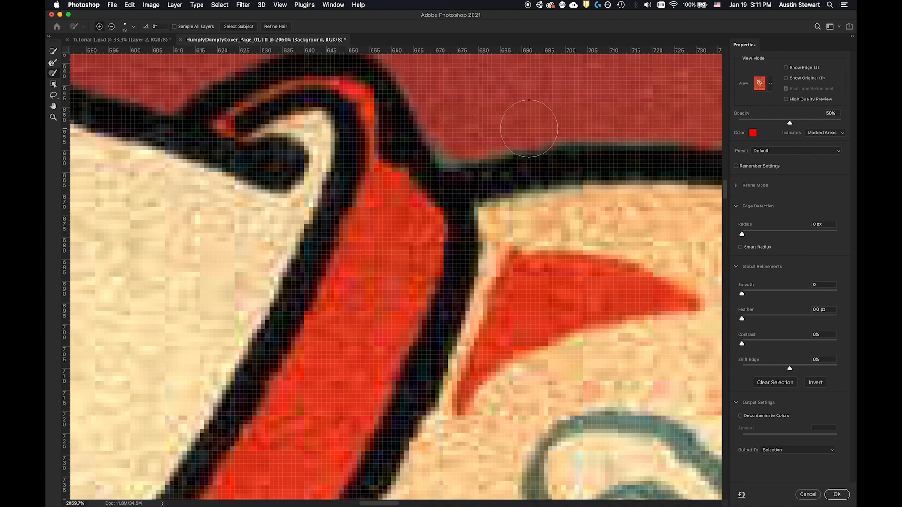
left_click(665, 119)
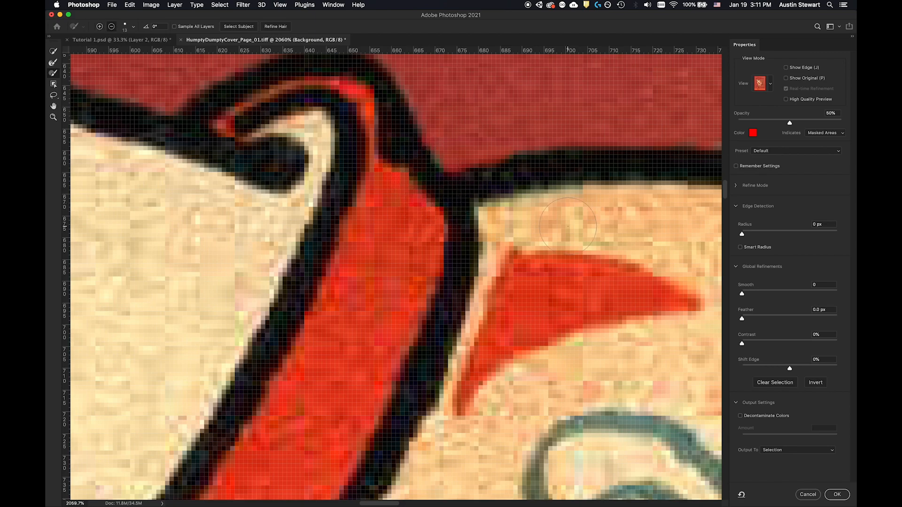
Subtract the green patches behind the standing foot's ankle and beside its lowest lace from the selection with the brush
scroll(544, 223, "down", 5)
scroll(567, 225, "down", 6)
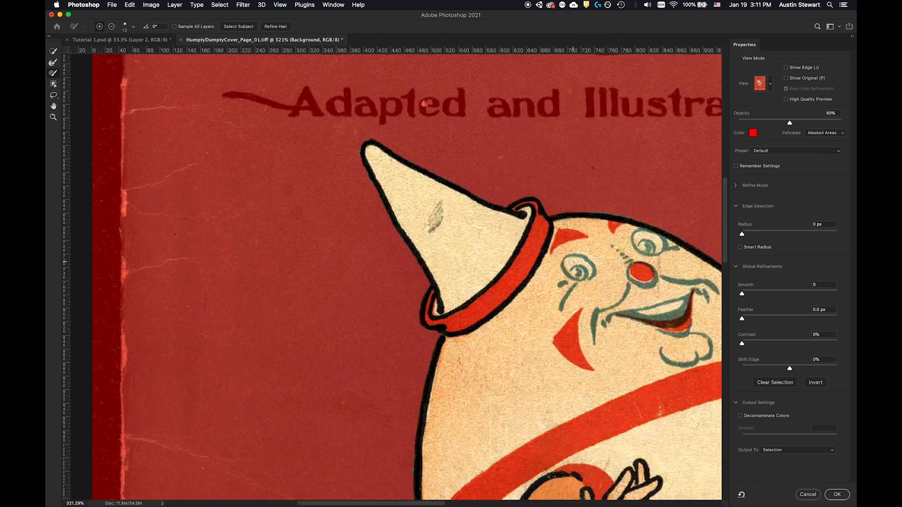
scroll(573, 262, "down", 5)
scroll(573, 262, "down", 10)
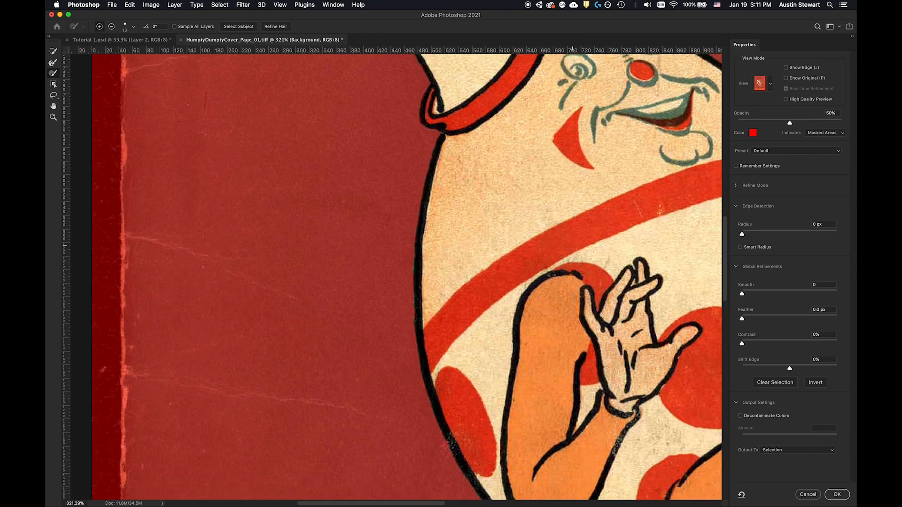
scroll(573, 262, "down", 6)
scroll(572, 258, "down", 5)
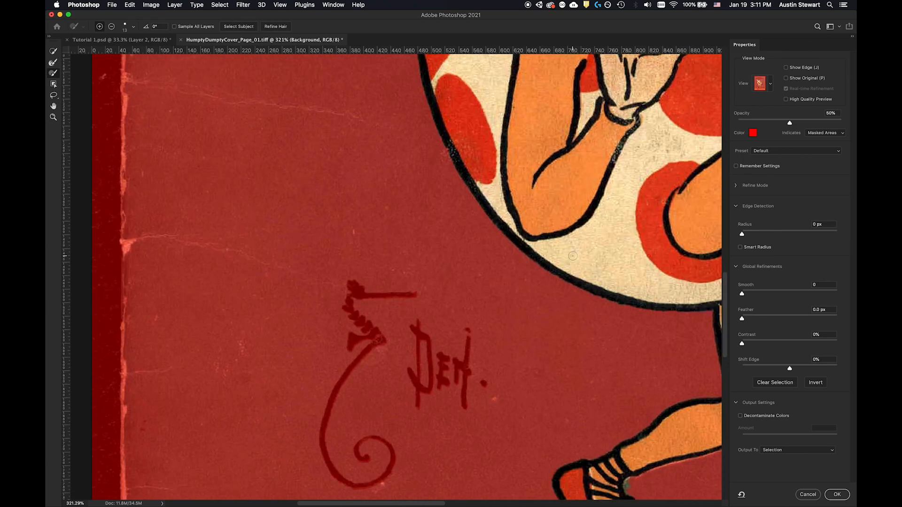
scroll(558, 243, "down", 10)
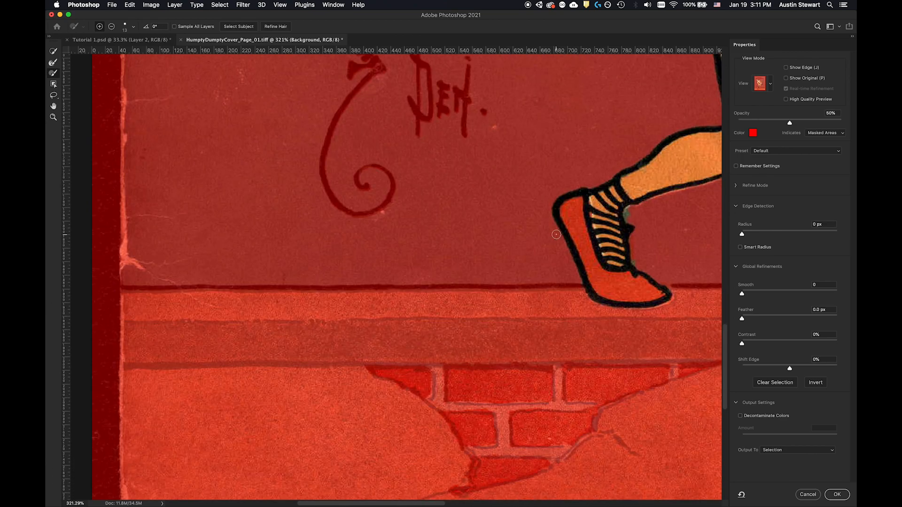
scroll(632, 210, "up", 5)
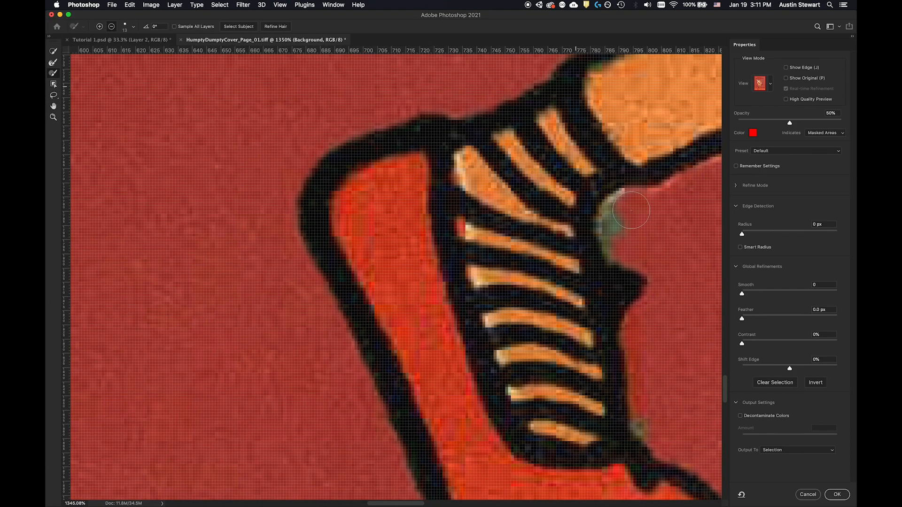
key("alt")
mouse_move(627, 206)
left_mouse_down()
mouse_move(616, 207)
mouse_move(616, 249)
mouse_move(636, 242)
left_mouse_up()
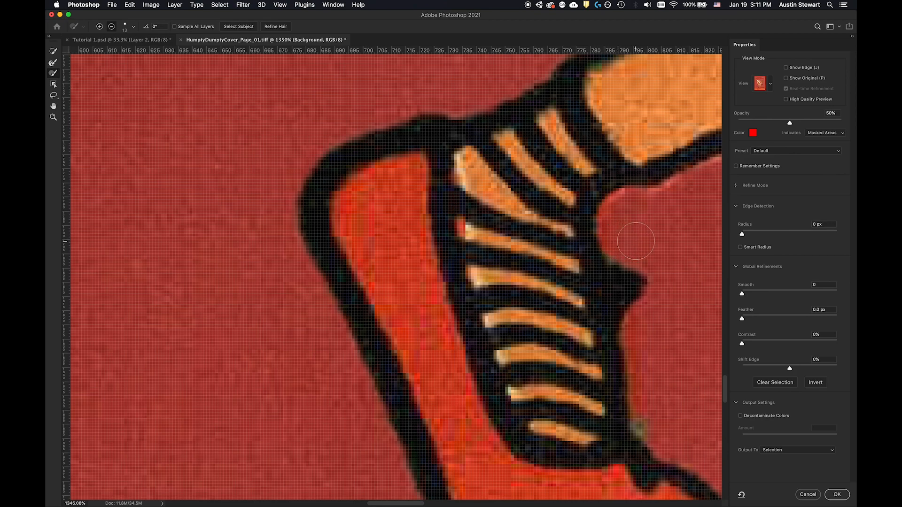
mouse_move(652, 446)
left_mouse_down()
mouse_move(647, 416)
mouse_move(646, 425)
left_mouse_up()
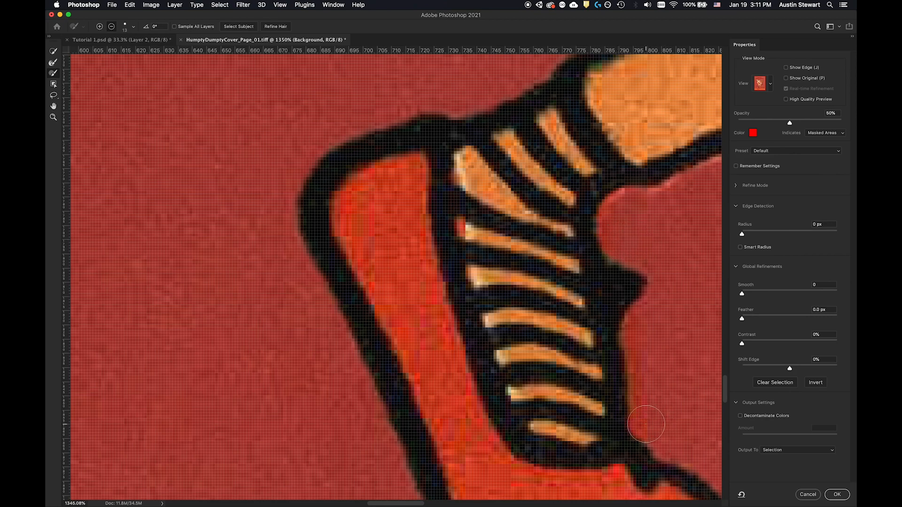
Examine the mask edge around the standing leg and along the top of the egg's head beside the hat
scroll(607, 218, "down", 10)
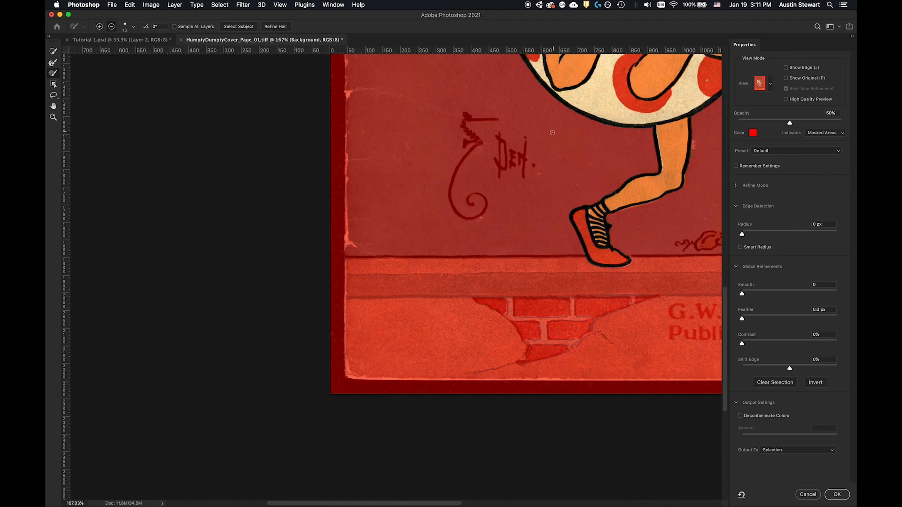
scroll(554, 132, "down", 1)
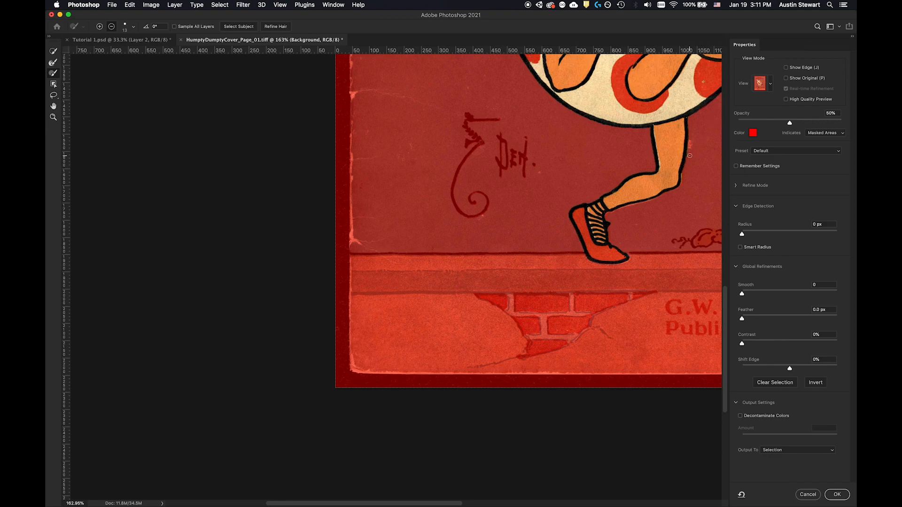
scroll(689, 156, "down", 1)
left_click_drag(689, 156, 690, 258)
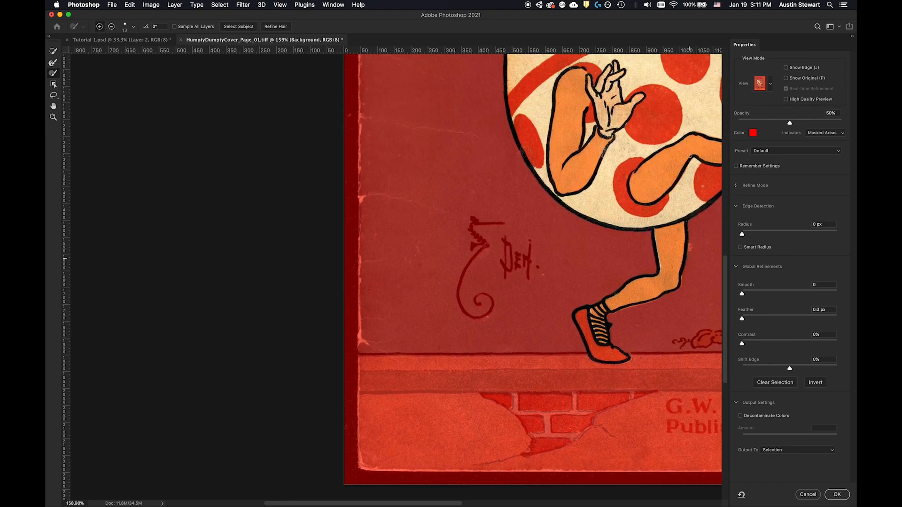
scroll(690, 257, "up", 6)
key("alt")
scroll(599, 92, "up", 8)
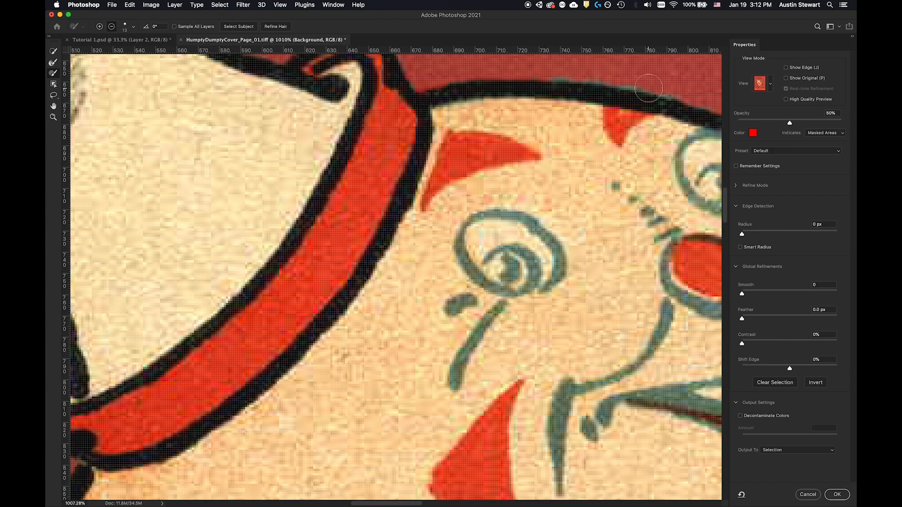
scroll(648, 88, "up", 1)
scroll(649, 88, "up", 1)
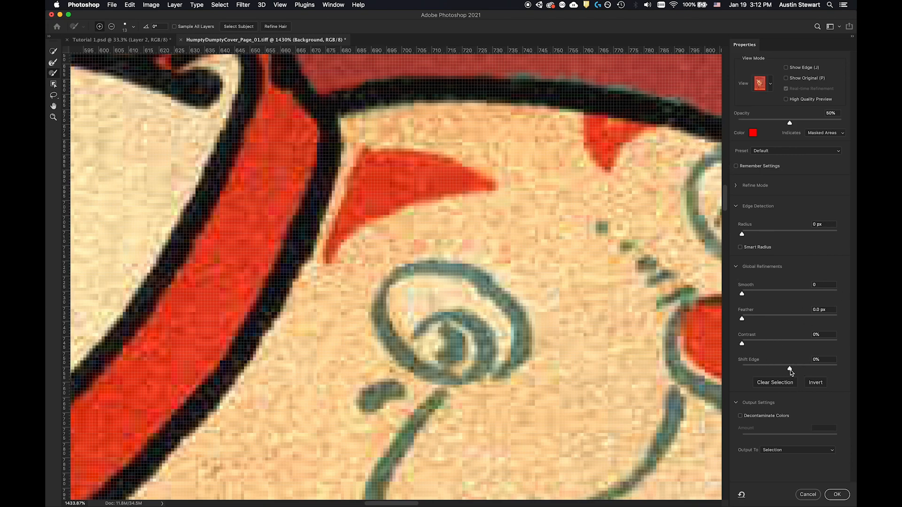
Set the selection's Shift Edge to -42% and Smooth to 57, and return Contrast to 0% after trying 98%
mouse_move(791, 371)
left_mouse_down()
mouse_move(758, 371)
mouse_move(819, 370)
mouse_move(739, 365)
mouse_move(790, 368)
left_mouse_up()
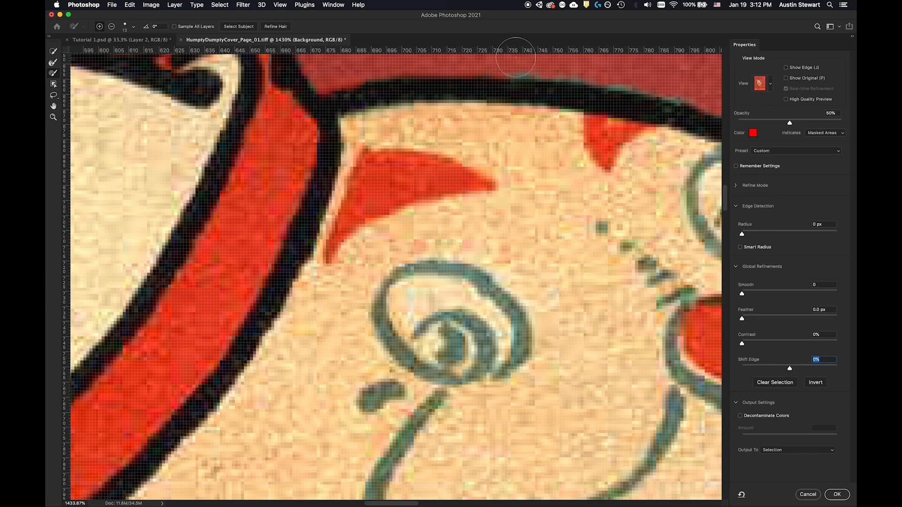
key("alt")
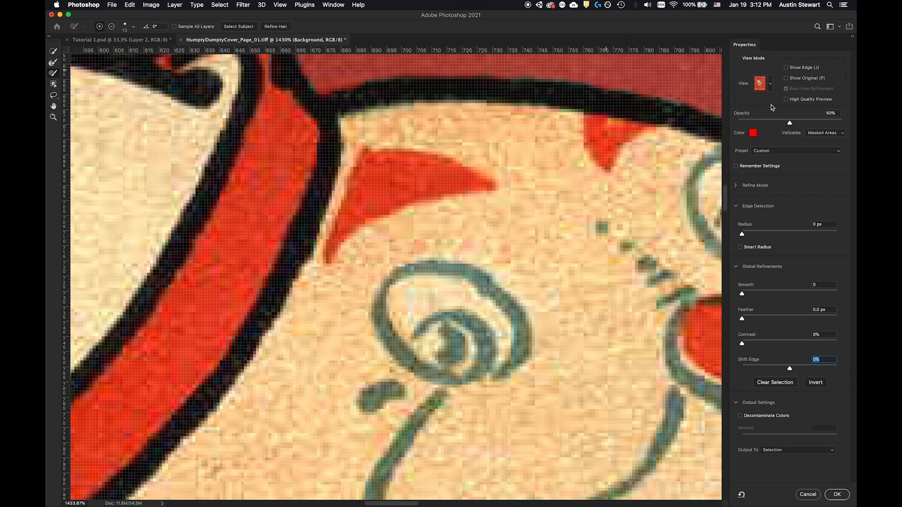
left_click_drag(790, 370, 770, 370)
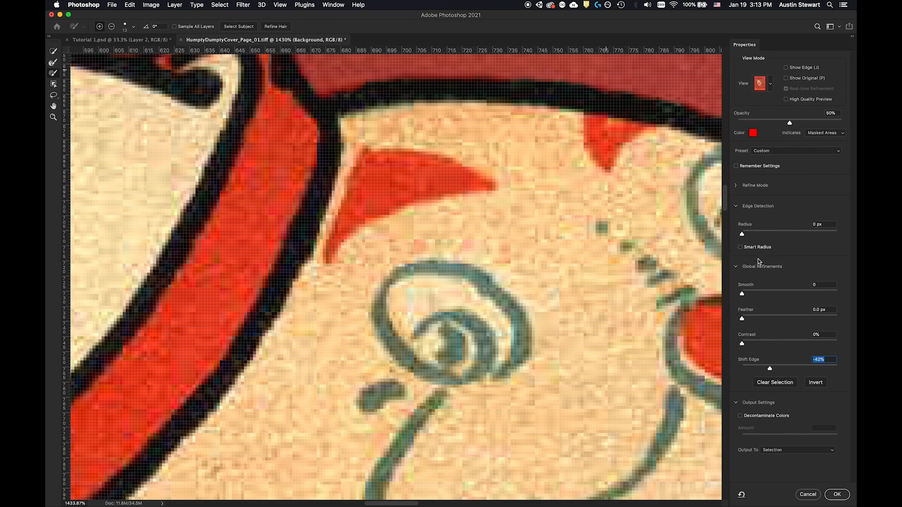
left_click_drag(742, 294, 796, 295)
left_click_drag(743, 346, 835, 344)
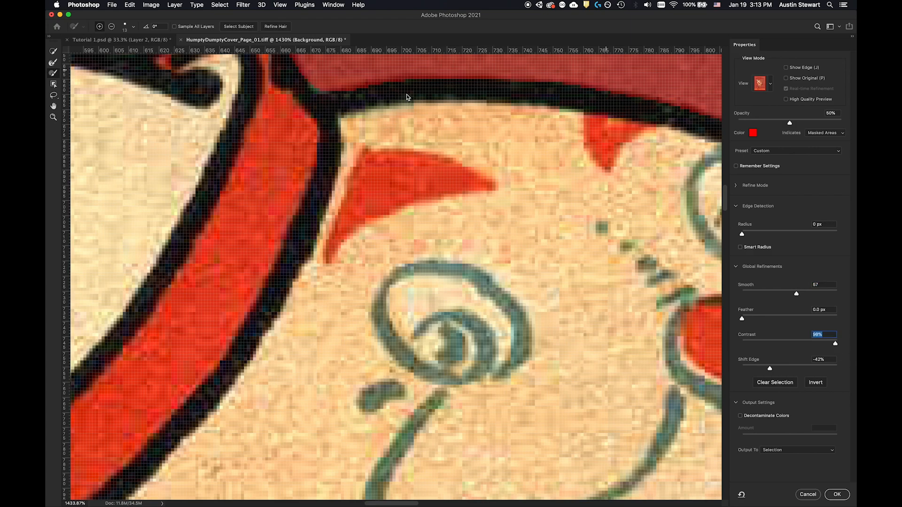
left_click_drag(831, 346, 699, 347)
Set the selection's Feather to 3.4 px after trying 1000 px and 46.1 px on the whole figure
left_click_drag(742, 319, 742, 320)
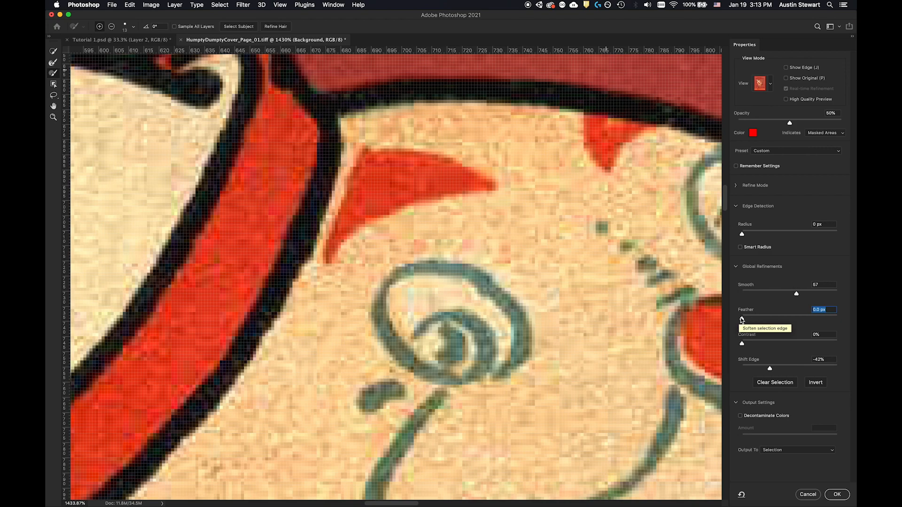
left_click_drag(742, 320, 856, 323)
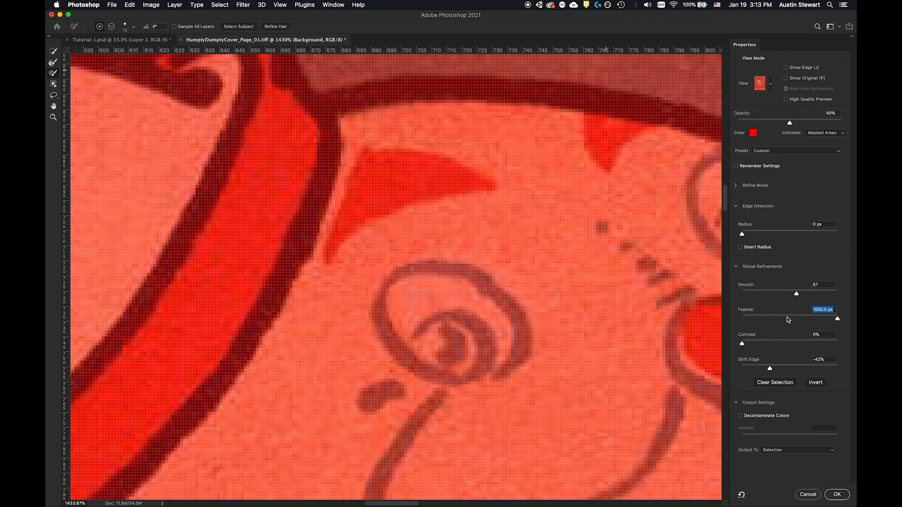
mouse_move(788, 320)
left_mouse_down()
mouse_move(802, 320)
mouse_move(794, 320)
left_mouse_up()
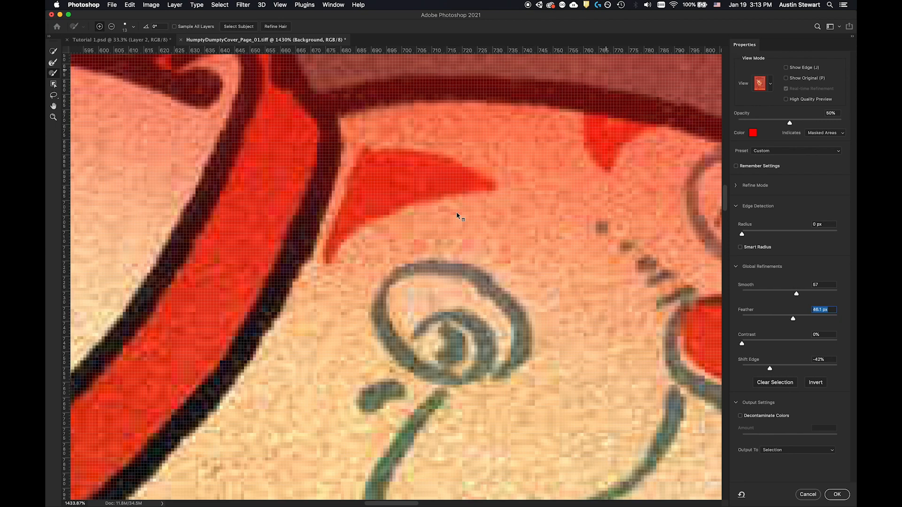
scroll(456, 213, "down", 10)
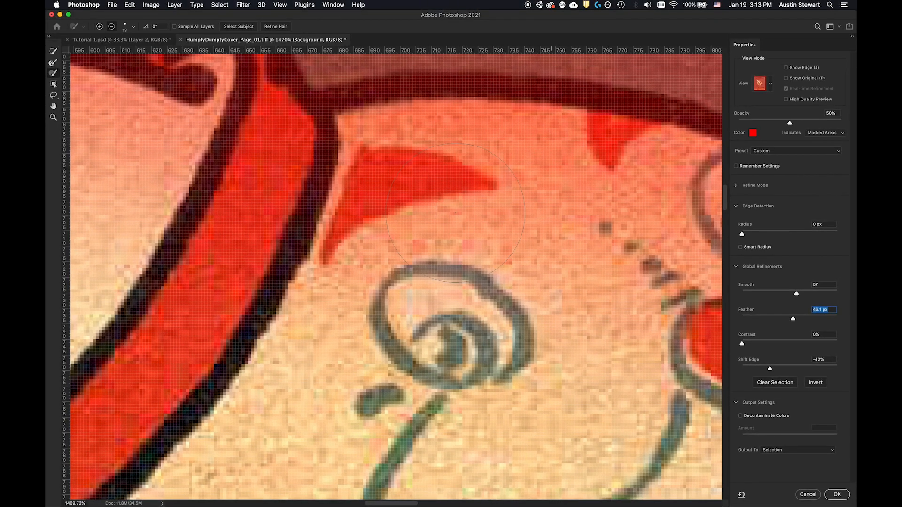
scroll(455, 214, "down", 8)
scroll(456, 214, "up", 3)
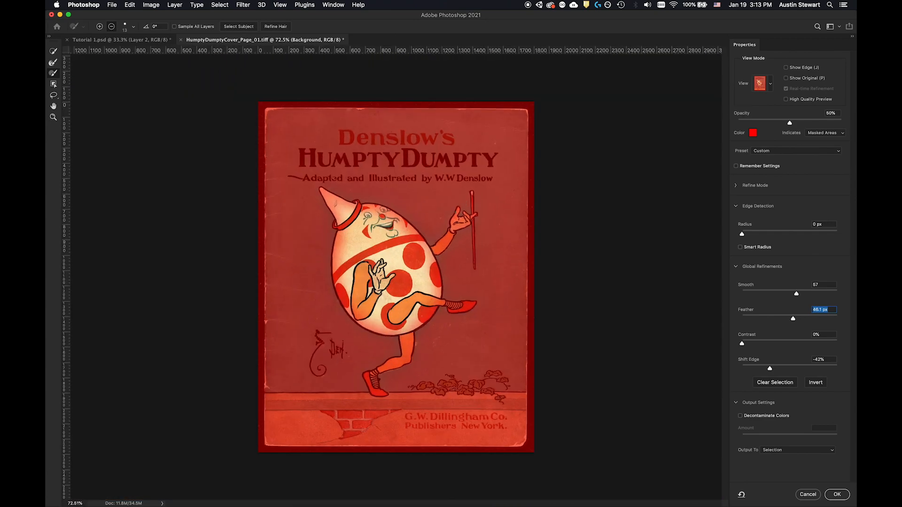
scroll(434, 237, "up", 4)
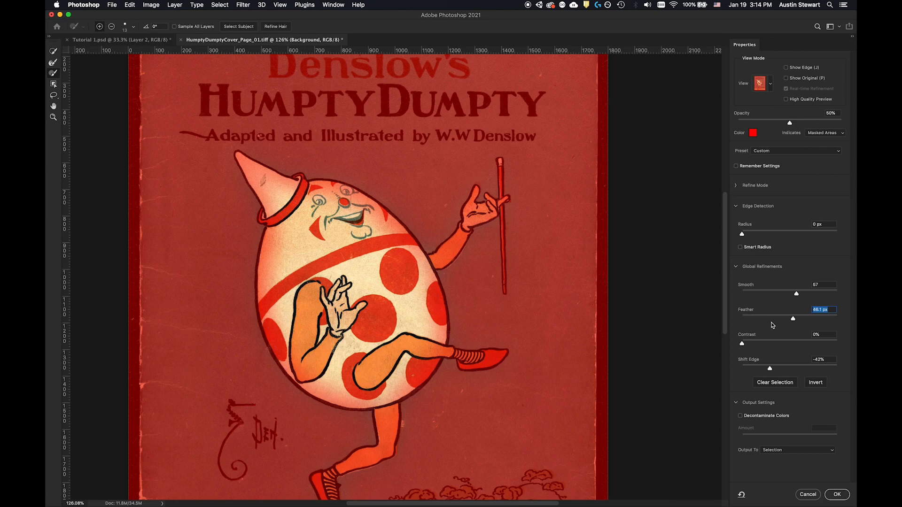
left_click(755, 319)
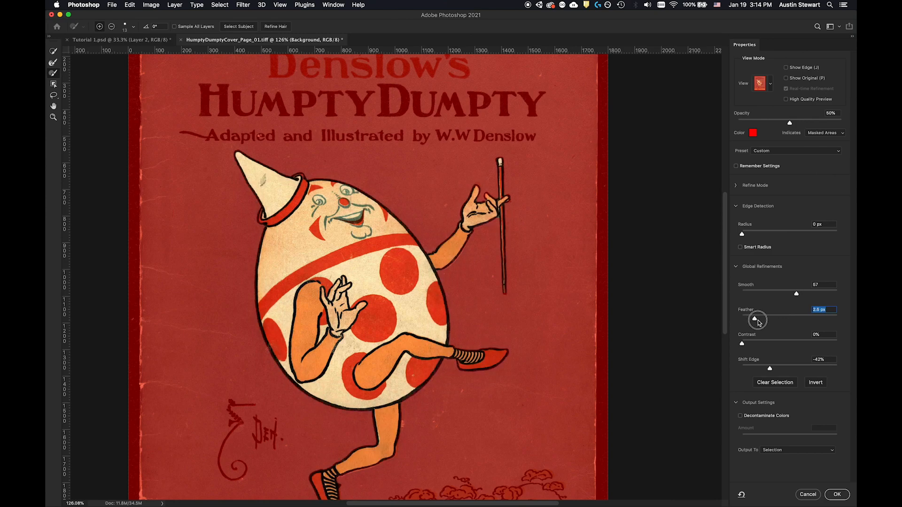
left_click_drag(758, 321, 760, 322)
Output the refined egg character selection to a new layer and apply Select and Mask
left_click(789, 451)
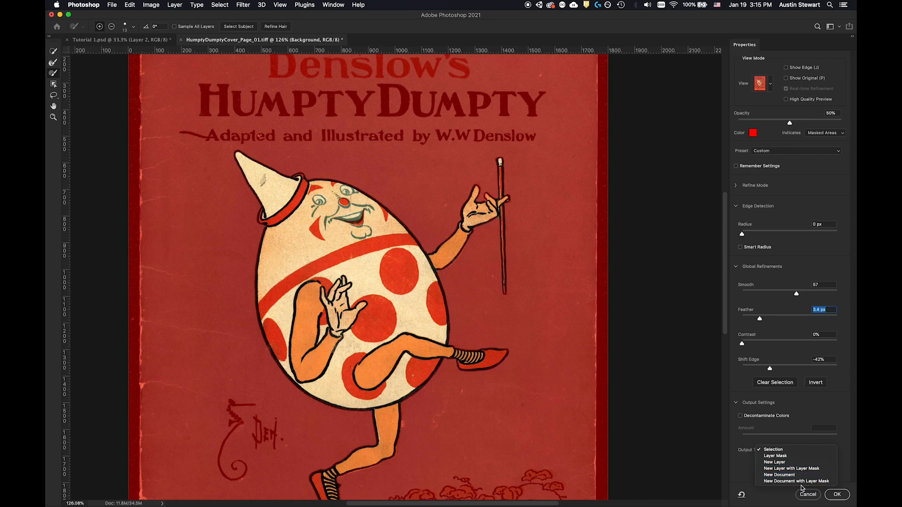
left_click(804, 411)
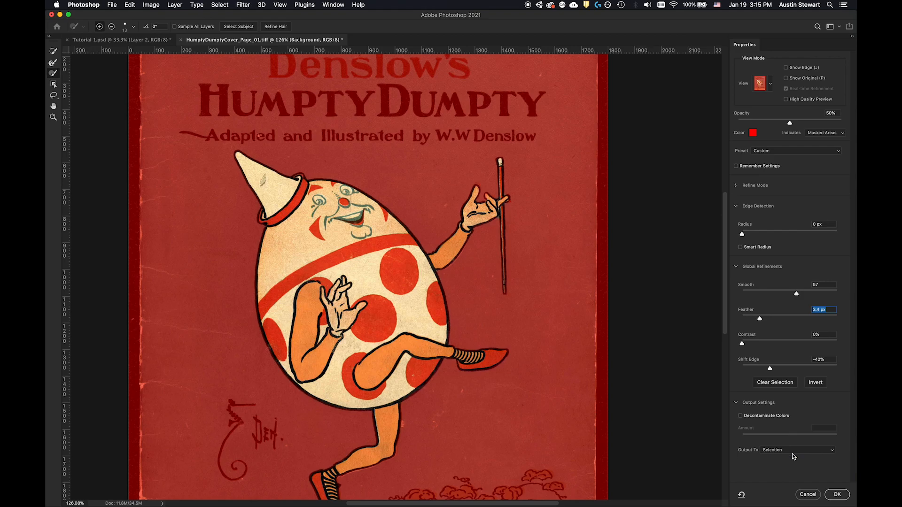
left_click(832, 451)
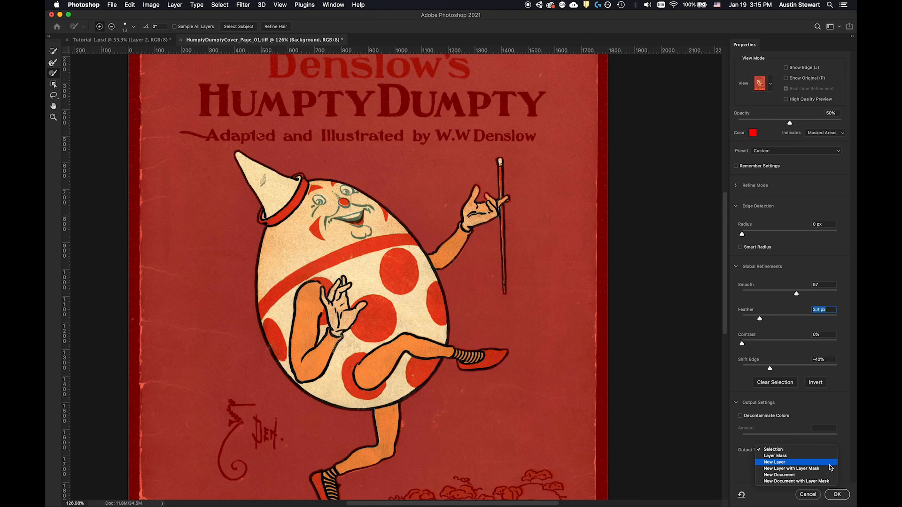
left_click(831, 462)
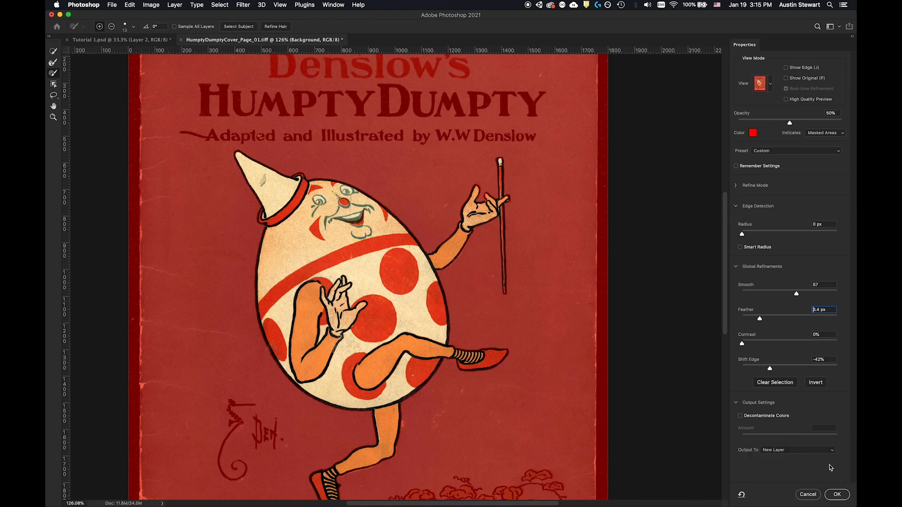
left_click(838, 496)
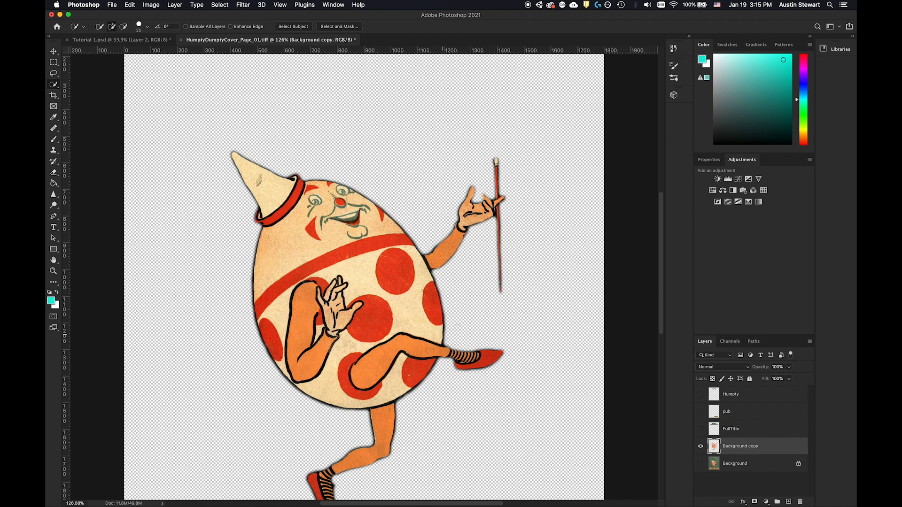
Rename the new layer holding the cut-out egg character as Dumpty
scroll(440, 332, "down", 3)
scroll(442, 331, "down", 1)
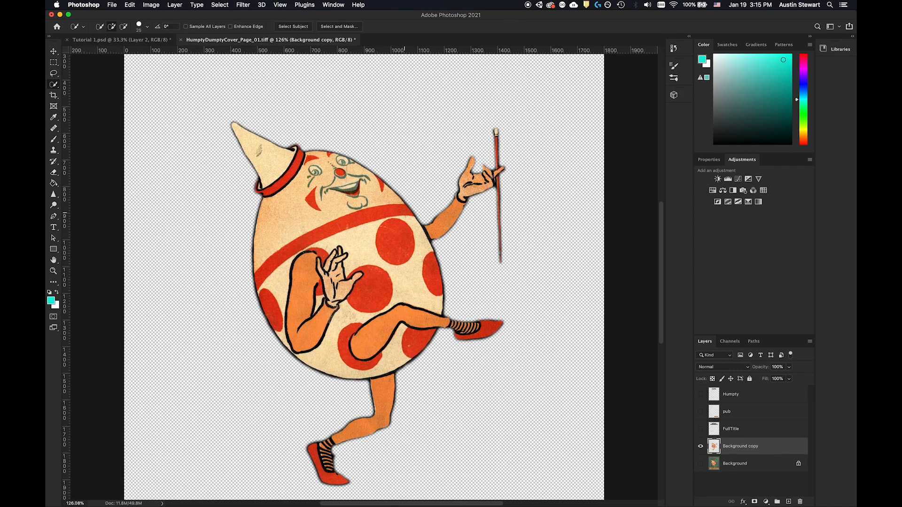
scroll(401, 246, "down", 3)
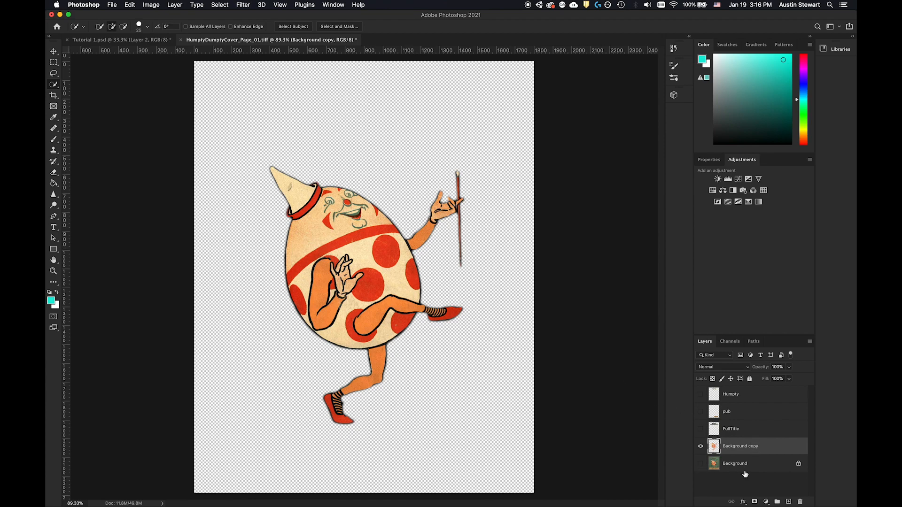
double_click(731, 447)
type("Dumpty")
key("Return")
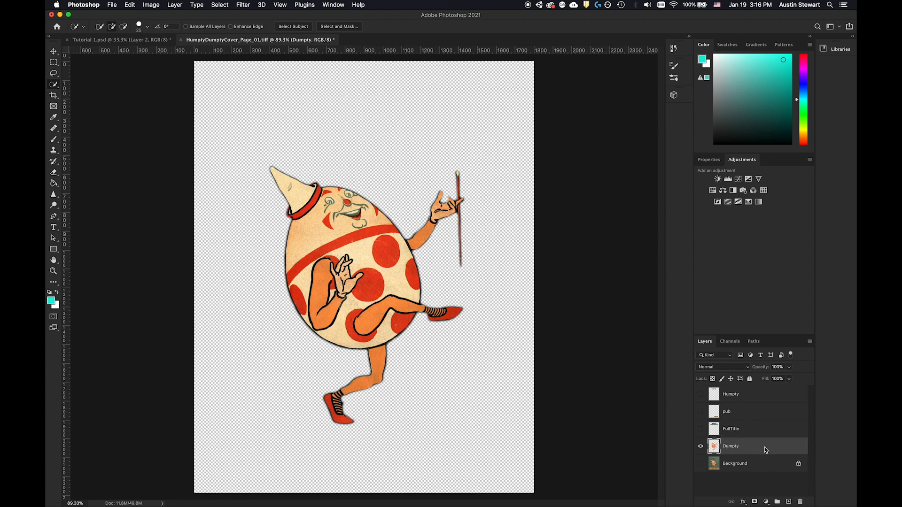
Duplicate the Dumpty layer within the same document and move the copy up and to the right of the original figure
right_click(732, 447)
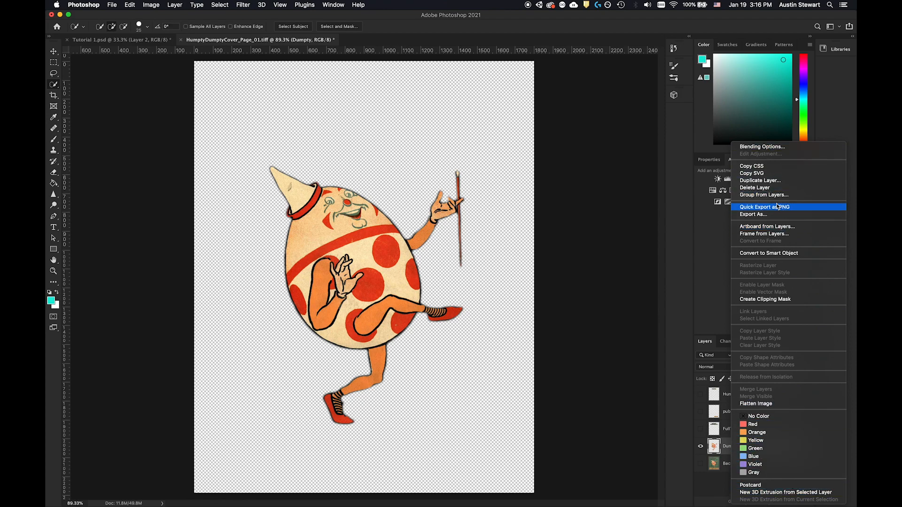
left_click(756, 181)
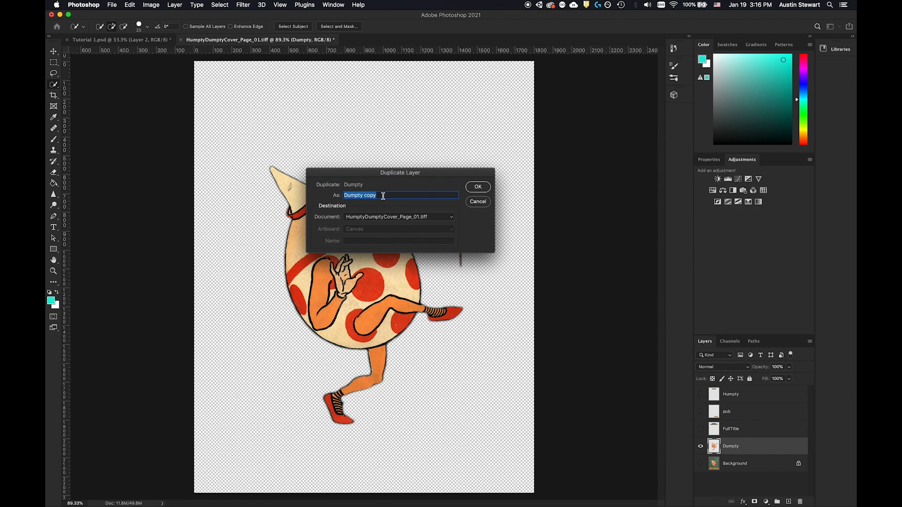
left_click(479, 187)
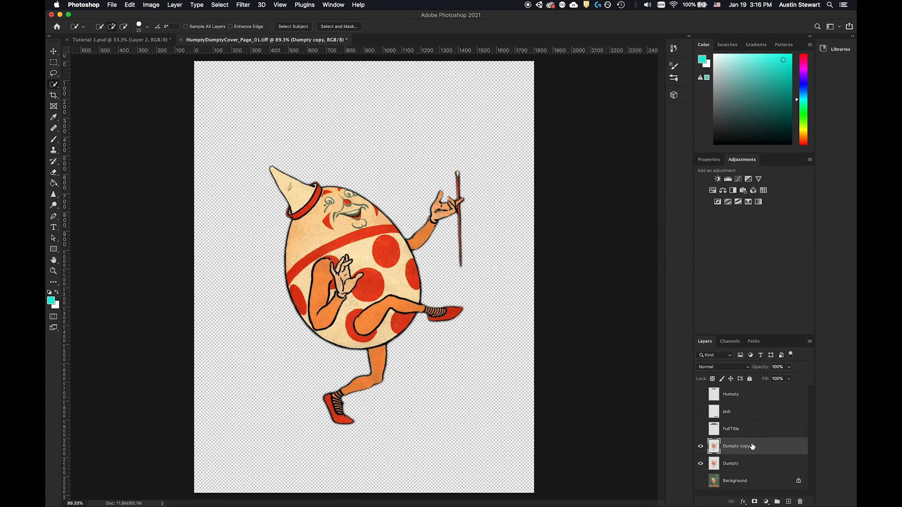
left_click(54, 52)
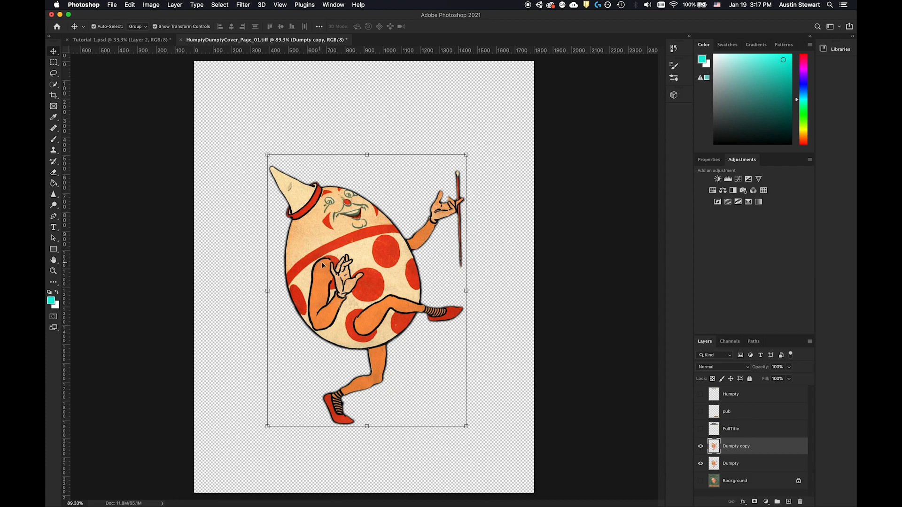
left_click_drag(361, 267, 423, 174)
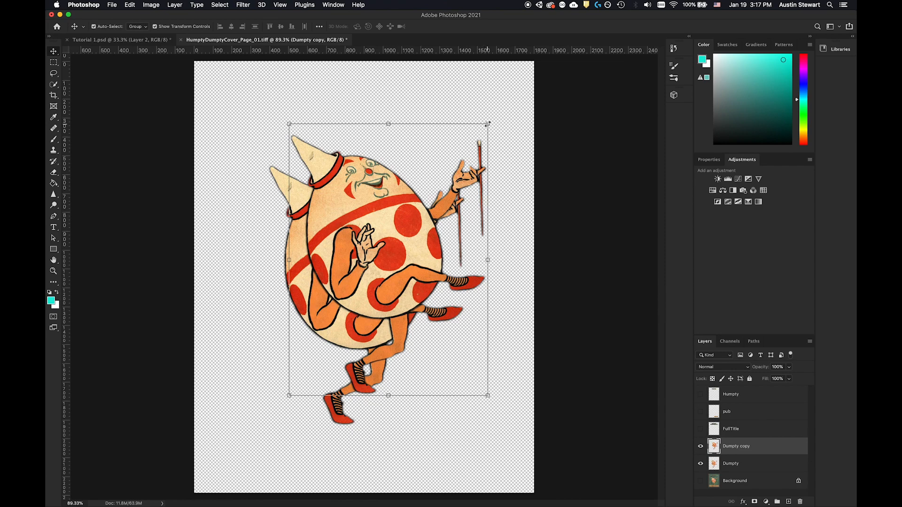
Try scaling the copied figure to 103.04% and rotating it 27.85° clockwise, and undo the transform
mouse_move(488, 124)
left_mouse_down()
mouse_move(501, 95)
mouse_move(413, 109)
mouse_move(388, 133)
mouse_move(527, 75)
mouse_move(439, 200)
mouse_move(534, 111)
mouse_move(423, 191)
mouse_move(502, 115)
mouse_move(494, 116)
left_mouse_up()
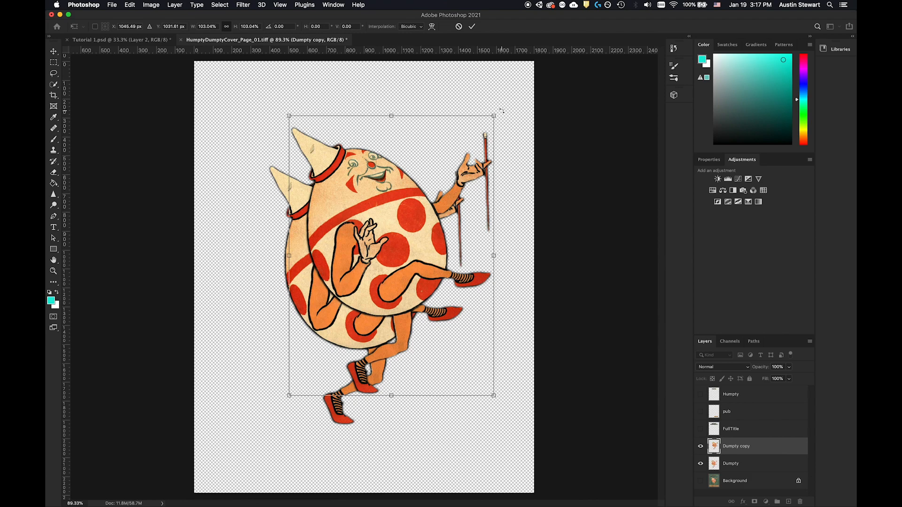
left_click_drag(502, 111, 520, 201)
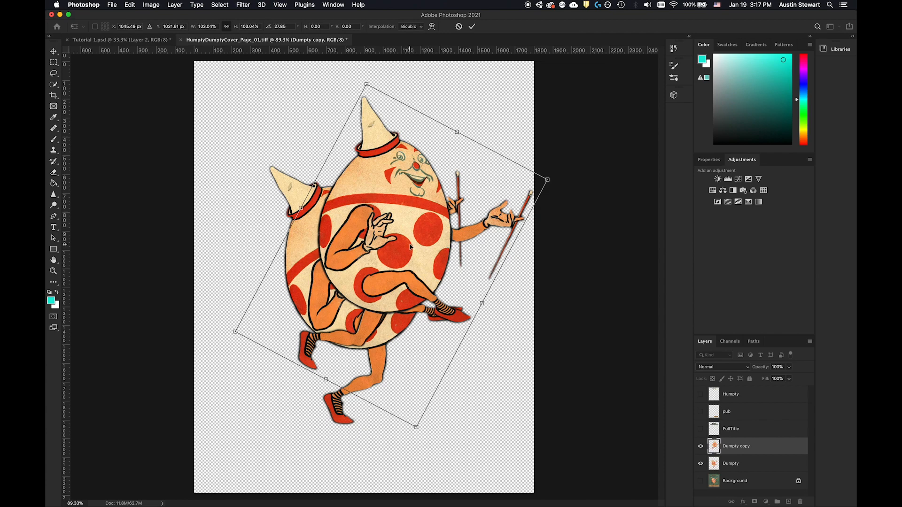
left_click_drag(422, 223, 414, 220)
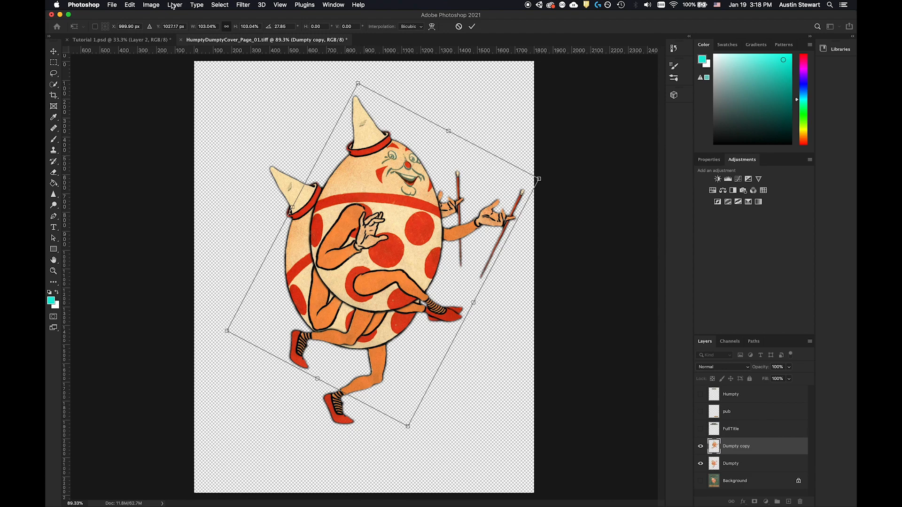
left_click(54, 139)
key("ctrl+z")
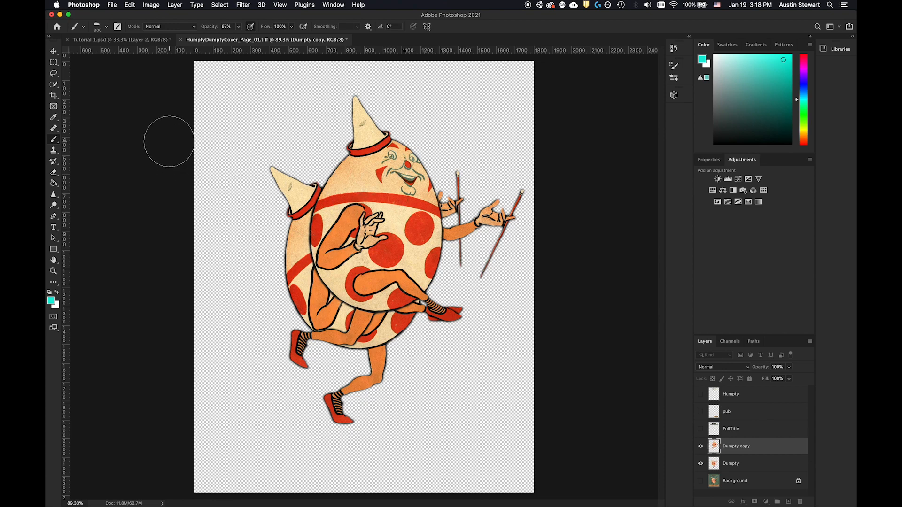
key("super+z")
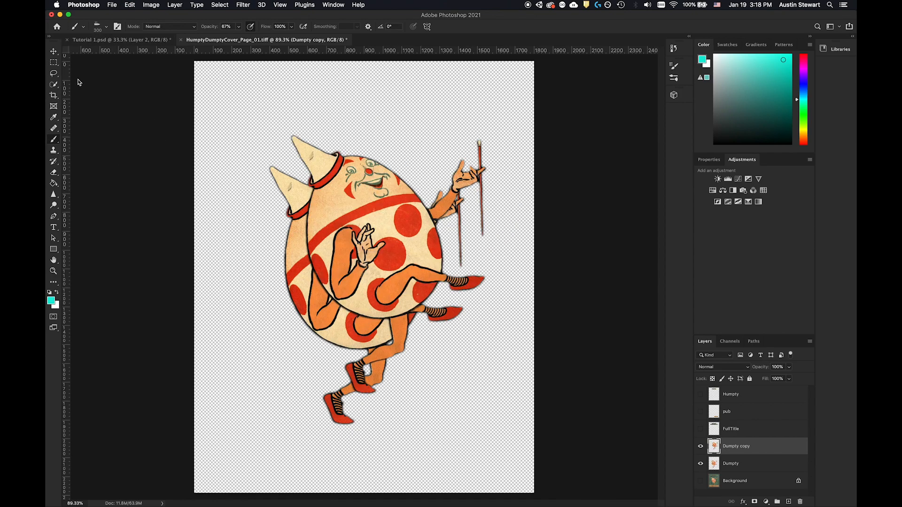
Rotate the copied figure about 39.8° clockwise and reposition it so its egg body overlaps the original's
left_click(53, 52)
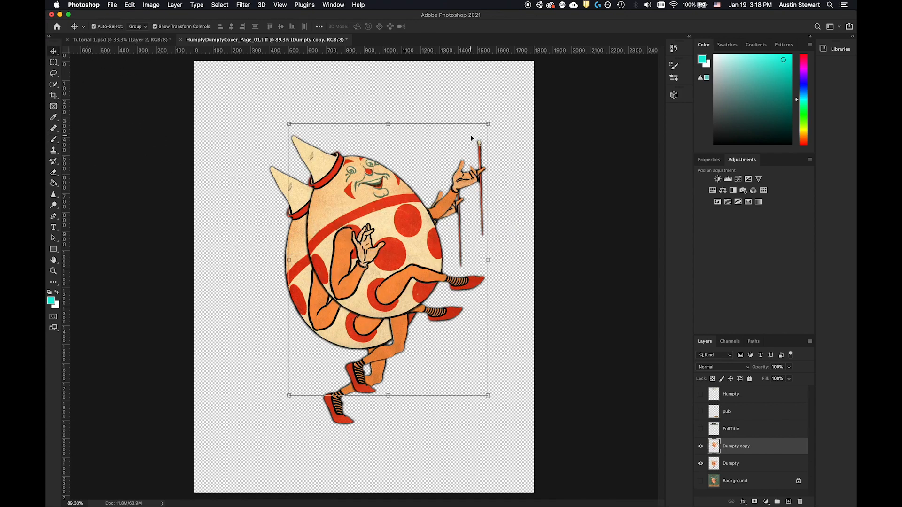
left_click_drag(497, 116, 537, 217)
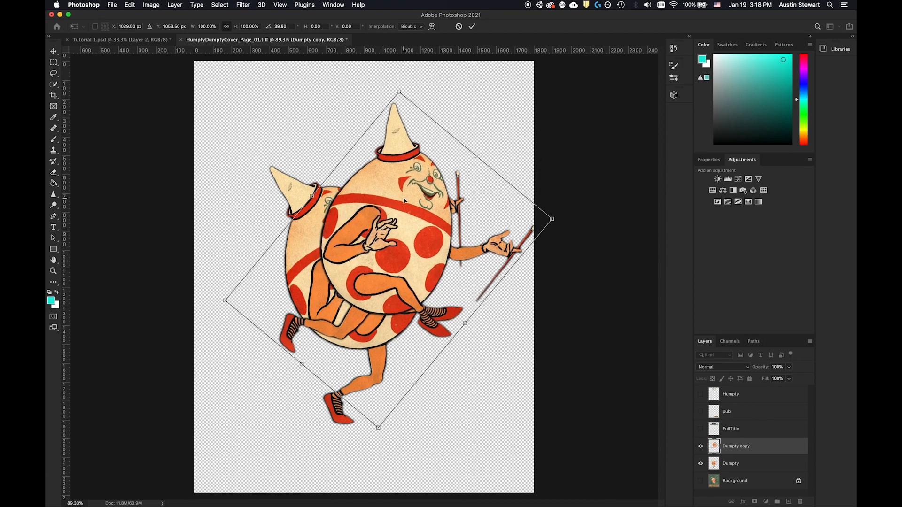
left_click_drag(410, 203, 388, 193)
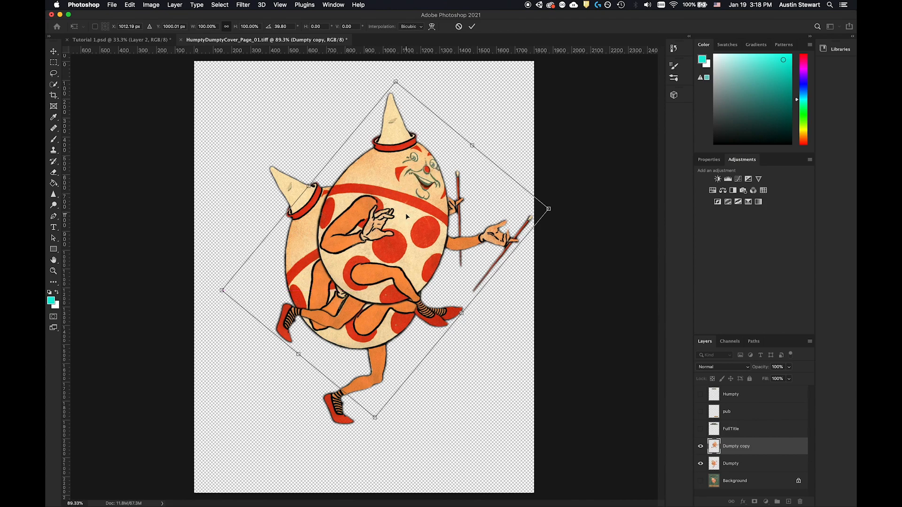
key("Return")
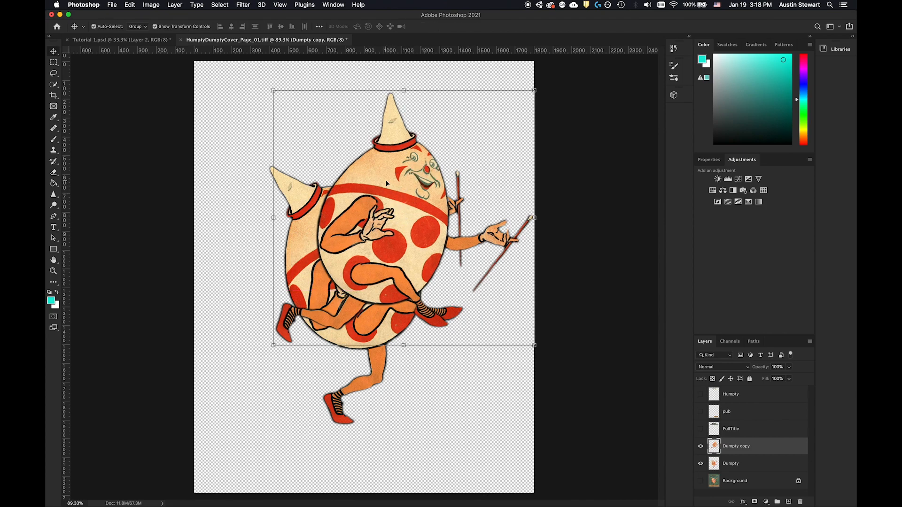
left_click_drag(393, 194, 346, 297)
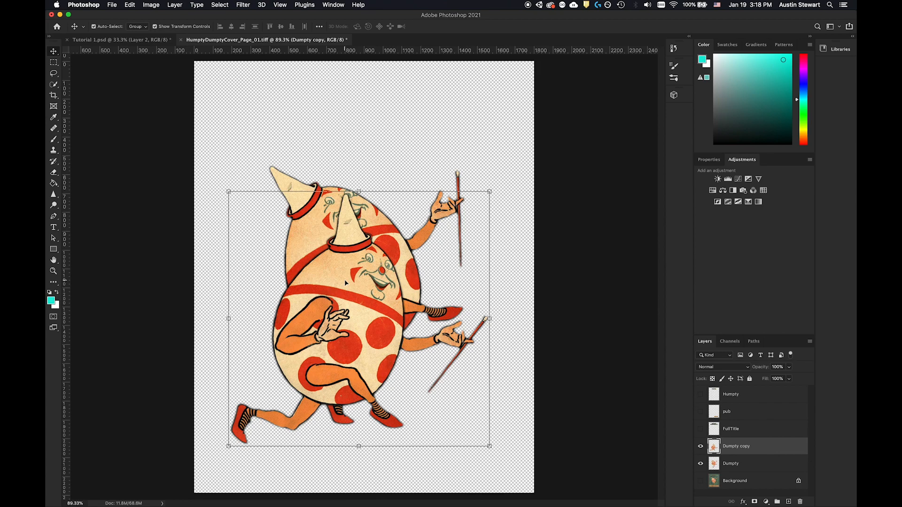
left_click_drag(349, 298, 356, 240)
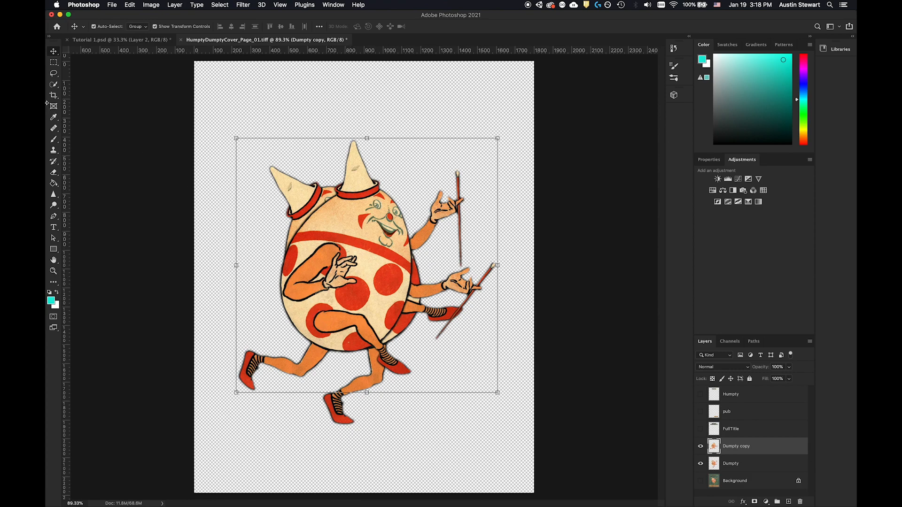
Switch to the Magic Wand and sample the copied figure's orange upper arm using a 3 by 3 Average sample size and tolerance 10
left_click(53, 85)
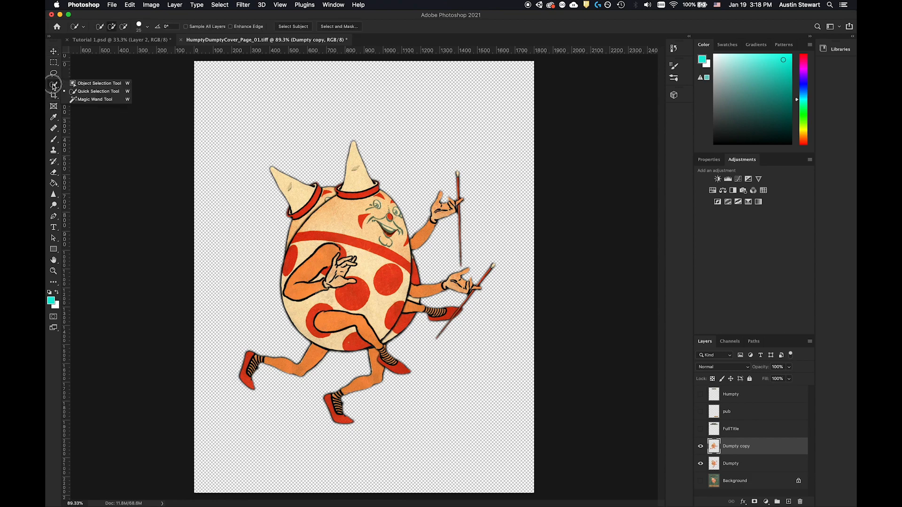
left_click(96, 100)
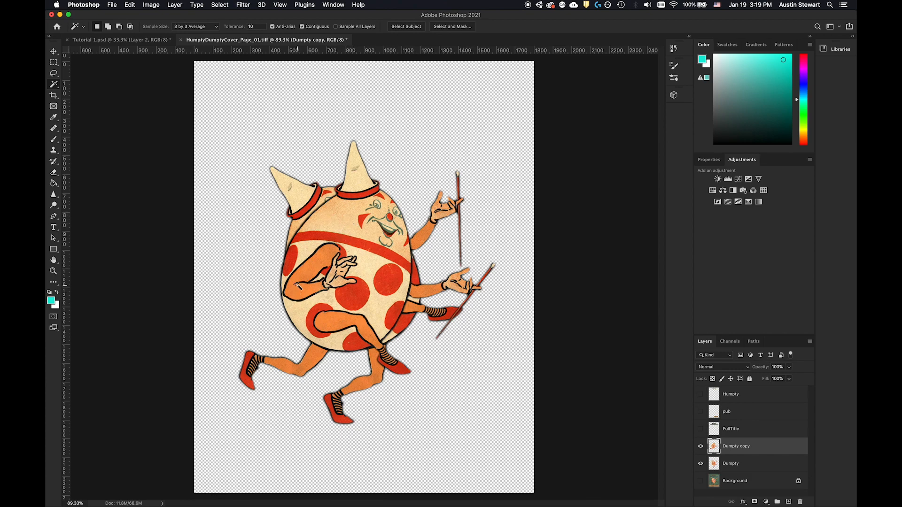
scroll(298, 285, "up", 5)
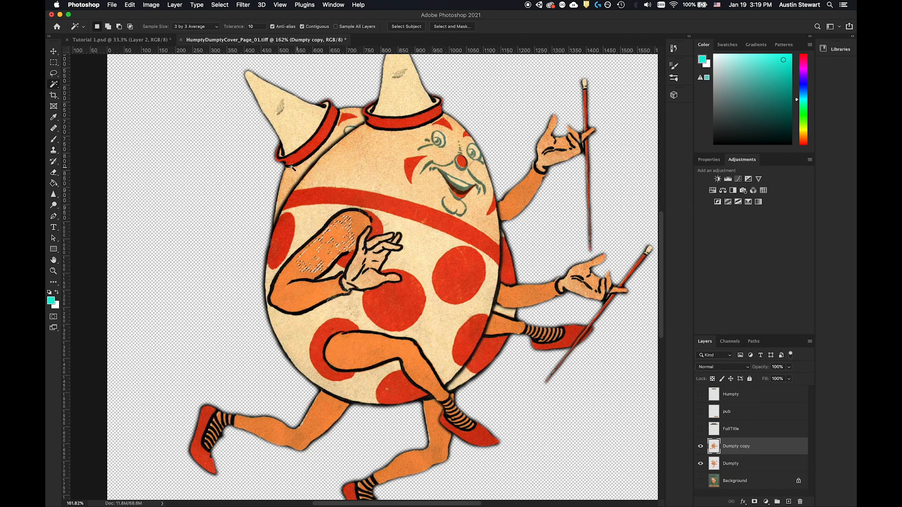
scroll(322, 260, "up", 3)
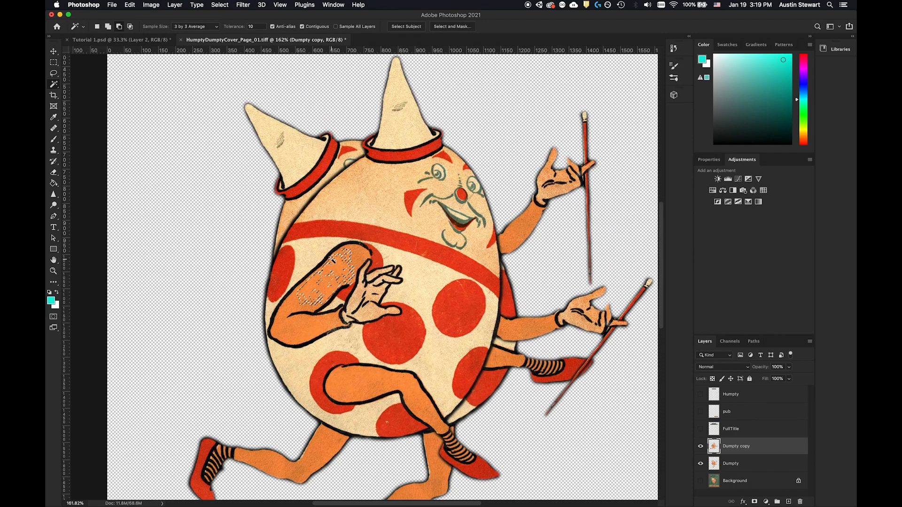
scroll(332, 260, "up", 10)
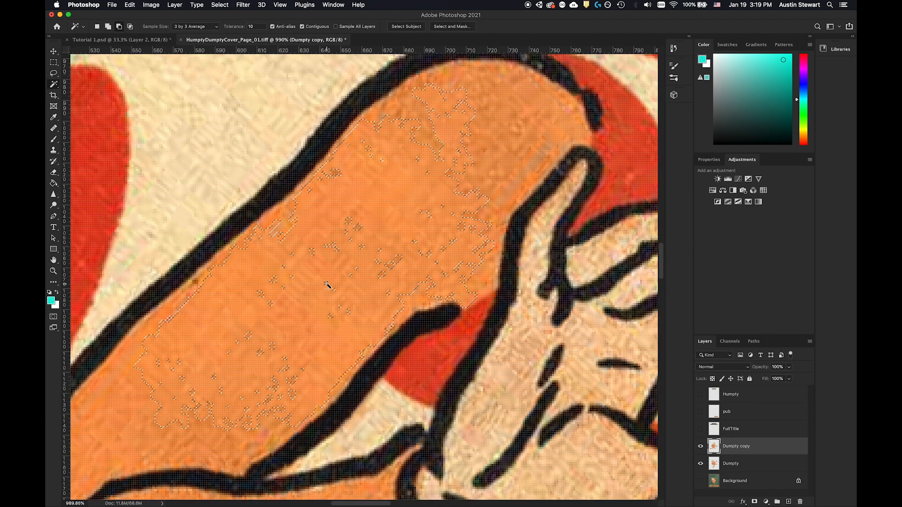
scroll(328, 285, "up", 6)
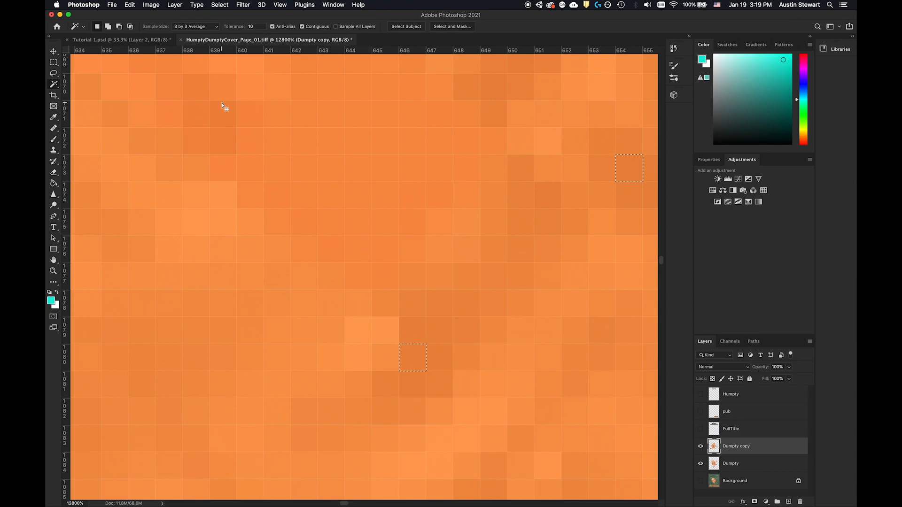
Set the Magic Wand sample size to 31 by 31 Average, clear the old selection and select the orange arm
left_click(217, 27)
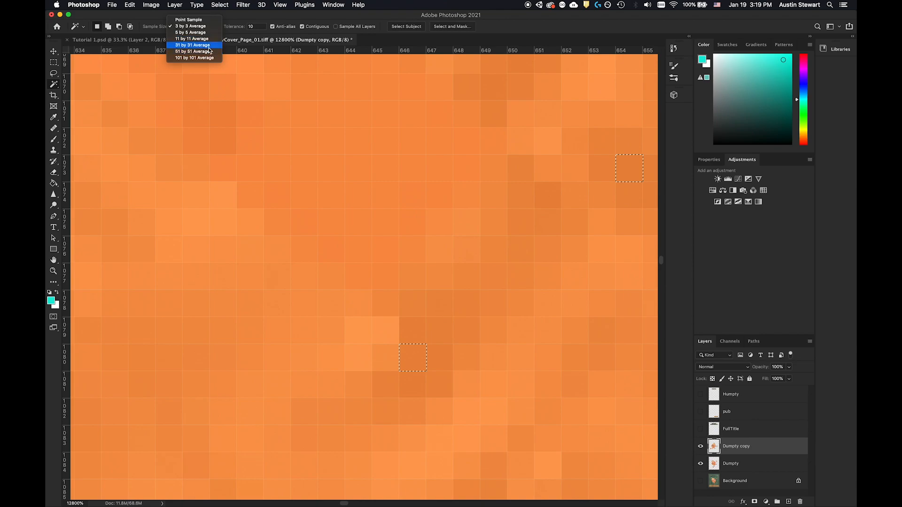
left_click(208, 46)
left_click(314, 217)
scroll(314, 218, "down", 10)
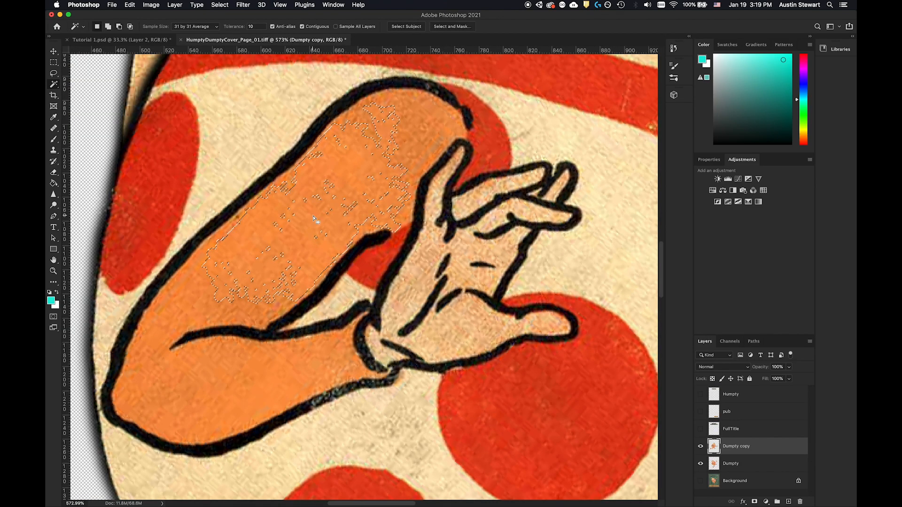
key("super+d")
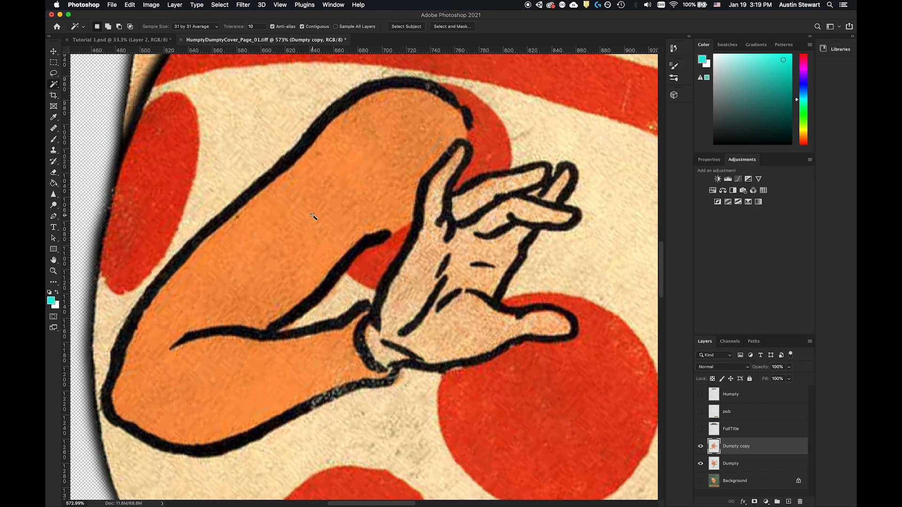
left_click(340, 182)
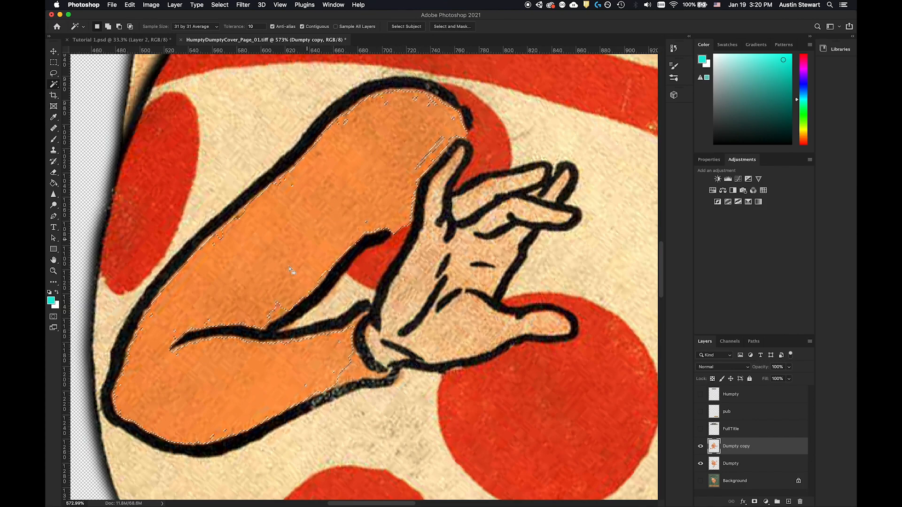
Try Magic Wand samples at the black line inside the elbow and on the nearby arm, and clear the selection
left_click(279, 313, "shift")
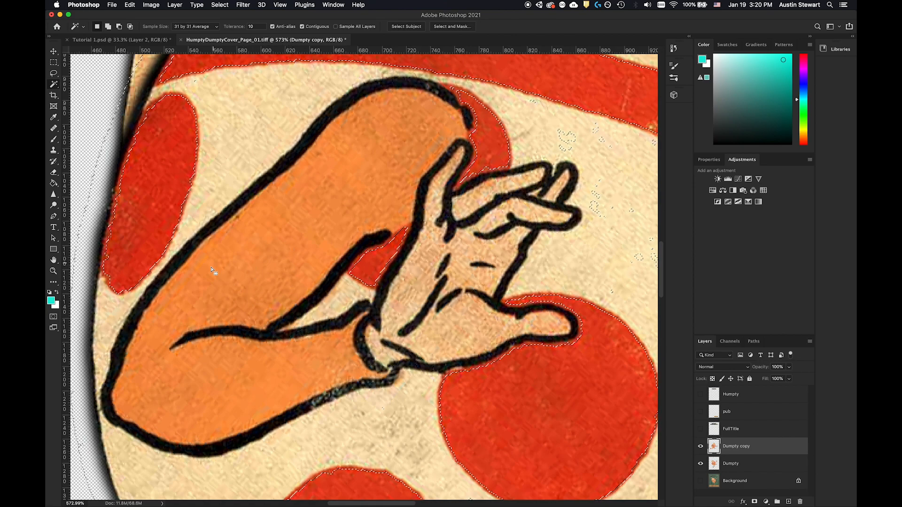
left_click(252, 323)
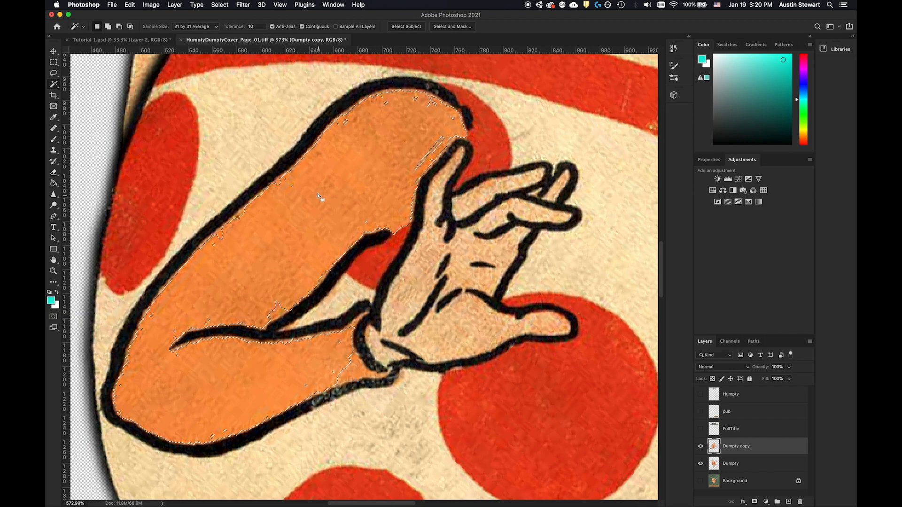
key("super+d")
Select the orange arm with the Magic Wand tolerance at 20, and repeat the selection with tolerance 30
left_click(214, 29)
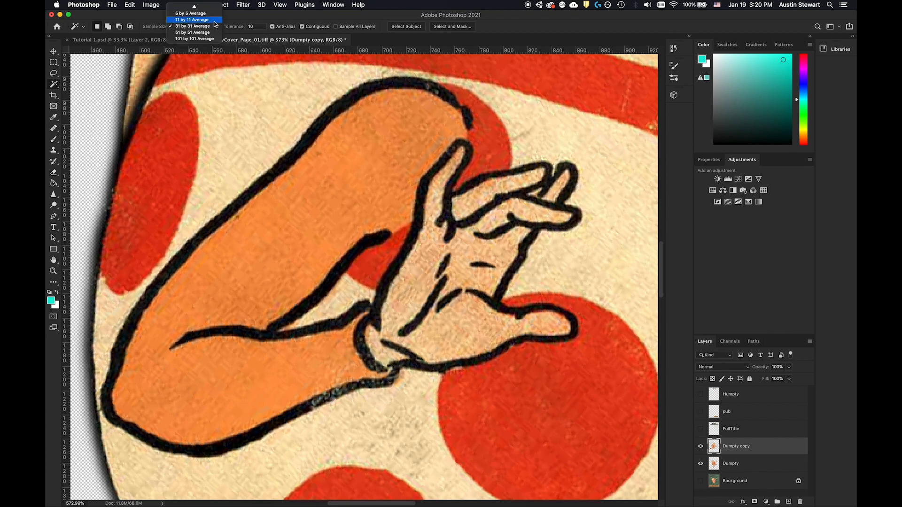
left_click(236, 17)
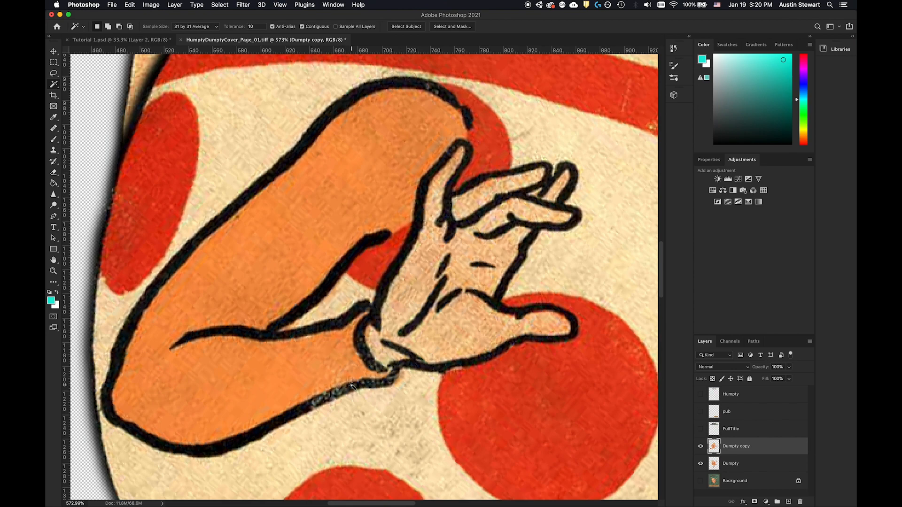
left_click(256, 26)
left_click(282, 243)
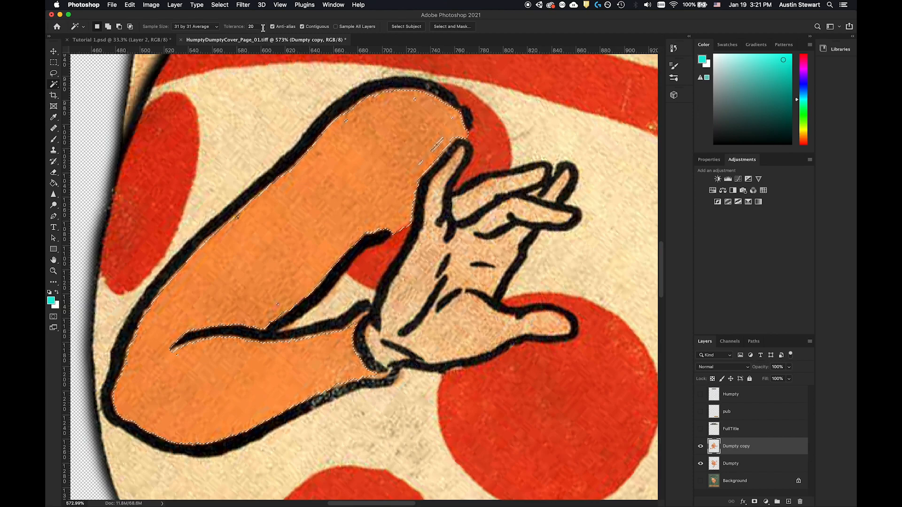
left_click(246, 24)
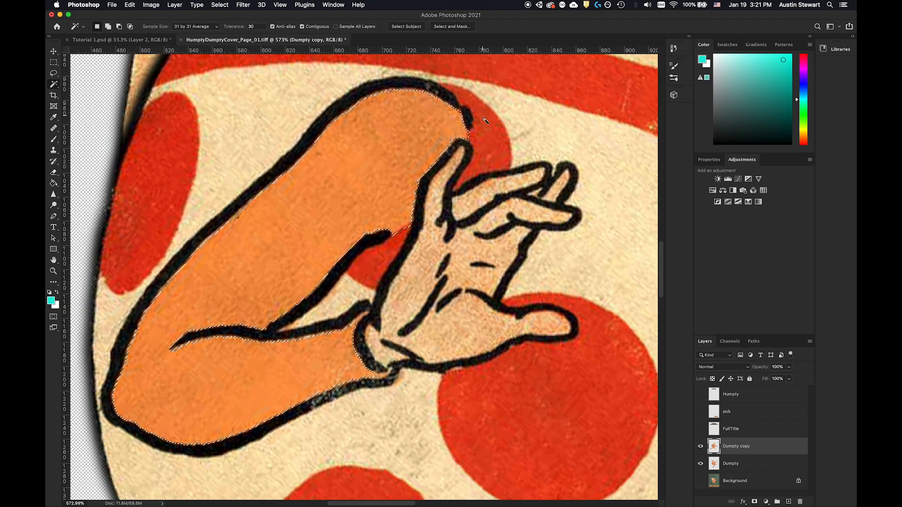
Clear the selection, set the Magic Wand tolerance to 40 and select the orange arm again
left_click(260, 25)
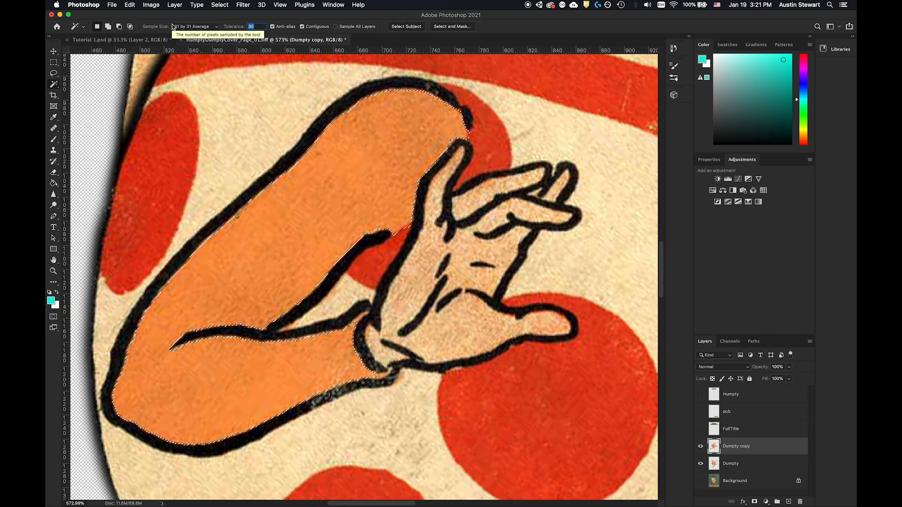
key("super+d")
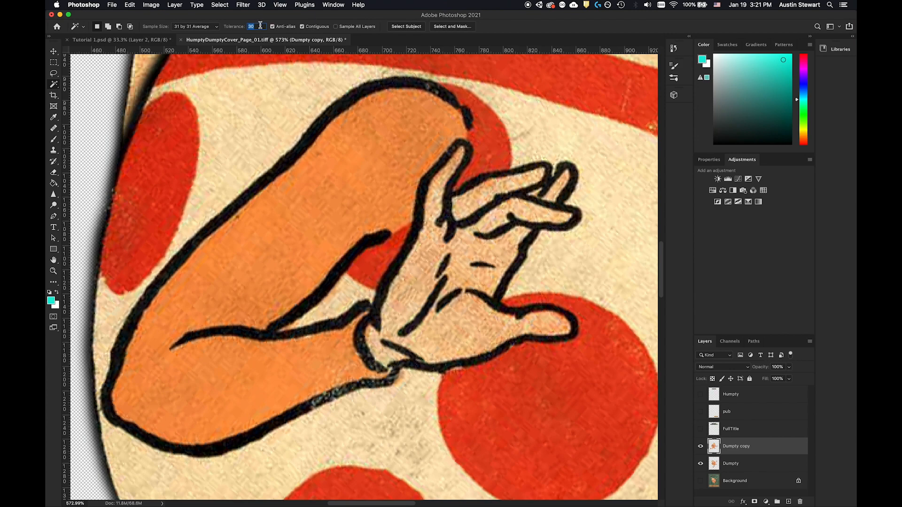
type("0")
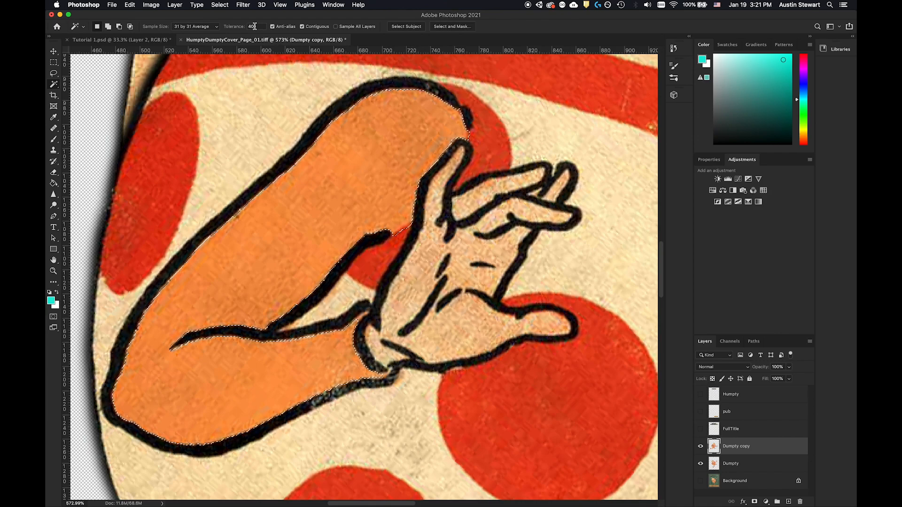
Deselect, raise the Magic Wand tolerance to 50 and reselect the orange arm
key("super+d")
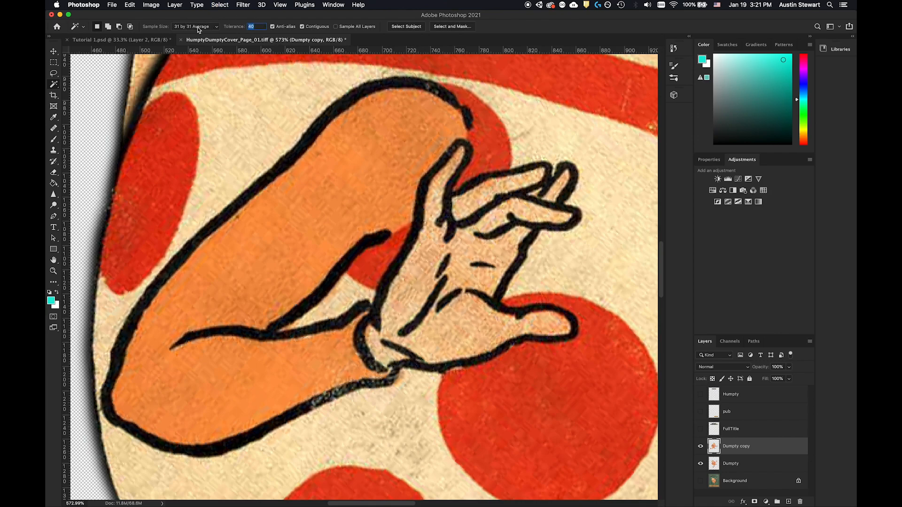
type("50")
left_click(361, 176)
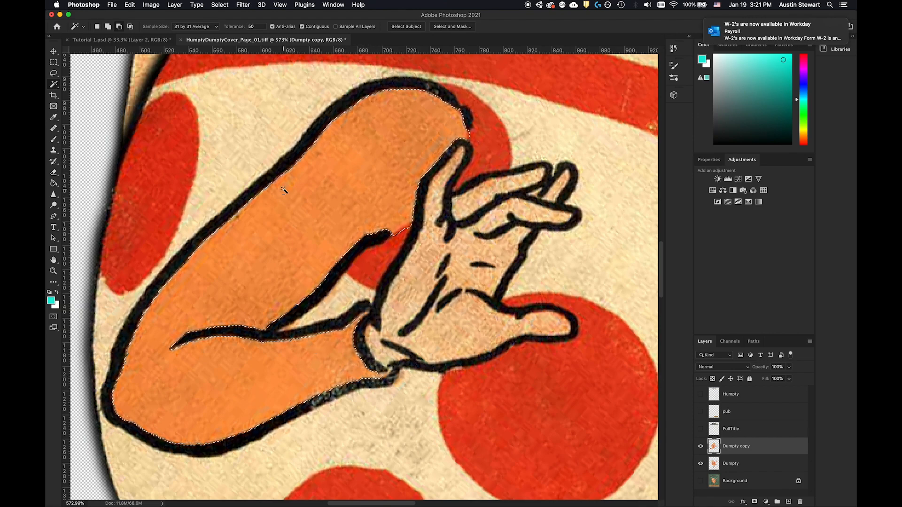
Turn off the Contiguous option of the Magic Wand
scroll(284, 189, "down", 5)
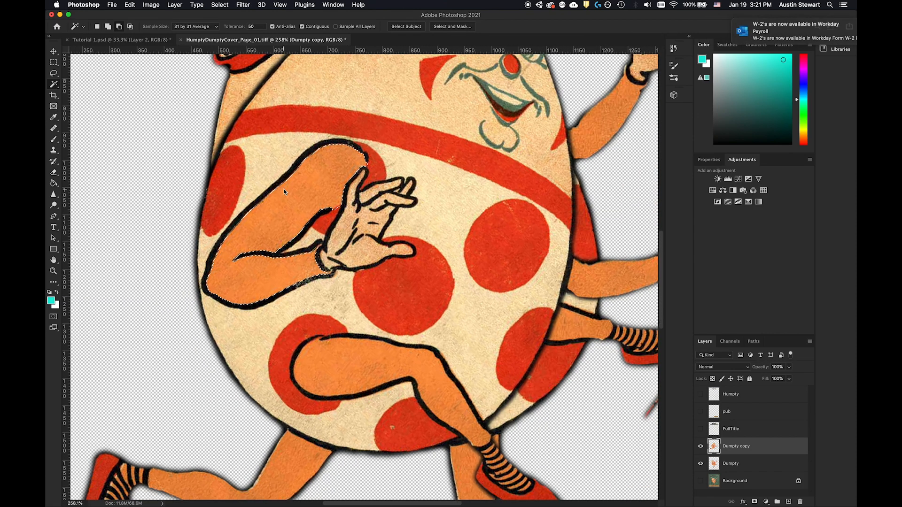
scroll(284, 188, "down", 3)
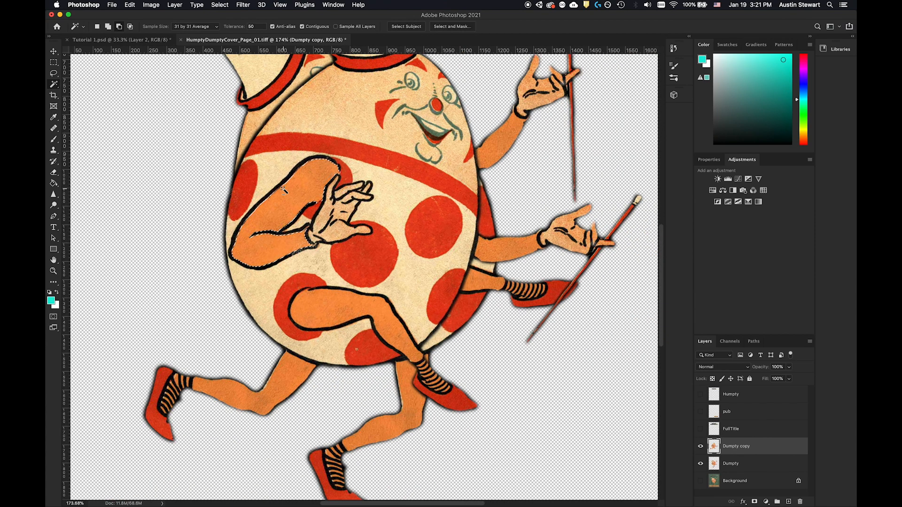
key("shift")
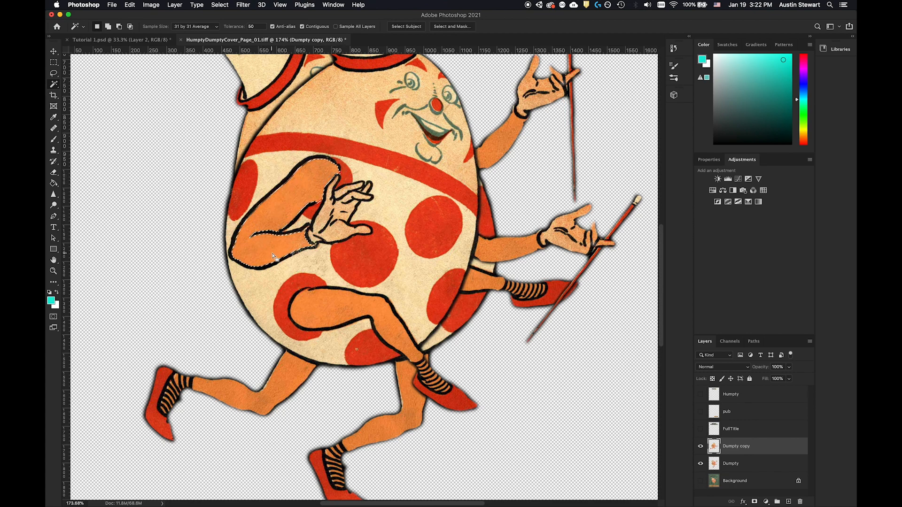
left_click(302, 27)
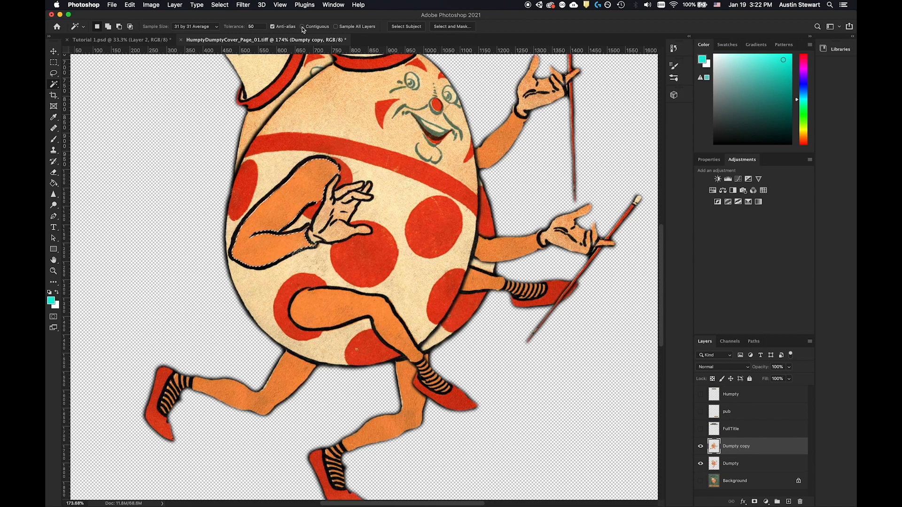
Clear the selection and use a non-contiguous Magic Wand on the front arm to select orange across the layer
key("super+d")
left_click(305, 186)
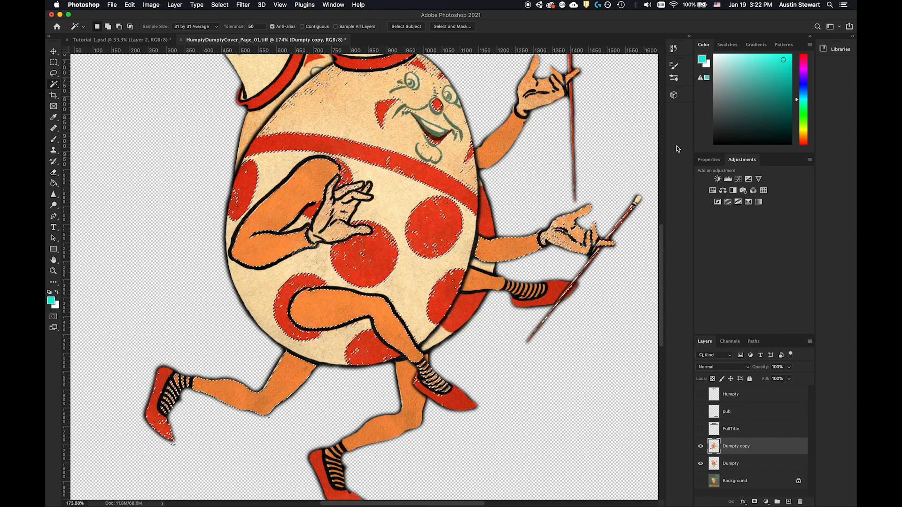
Try painting turquoise over the selected orange limbs with a hard 300 px brush at 45% opacity, undo the strokes and deselect
left_click(53, 139)
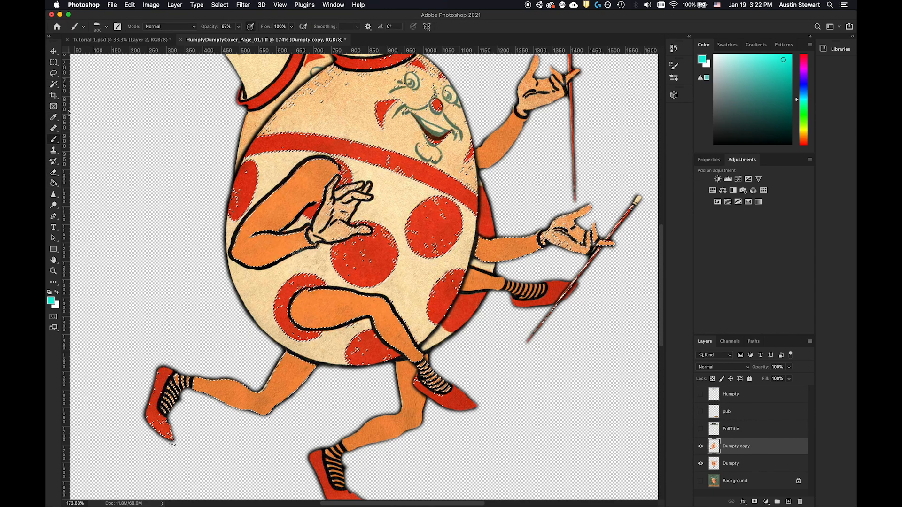
left_click(106, 27)
left_click(90, 104)
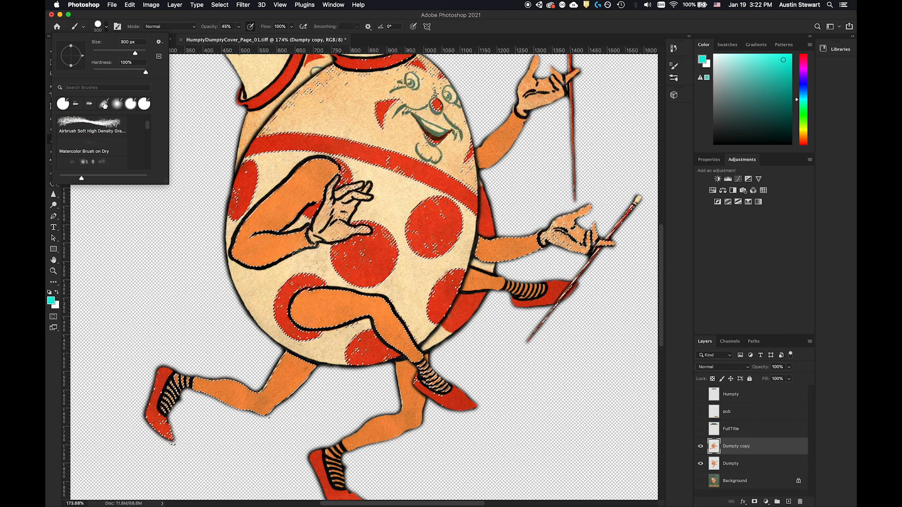
left_click(159, 19)
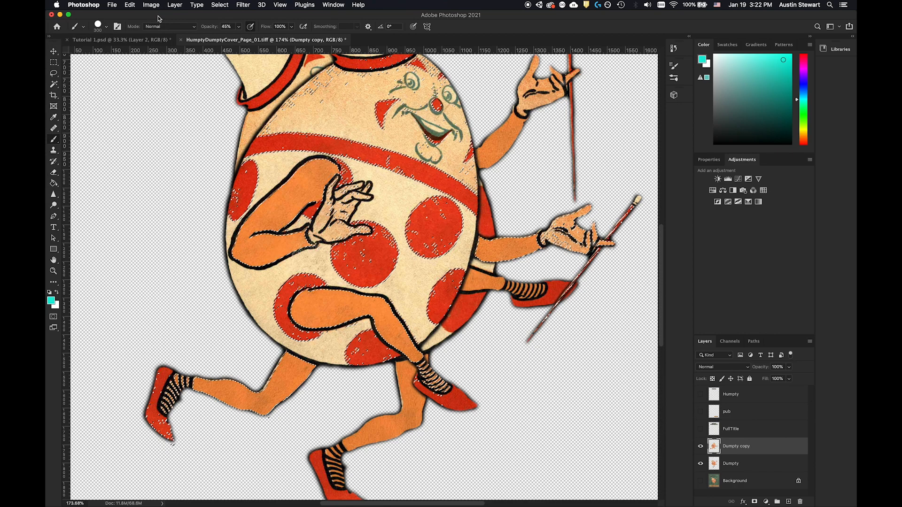
mouse_move(292, 230)
left_mouse_down()
mouse_move(324, 305)
mouse_move(386, 319)
left_mouse_up()
left_click_drag(296, 362, 254, 390)
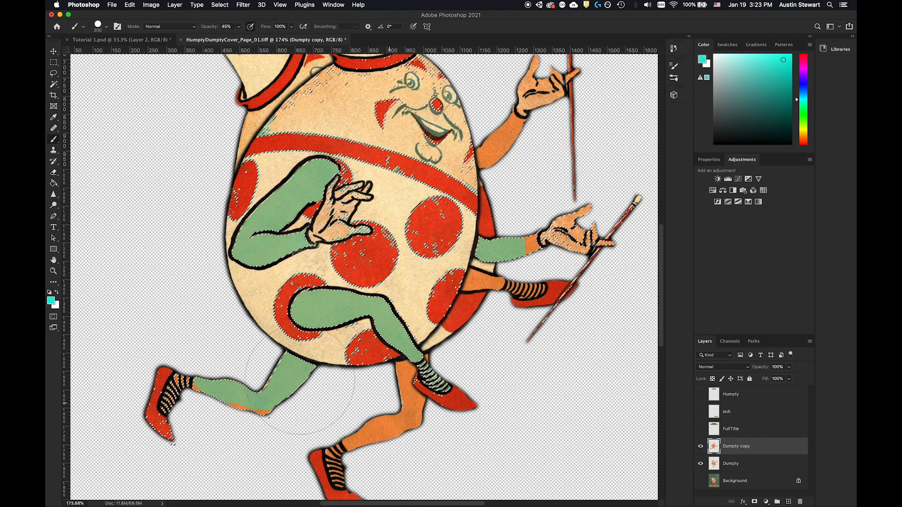
left_click_drag(574, 217, 576, 221)
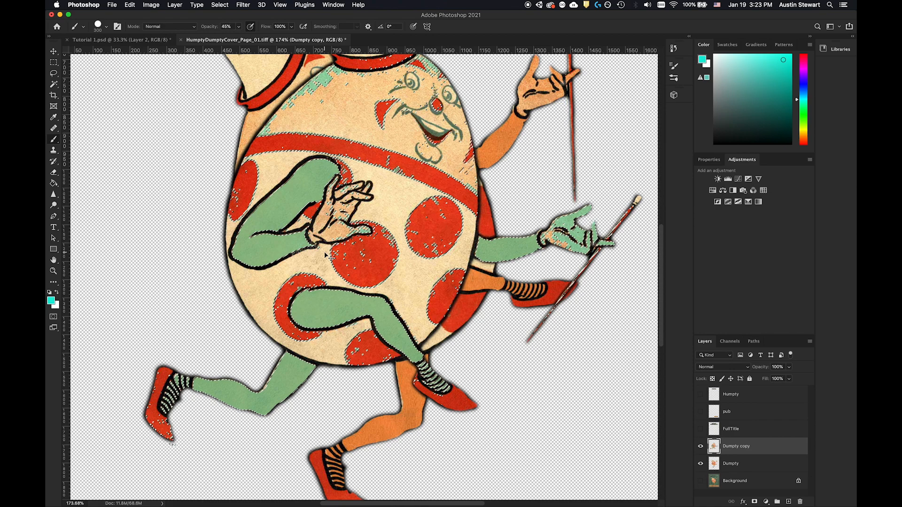
key("Delete")
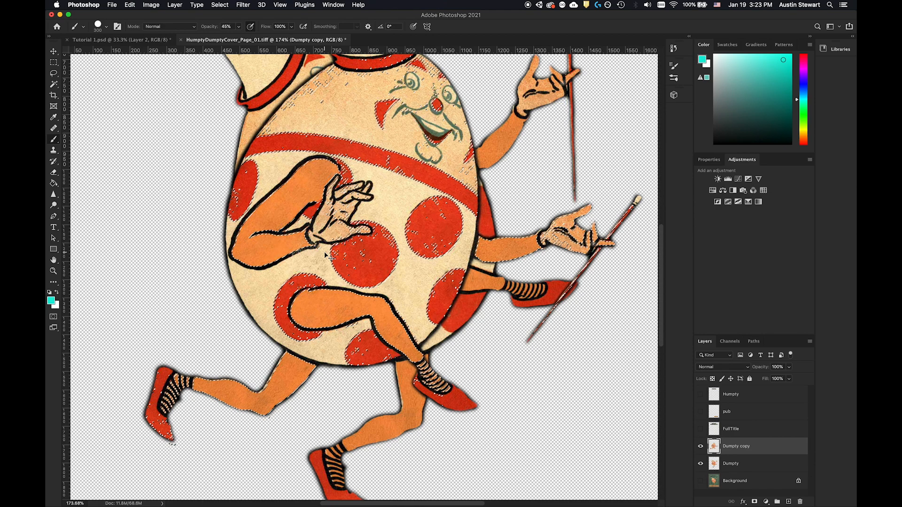
key("super+d")
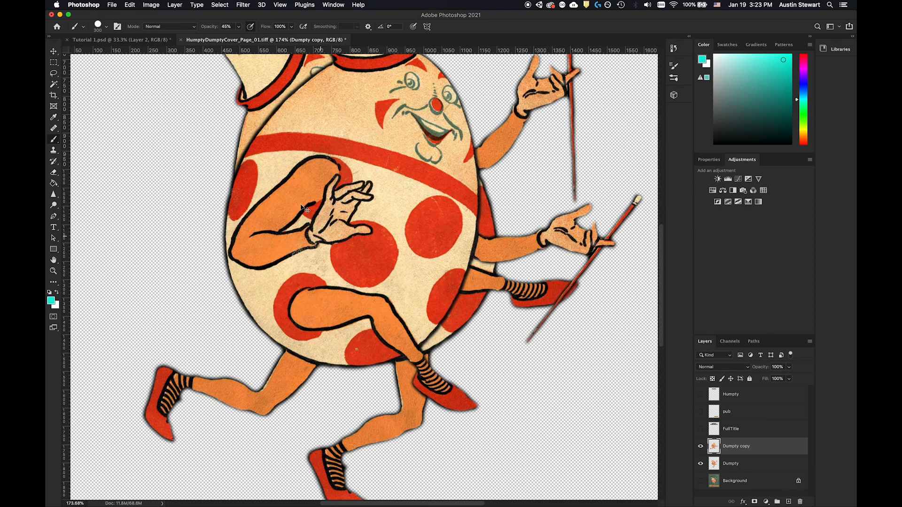
Try selecting the orange of the front arm with the Magic Wand at a tolerance of 40, and clear the selection
left_click(53, 85)
left_click(254, 28)
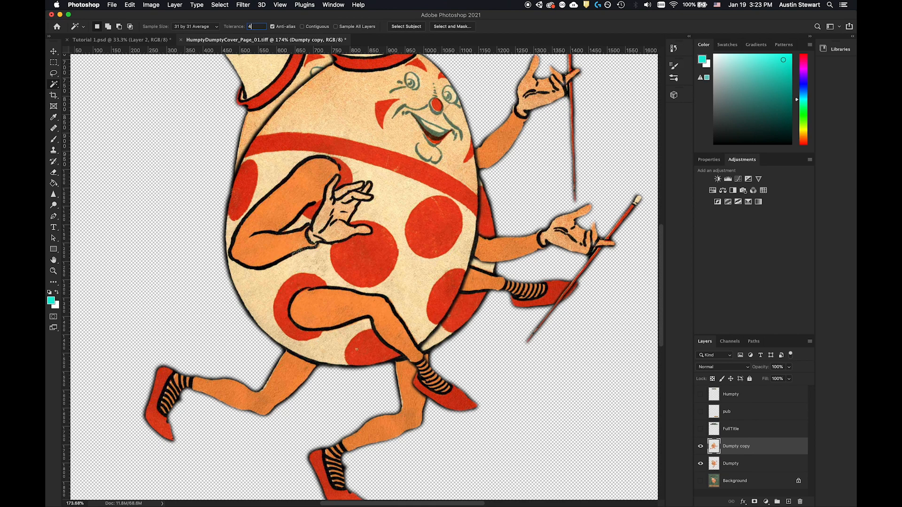
left_click(299, 191)
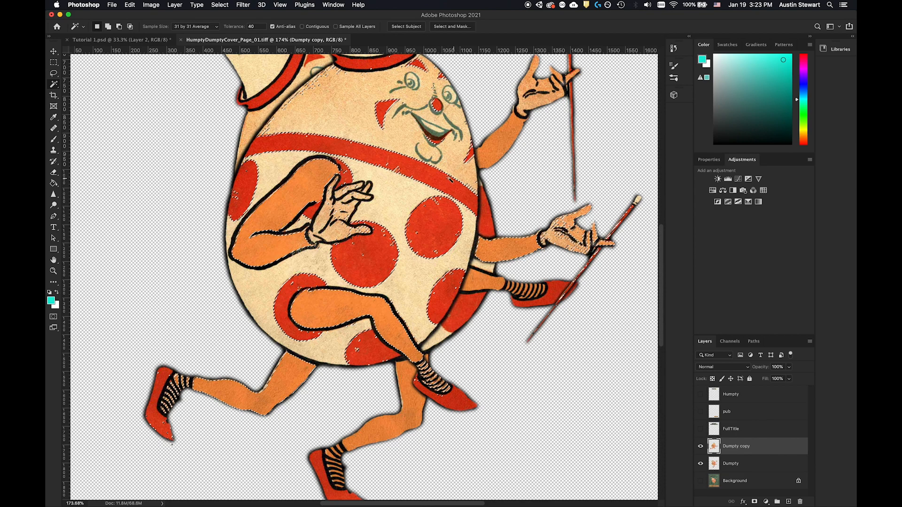
key("super+d")
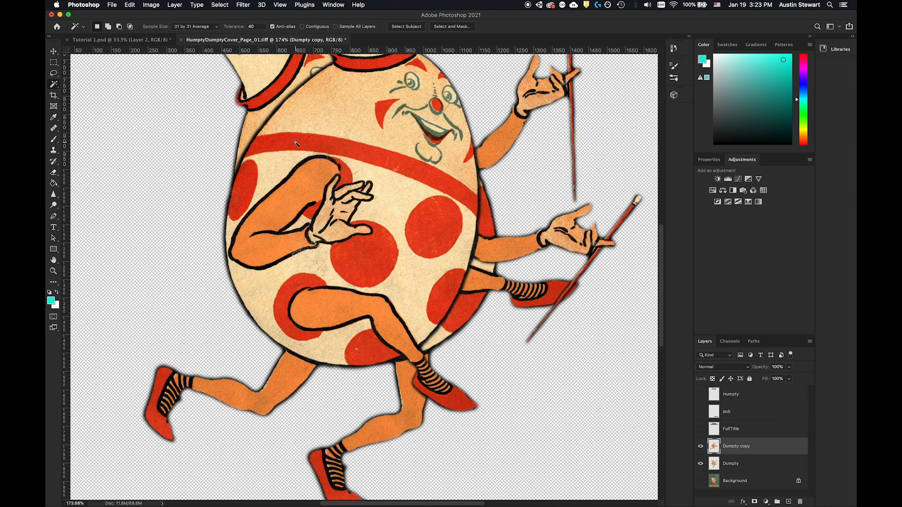
Use the Quick Selection tool to select the front arm, the leg crossing the egg and the trailing leg
left_click_drag(51, 86, 79, 92)
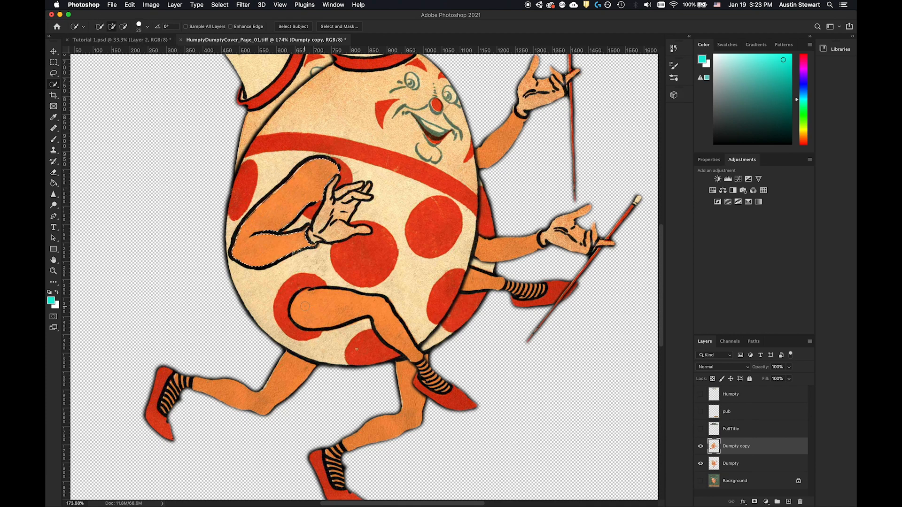
left_click_drag(304, 308, 413, 357)
left_click_drag(298, 368, 277, 383)
Set the Magic Wand to a 3 by 3 Average sample size, a tolerance of 30 and contiguous selection
scroll(430, 381, "down", 3)
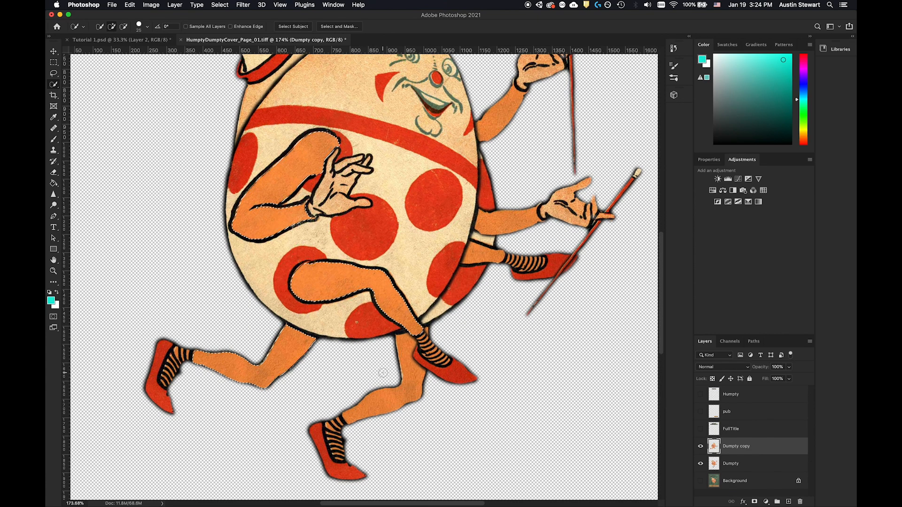
scroll(419, 365, "up", 1)
scroll(420, 365, "up", 6)
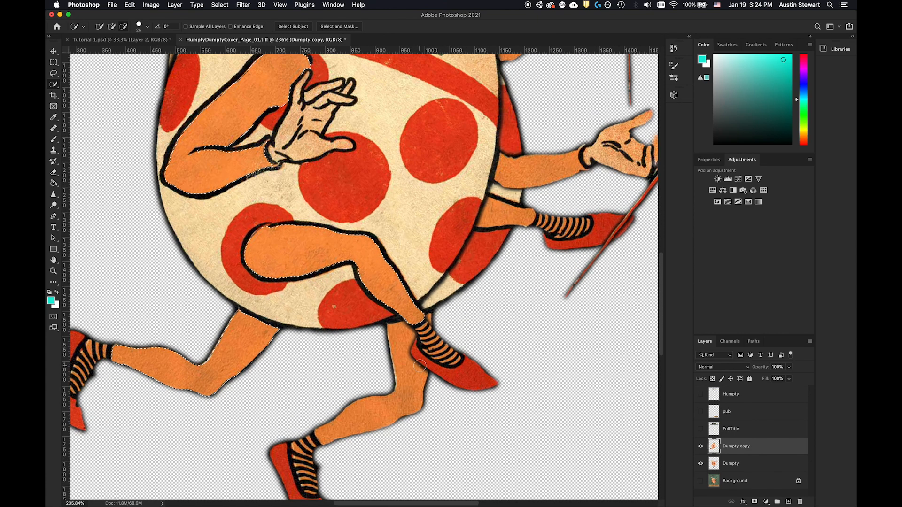
scroll(418, 365, "down", 3)
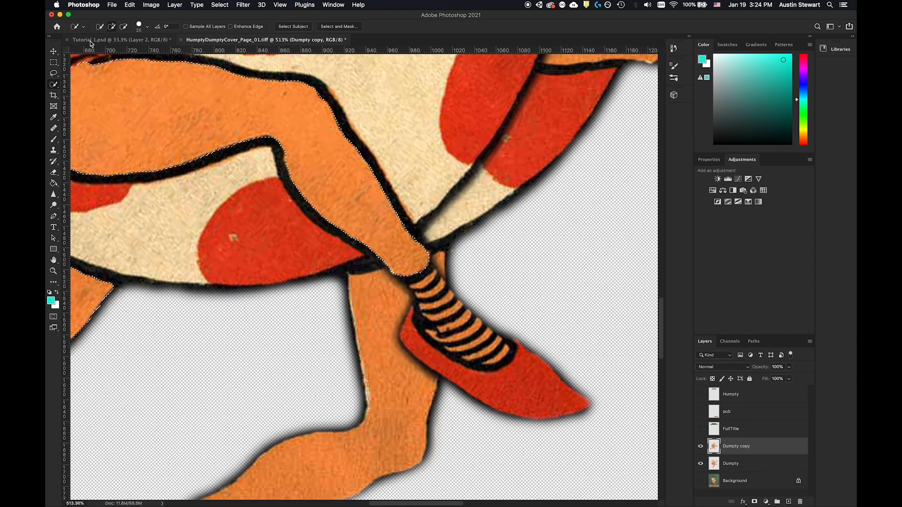
right_click(53, 86)
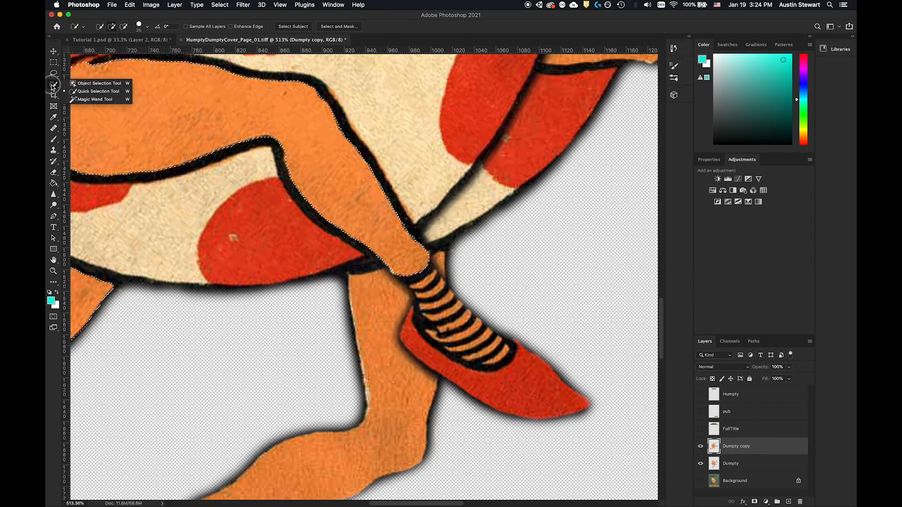
left_click(83, 100)
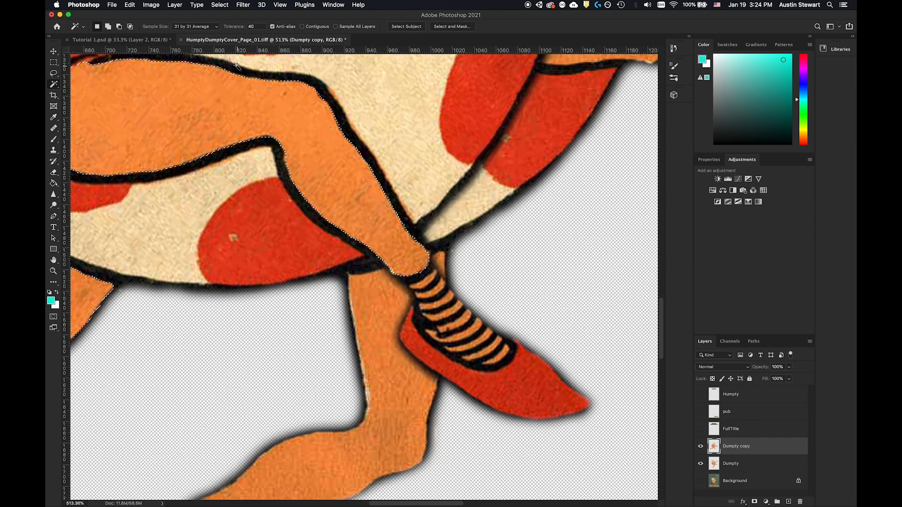
left_click(217, 28)
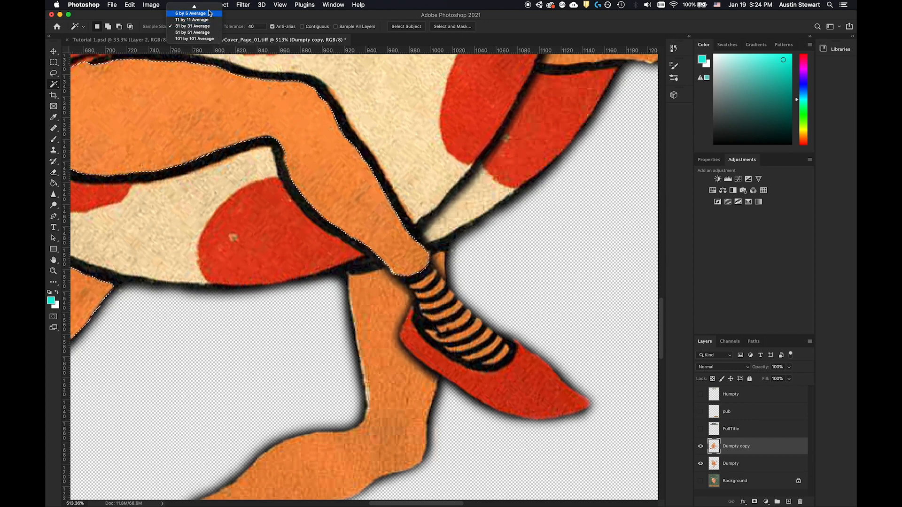
left_click(205, 16)
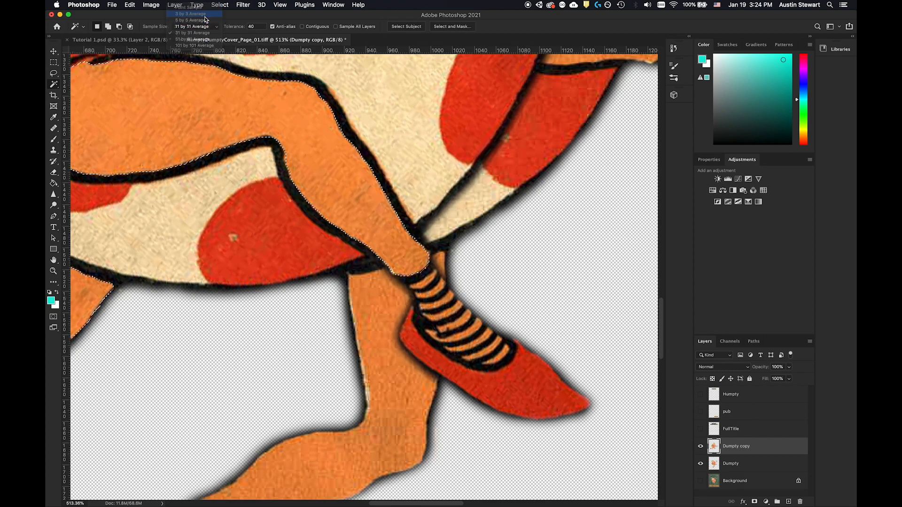
double_click(254, 28)
type("30")
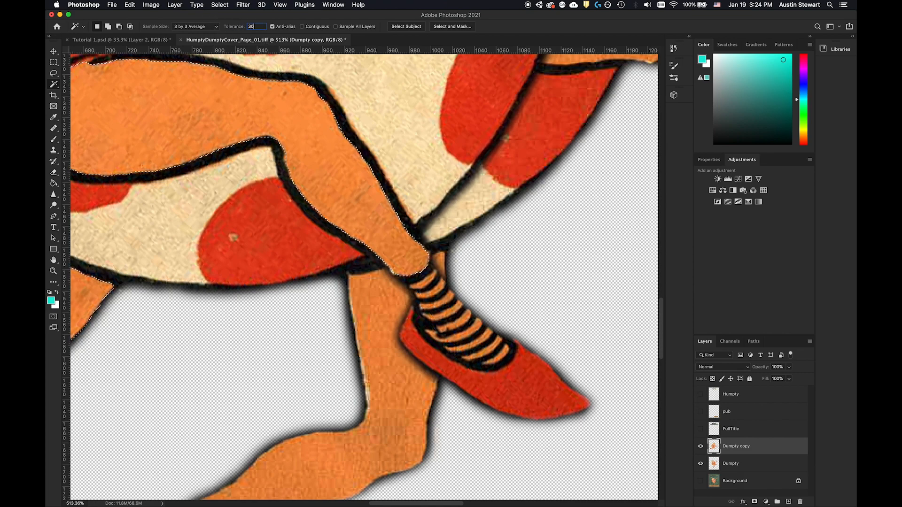
key("Return")
left_click(303, 27)
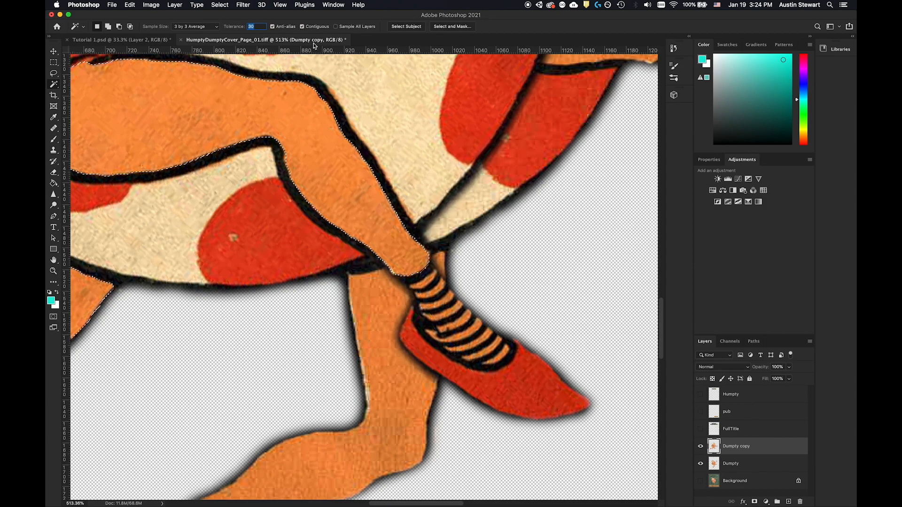
Add the orange sock stripes of the leg crossing the egg to the selection, undoing any unwanted additions
left_click(426, 285)
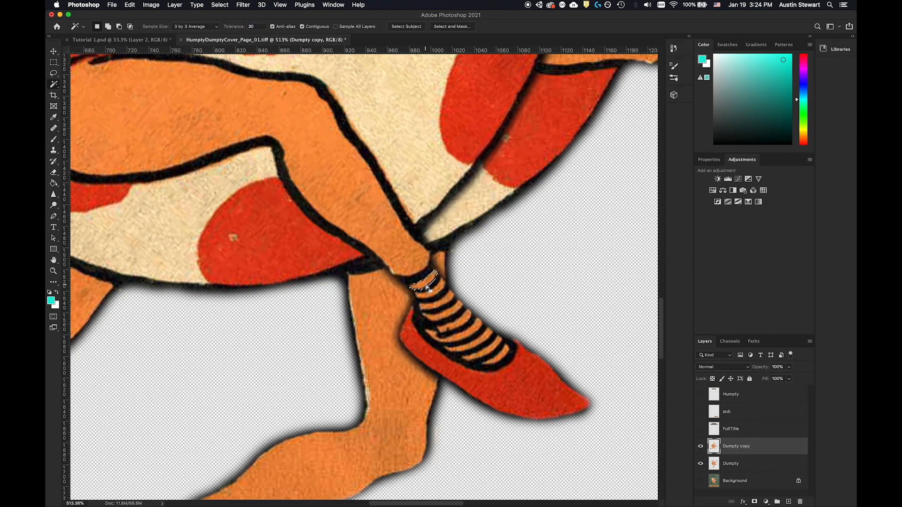
left_click(426, 285, "shift")
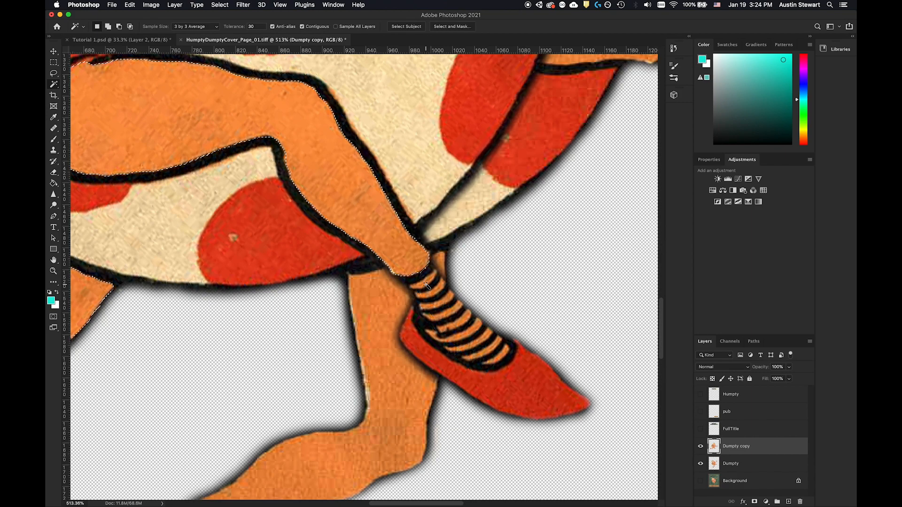
left_click(426, 285, "shift")
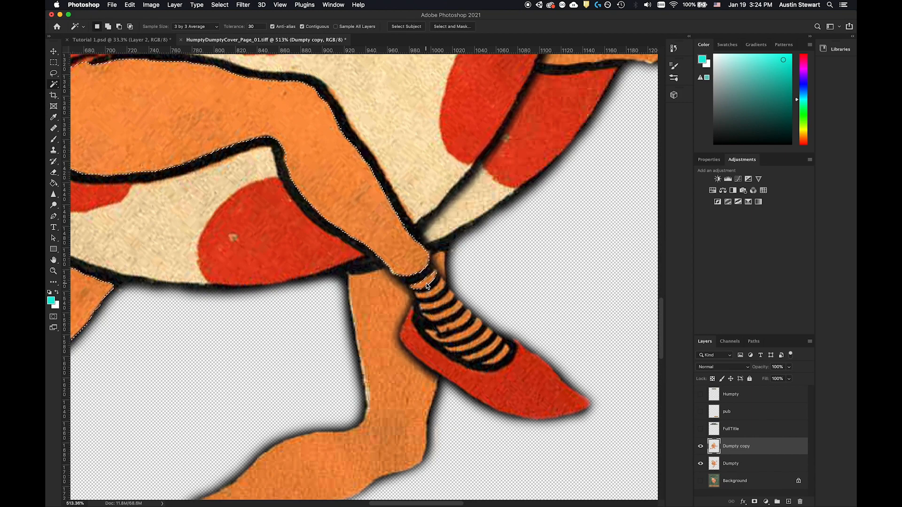
left_click(441, 308, "shift")
key("super+z")
left_click(450, 318, "shift")
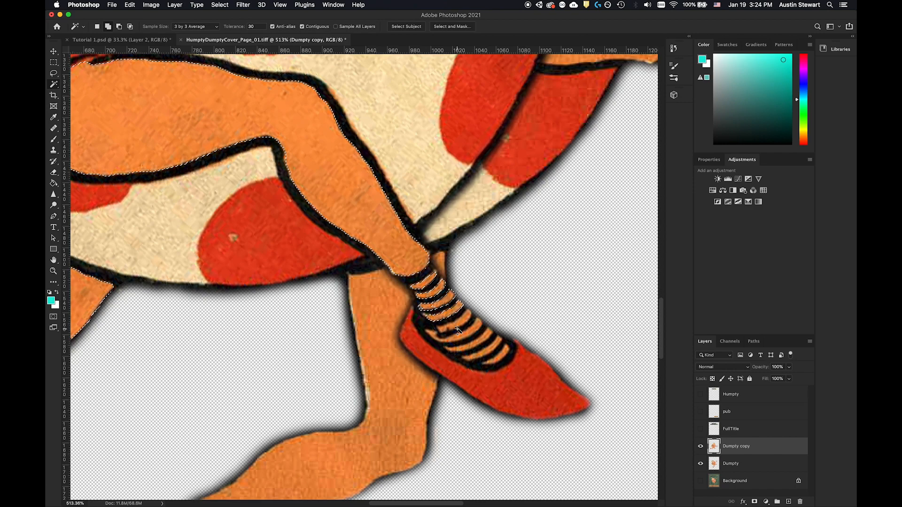
left_click(461, 332, "shift")
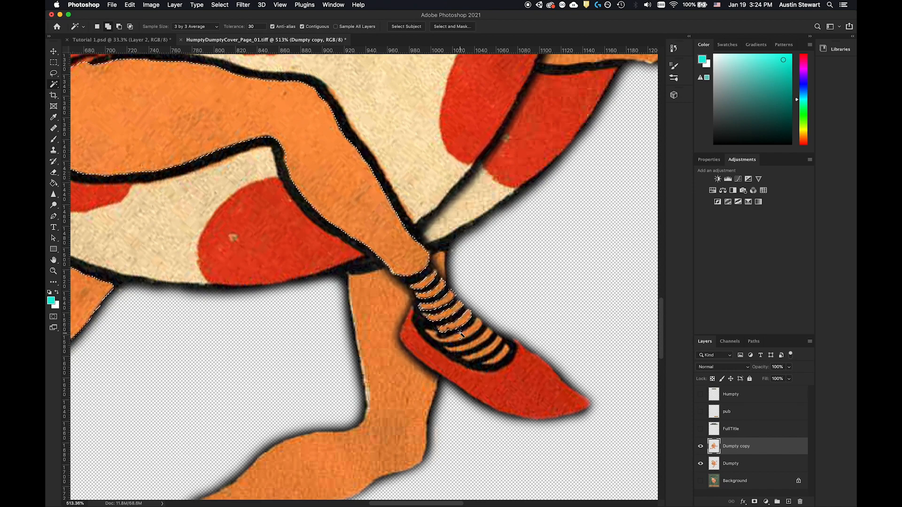
left_click(480, 347, "shift")
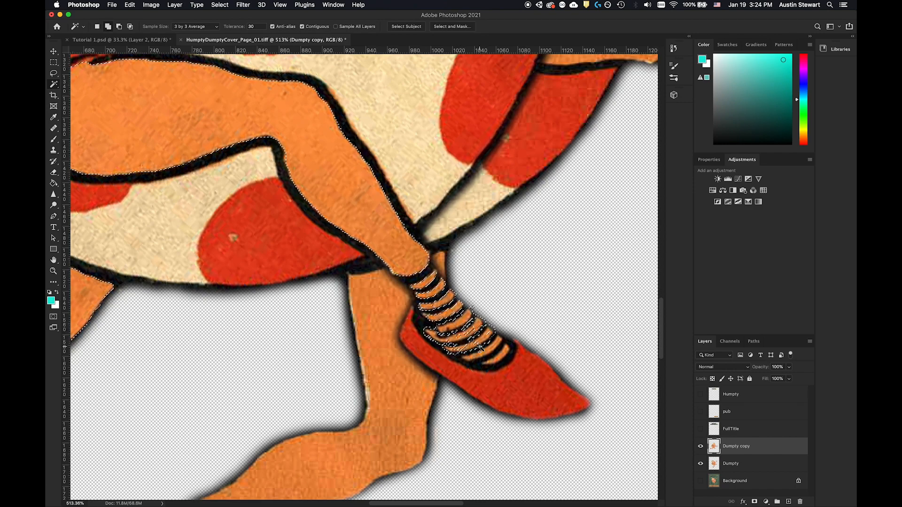
key("super+z")
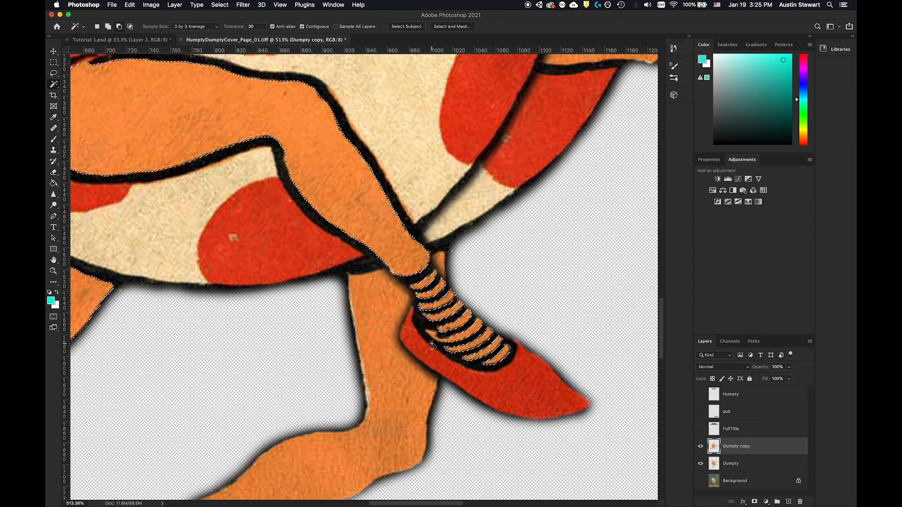
Add the missed orange parts of the stripe near the heel of the same sock to the selection
scroll(433, 345, "up", 1)
scroll(432, 345, "up", 10)
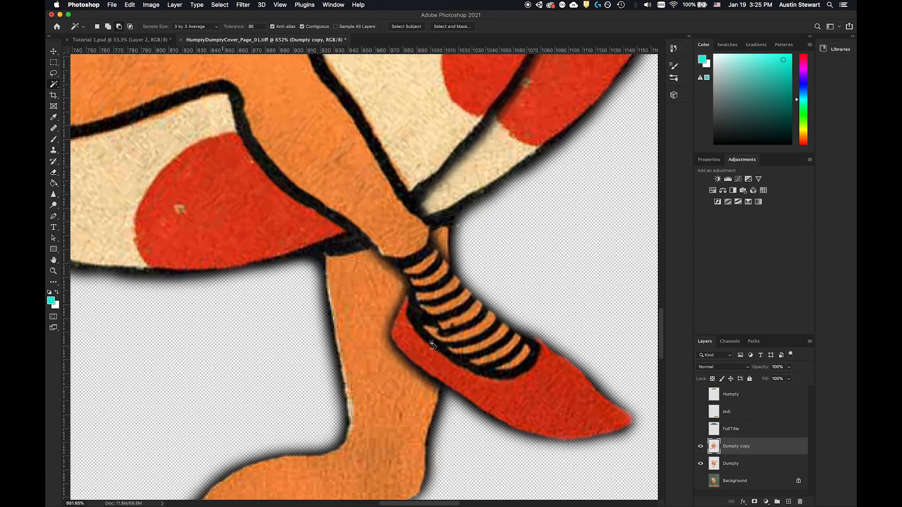
scroll(432, 345, "up", 2)
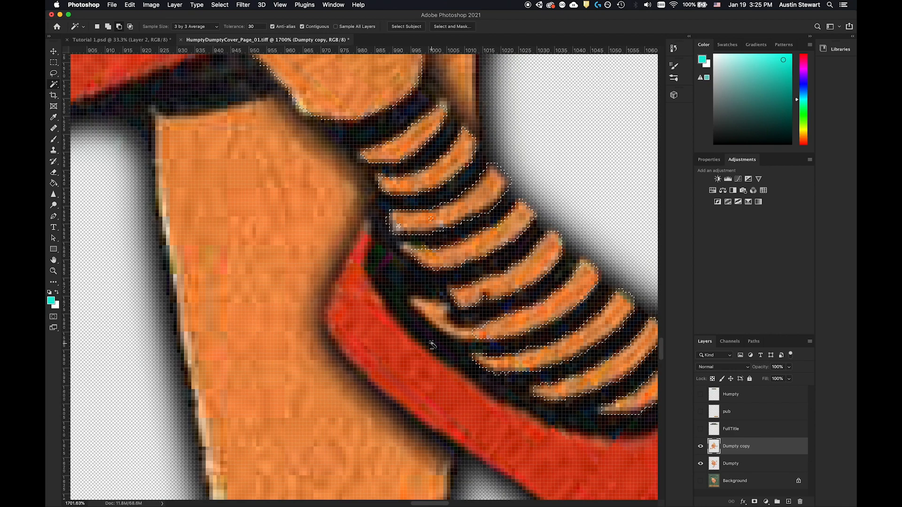
left_click(435, 317, "shift")
left_click(417, 303, "shift")
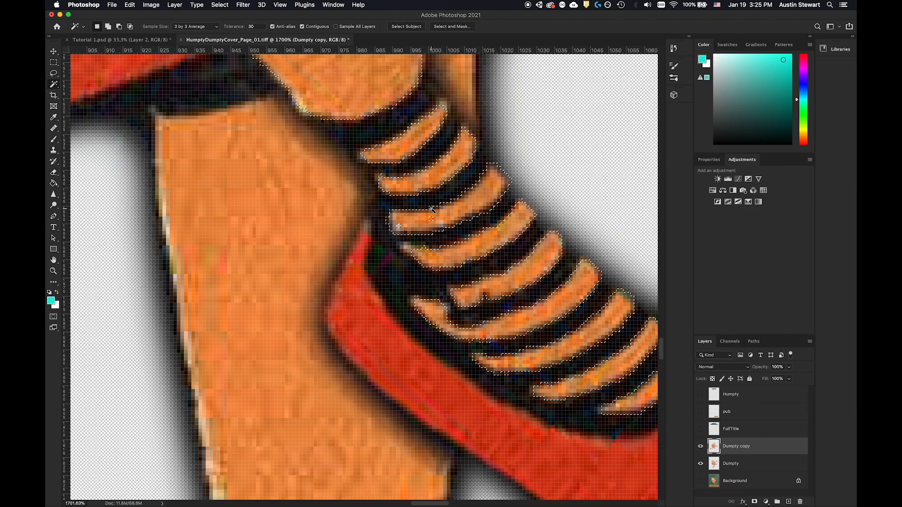
Add the three orange sock stripes nearest the ankle of the trailing leg to the selection
scroll(431, 210, "down", 10)
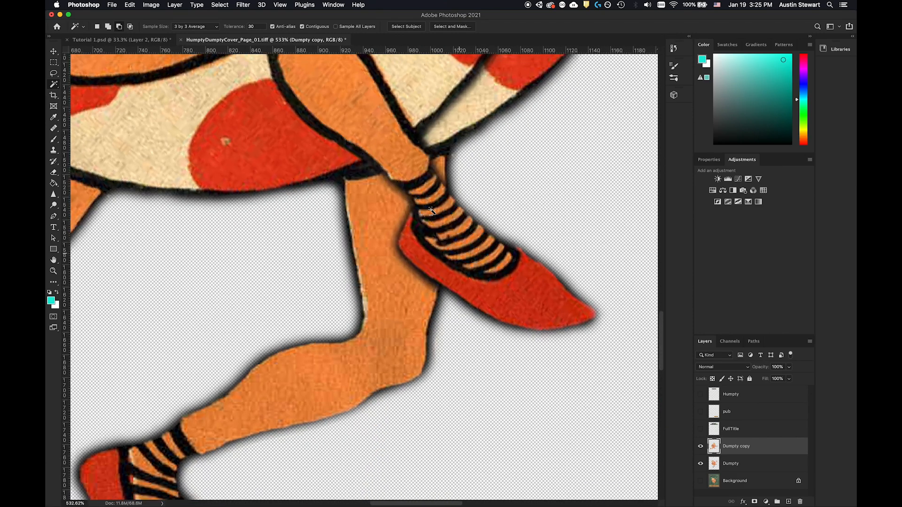
scroll(431, 210, "down", 10)
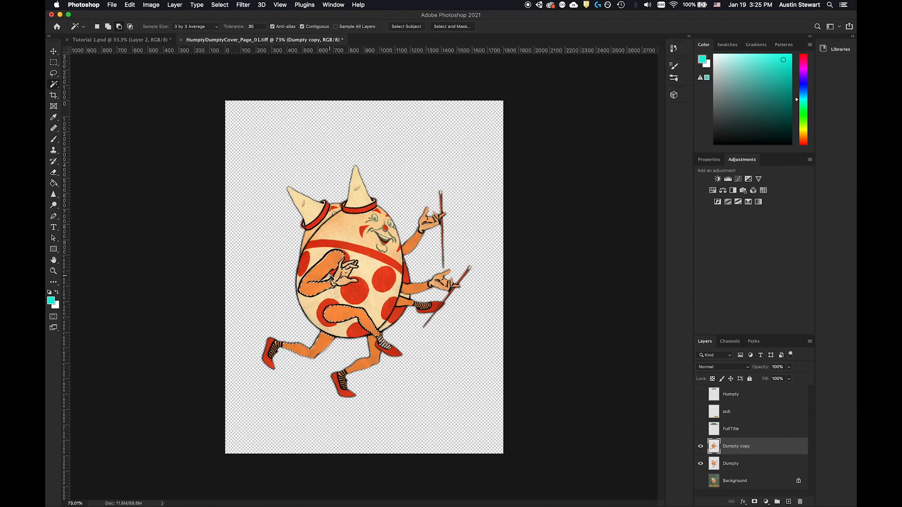
scroll(331, 280, "up", 1)
scroll(239, 354, "up", 4)
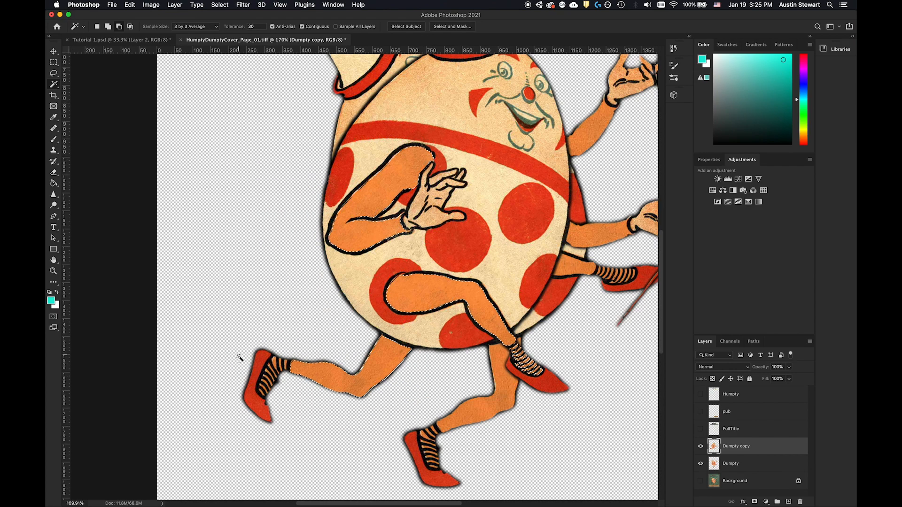
scroll(239, 355, "up", 6)
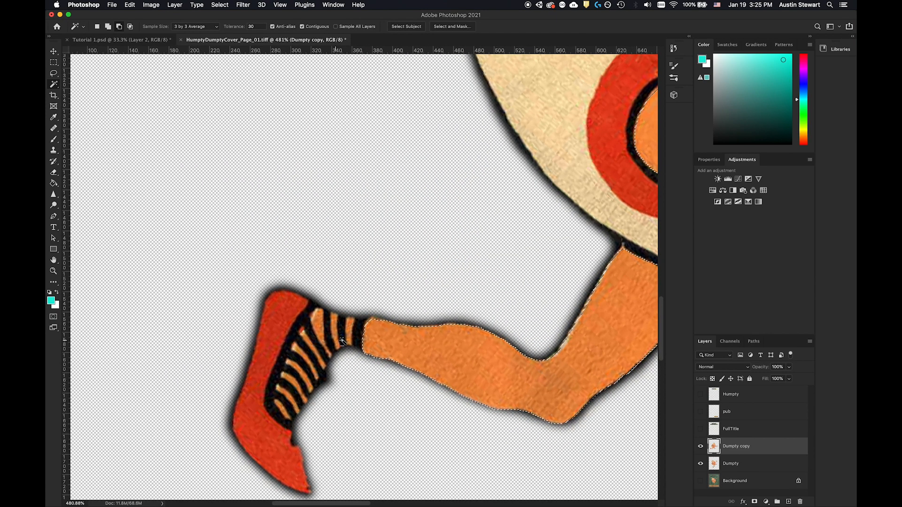
left_click(349, 333, "shift")
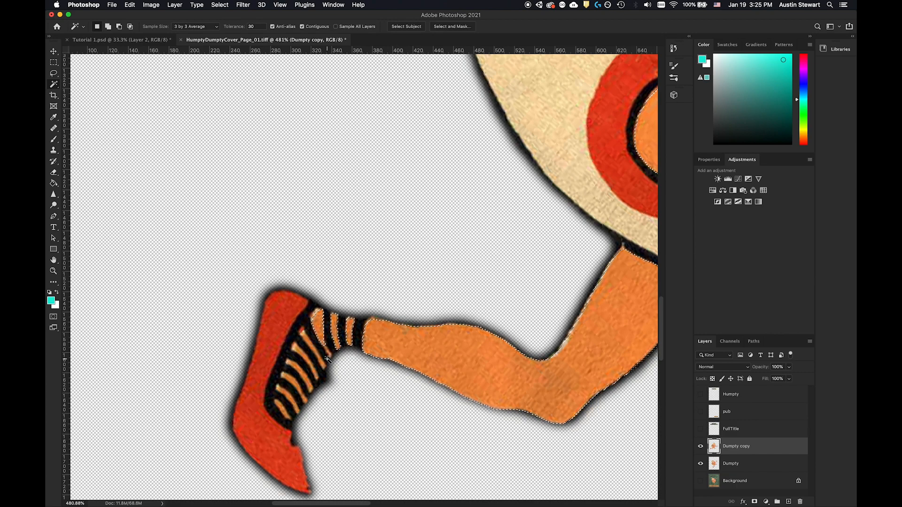
Add the next two narrow orange stripes of the trailing leg's sock, their pale ends and the wide stripe's thin tip to the selection
scroll(328, 359, "up", 10)
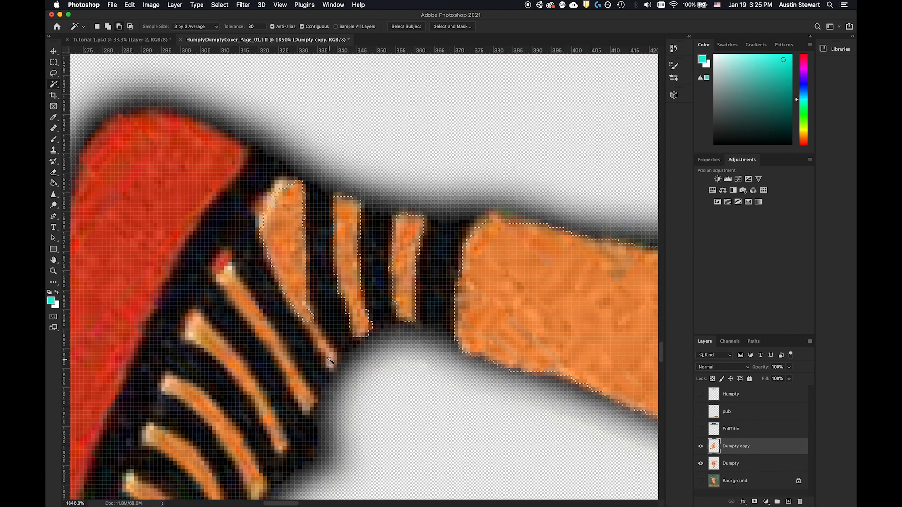
scroll(330, 361, "up", 2)
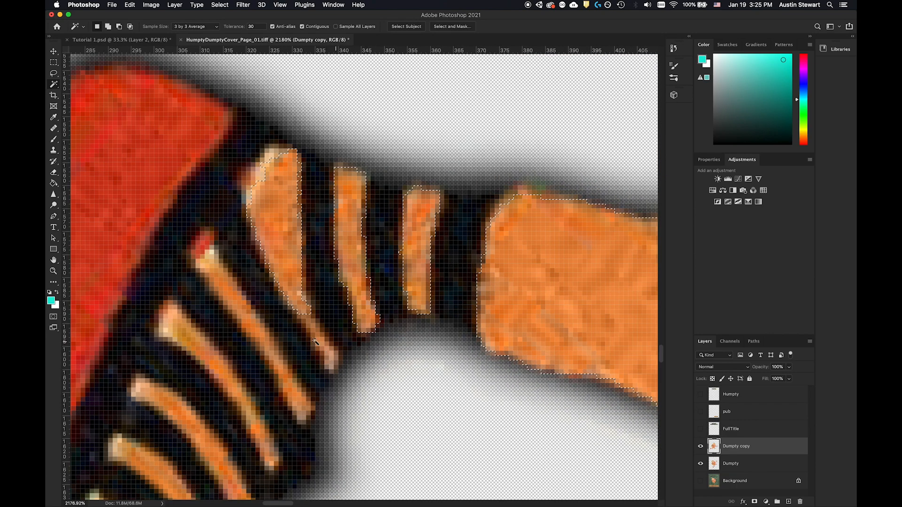
left_click(304, 409, "shift")
left_click(210, 262, "shift")
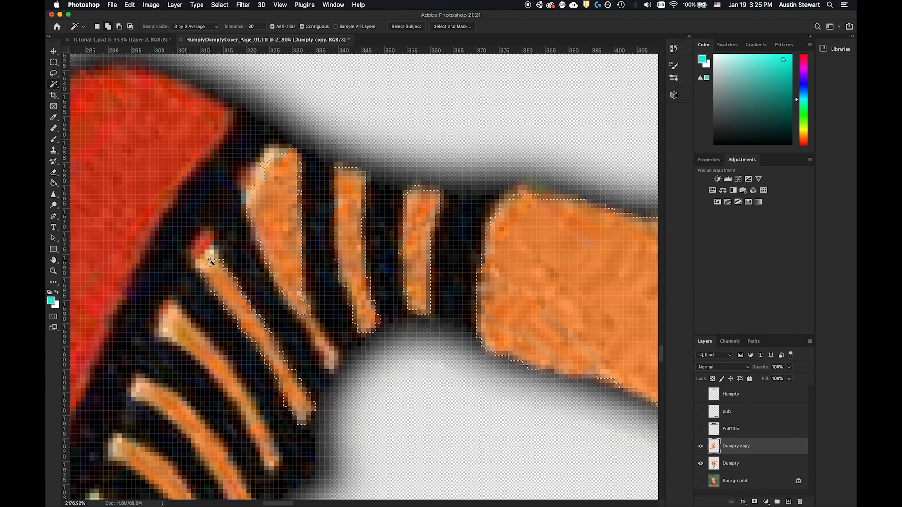
left_click(202, 258, "shift")
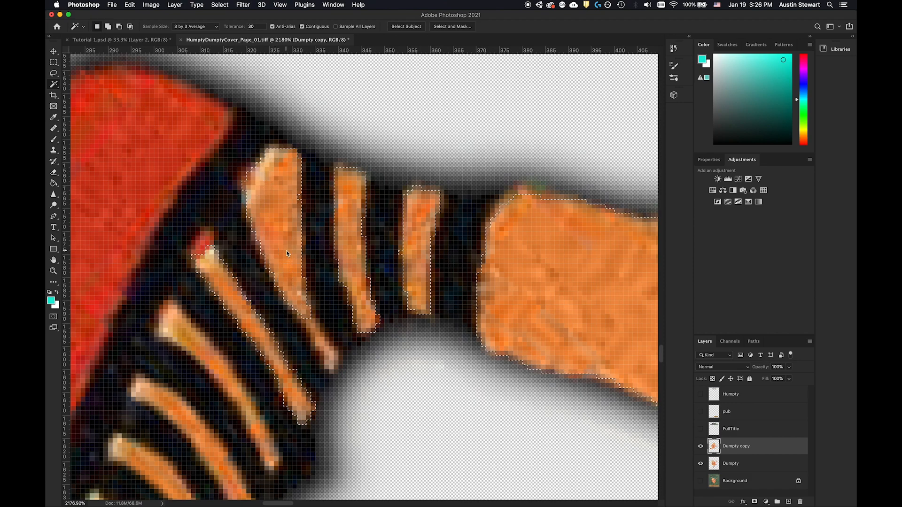
left_click(332, 359, "shift")
left_click(170, 331, "shift")
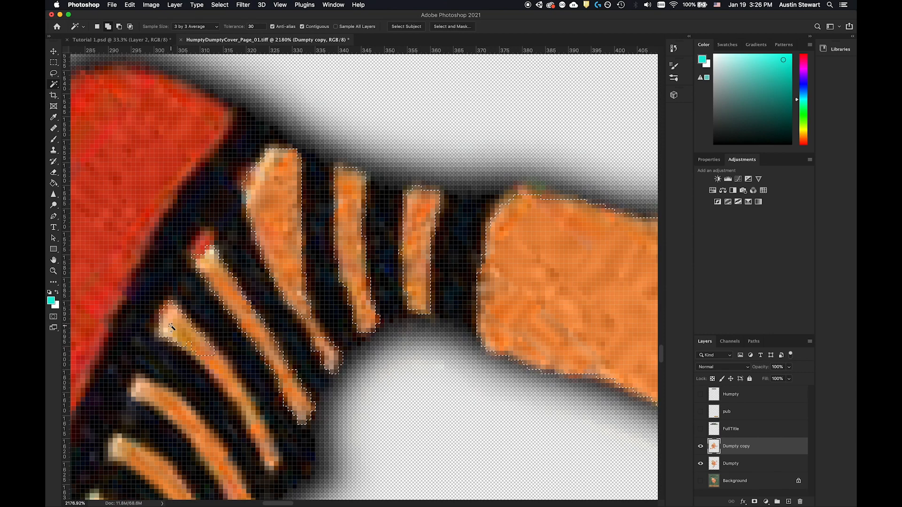
left_click(202, 358, "shift")
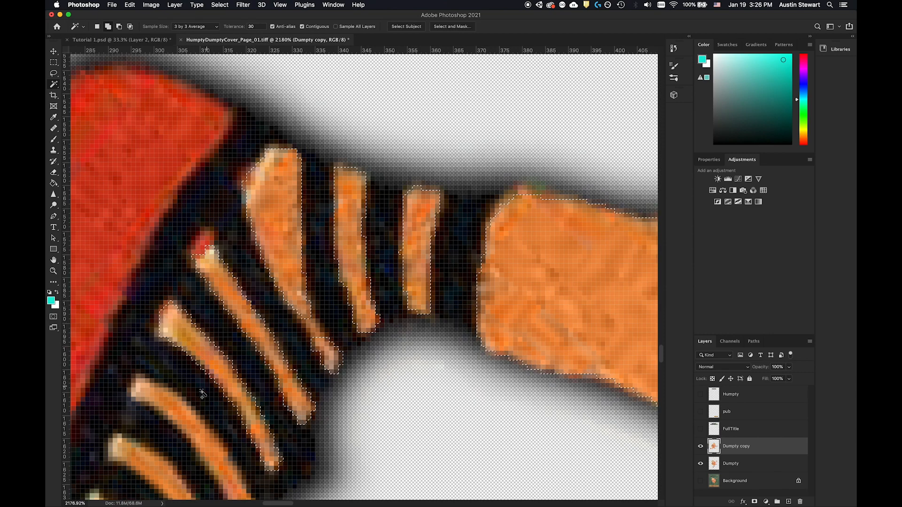
Add the remaining orange stripes of the trailing leg's sock, down to the one nearest the toe, to the selection
left_click(167, 391, "shift")
left_click(183, 419, "shift")
left_click(160, 472, "shift")
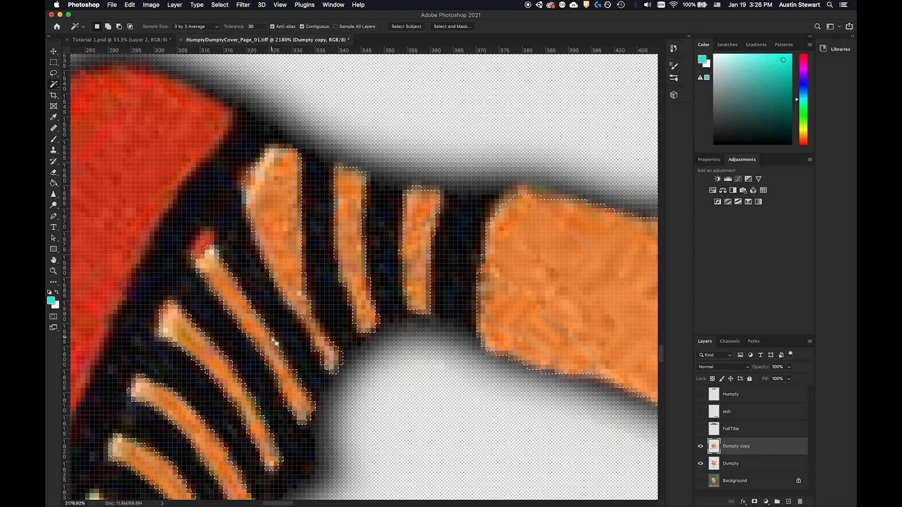
scroll(268, 341, "down", 6)
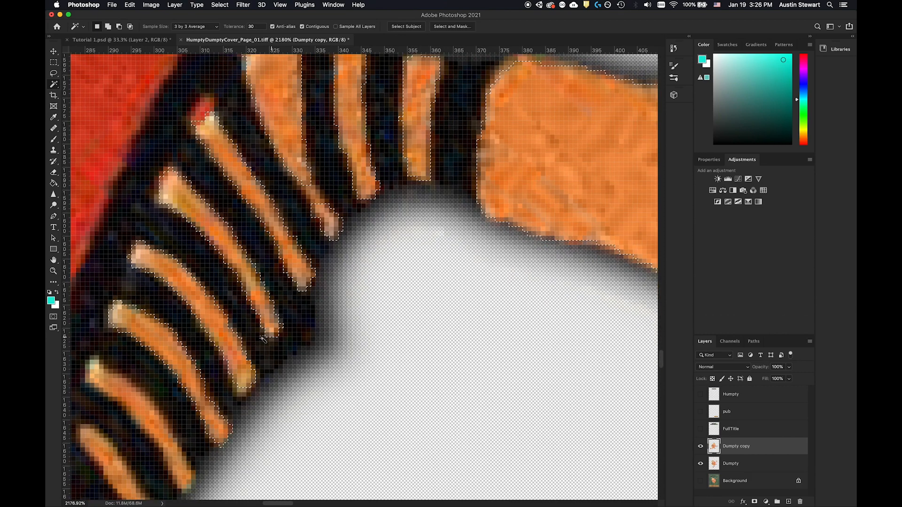
left_click(131, 404, "shift")
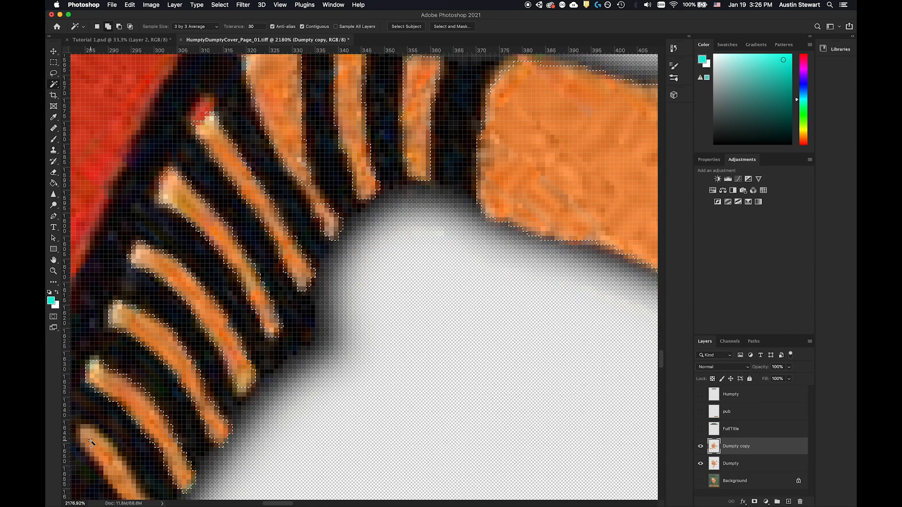
scroll(108, 437, "down", 2)
left_click(123, 432, "shift")
Add the missed narrow part of the wide orange stripe near the heel to the selection, using the Magic Wand and Lasso tools
scroll(124, 432, "up", 6)
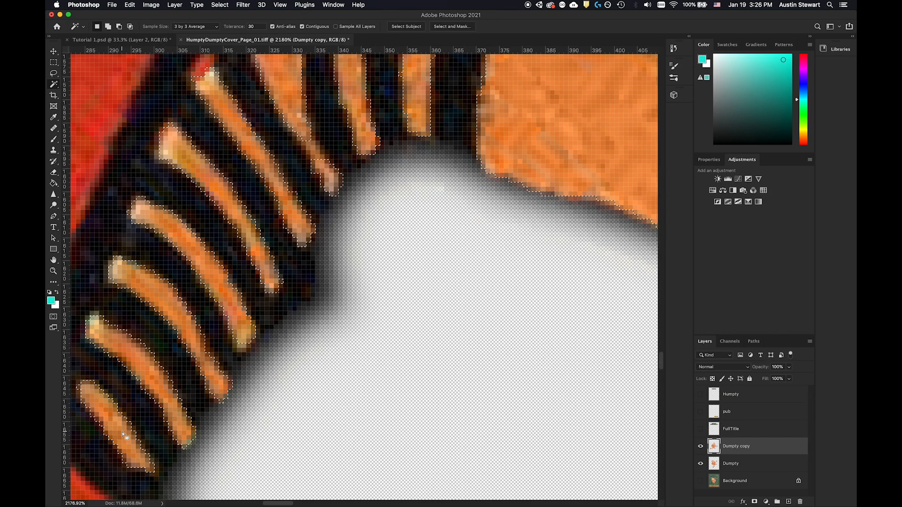
scroll(123, 433, "up", 3)
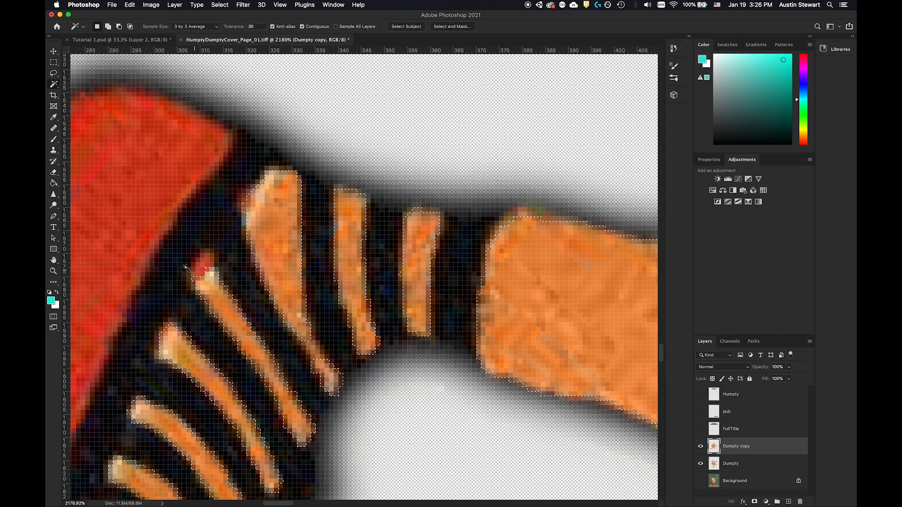
left_click(314, 345, "shift")
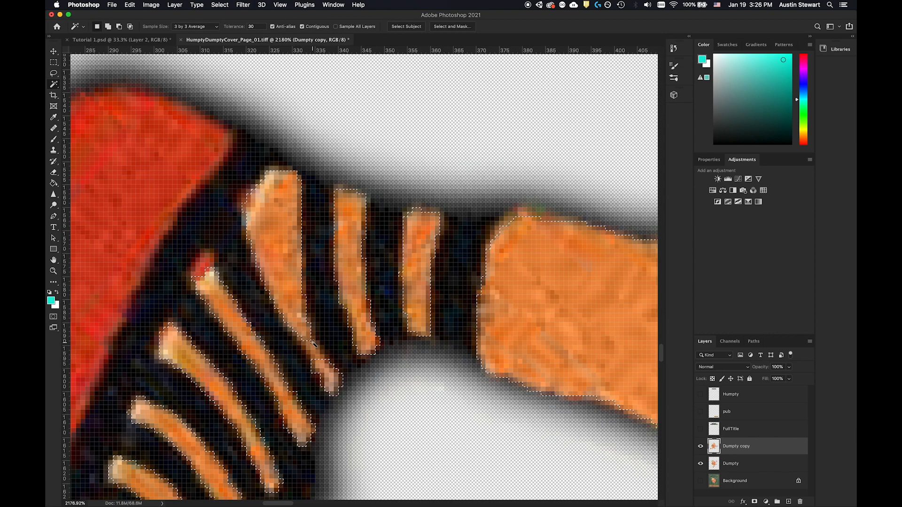
left_click(54, 74)
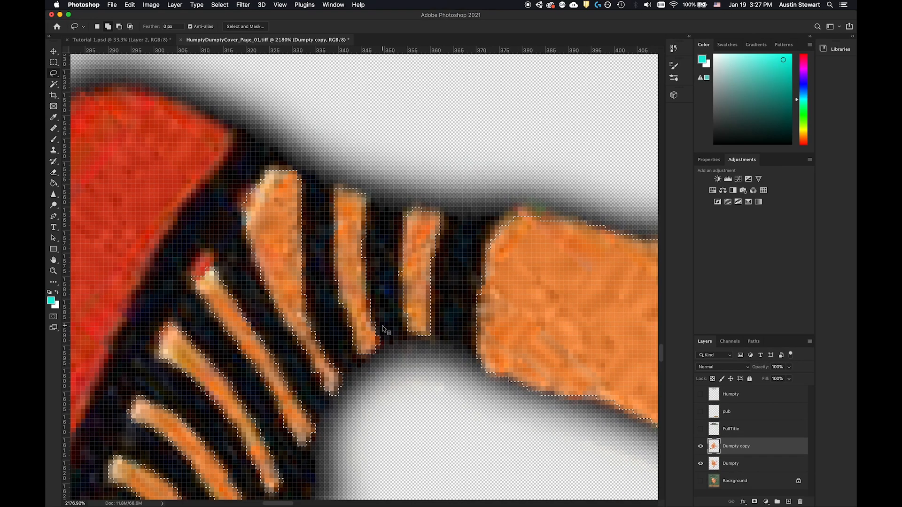
Use the Quick Selection tool to add the lower orange arm behind the egg to the selection
scroll(383, 326, "down", 10)
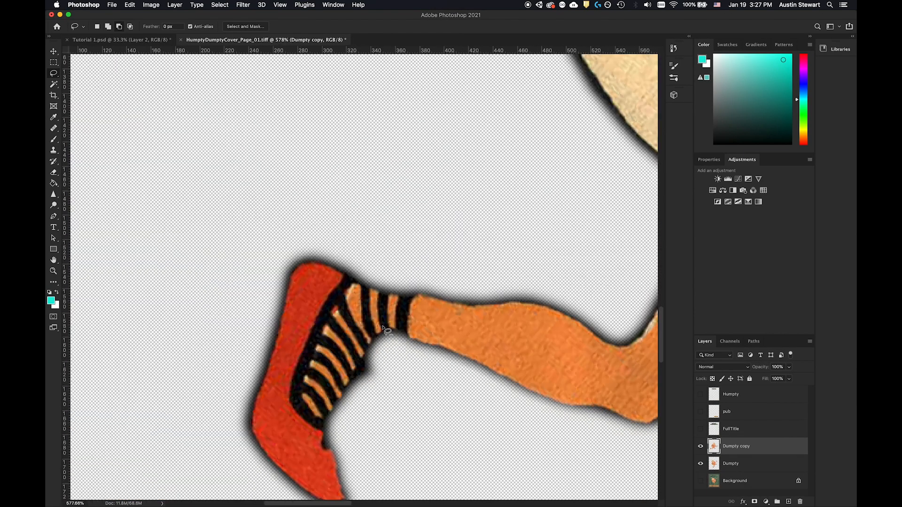
scroll(388, 331, "down", 5)
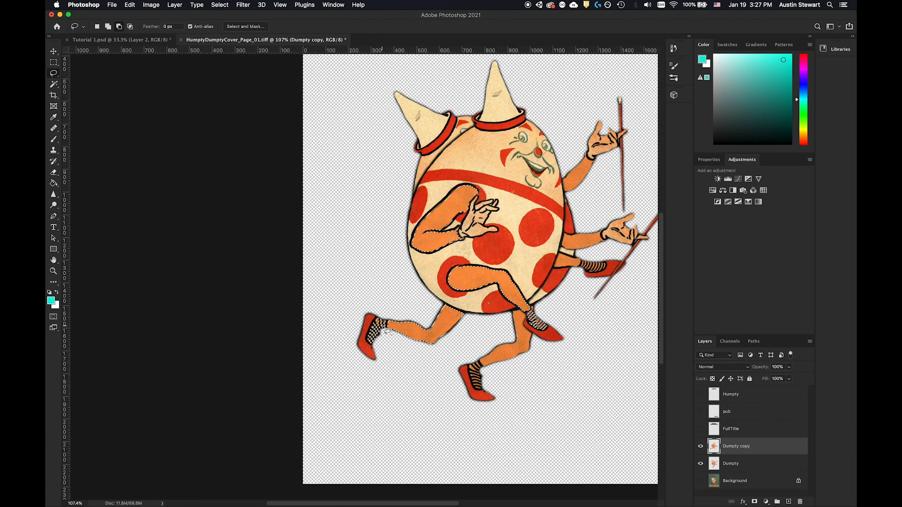
scroll(388, 332, "down", 1)
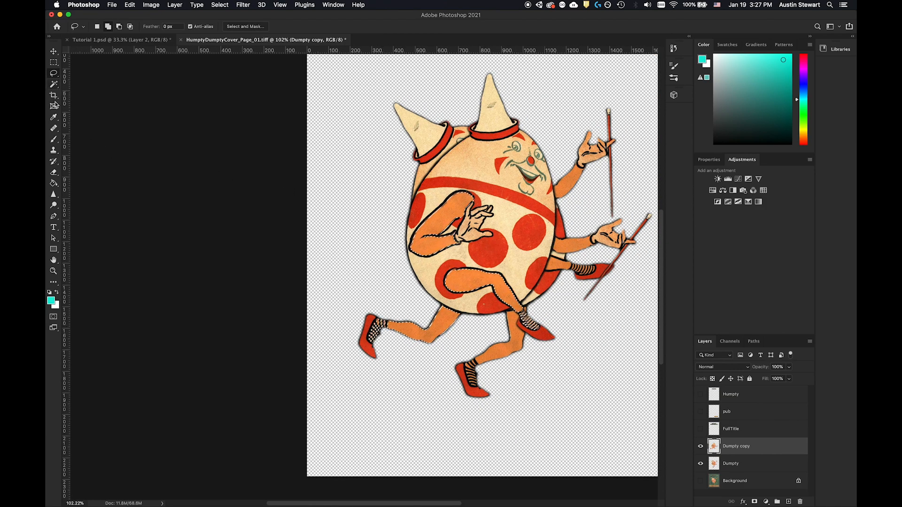
left_click(53, 84)
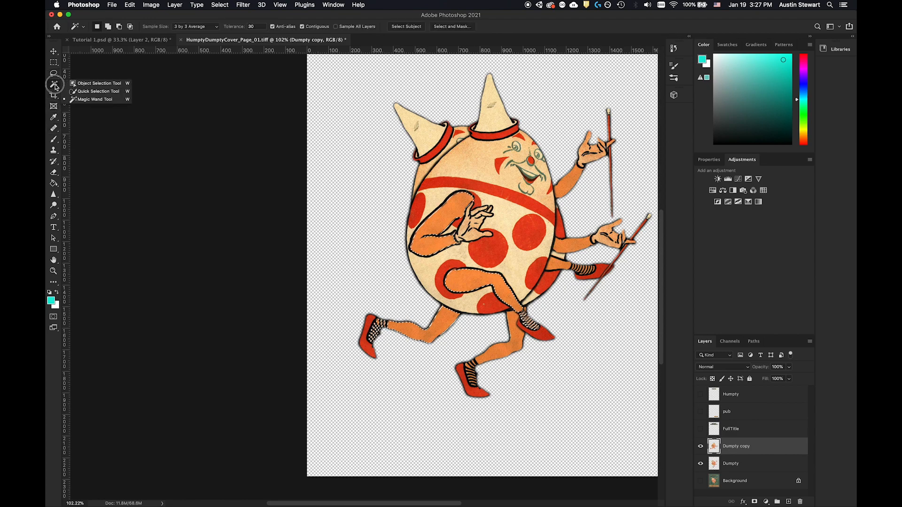
left_click(94, 88)
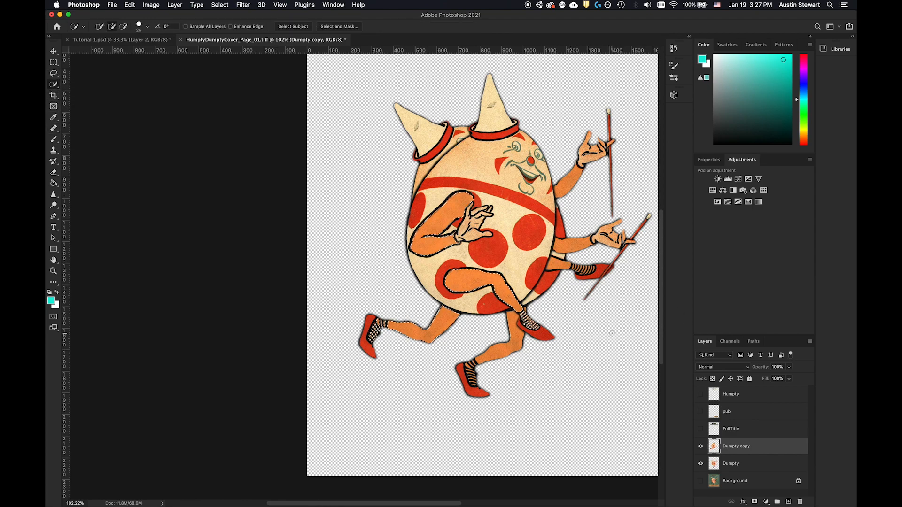
scroll(582, 244, "up", 5)
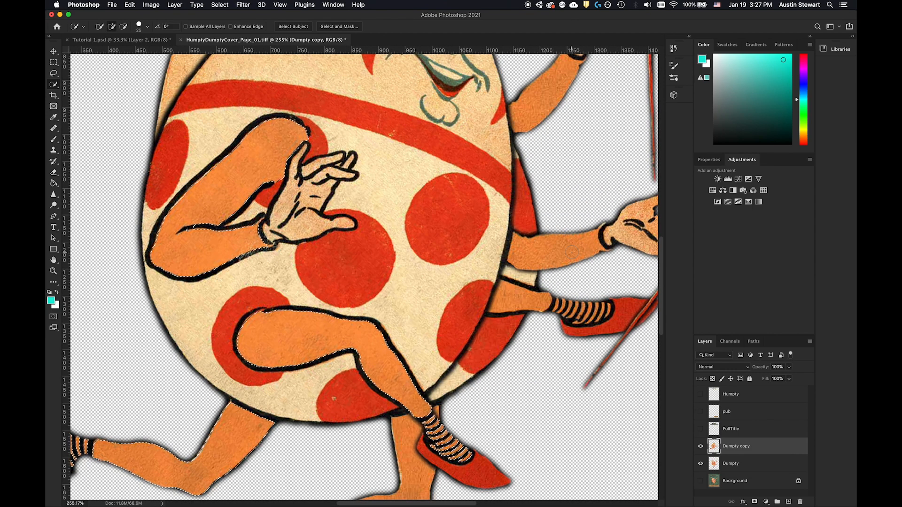
left_click_drag(572, 252, 560, 250)
scroll(220, 172, "down", 10)
scroll(355, 290, "up", 5)
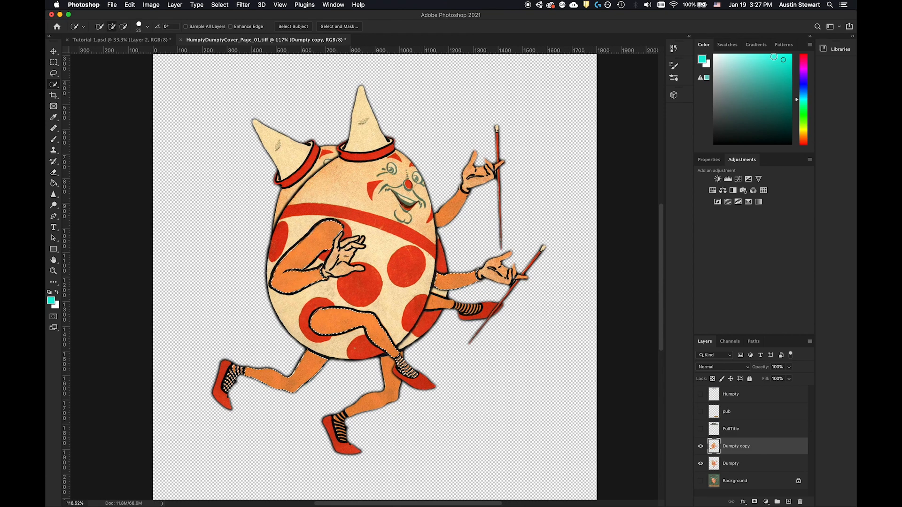
Set up the Brush tool with an opacity of 100%
left_click(52, 141)
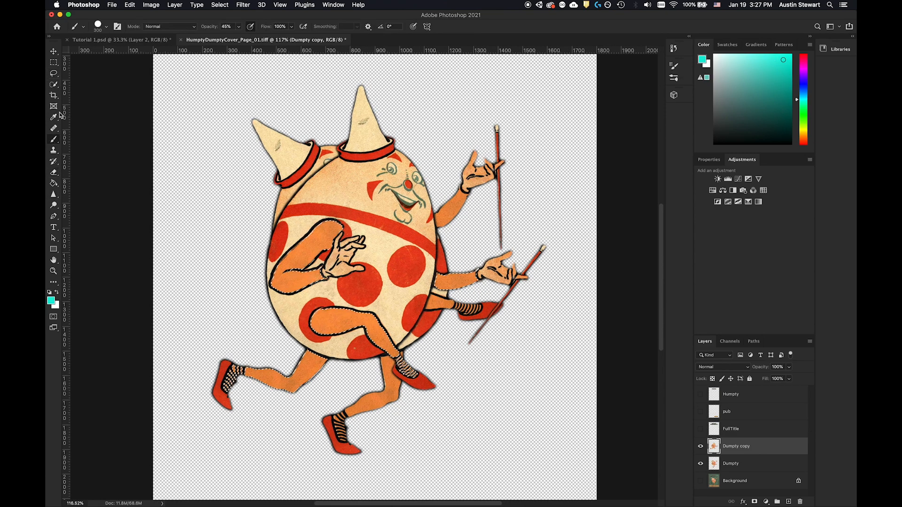
left_click(239, 28)
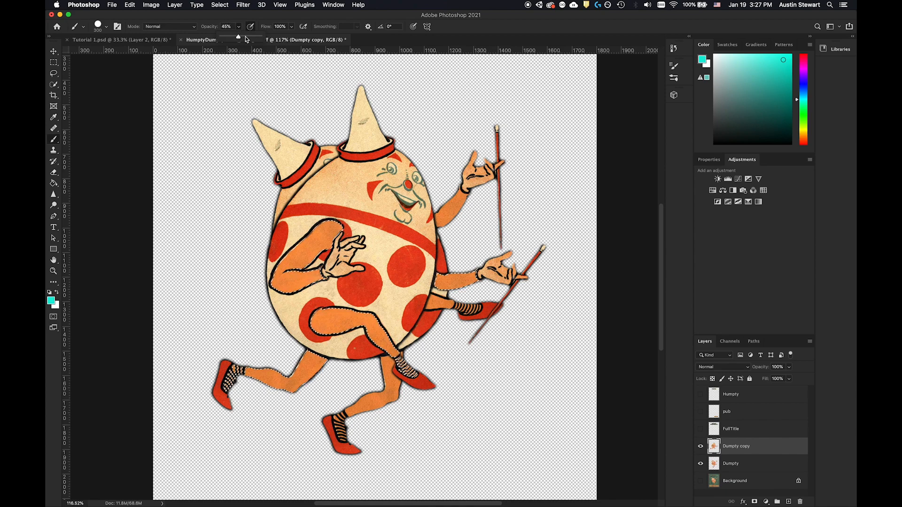
left_click_drag(245, 36, 247, 37)
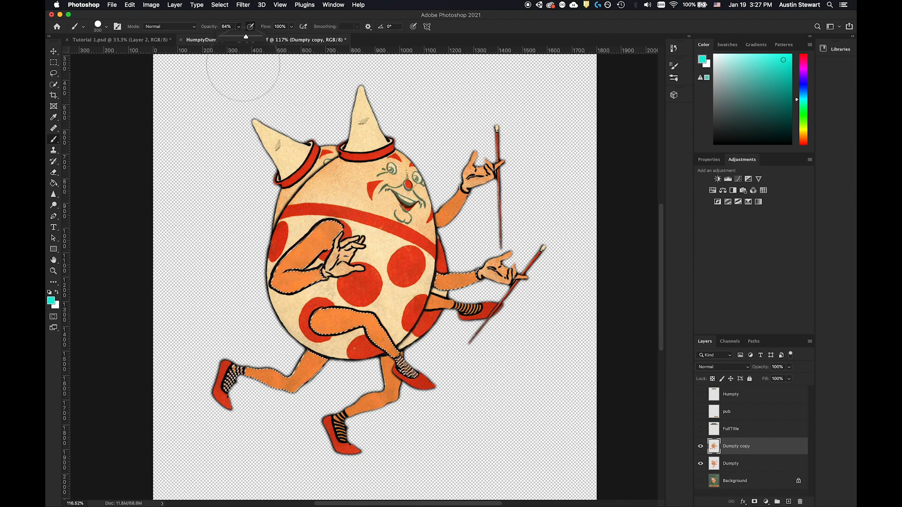
left_click_drag(246, 37, 270, 38)
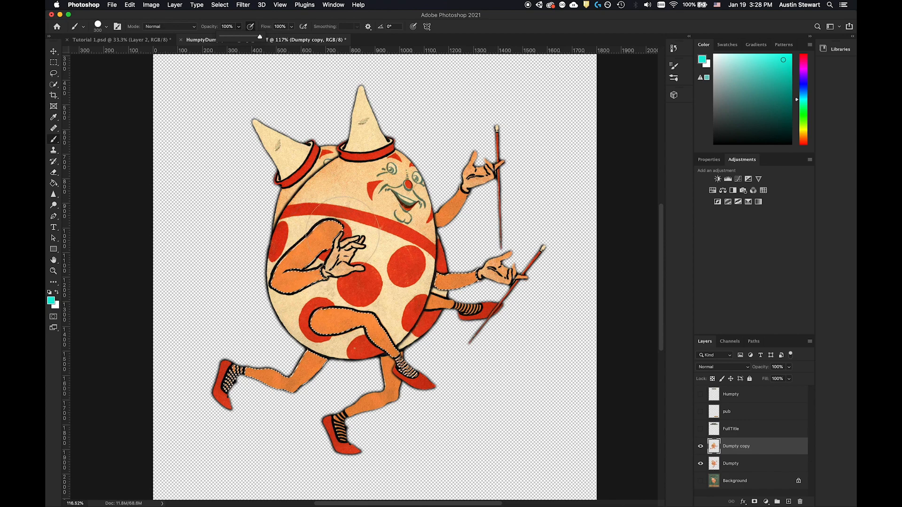
Try painting the selected front arm and crossing leg turquoise in Normal mode, and undo the strokes
left_click_drag(347, 231, 312, 294)
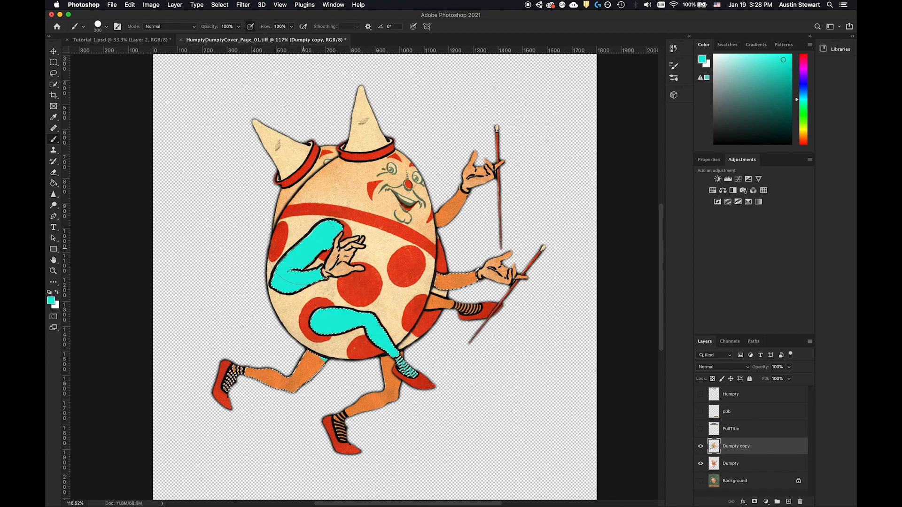
key("super+z")
key("super+z")
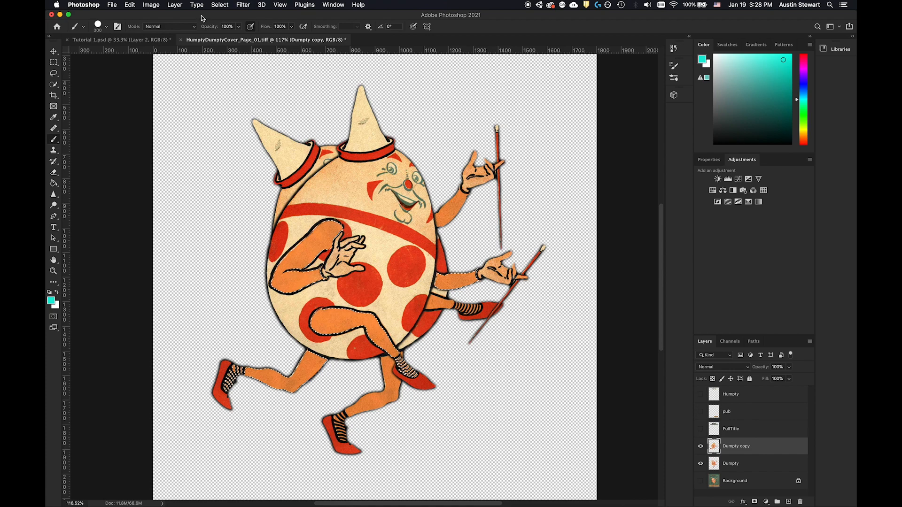
Set the brush mode to Multiply and paint turquoise over the selected front arm, crossing leg and trailing leg with their sock stripes
left_click(194, 28)
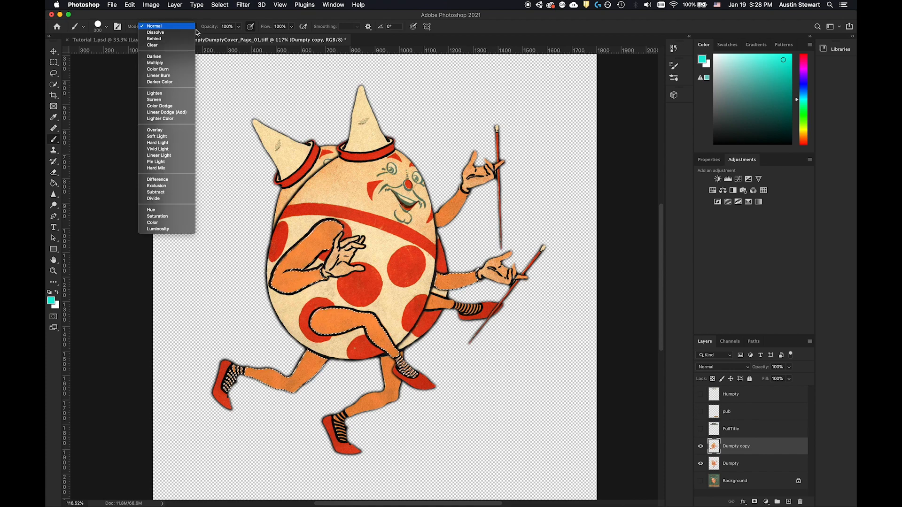
left_click(180, 64)
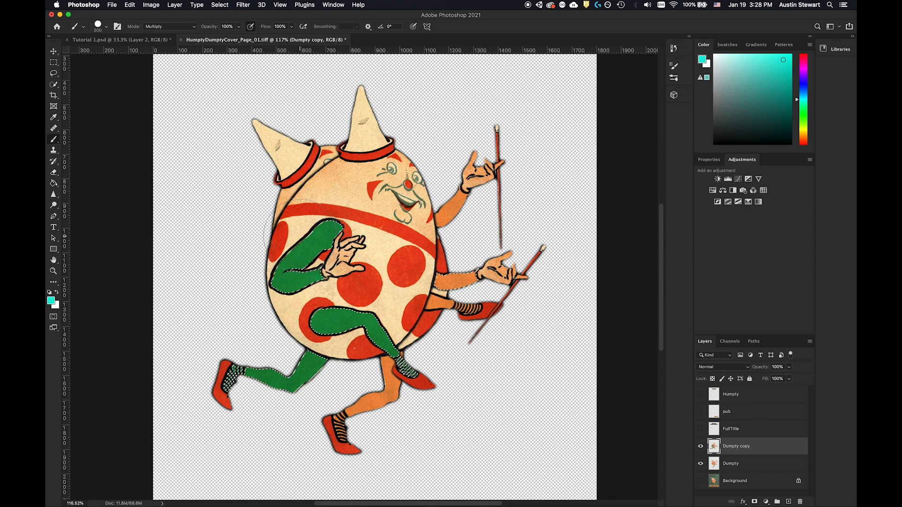
scroll(303, 233, "up", 5)
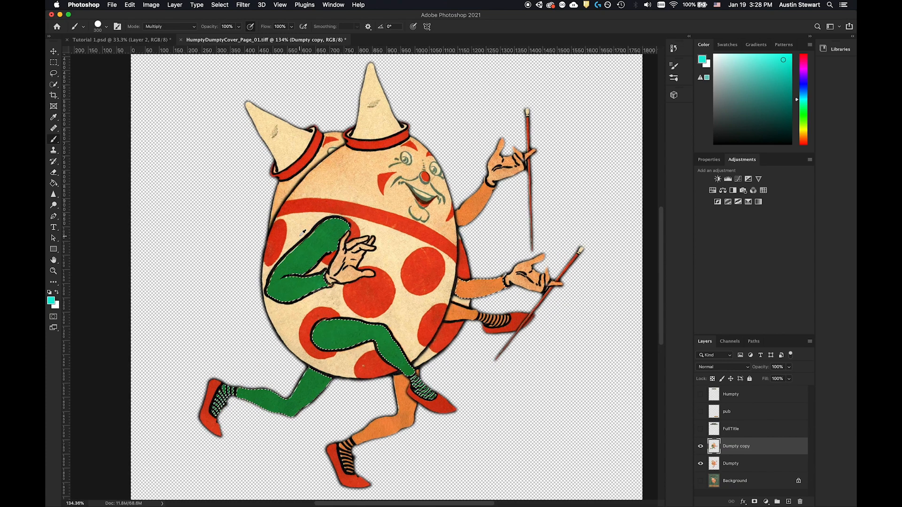
scroll(303, 233, "down", 6)
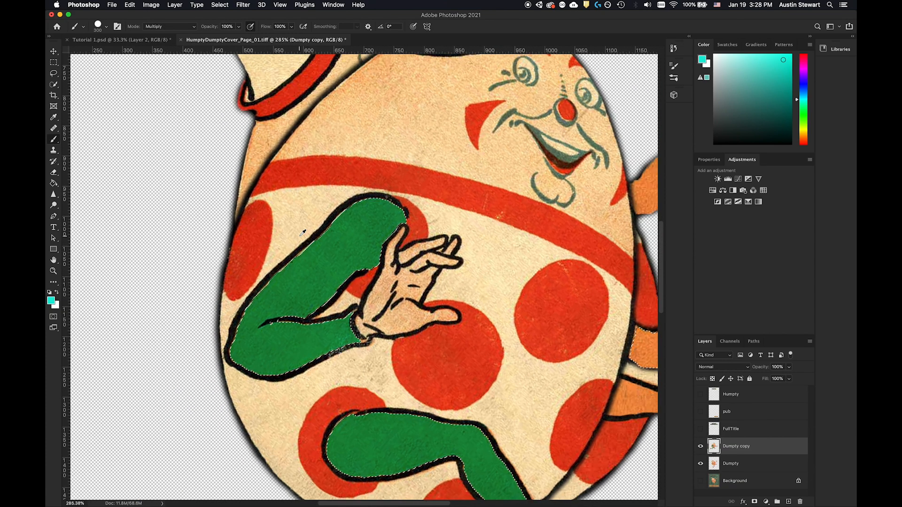
Undo the Multiply painting on the front arm, crossing leg and trailing leg
scroll(300, 237, "up", 4)
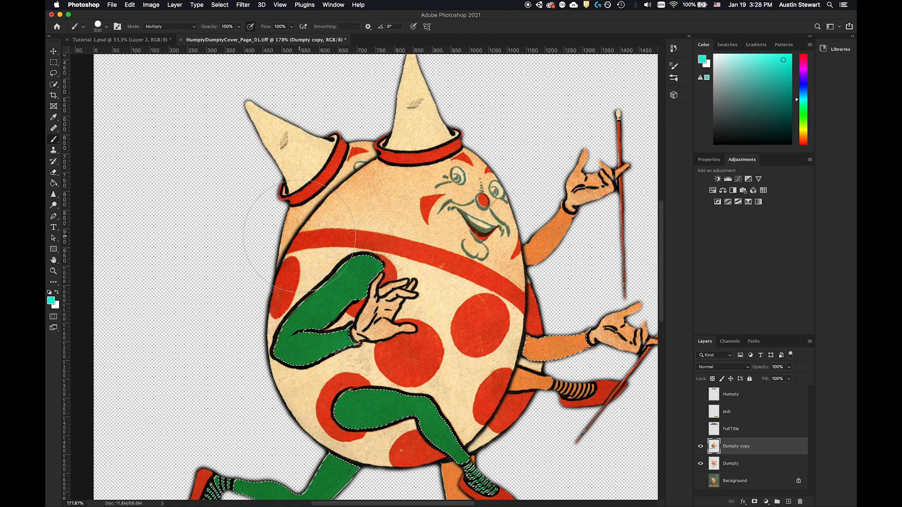
key("super+z")
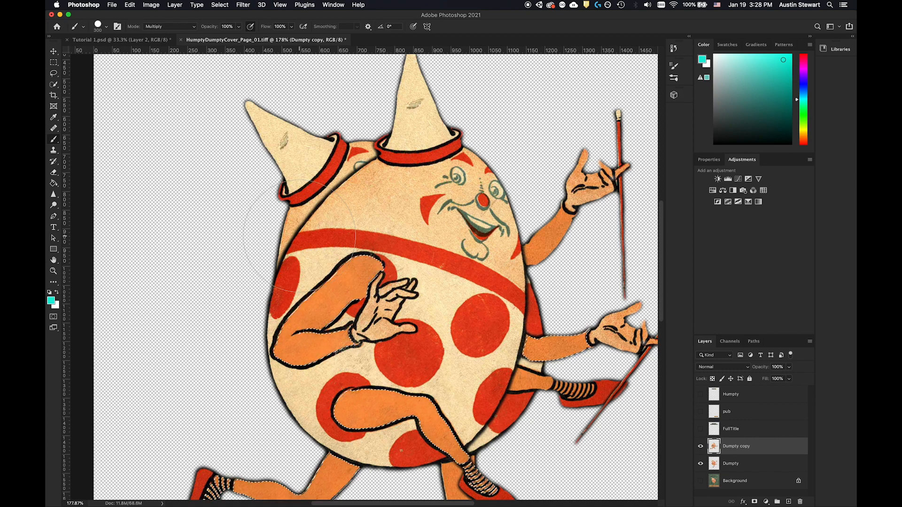
Try painting the selected front arm turquoise in Screen and Overlay brush modes, undoing the strokes
left_click(194, 28)
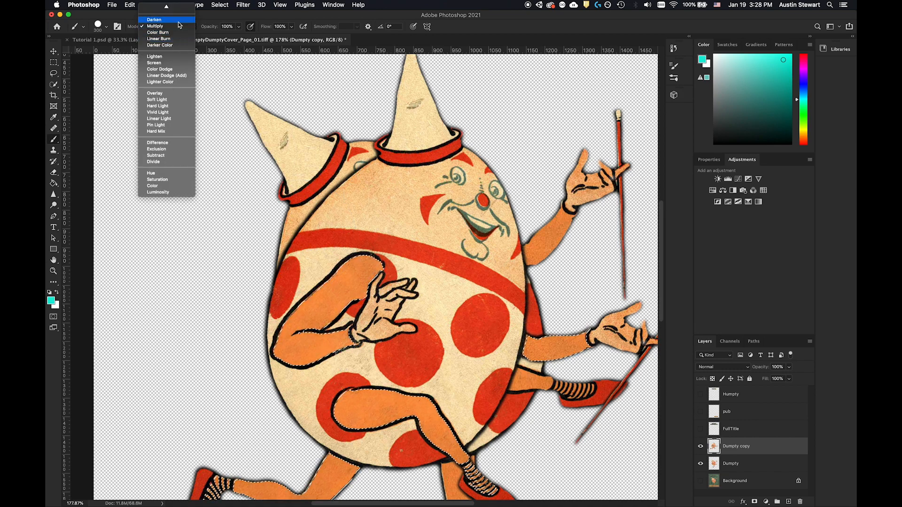
left_click(180, 61)
mouse_move(367, 270)
left_mouse_down()
mouse_move(301, 317)
mouse_move(275, 372)
left_mouse_up()
key("super+z")
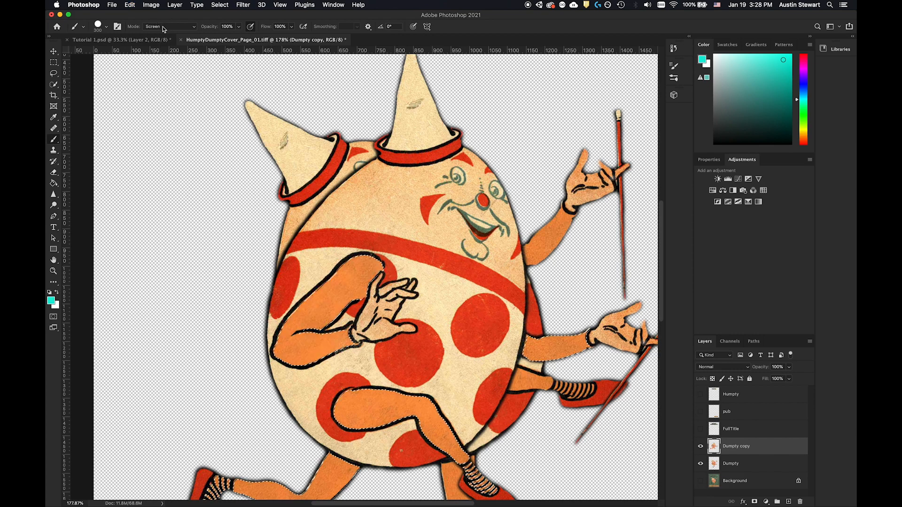
left_click(173, 27)
left_click(175, 63)
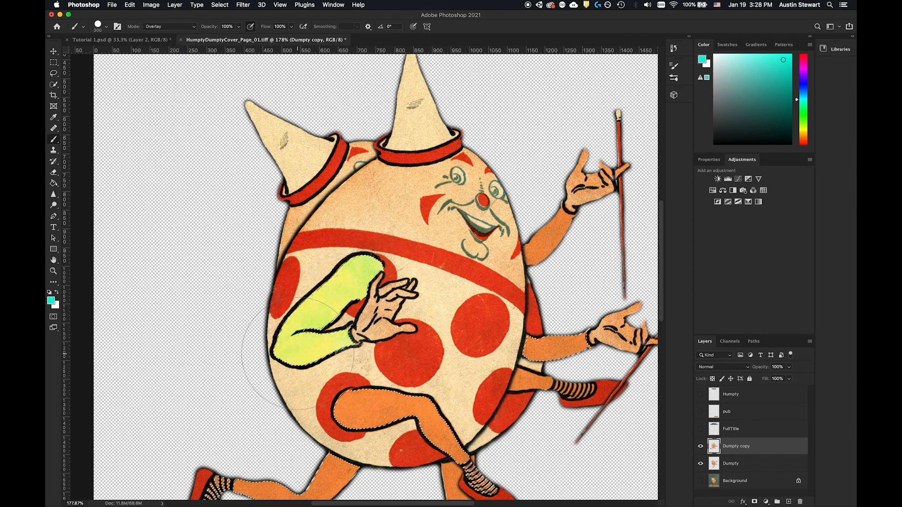
key("super+z")
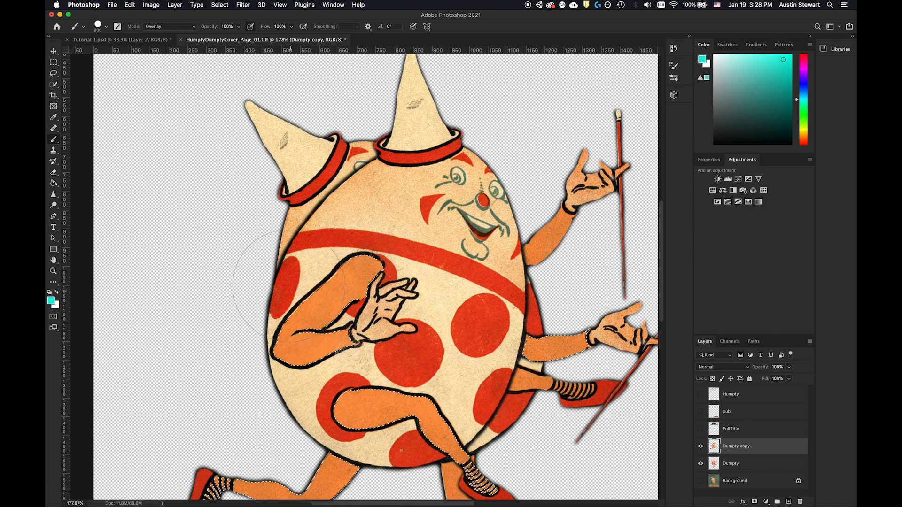
Try painting the selected front arm and crossing leg in Soft Light brush mode, and undo the strokes
left_click(191, 27)
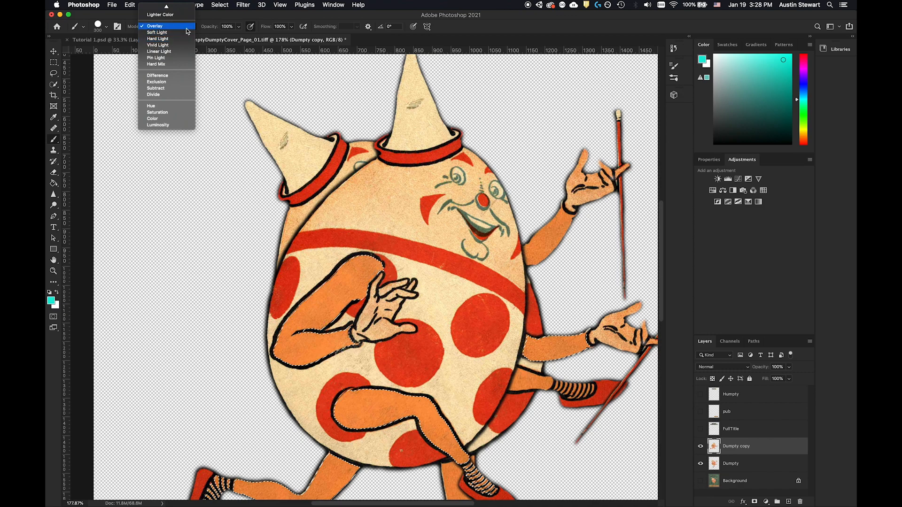
left_click(187, 32)
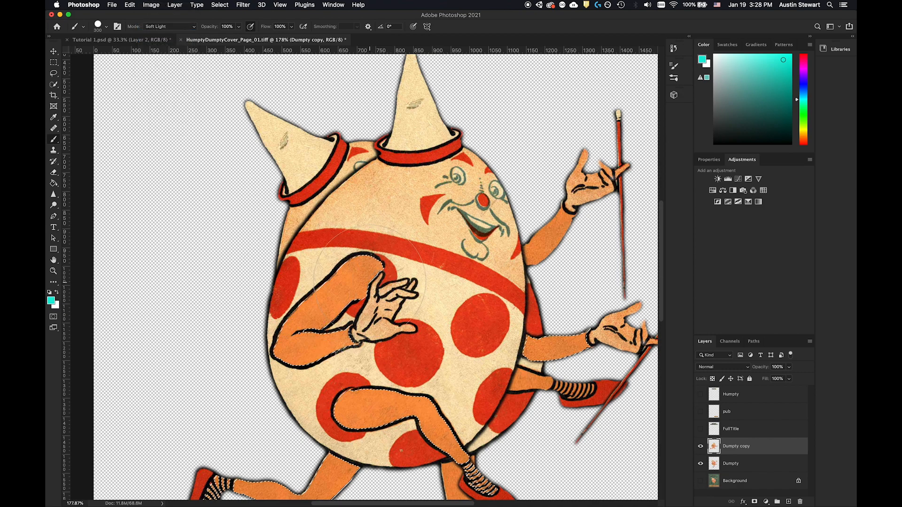
left_click_drag(300, 329, 357, 278)
left_click_drag(303, 390, 357, 336)
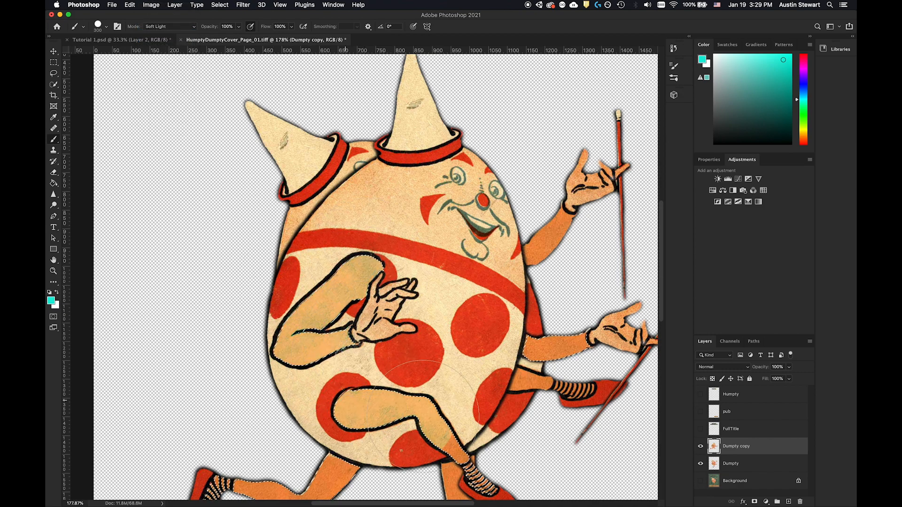
key("super+z")
key("super+z")
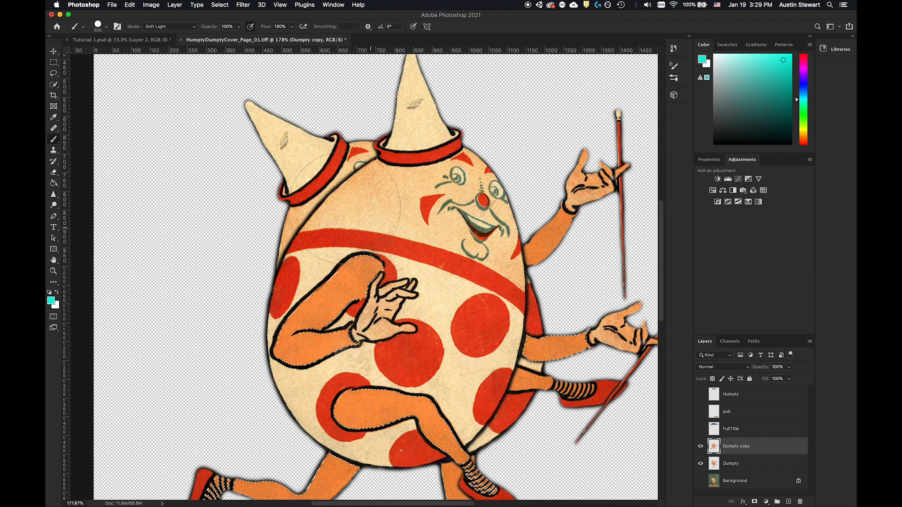
Try painting the selected front arm in Lighter Color brush mode, and undo the stroke
left_click(193, 26)
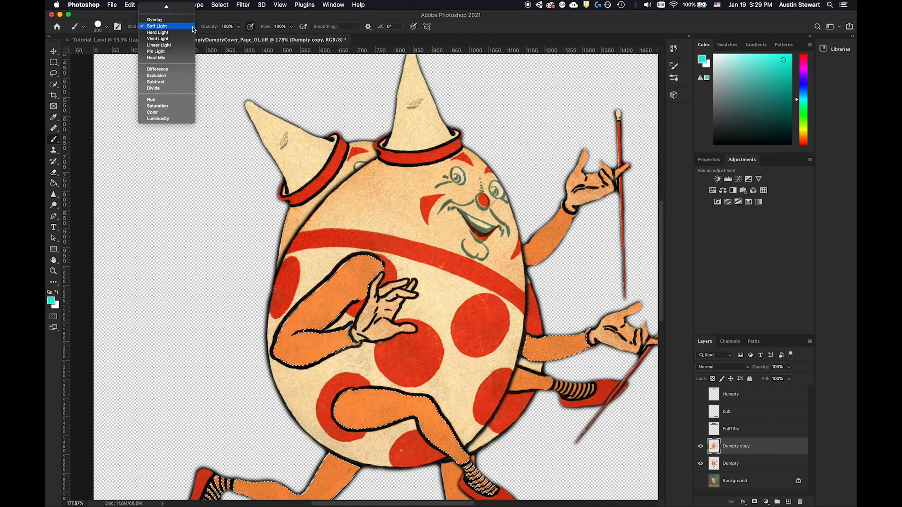
scroll(180, 73, "up", 10)
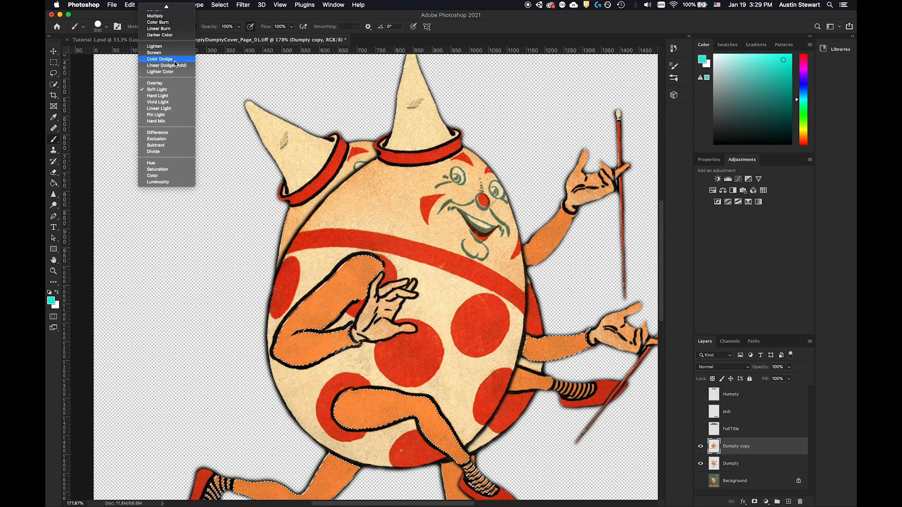
left_click(170, 71)
mouse_move(369, 268)
left_mouse_down()
mouse_move(327, 296)
mouse_move(292, 348)
left_mouse_up()
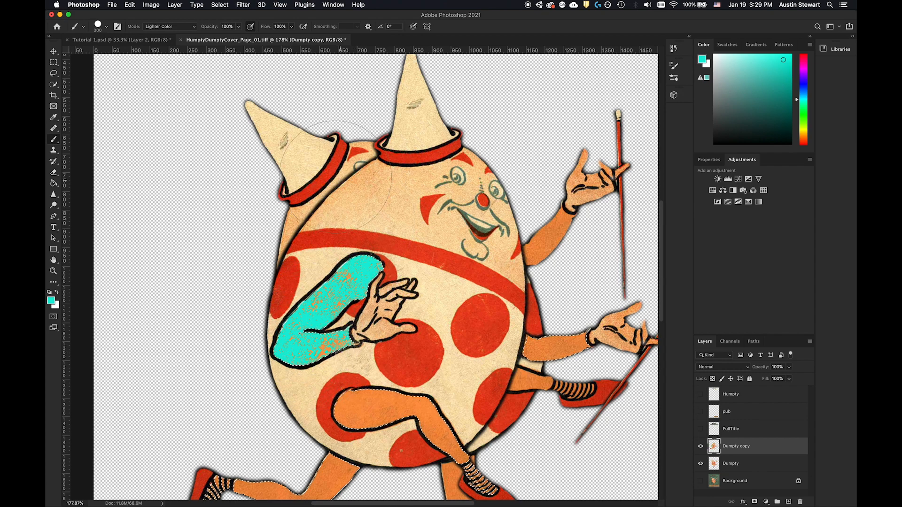
key("super+z")
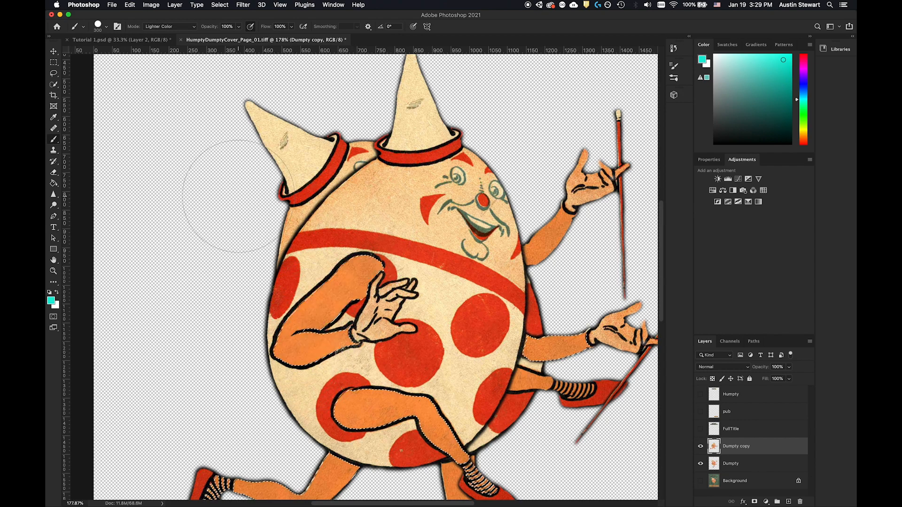
Set the brush to Normal mode at 65% opacity and try painting the front arm turquoise
left_click(192, 29)
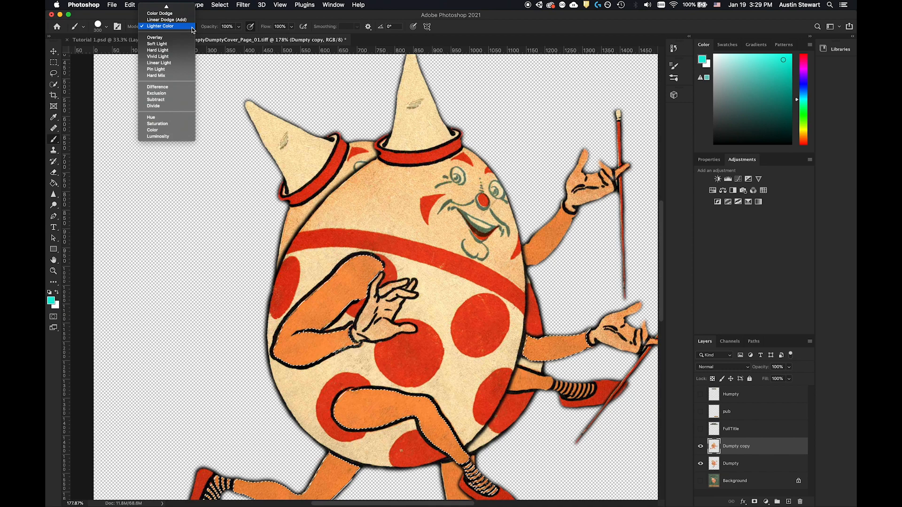
scroll(163, 108, "up", 2)
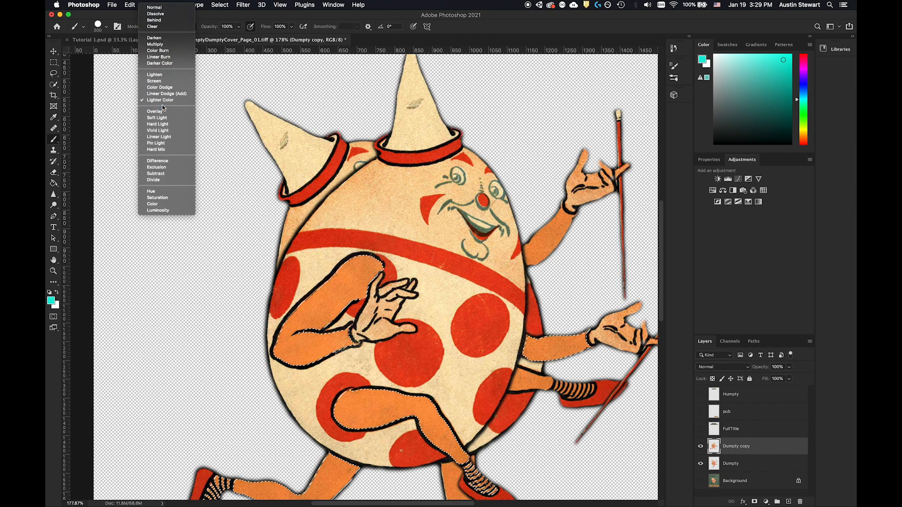
left_click(175, 9)
left_click(239, 27)
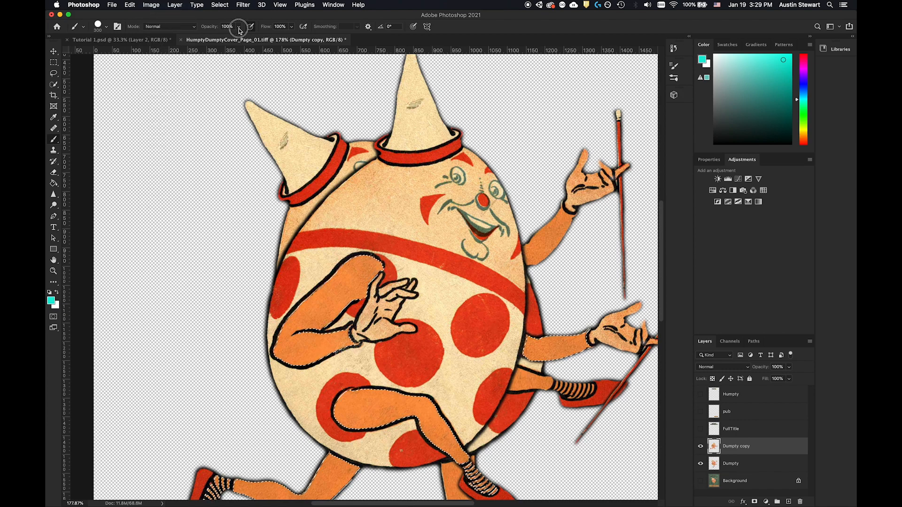
left_click_drag(228, 39, 225, 40)
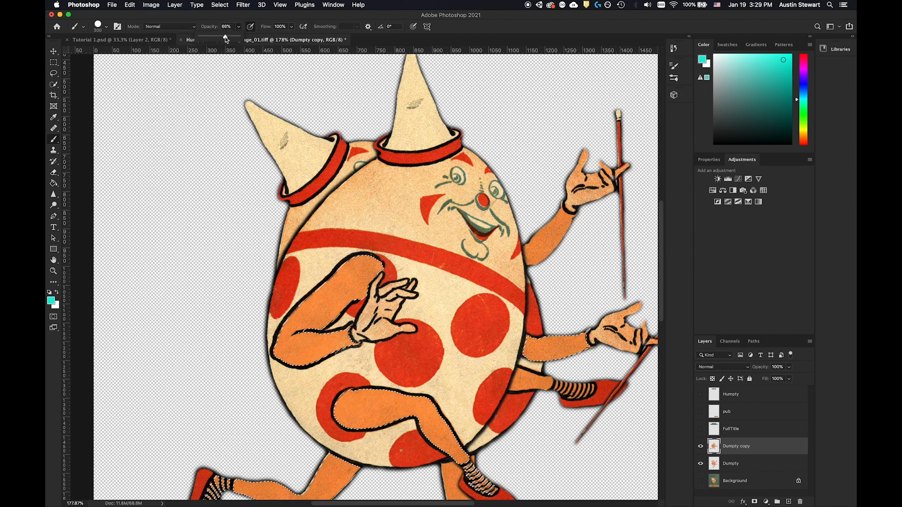
left_click_drag(352, 282, 306, 334)
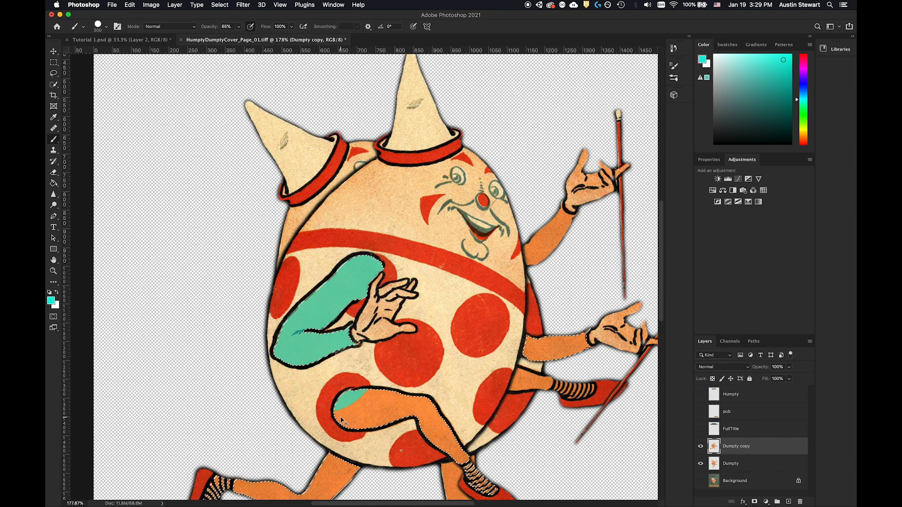
Set the brush mode to Multiply and paint several turquoise passes over the selected front arm, crossing leg and trailing leg
left_click(193, 28)
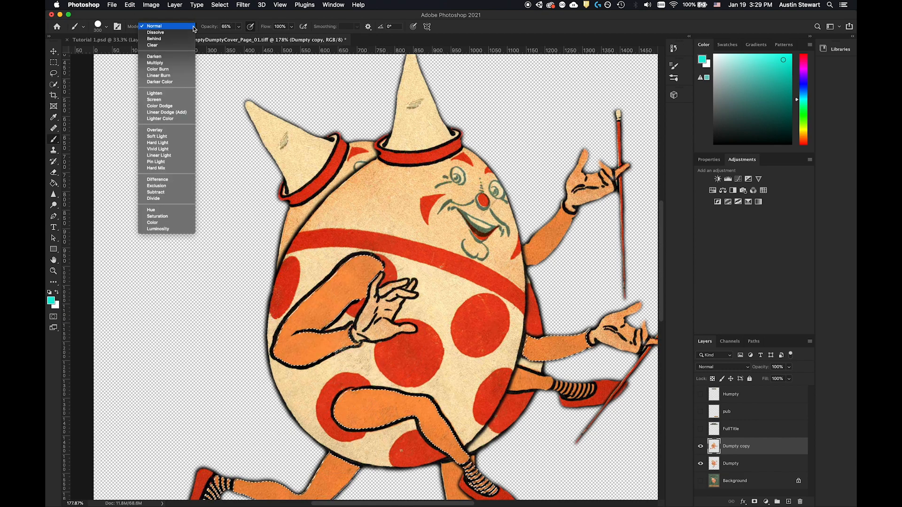
left_click(166, 63)
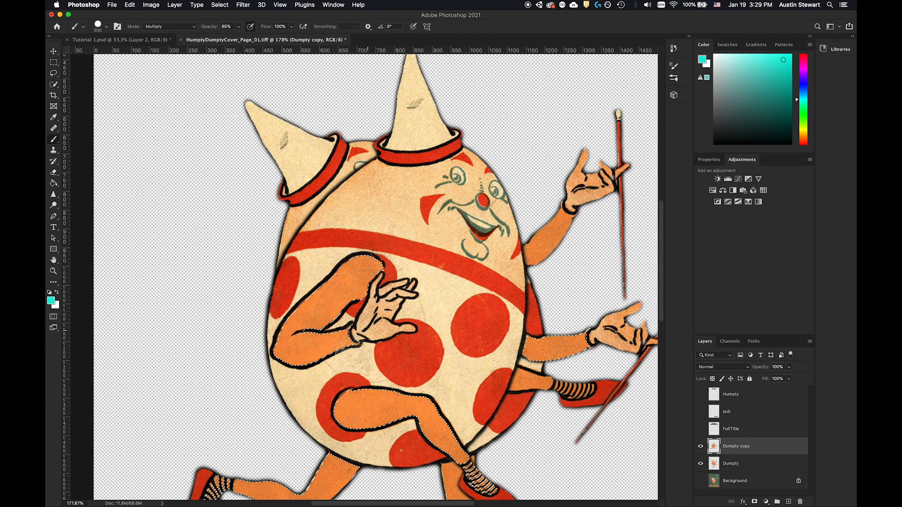
mouse_move(310, 329)
left_mouse_down()
mouse_move(280, 352)
mouse_move(400, 469)
mouse_move(449, 453)
mouse_move(424, 499)
mouse_move(277, 504)
mouse_move(125, 484)
left_mouse_up()
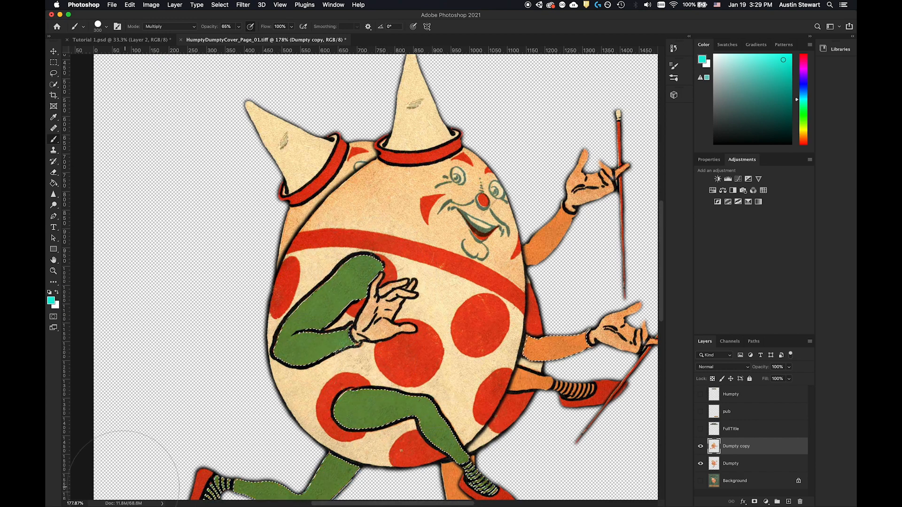
mouse_move(347, 281)
left_mouse_down()
mouse_move(324, 305)
mouse_move(320, 355)
mouse_move(357, 475)
mouse_move(156, 475)
left_mouse_up()
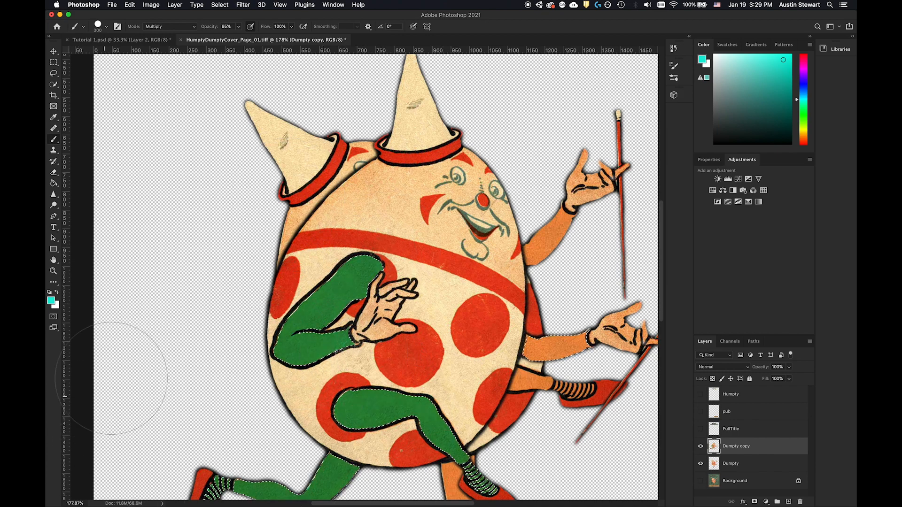
mouse_move(357, 277)
left_mouse_down()
mouse_move(310, 338)
mouse_move(390, 374)
left_mouse_up()
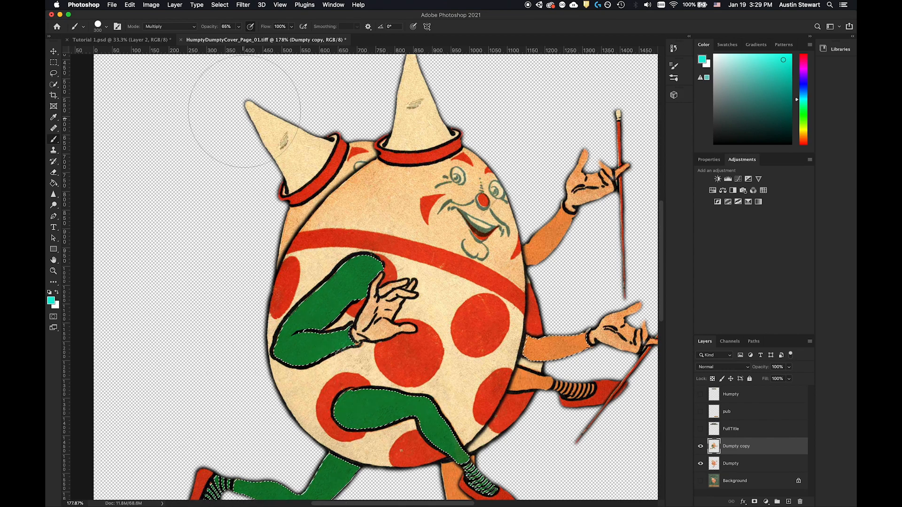
Switch the brush mode to Screen and paint turquoise over the selected front arm, crossing leg and trailing leg
left_click(185, 27)
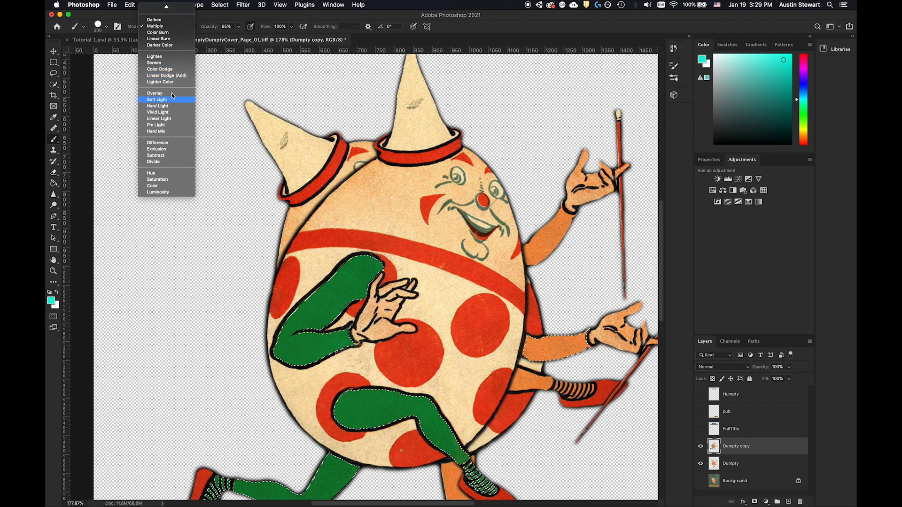
left_click(165, 64)
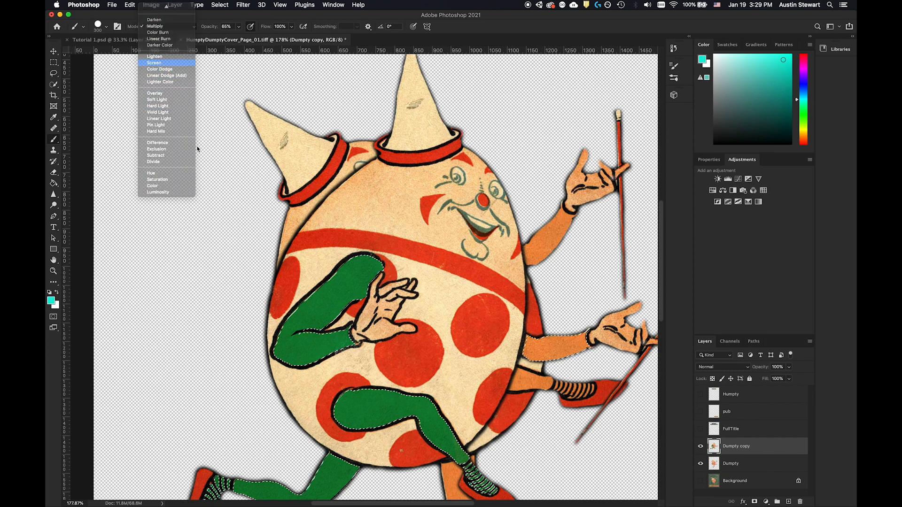
mouse_move(357, 278)
left_mouse_down()
mouse_move(303, 336)
mouse_move(316, 377)
mouse_move(465, 469)
mouse_move(401, 503)
mouse_move(311, 502)
mouse_move(153, 470)
left_mouse_up()
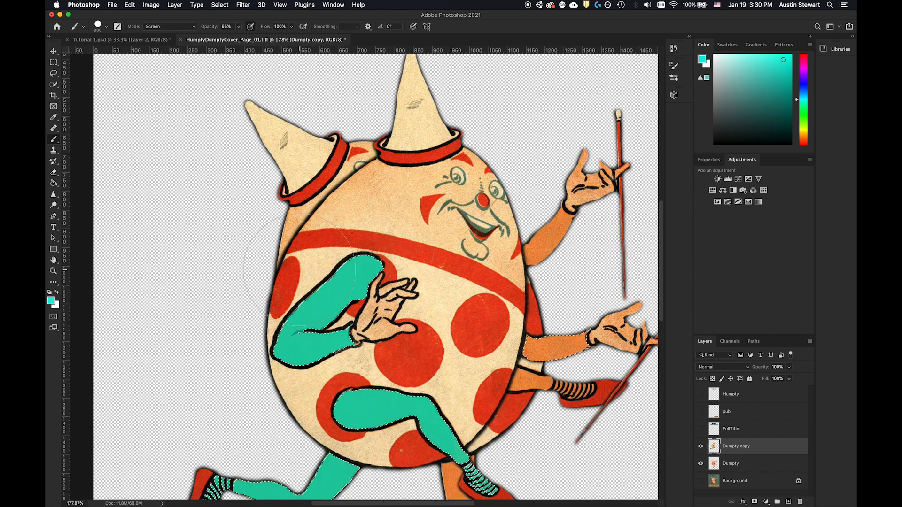
Paint the selected lower arm behind the egg with the turquoise Screen brush
scroll(322, 268, "up", 2)
scroll(322, 267, "up", 8)
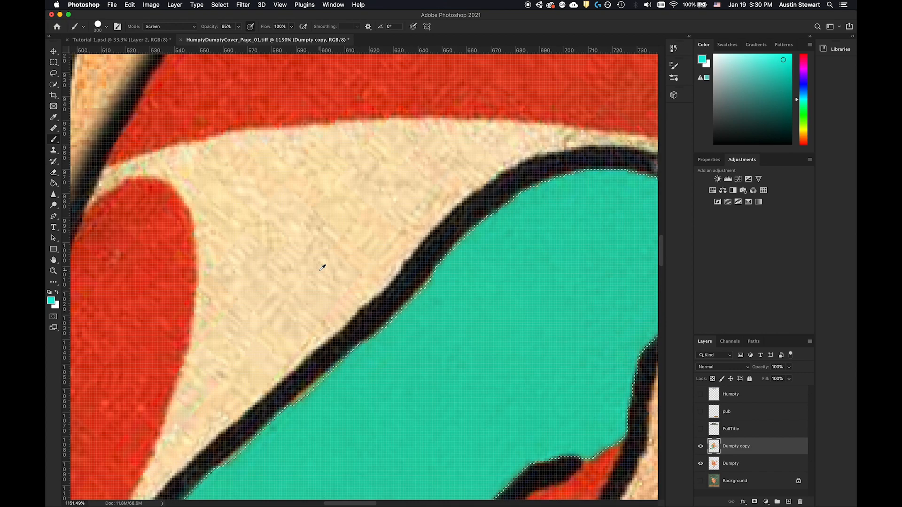
scroll(554, 302, "down", 5)
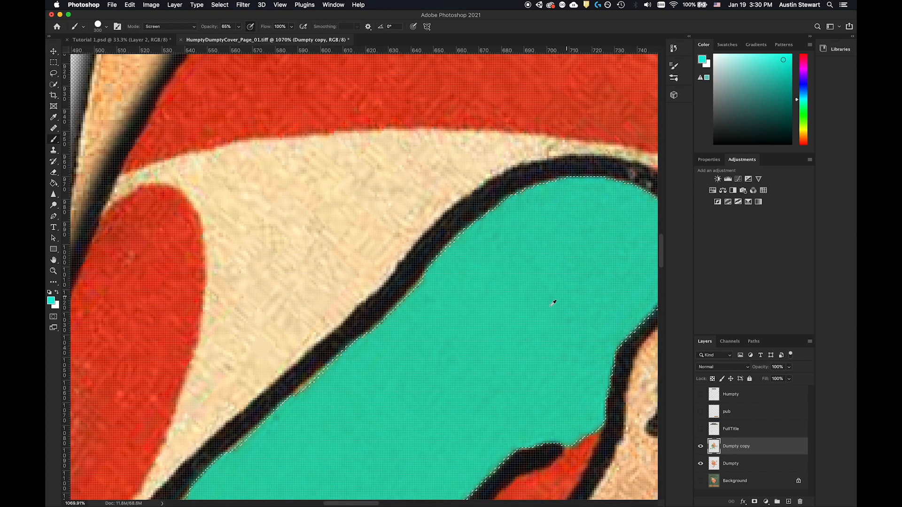
scroll(522, 337, "down", 8)
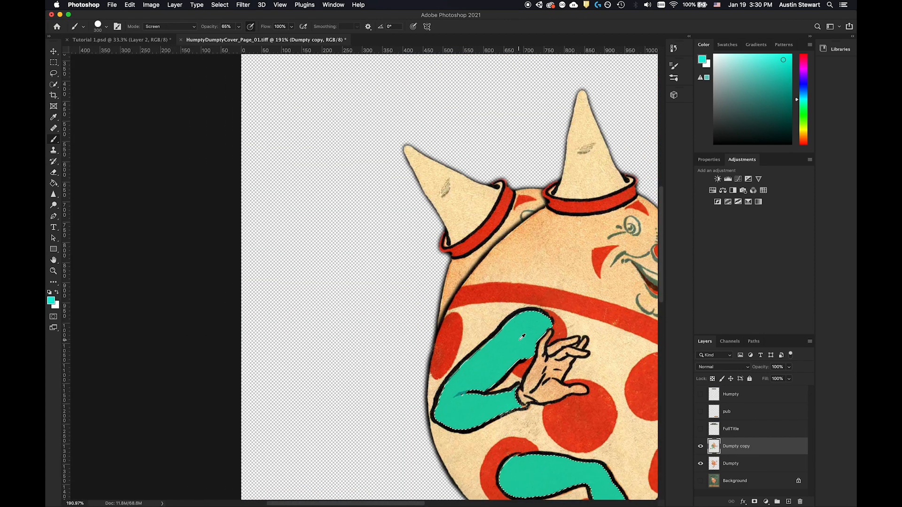
scroll(379, 255, "up", 4)
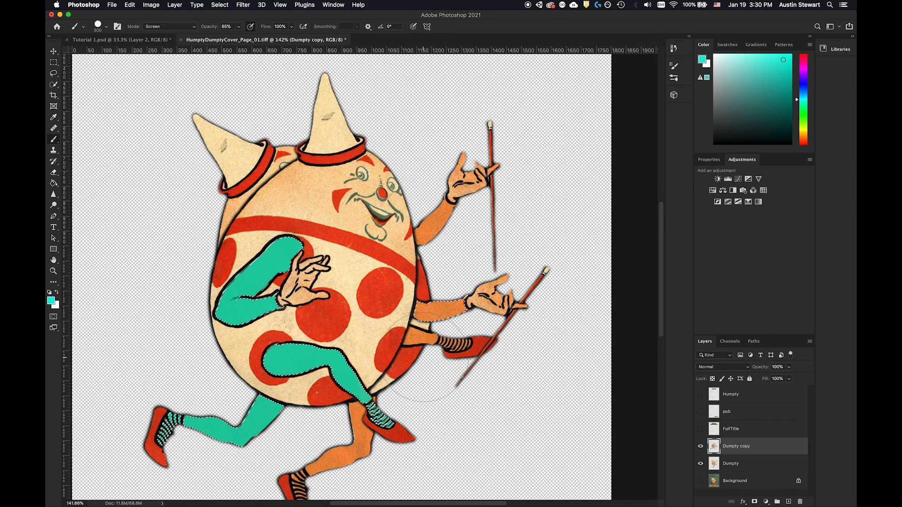
left_click(444, 313)
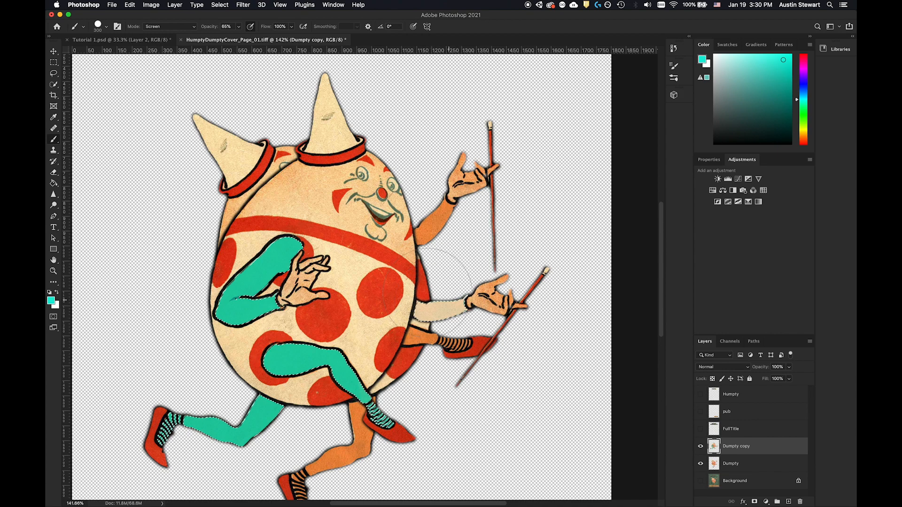
Set the brush mode to Multiply, paint turquoise over the lower rear arm and the other selected limbs, and deselect
left_click(193, 28)
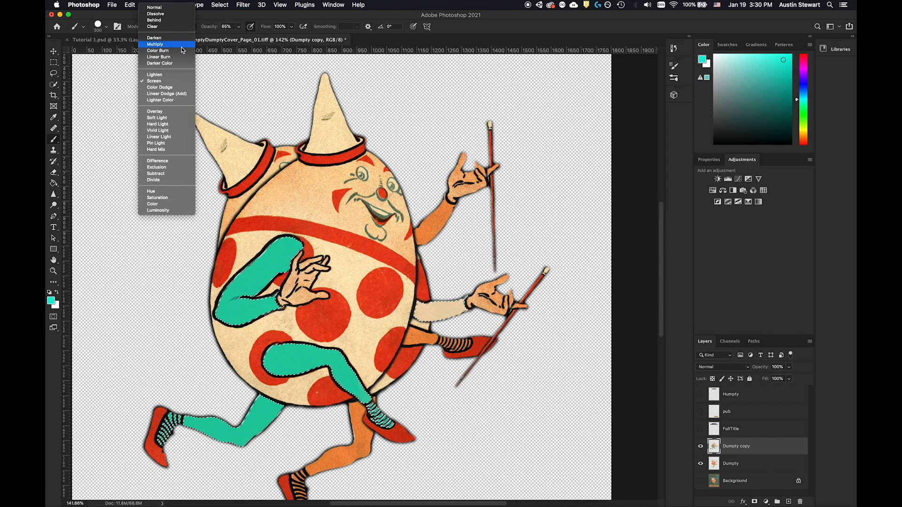
left_click(182, 44)
left_click_drag(437, 312, 479, 304)
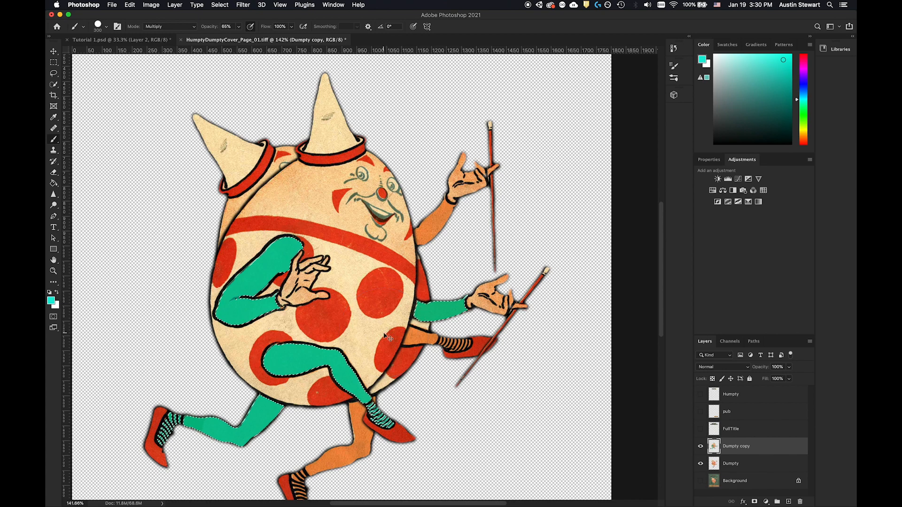
key("super+d")
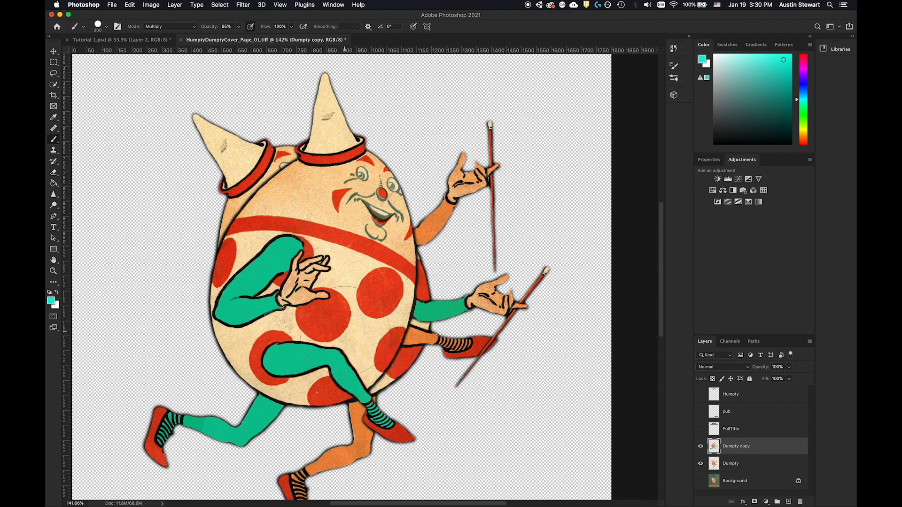
Select the upper red dot on the egg's belly, beside the raised hand, with the Quick Selection tool
scroll(347, 328, "down", 1)
scroll(348, 328, "down", 2)
scroll(348, 327, "up", 5)
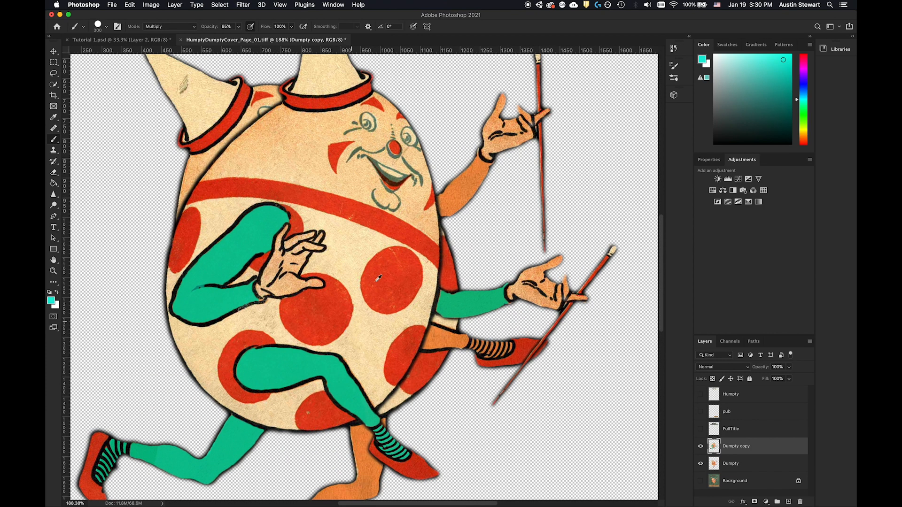
left_click(53, 85)
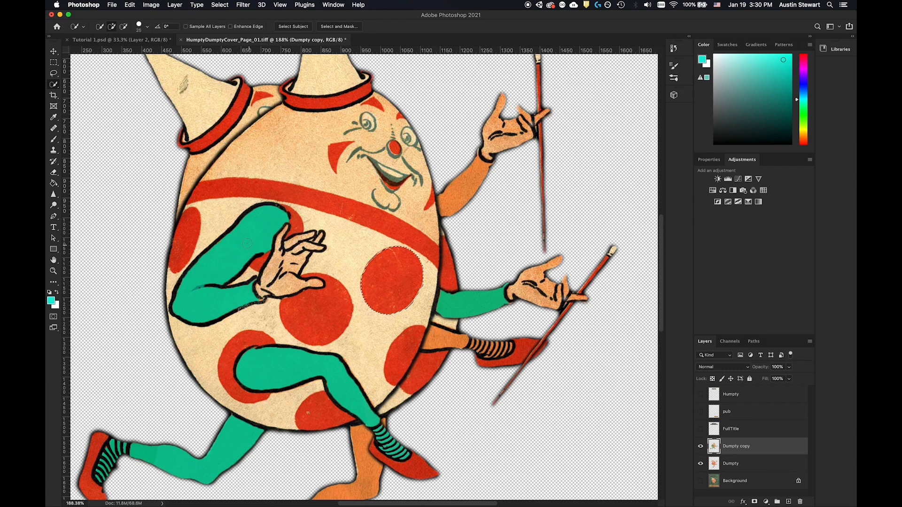
Set the foreground colour to magenta and paint over the selected dot with the brush in Multiply mode
left_click(54, 140)
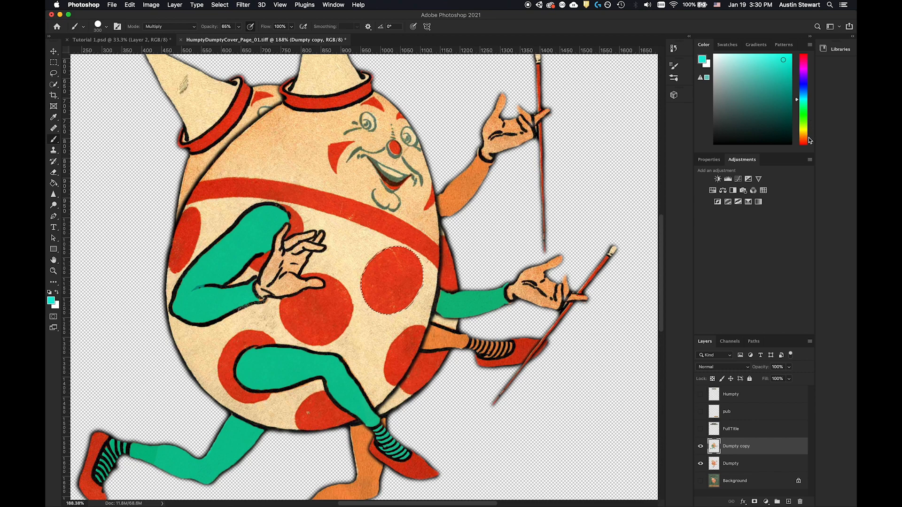
left_click_drag(804, 137, 803, 135)
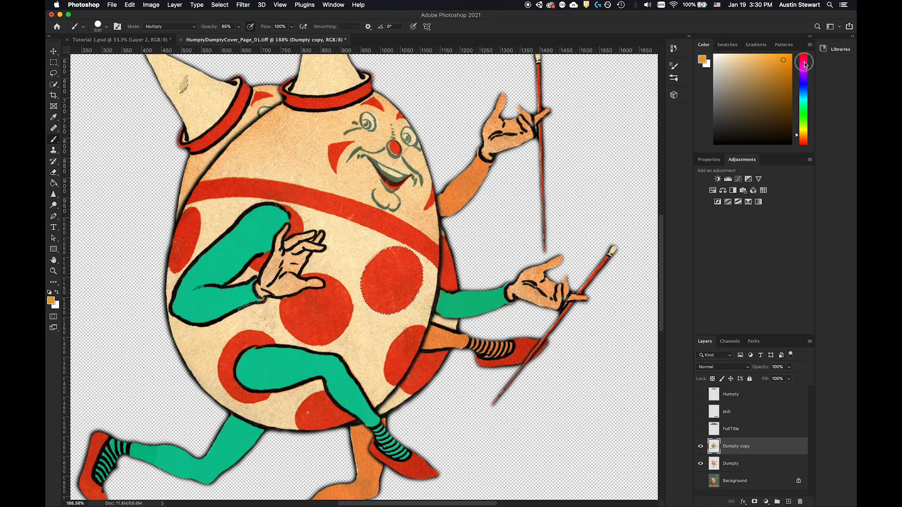
left_click(805, 65)
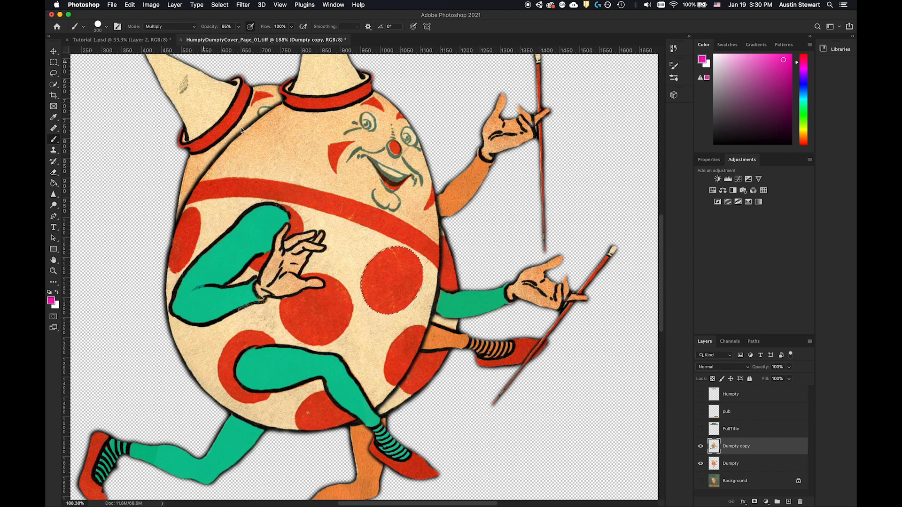
left_click_drag(381, 269, 382, 272)
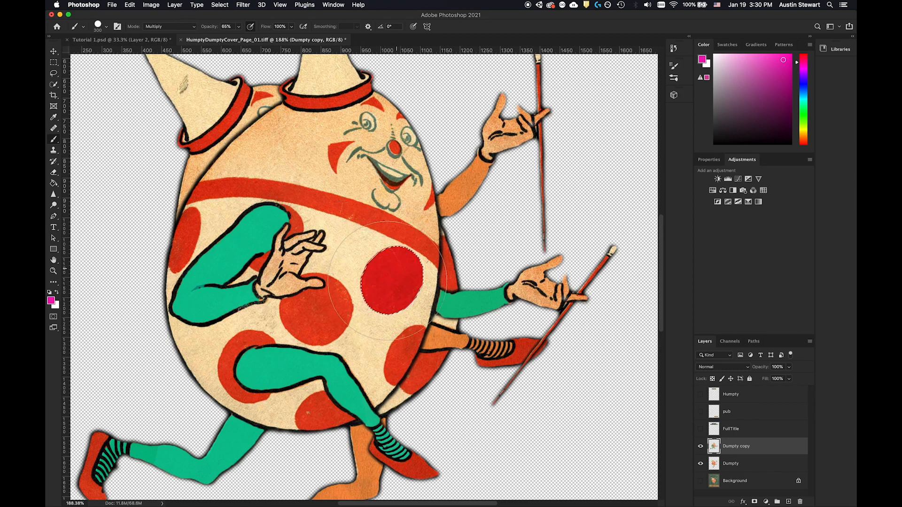
Switch the brush mode to Lighten, paint the selected dot magenta, and deselect it
left_click(194, 28)
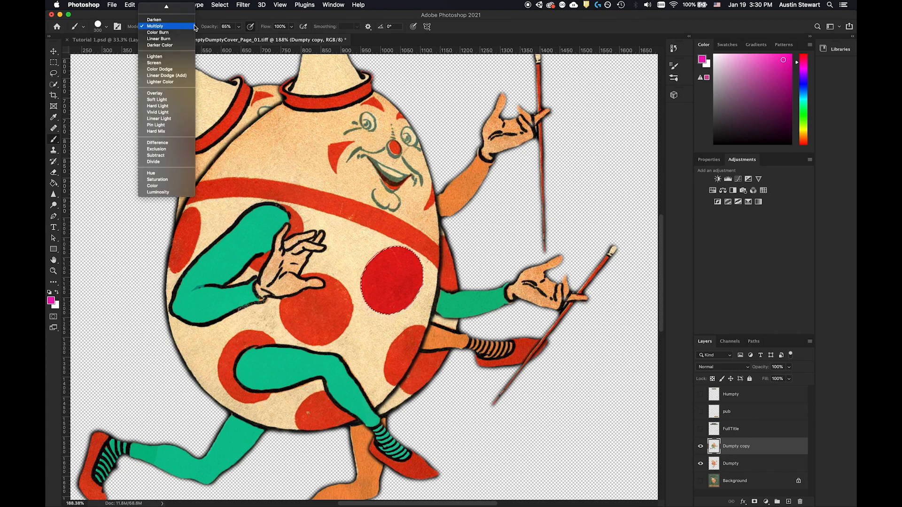
left_click(178, 57)
left_click(392, 282)
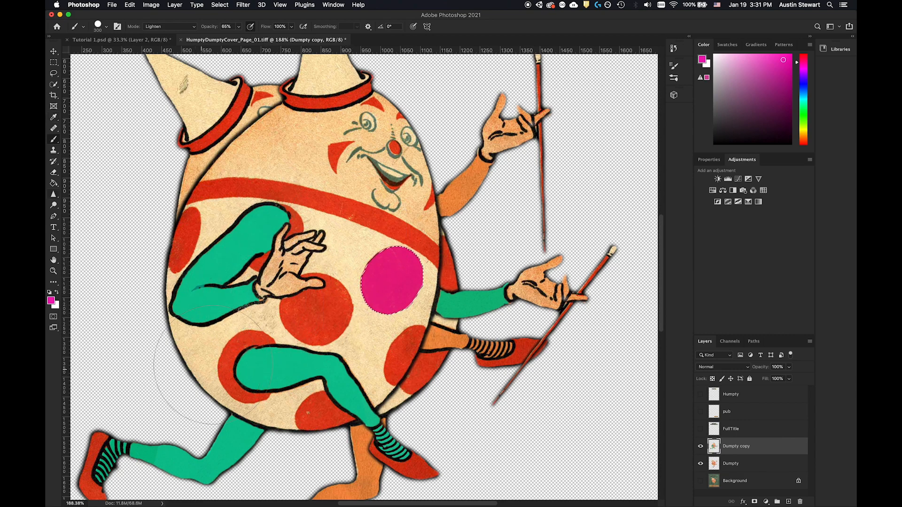
key("super+d")
scroll(369, 361, "down", 2)
scroll(371, 359, "down", 4)
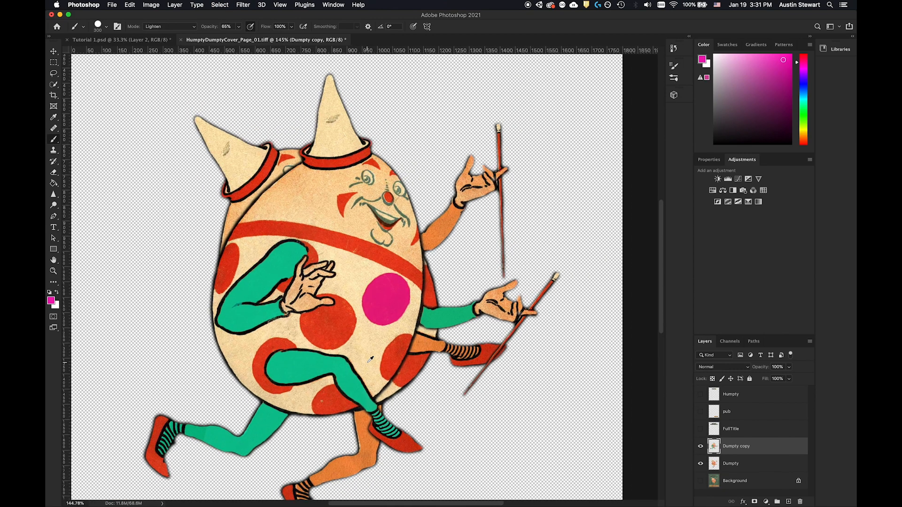
scroll(371, 360, "down", 3)
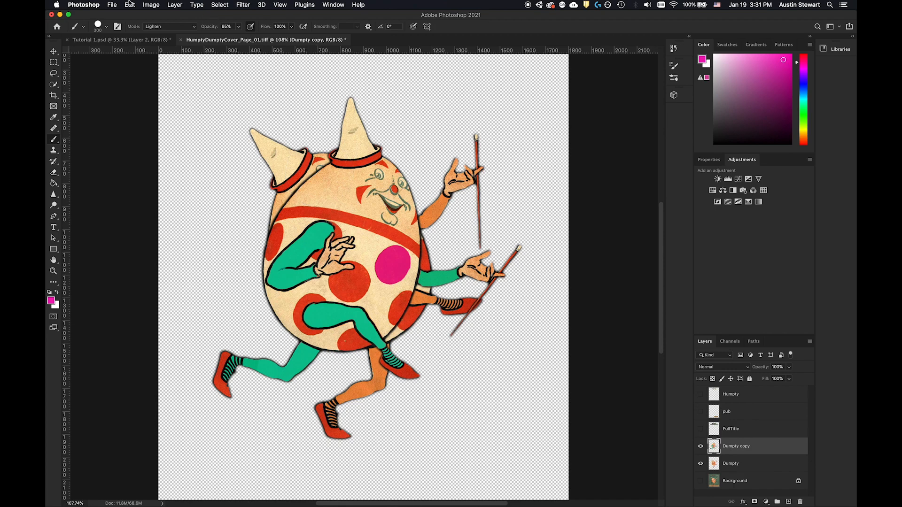
Open the Senju TIFF image from the ARTIS 212 SP 2021 folder
left_click(111, 6)
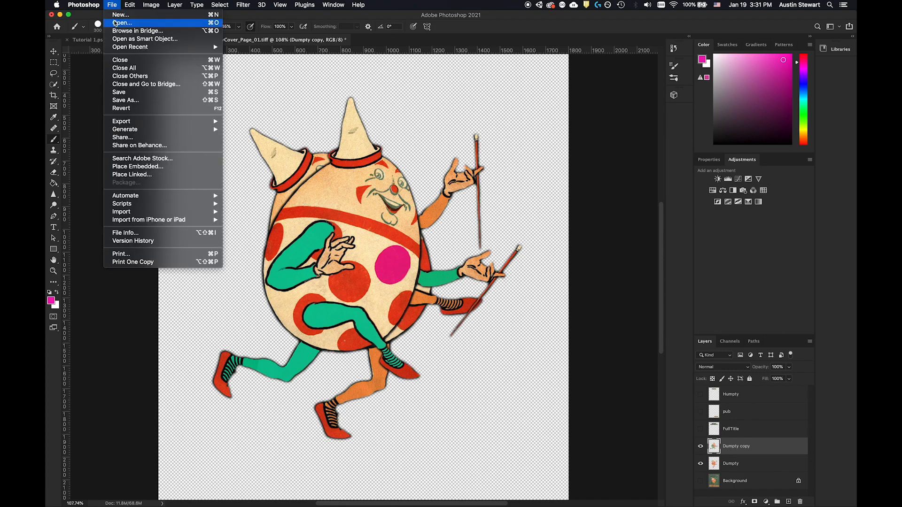
left_click(116, 23)
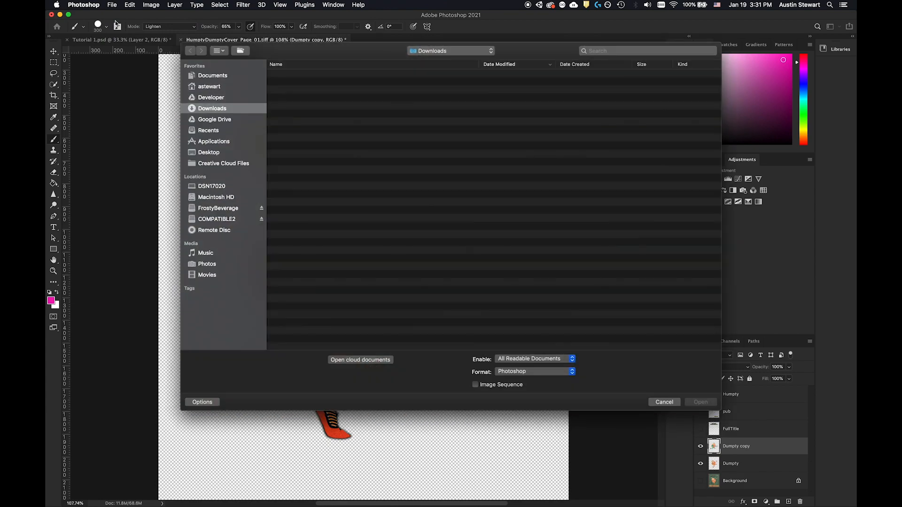
left_click(445, 52)
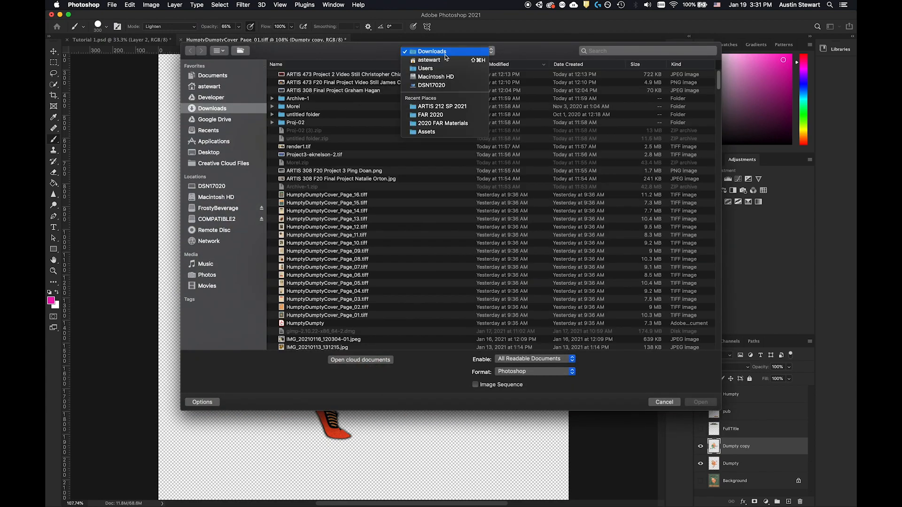
left_click(454, 109)
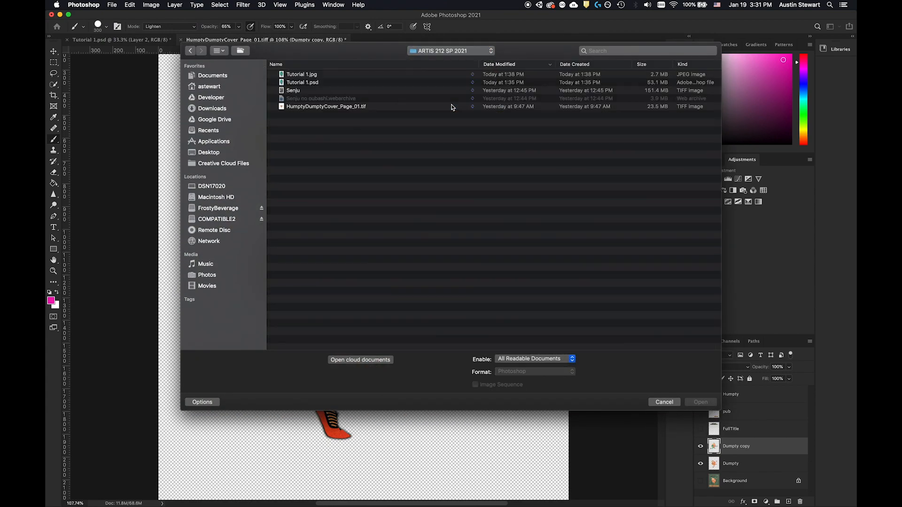
left_click(292, 92)
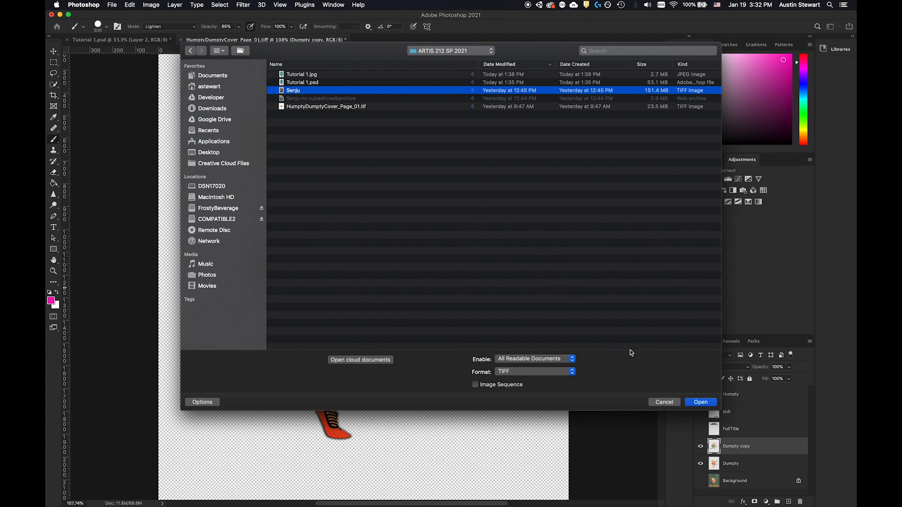
left_click(709, 402)
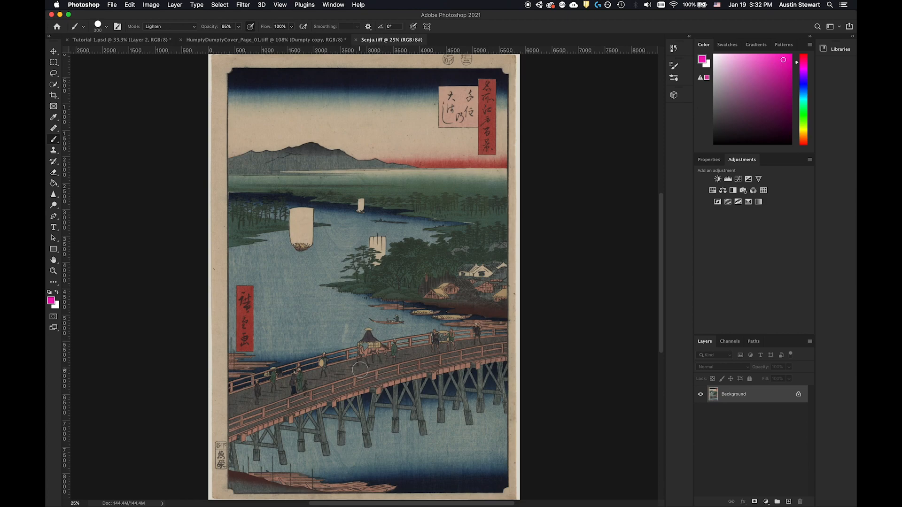
Copy the Dumpty copy layer from the HumptyDumptyCover_Page_01 document into the Senju document and move the figure onto the bridge
scroll(363, 366, "up", 2)
scroll(363, 366, "up", 15)
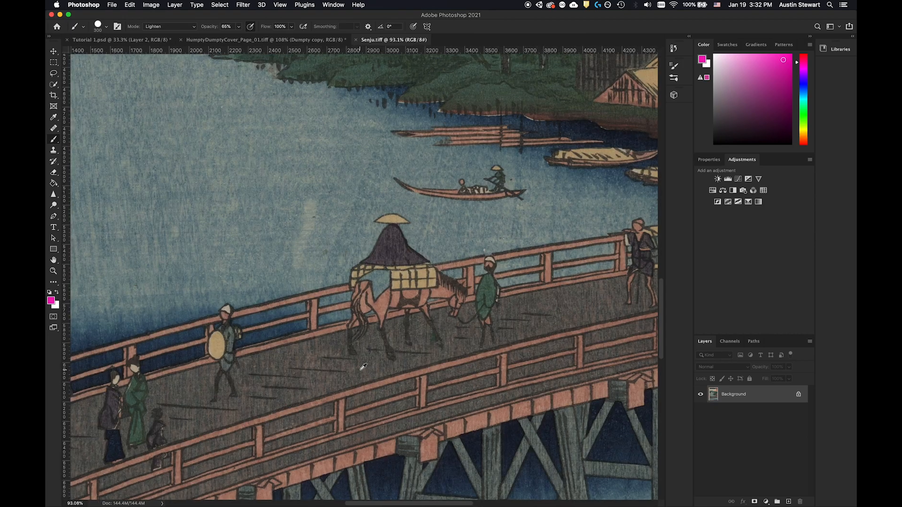
scroll(364, 367, "up", 4)
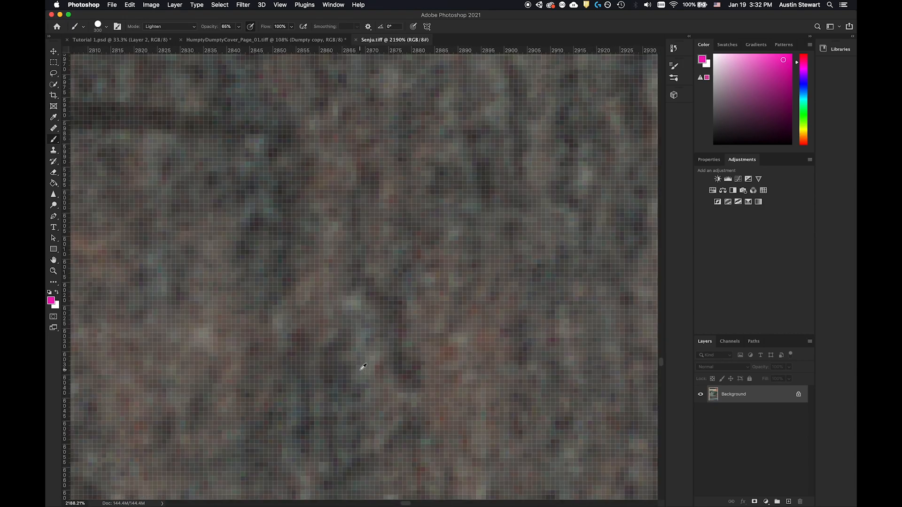
scroll(363, 367, "down", 5)
scroll(364, 367, "down", 8)
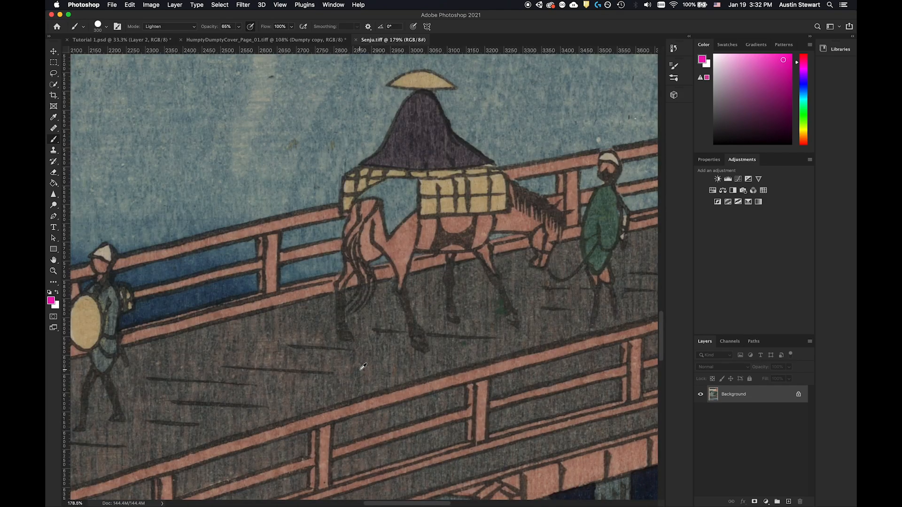
scroll(363, 367, "down", 10)
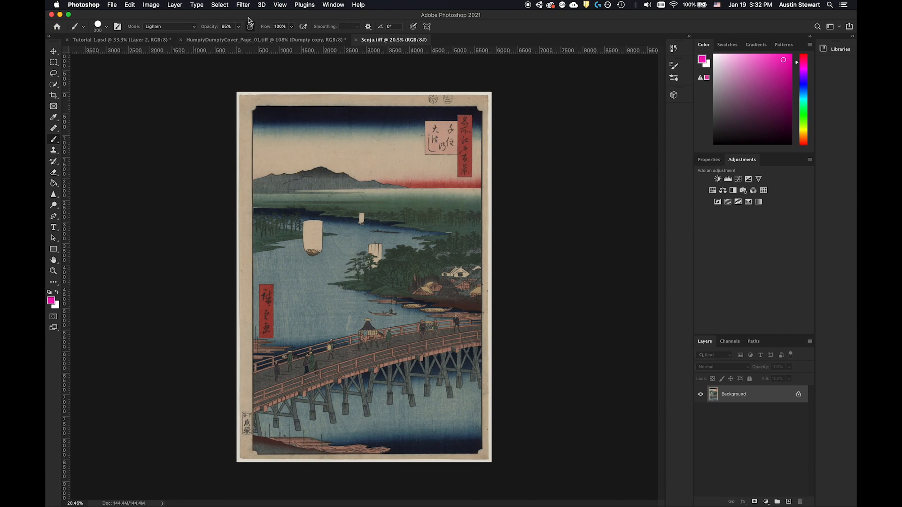
left_click(232, 41)
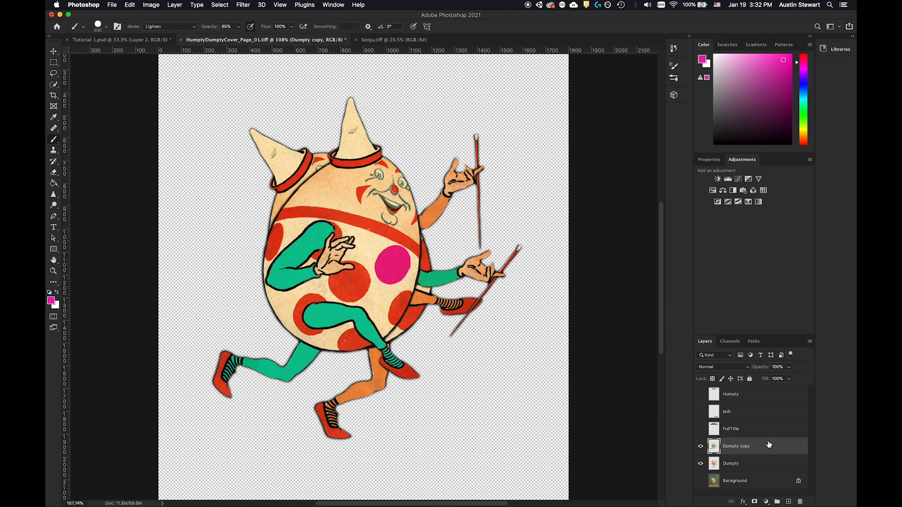
left_click_drag(748, 447, 371, 277)
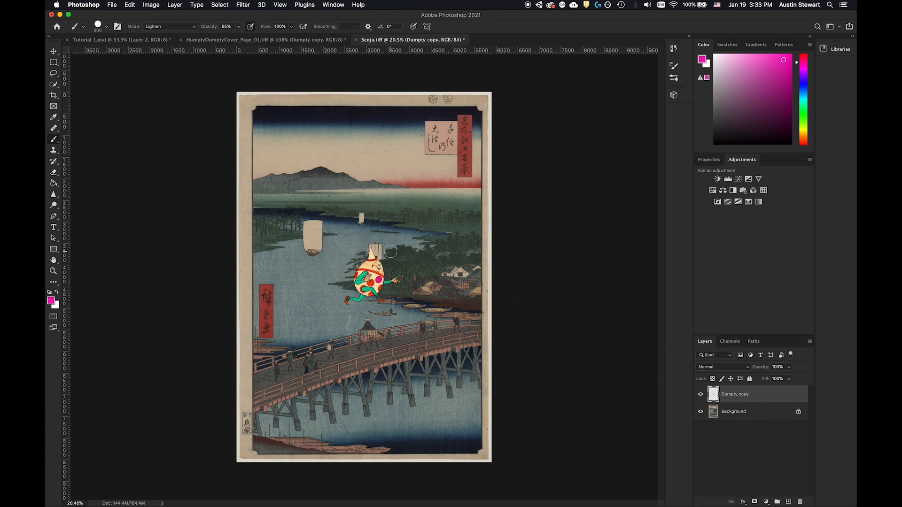
left_click(52, 53)
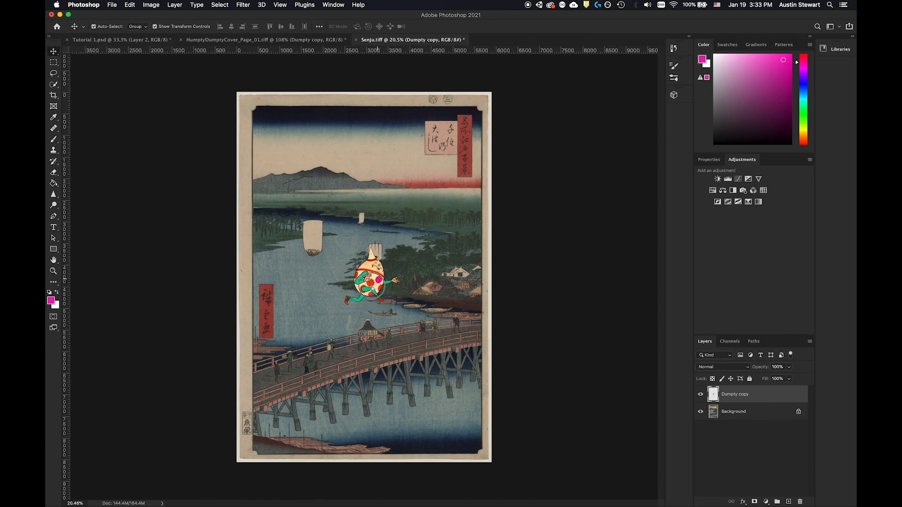
left_click_drag(372, 289, 352, 340)
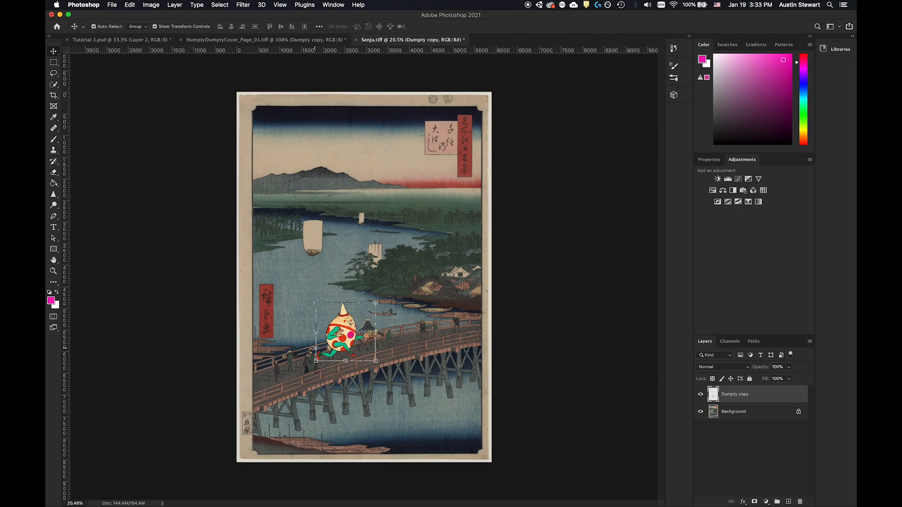
Set the blend mode of the Dumpty copy layer to Multiply
scroll(315, 349, "up", 5)
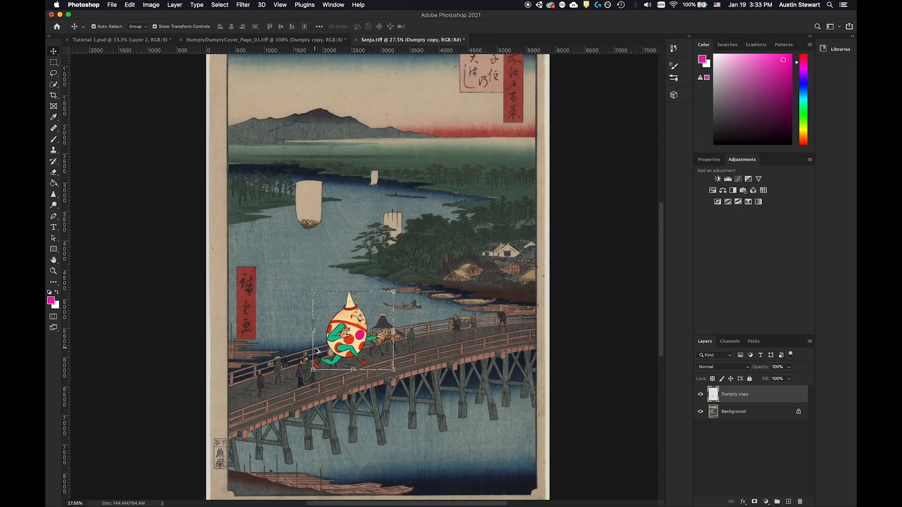
scroll(316, 349, "up", 5)
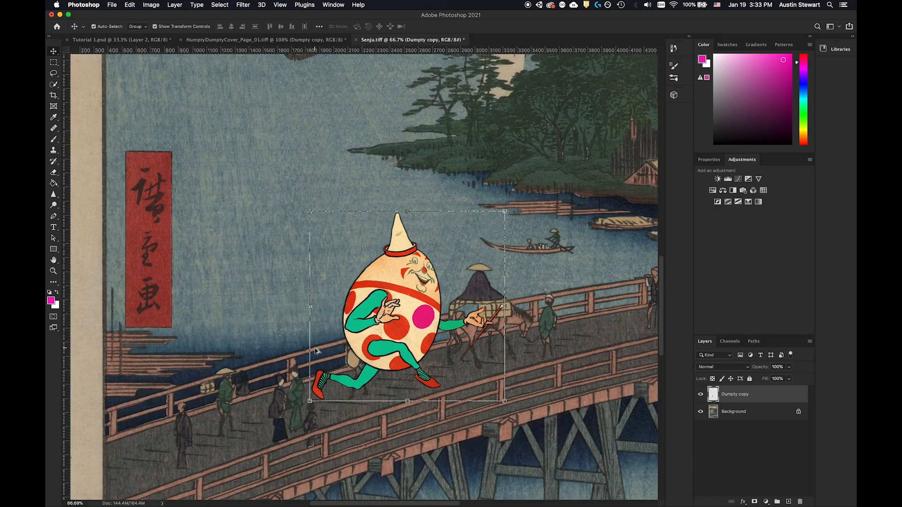
scroll(316, 350, "up", 1)
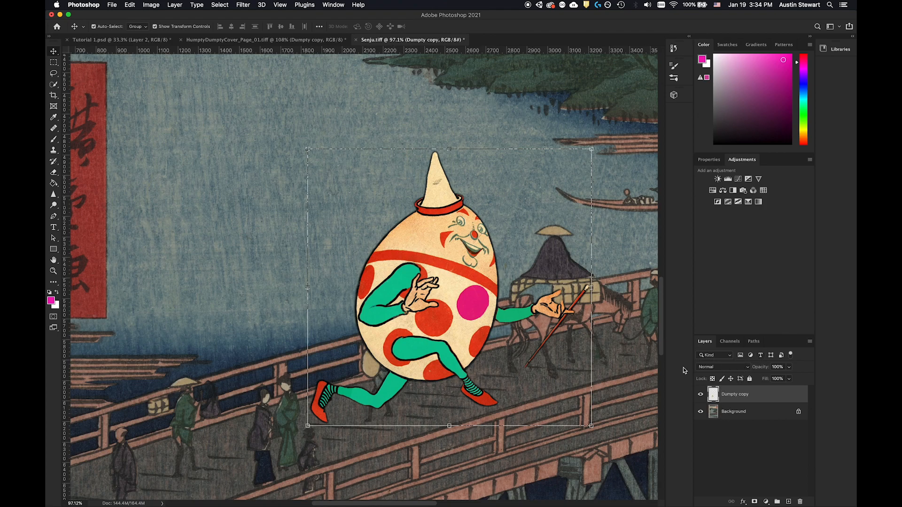
left_click(748, 368)
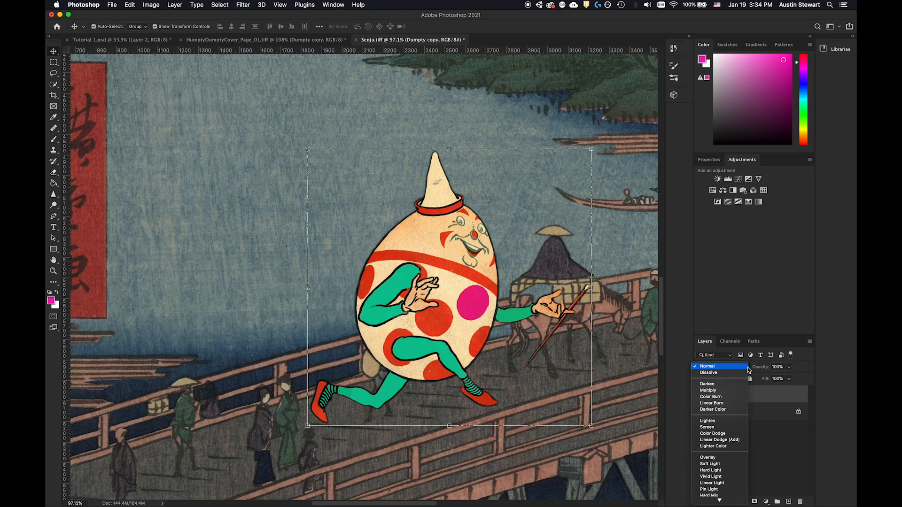
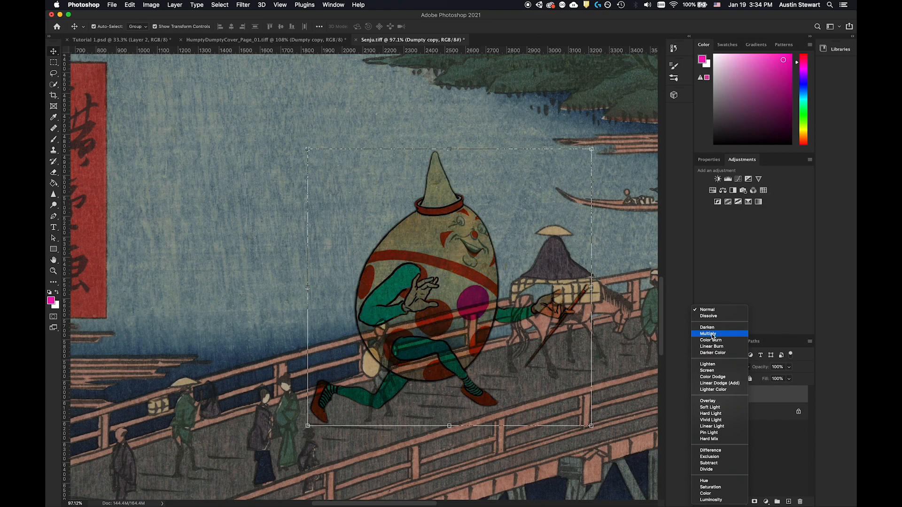
left_click(713, 335)
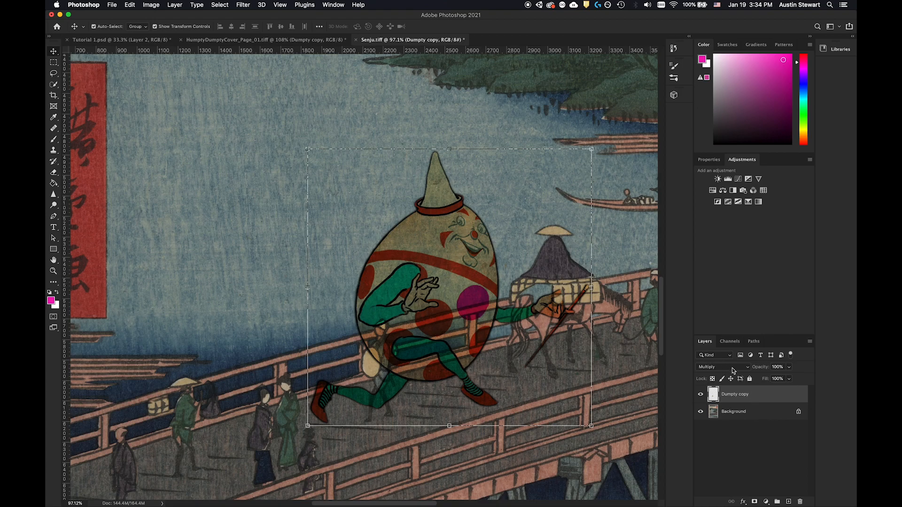
Duplicate the Multiply-blended Dumpty copy layer within the Senju document, keeping the suggested name
right_click(759, 398)
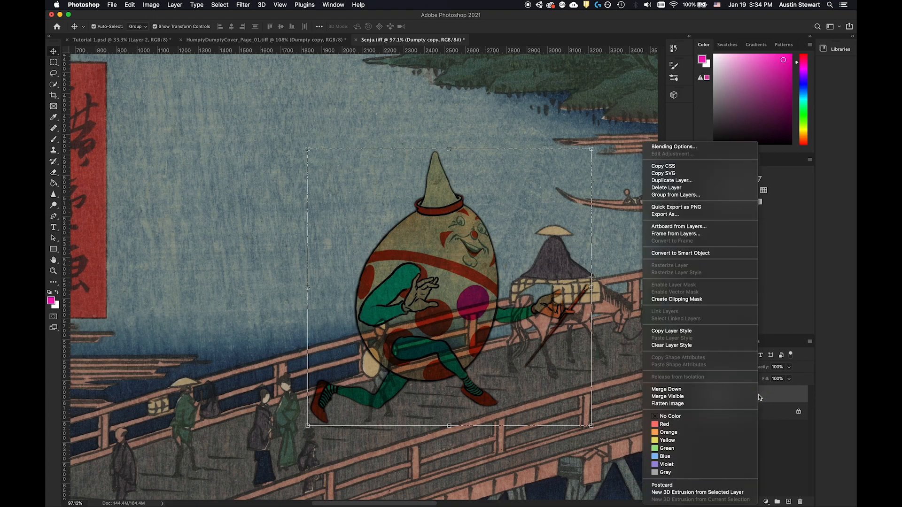
left_click(677, 181)
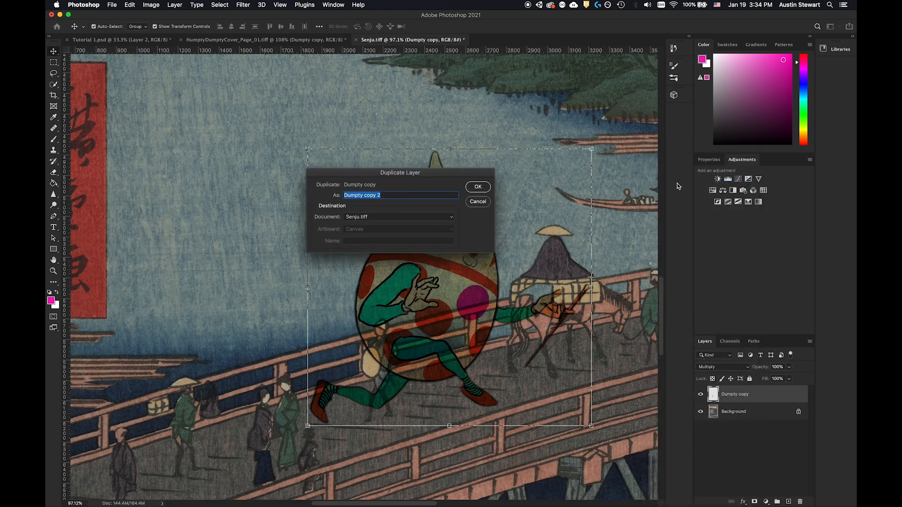
left_click(478, 188)
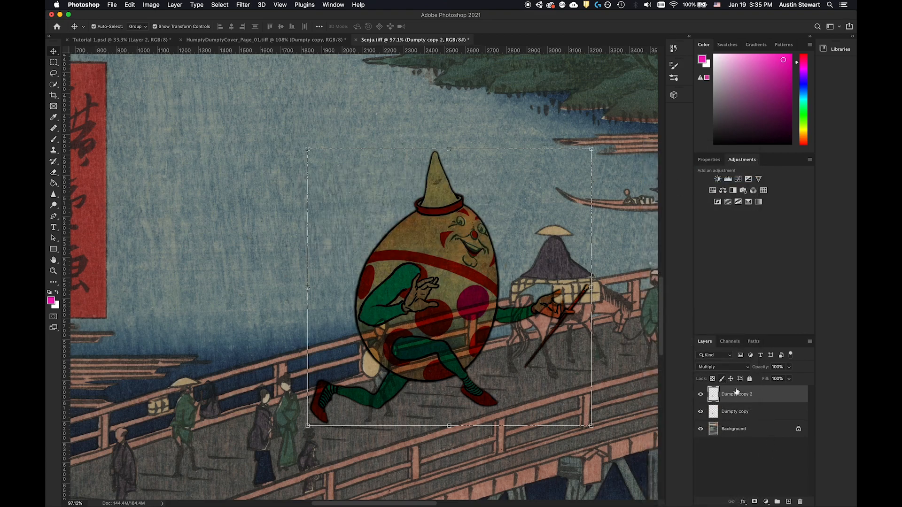
Try the Normal blend mode on the lower Dumpty copy layer, and settle on Lighten beneath the Multiply duplicate
left_click(761, 412)
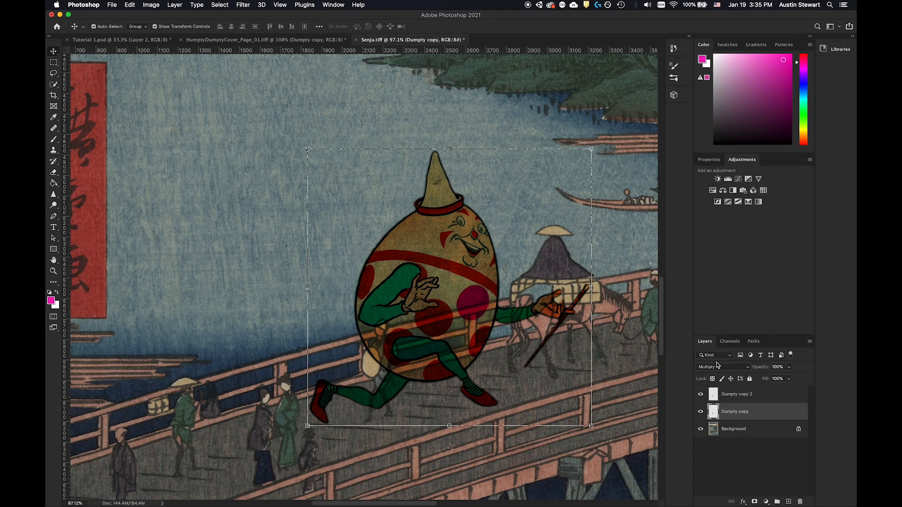
left_click(748, 370)
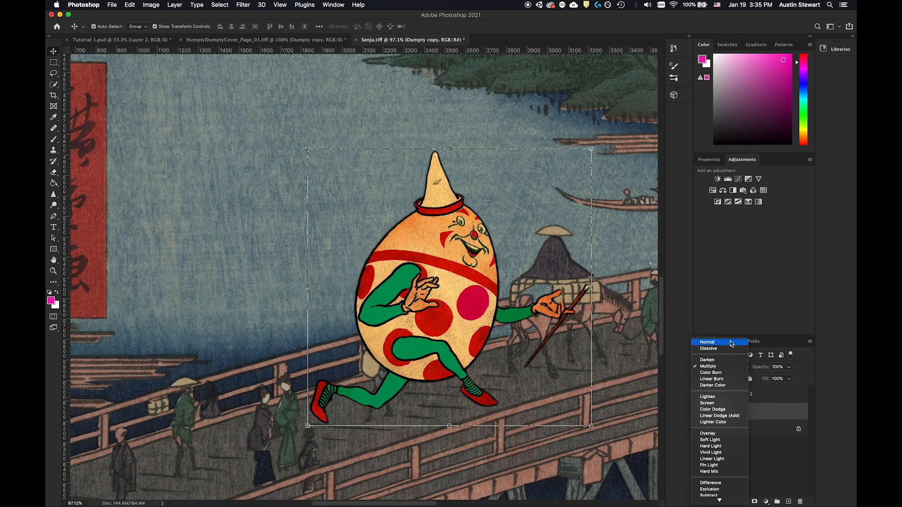
left_click(731, 344)
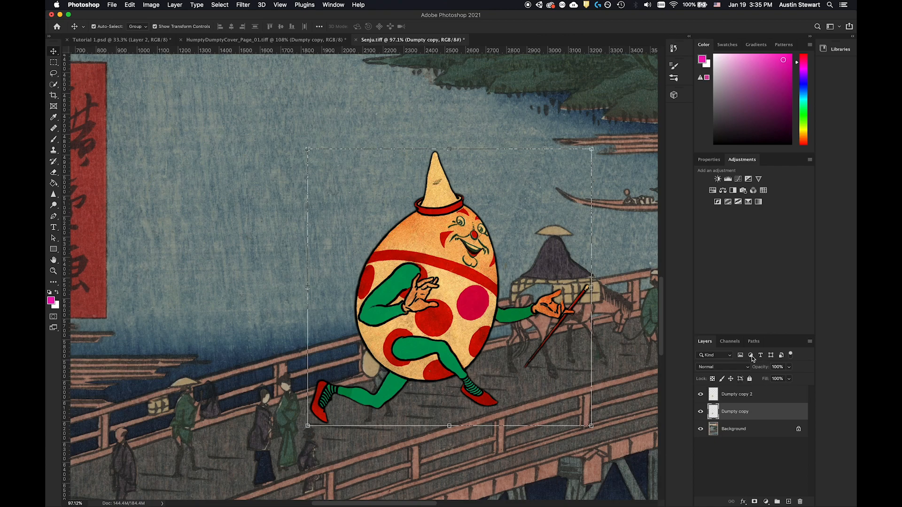
left_click(745, 368)
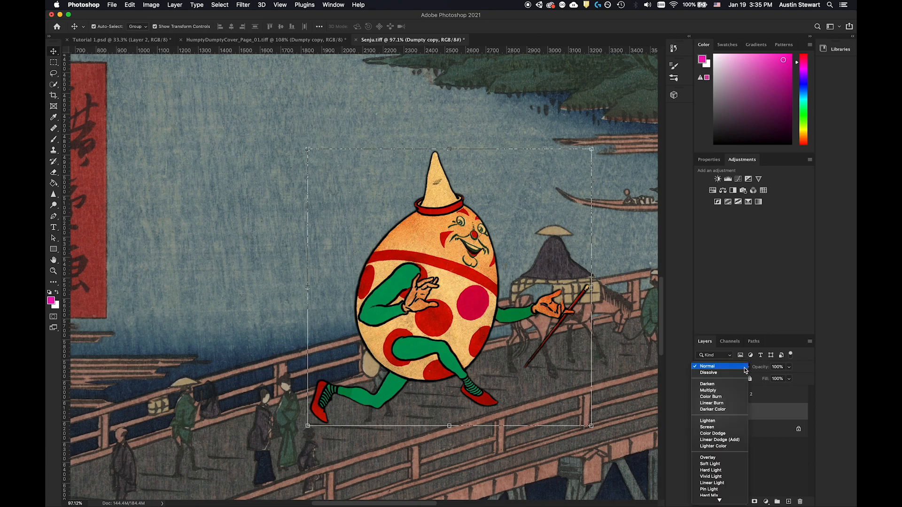
left_click(737, 424)
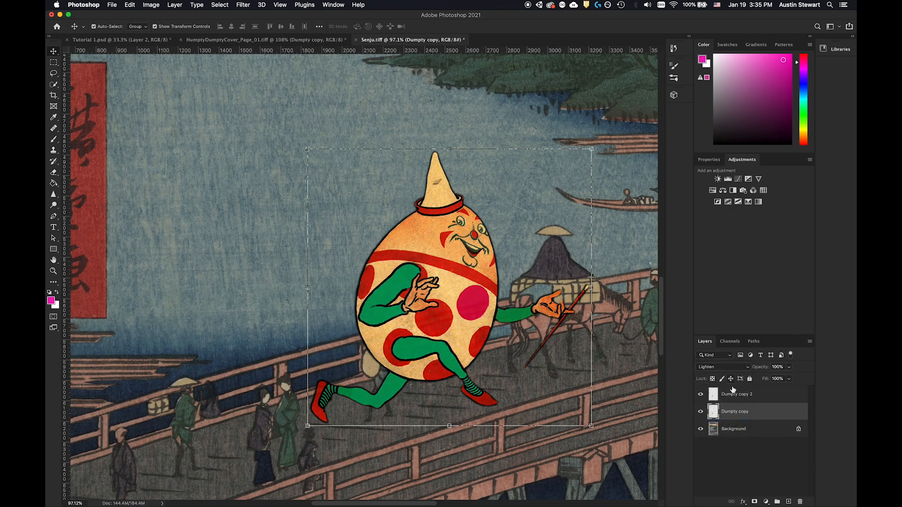
left_click(736, 398)
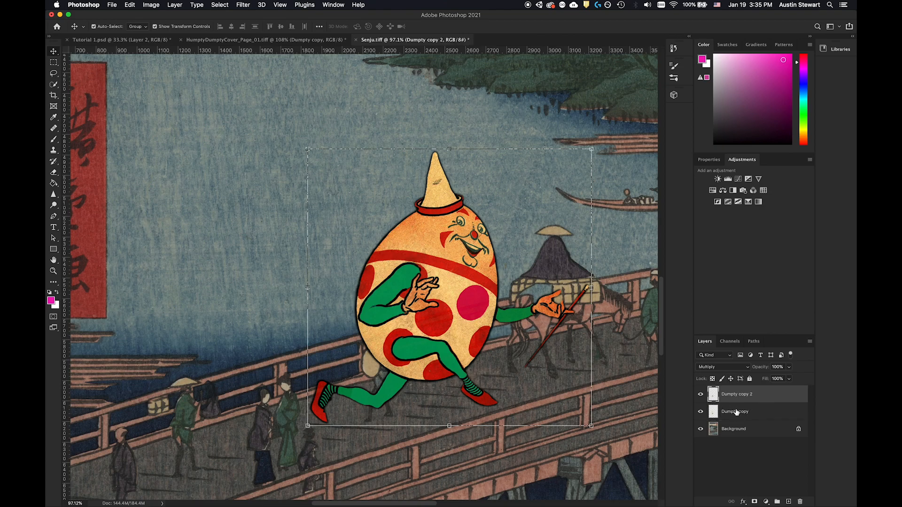
left_click(737, 414)
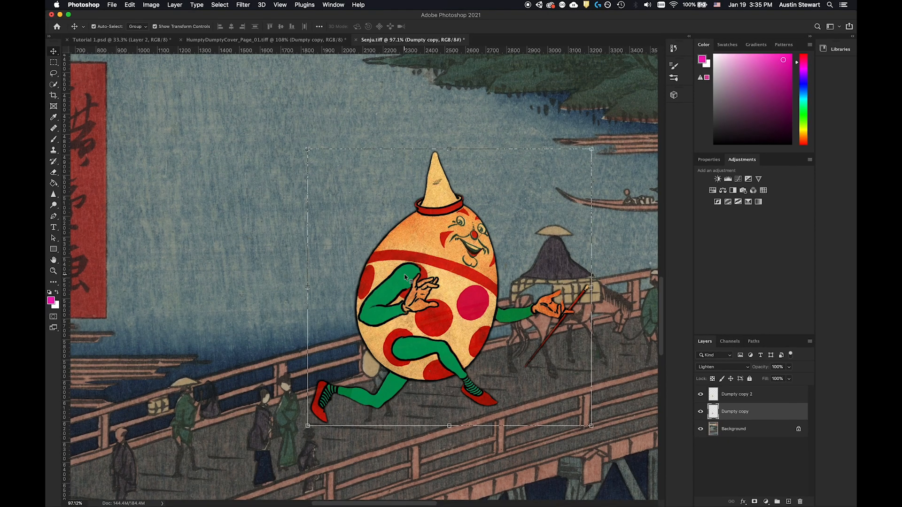
Link the Dumpty copy and Dumpty copy 2 layers so they move together
scroll(407, 278, "down", 6)
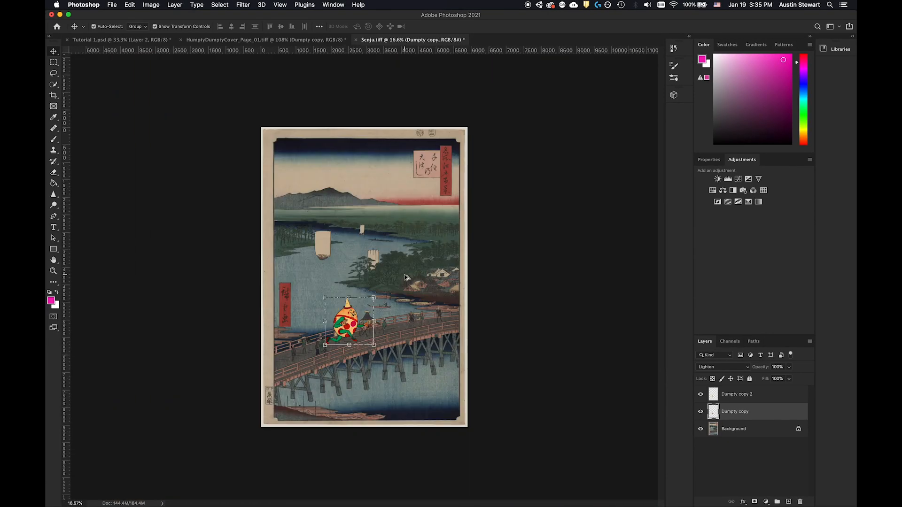
scroll(407, 278, "up", 1)
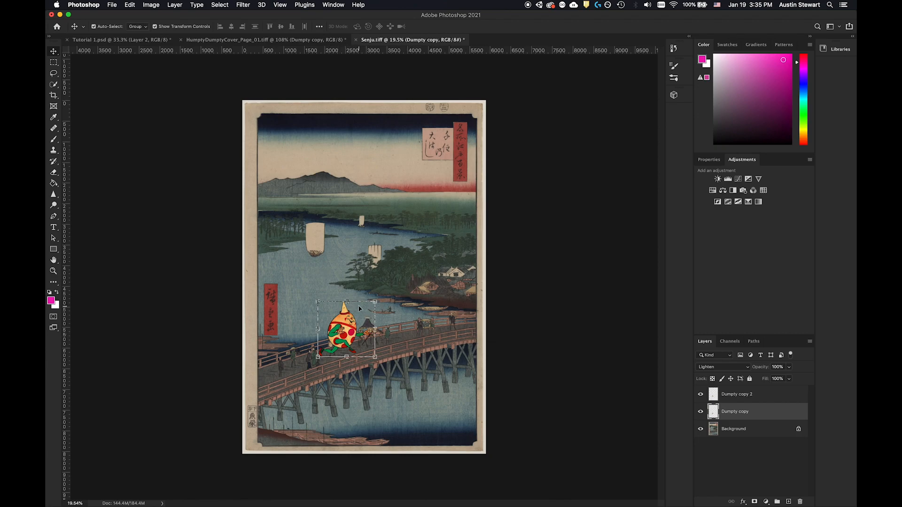
scroll(337, 308, "up", 2)
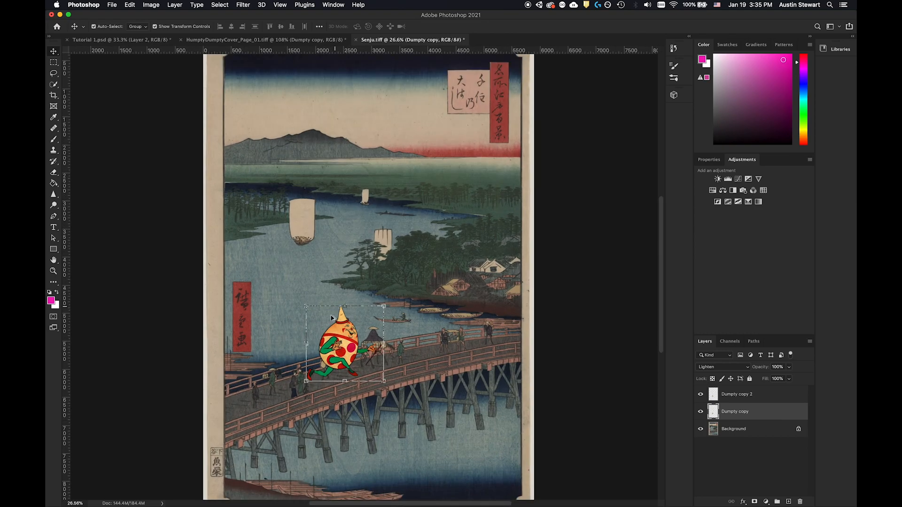
scroll(328, 318, "up", 6)
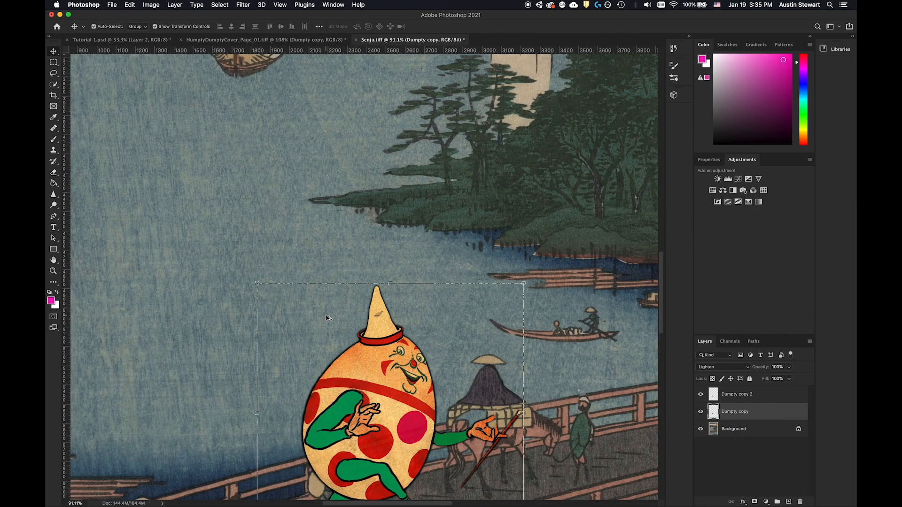
scroll(327, 318, "down", 2)
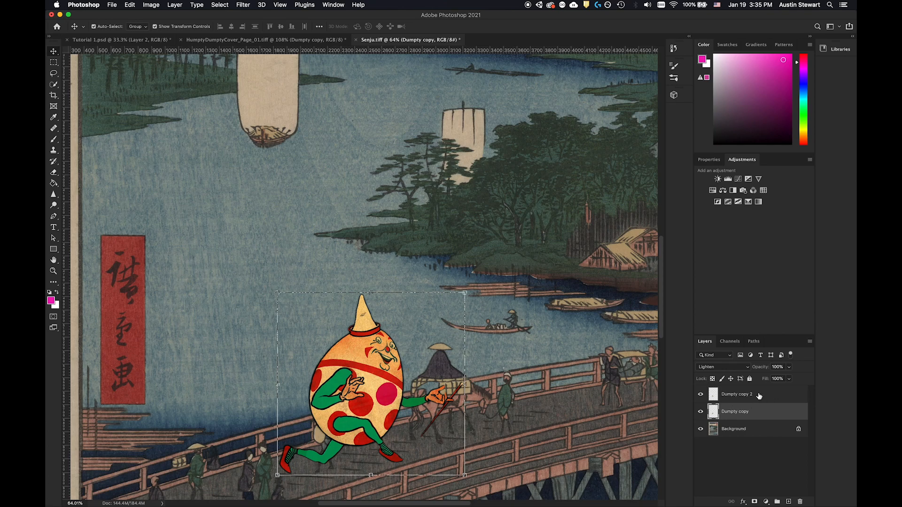
left_click(761, 397, "shift")
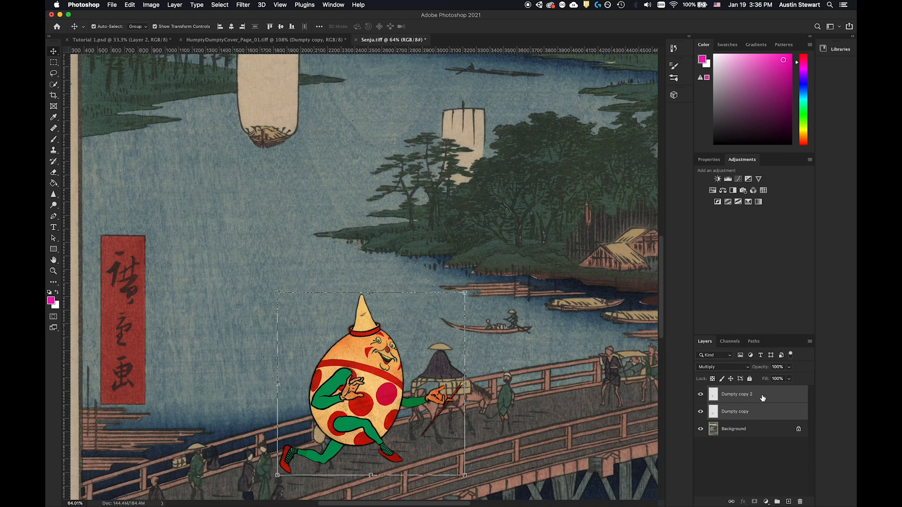
right_click(762, 398)
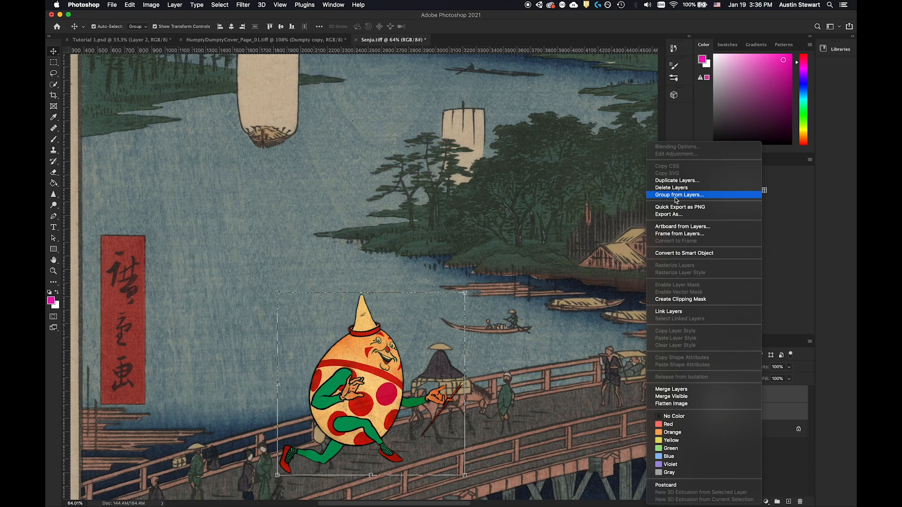
left_click(678, 313)
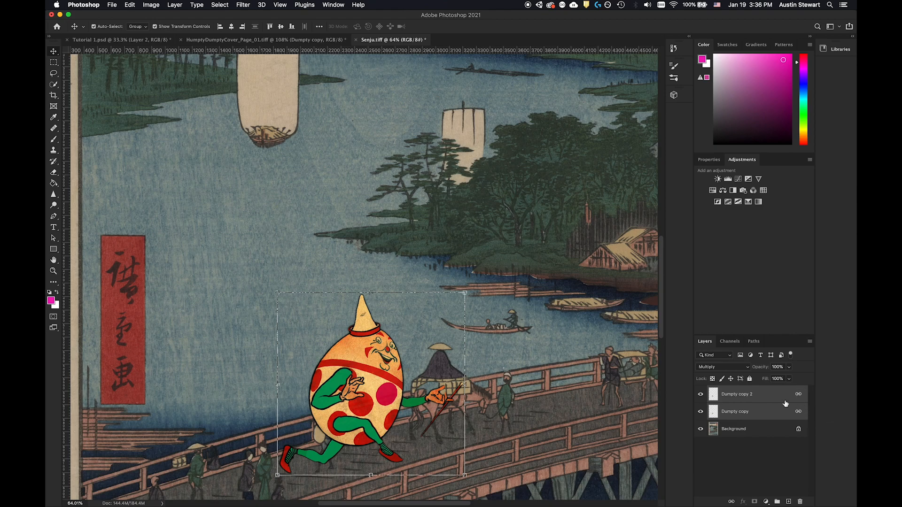
left_click(197, 167)
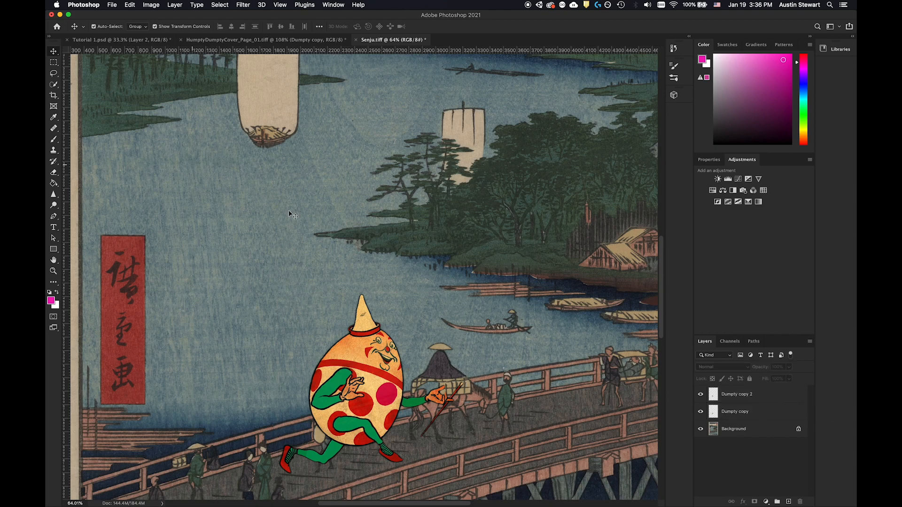
Move the linked Humpty Dumpty figure so its feet overlap the front railing of the bridge
left_click(766, 400)
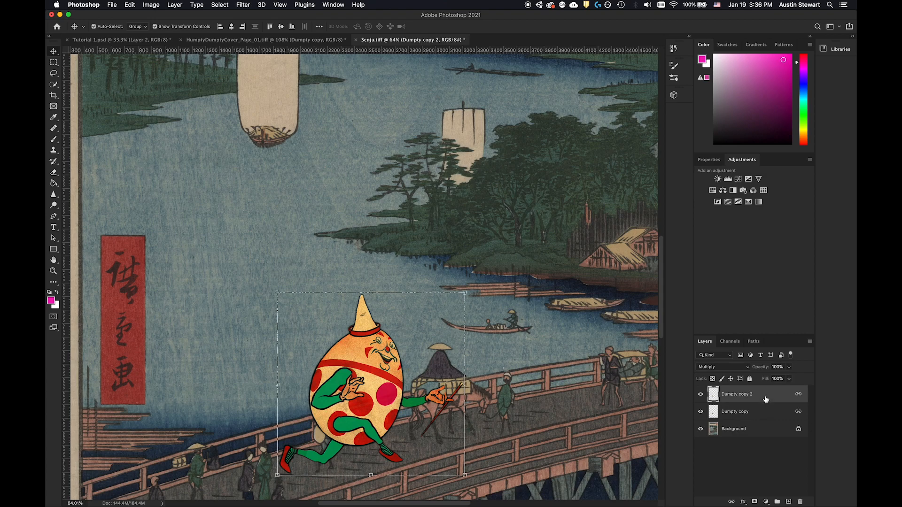
mouse_move(387, 371)
left_mouse_down()
mouse_move(383, 237)
mouse_move(350, 373)
mouse_move(381, 342)
mouse_move(376, 366)
left_mouse_up()
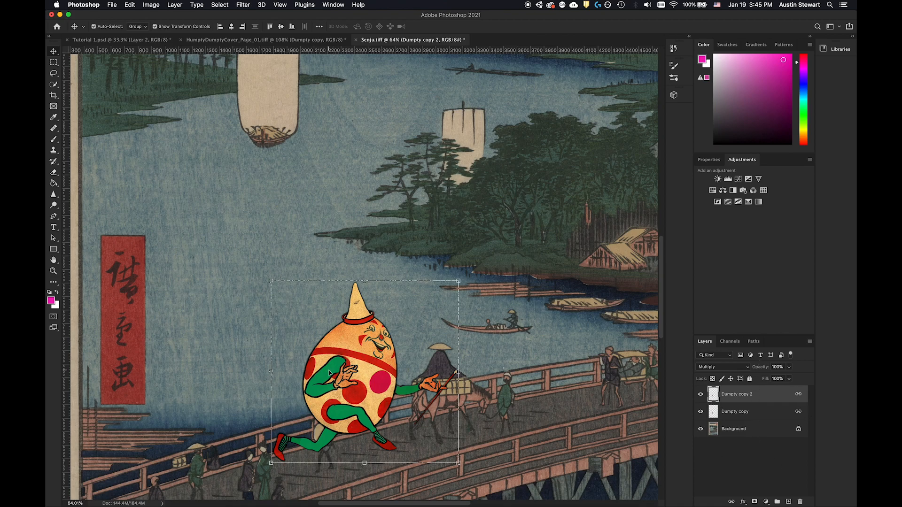
mouse_move(362, 367)
left_mouse_down()
mouse_move(298, 292)
mouse_move(338, 276)
mouse_move(358, 231)
mouse_move(468, 217)
mouse_move(406, 270)
mouse_move(266, 269)
mouse_move(360, 322)
mouse_move(327, 365)
mouse_move(365, 376)
left_mouse_up()
scroll(374, 399, "down", 6)
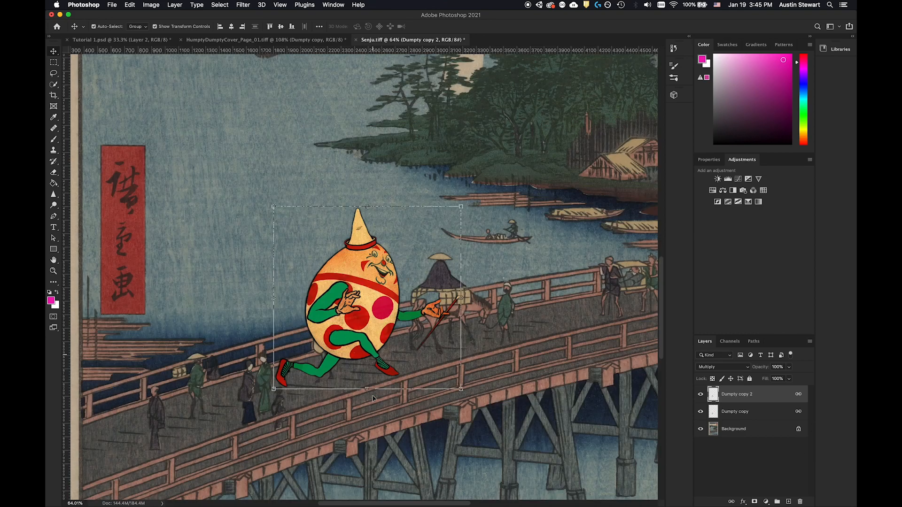
scroll(378, 399, "down", 2)
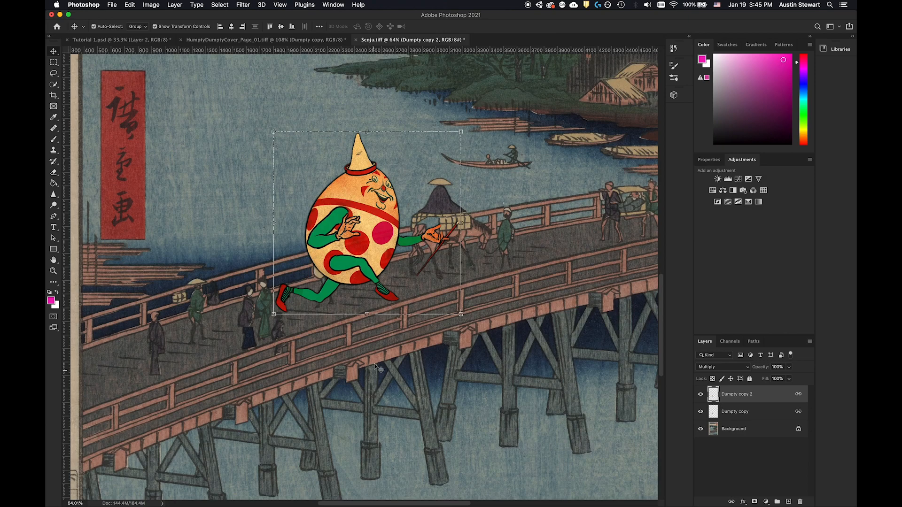
left_click_drag(369, 200, 377, 219)
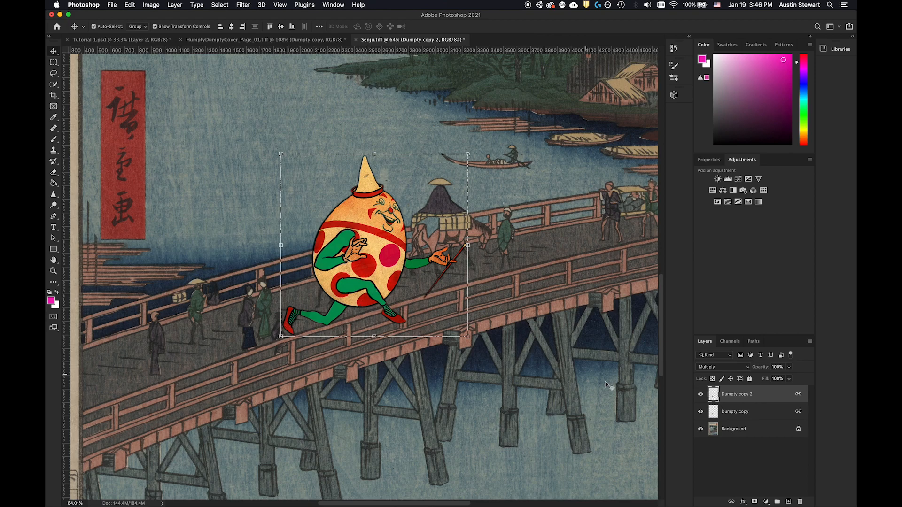
Make Background the active layer and hide the Dumpty copy layer, keeping the Multiply duplicate visible as a guide
left_click(758, 432)
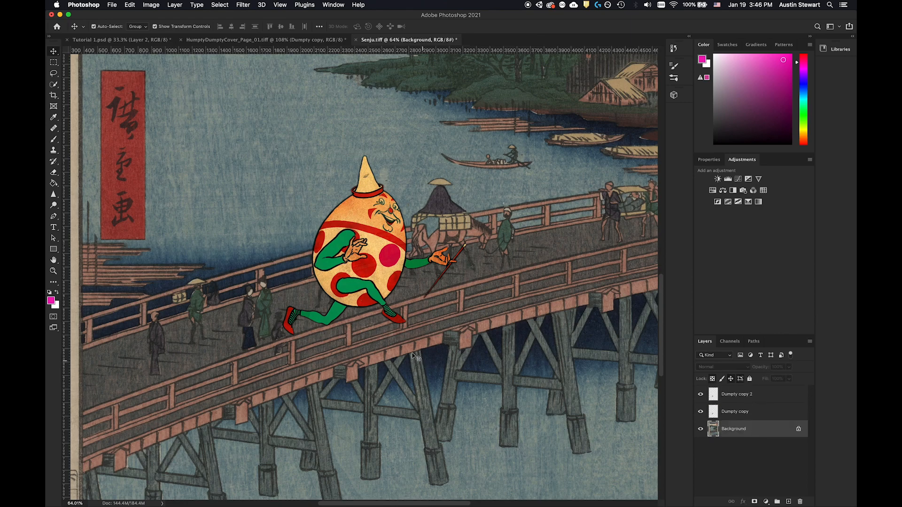
left_click(700, 411)
left_click(701, 395)
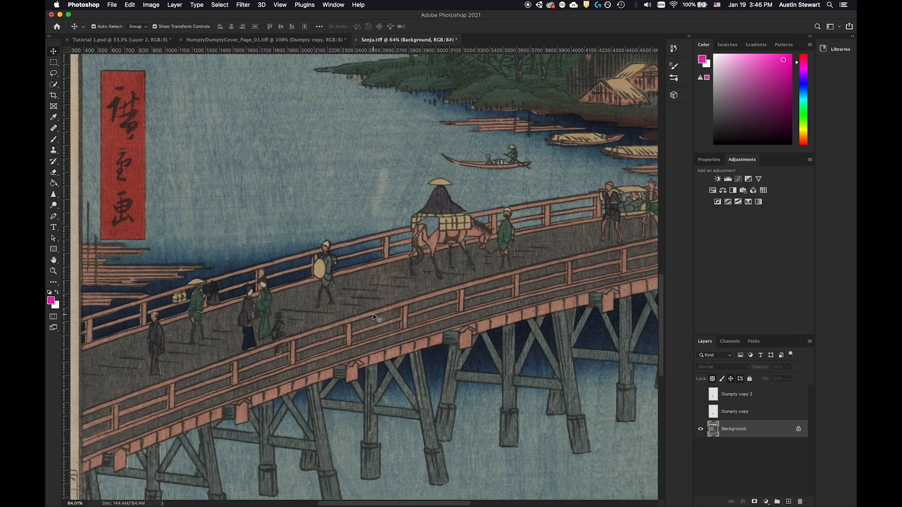
left_click(700, 394)
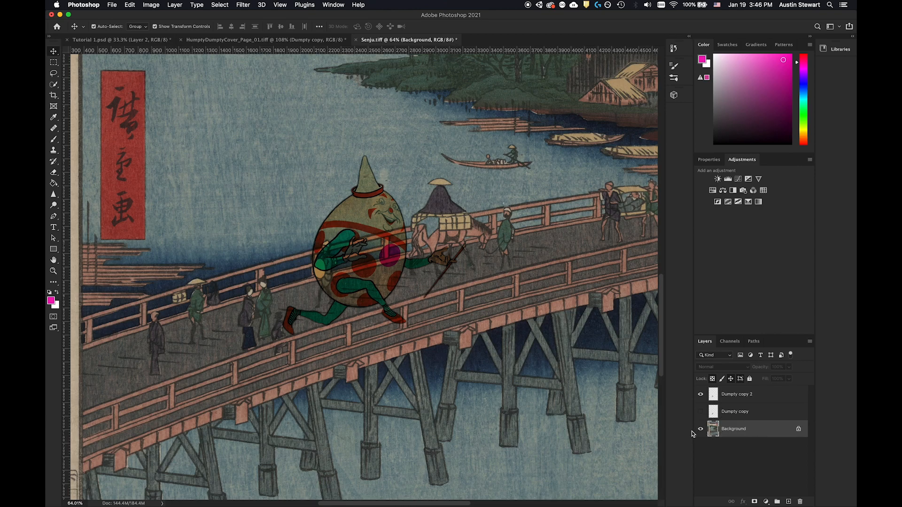
Make a rectangular selection of about 1280 by 570 px around the front railing and deck beneath the figure's legs
left_click(54, 62)
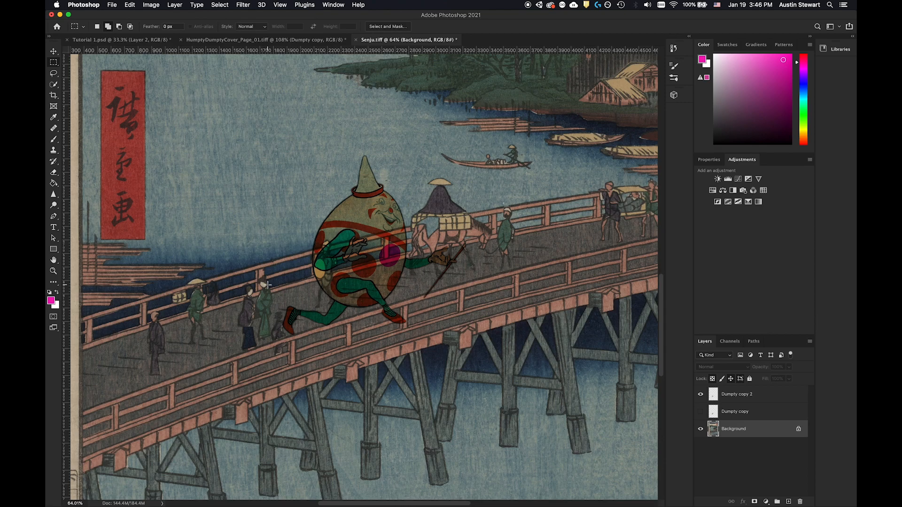
left_click_drag(266, 281, 294, 375)
left_click(237, 282)
left_click_drag(290, 304, 444, 368)
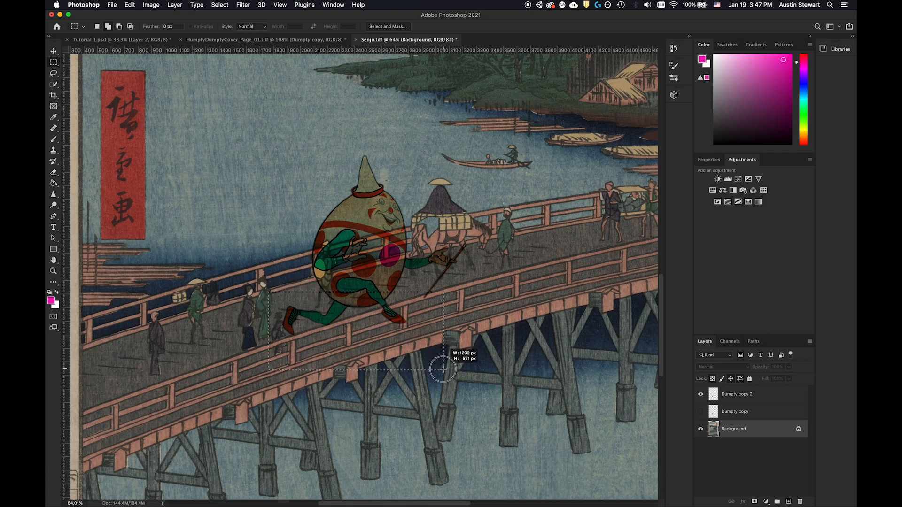
left_click_drag(443, 371, 441, 371)
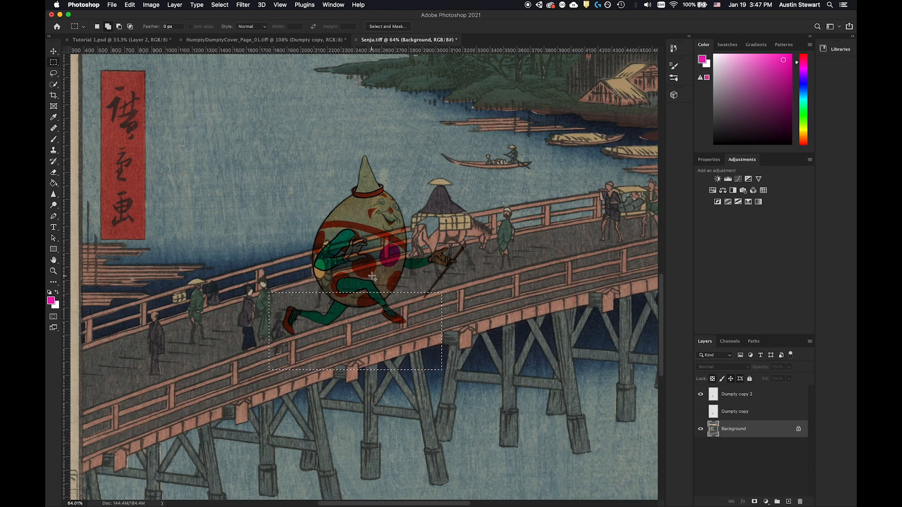
Copy the selected bridge section from Background onto a new layer and hide all other layers to isolate it
left_click(701, 394)
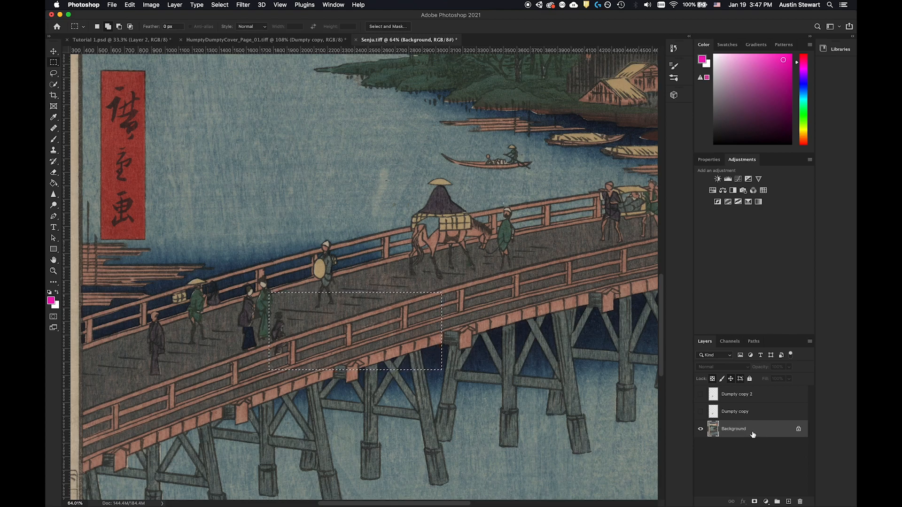
key("super+v")
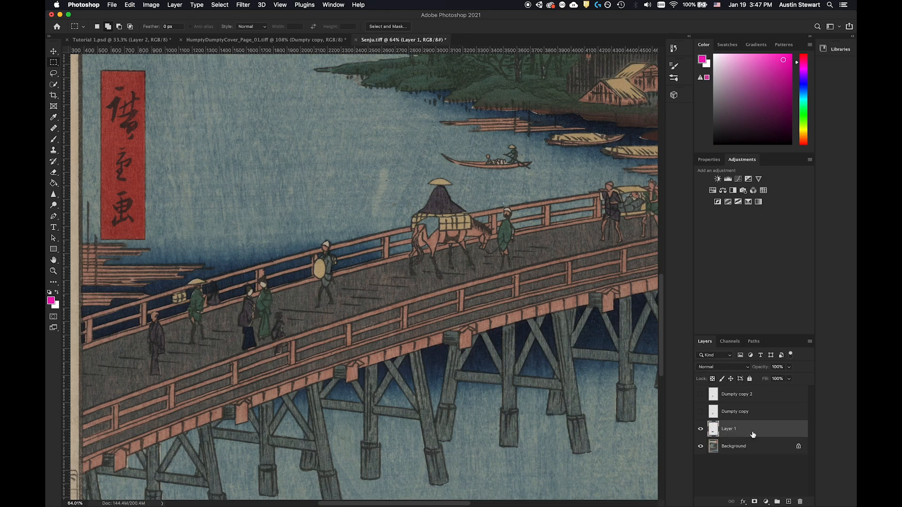
left_click(701, 447)
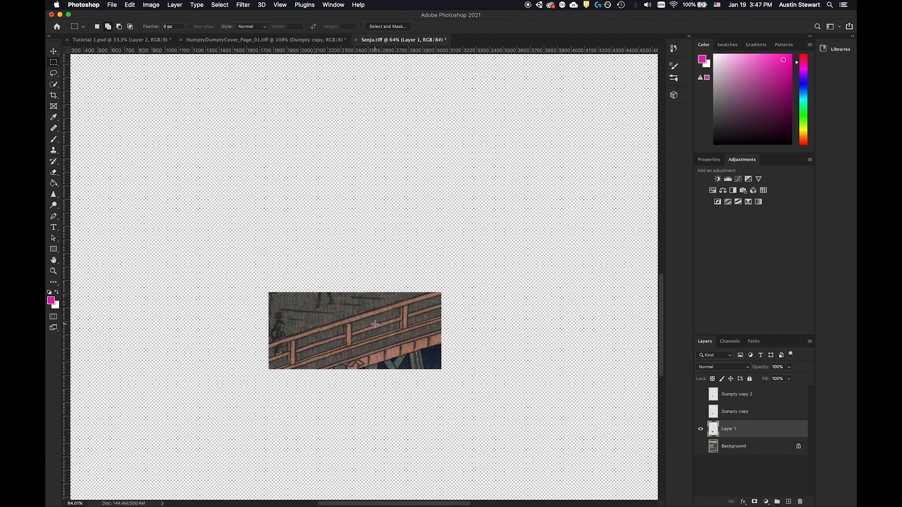
Try to select the upper opening between the two right-hand railing posts with the Quick Selection tool, and deselect it
scroll(375, 324, "up", 10)
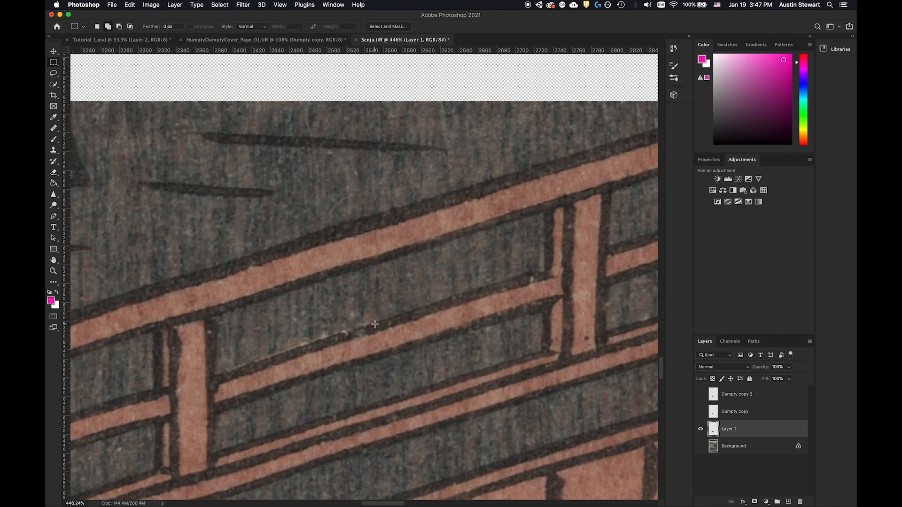
scroll(375, 324, "down", 4)
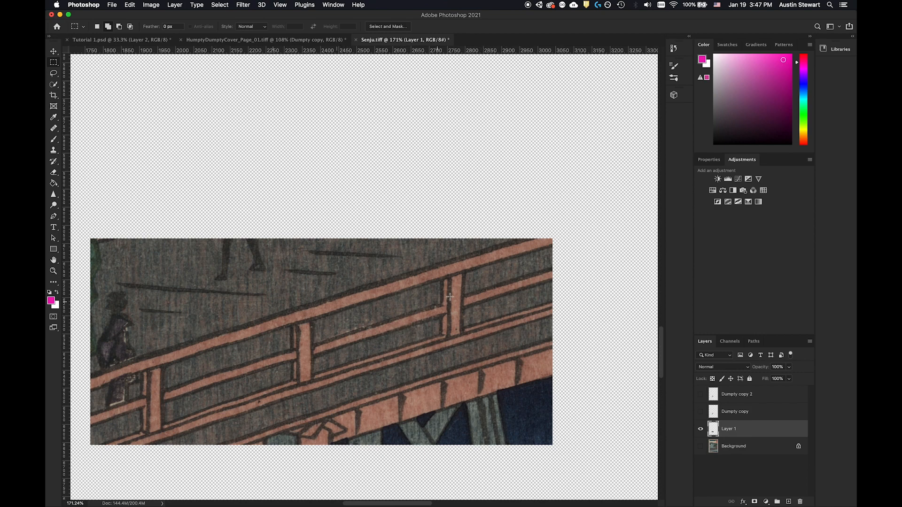
left_click(54, 84)
left_click_drag(318, 325, 412, 306)
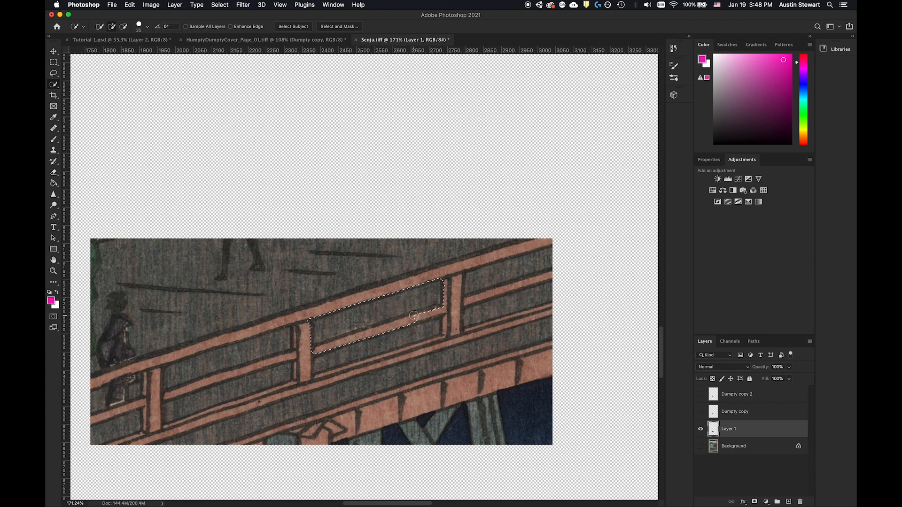
key("alt")
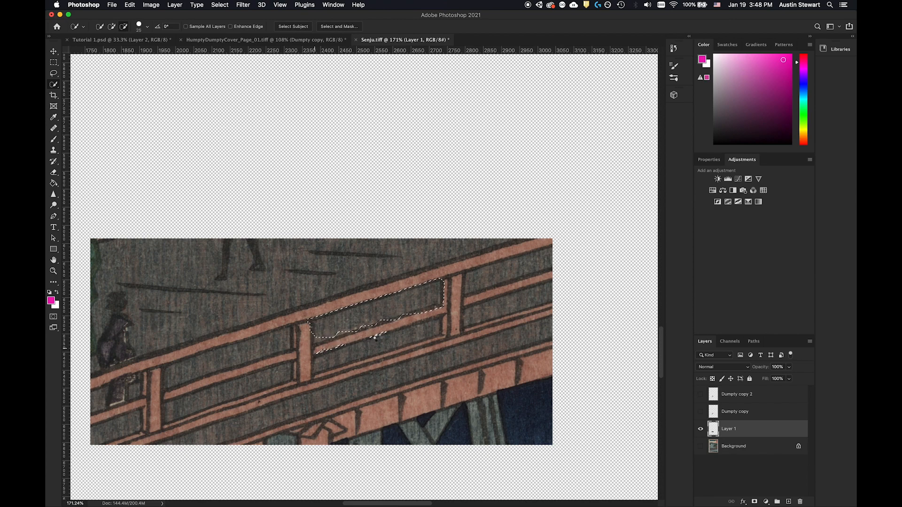
left_click_drag(385, 333, 428, 315)
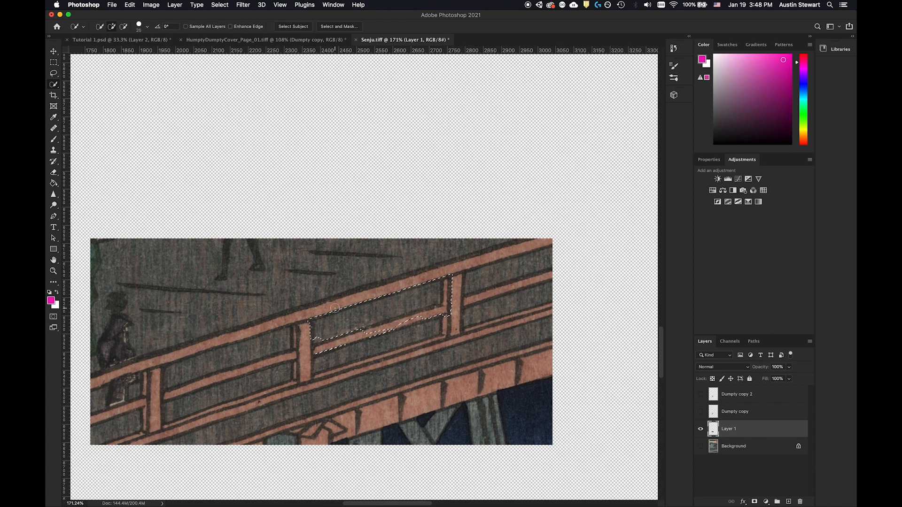
key("super+d")
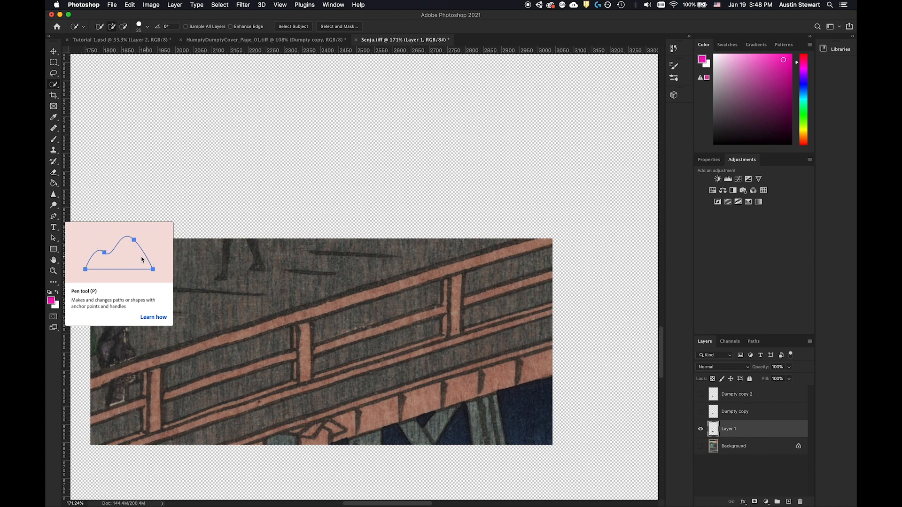
Trace the upper opening between the two right-hand railing posts with a four-sided closed Pen path
left_click(54, 218)
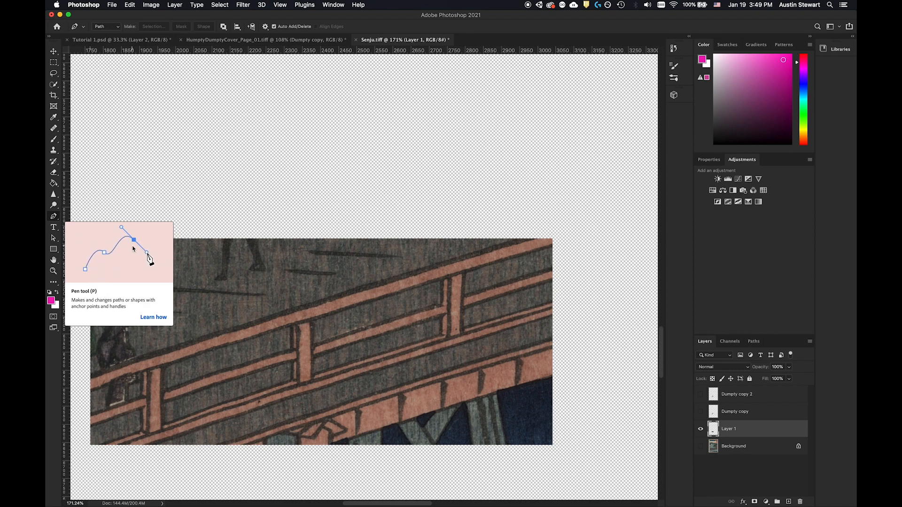
left_click(314, 322)
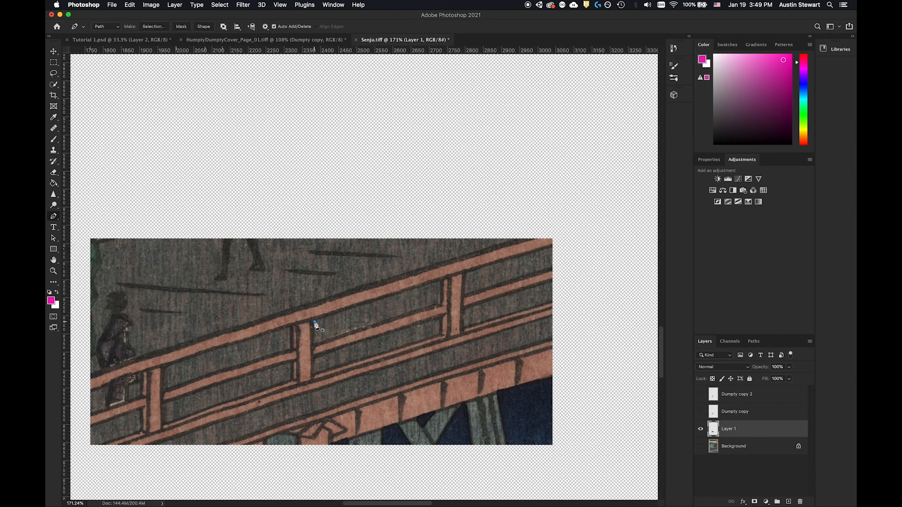
left_click(441, 283)
left_click(440, 303)
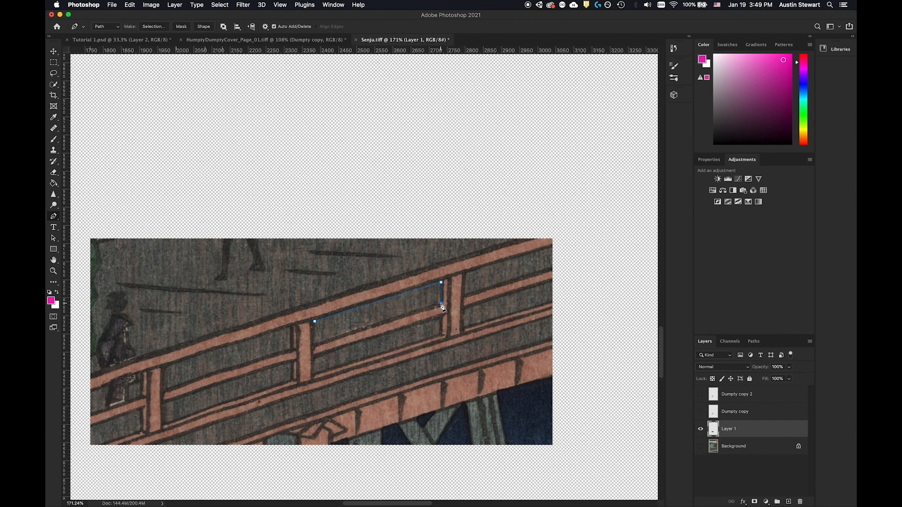
left_click(315, 342)
Add a closed Pen path around the upper railing opening right of the last post, extending past the bridge piece's right edge
left_click(466, 274)
left_click(465, 295)
left_click(553, 269)
left_click(576, 246)
left_click(553, 247)
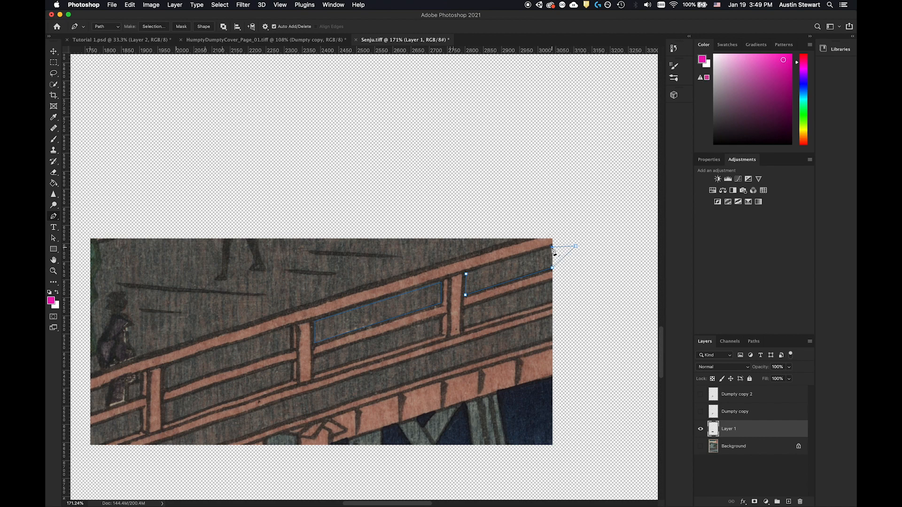
left_click(466, 274)
Show the Dumpty copy layer and, with Background active, draw a closed Pen path around the deck area above the handrail
left_click(700, 412)
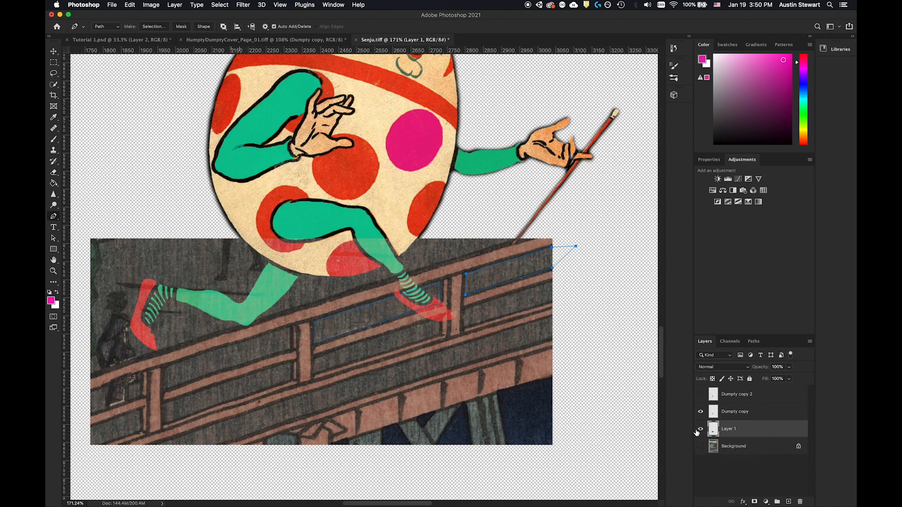
left_click(701, 412)
left_click(755, 447)
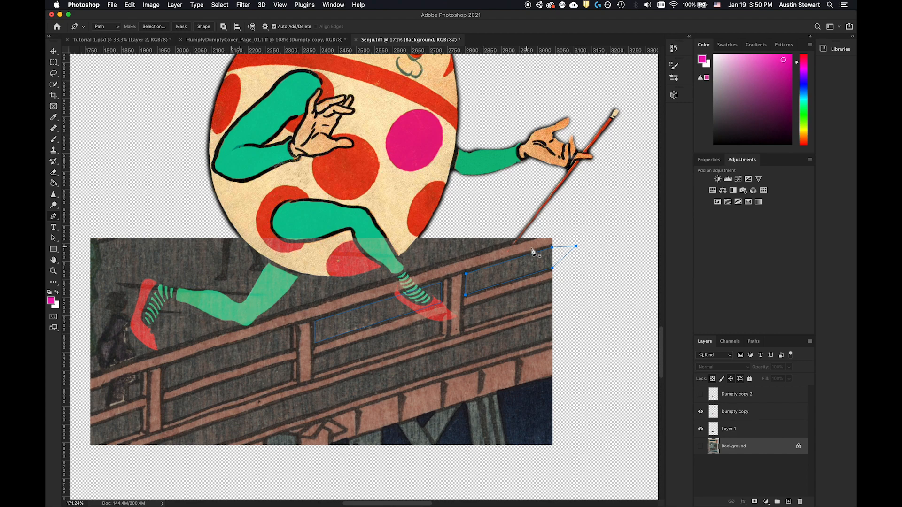
left_click(515, 240)
left_click(91, 374)
left_click(88, 234)
left_click(513, 228)
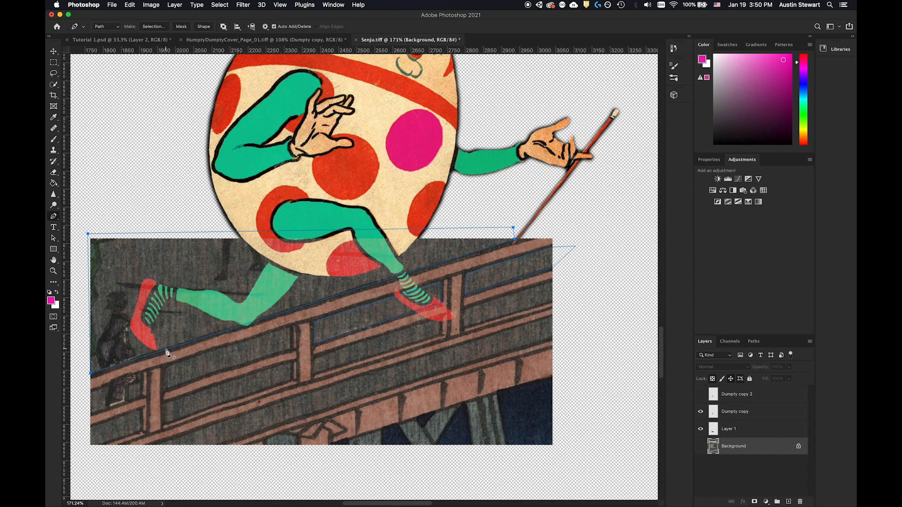
Move the lower-left anchor of the large path slightly outside the bridge piece's left edge using the Path Selection tool group
scroll(167, 352, "down", 3)
scroll(167, 353, "up", 10)
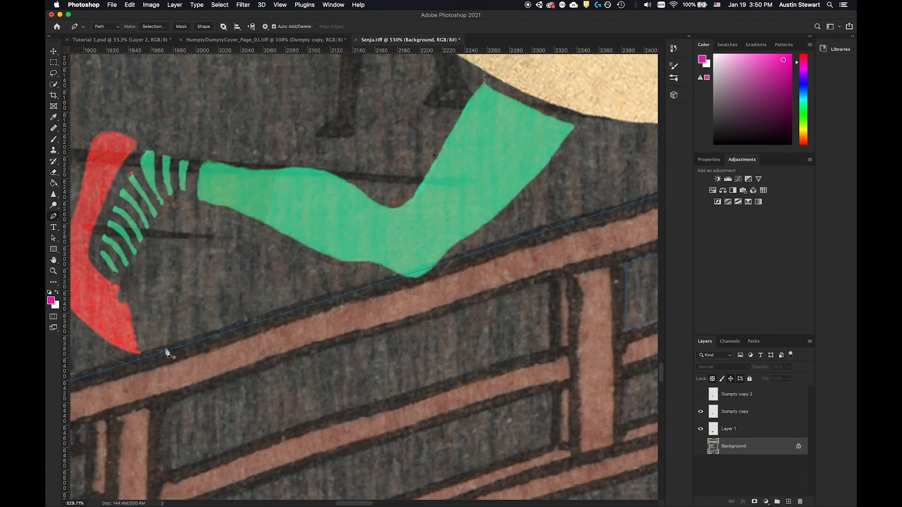
scroll(167, 353, "down", 2)
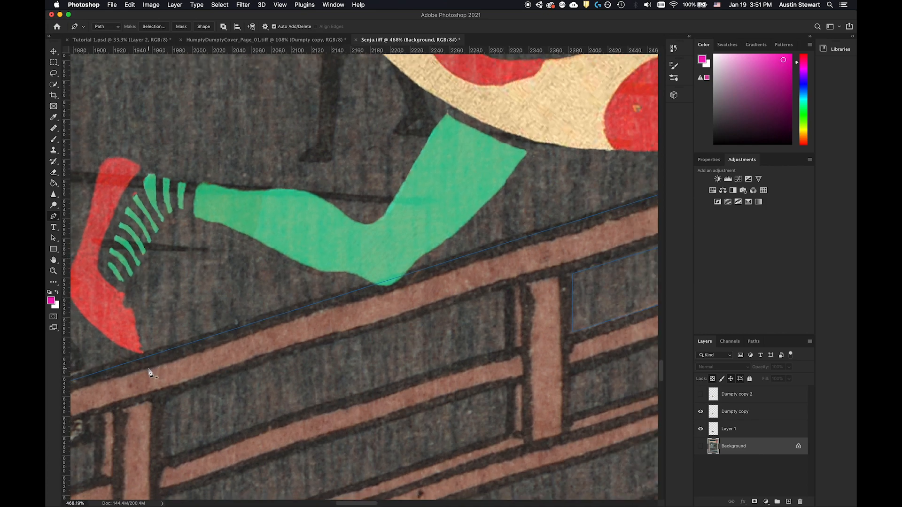
scroll(149, 373, "left", 10)
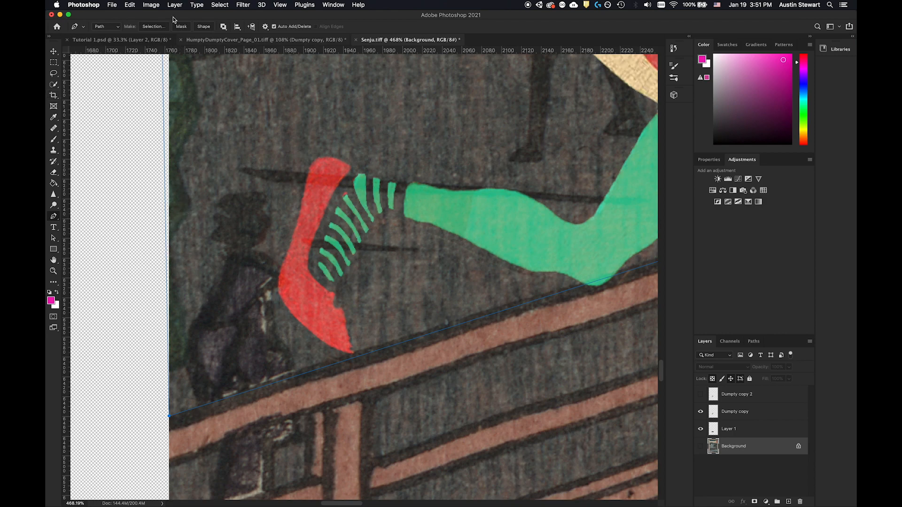
left_click(54, 217)
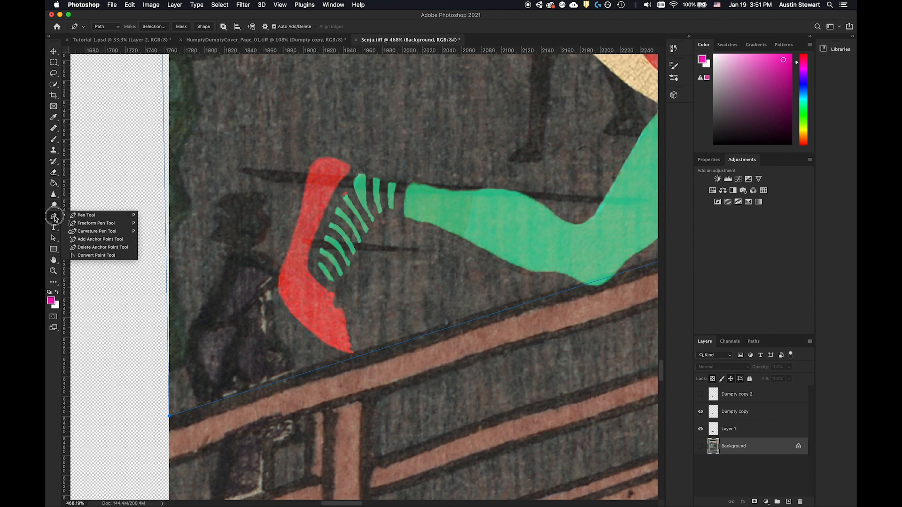
left_click(55, 216)
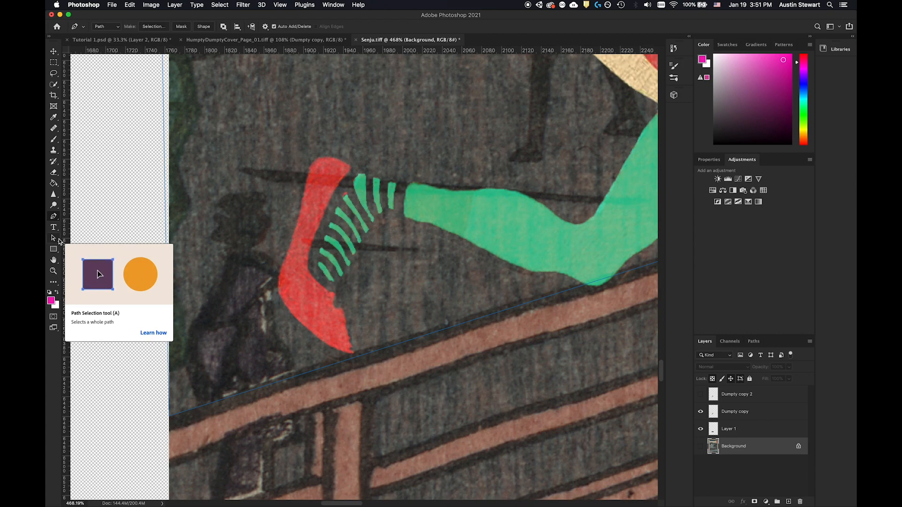
left_click(53, 243)
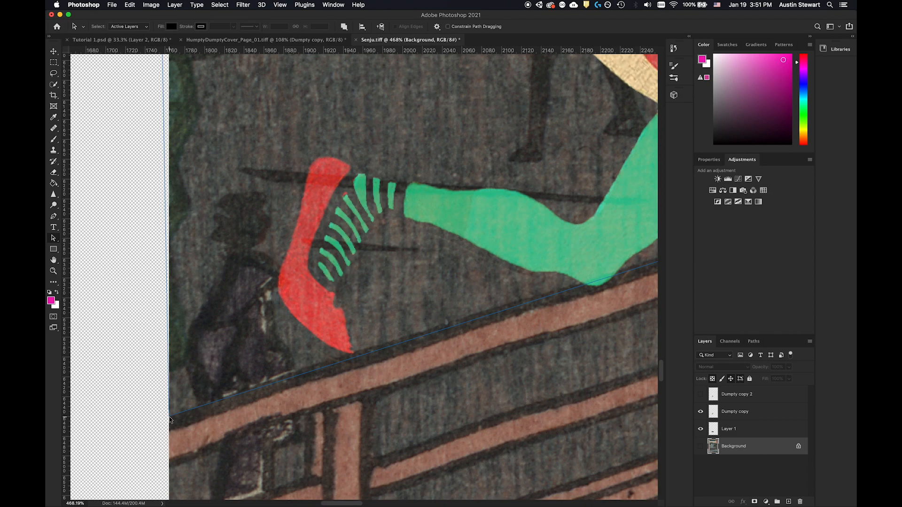
left_click_drag(169, 416, 161, 416)
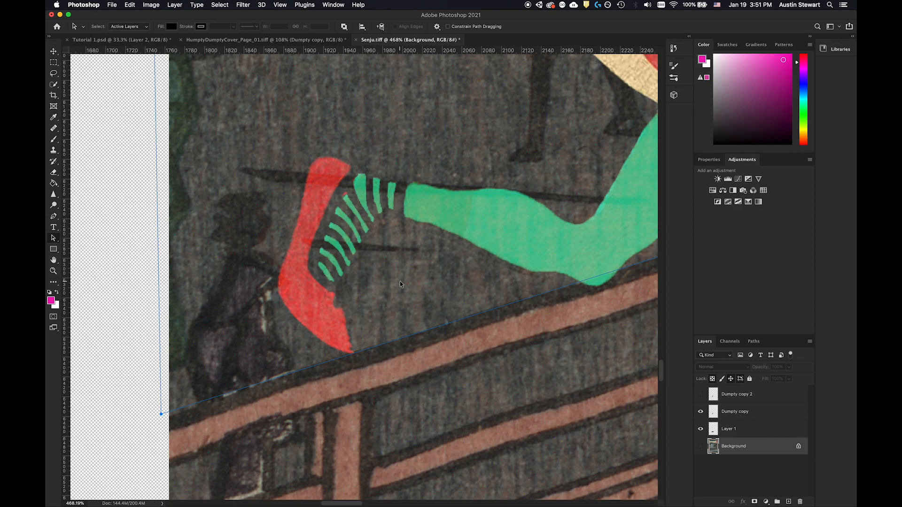
scroll(400, 281, "down", 5)
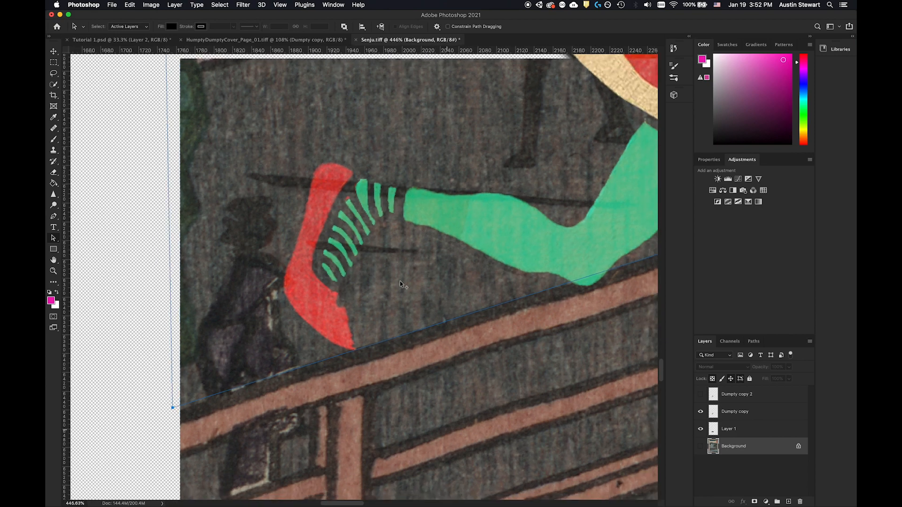
scroll(400, 281, "down", 8)
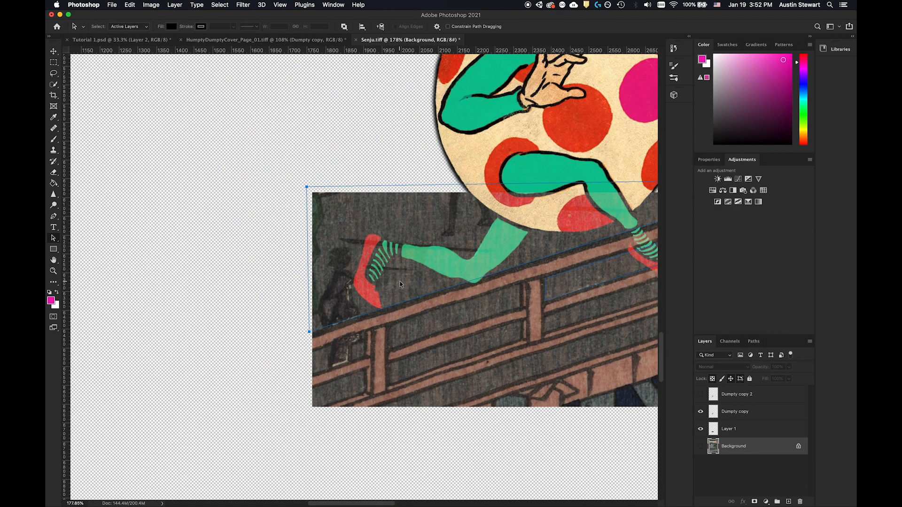
scroll(400, 283, "down", 4)
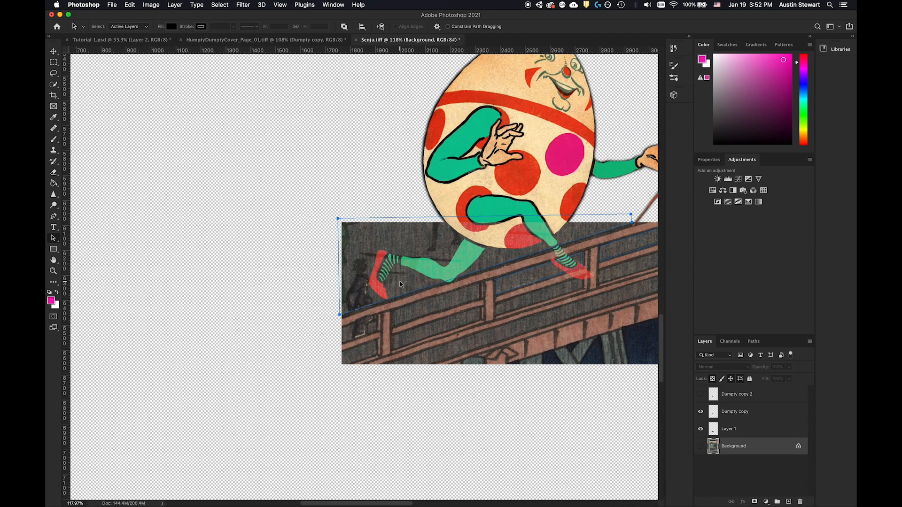
scroll(396, 281, "down", 1)
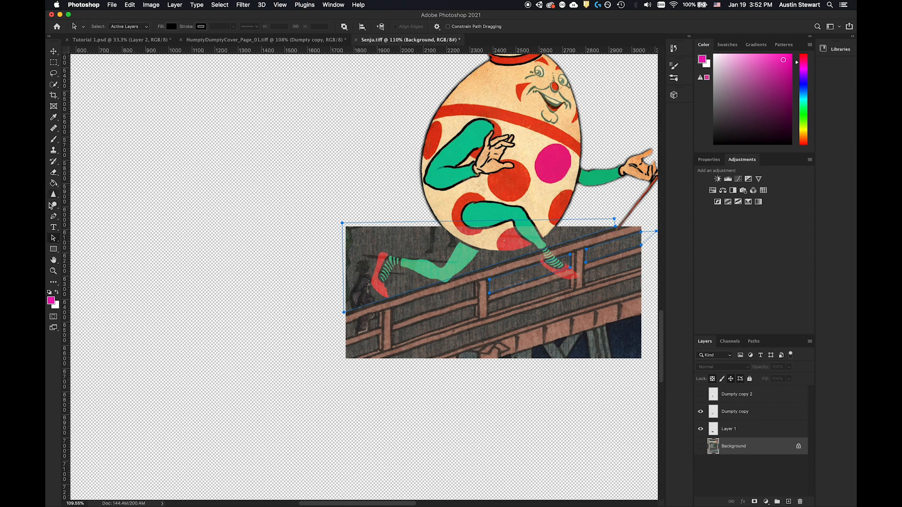
Try making a selection from the Pen paths with a 2-pixel feather while Background is active, and undo it
left_click(53, 218)
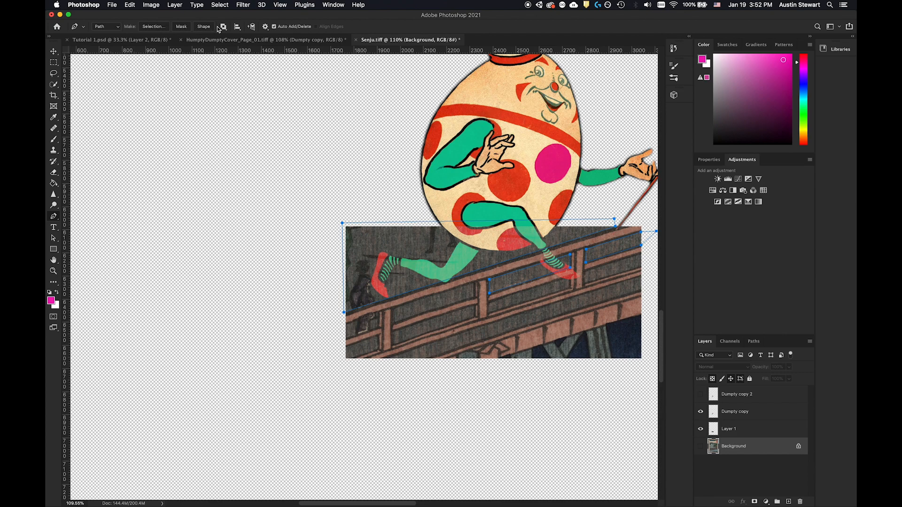
left_click(154, 26)
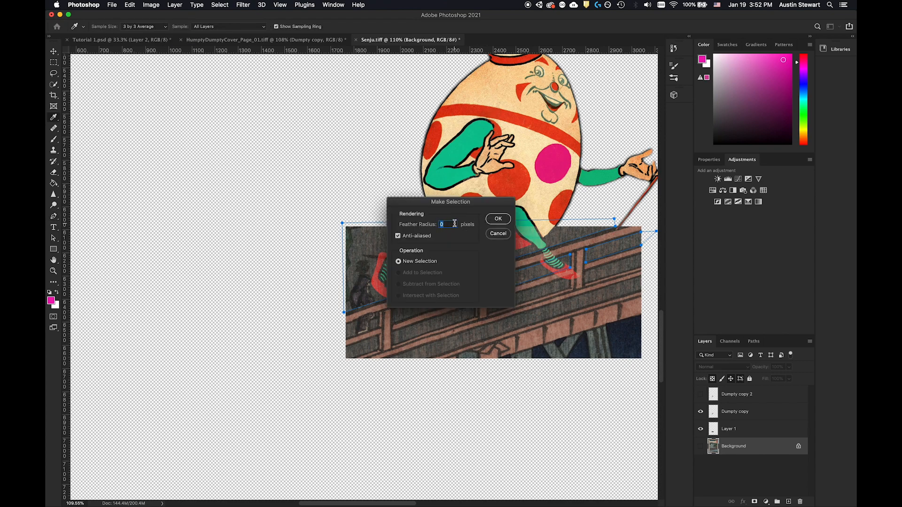
left_click_drag(450, 202, 356, 141)
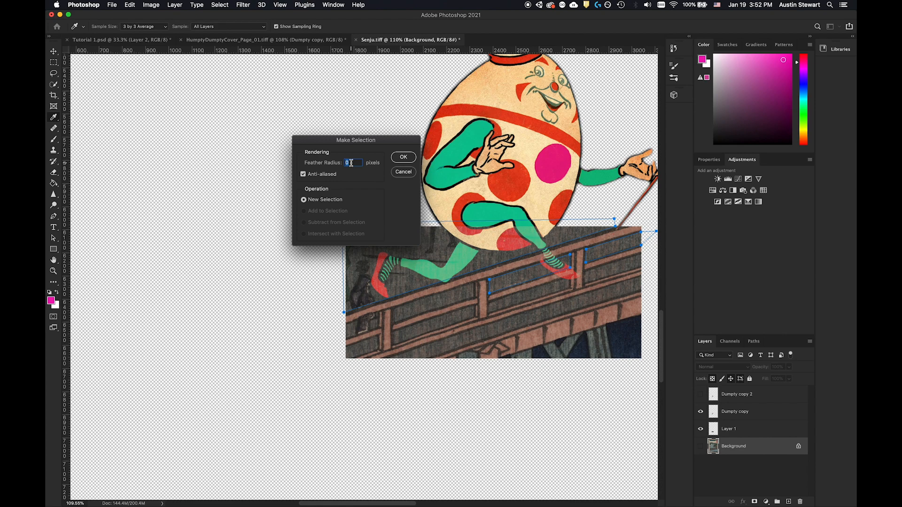
type("2")
left_click(405, 158)
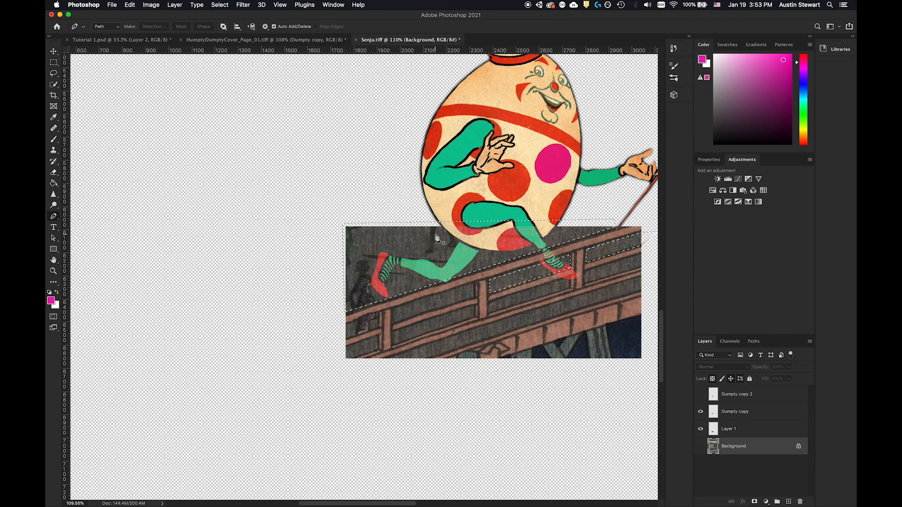
key("super+z")
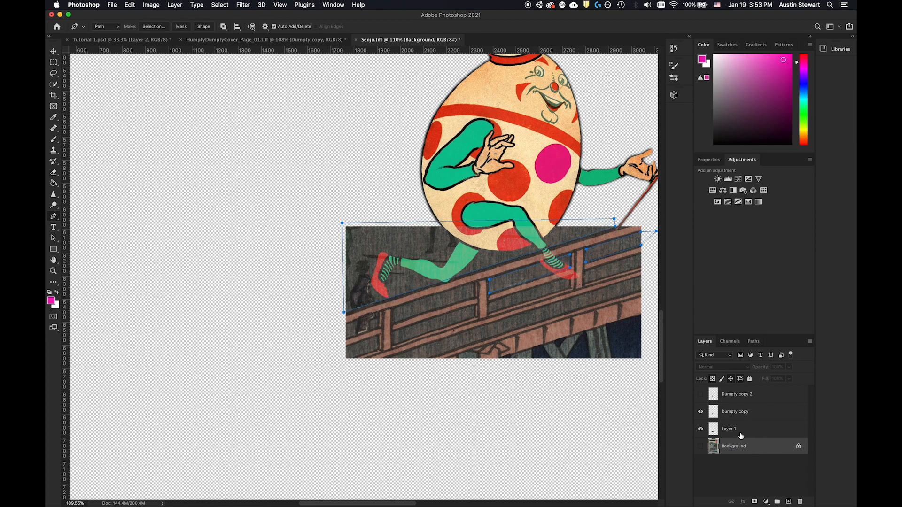
Delete the path areas from Layer 1 using a selection with a 2-pixel feather, and move Layer 1 above both Dumpty layers
left_click(701, 446)
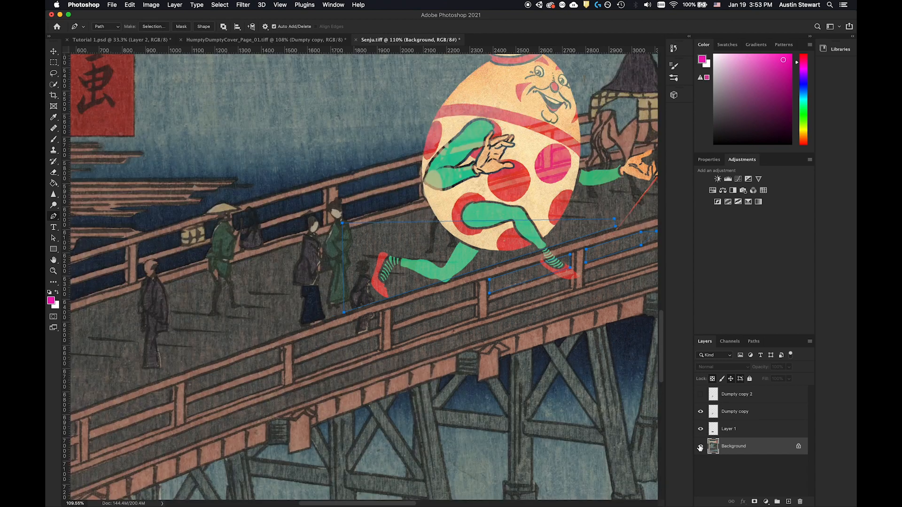
left_click(701, 446)
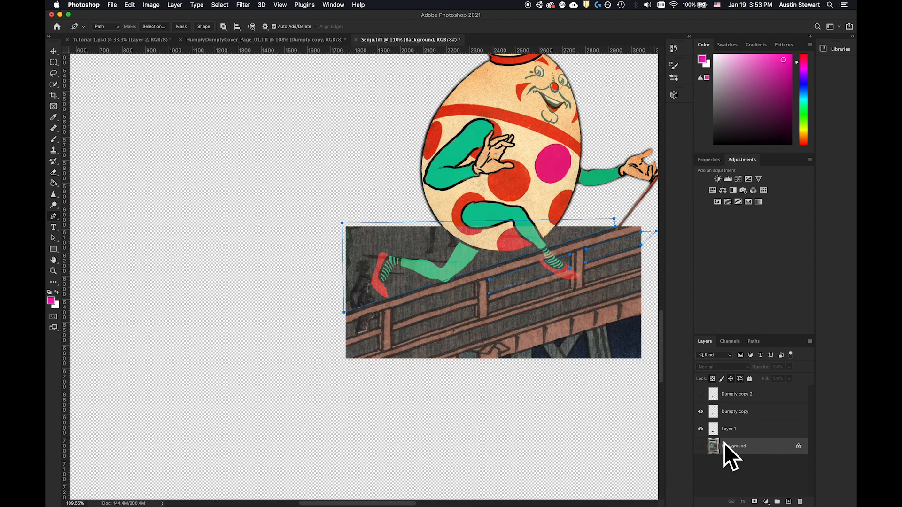
left_click(748, 432)
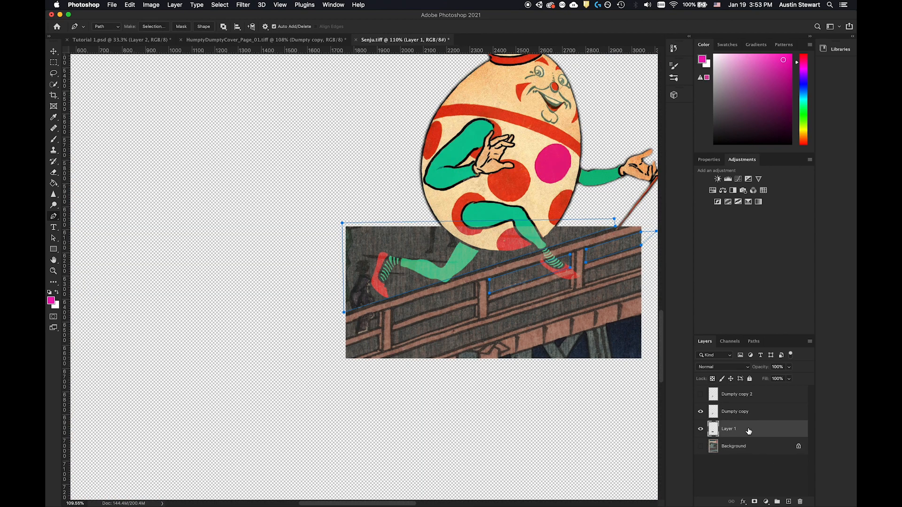
left_click(154, 27)
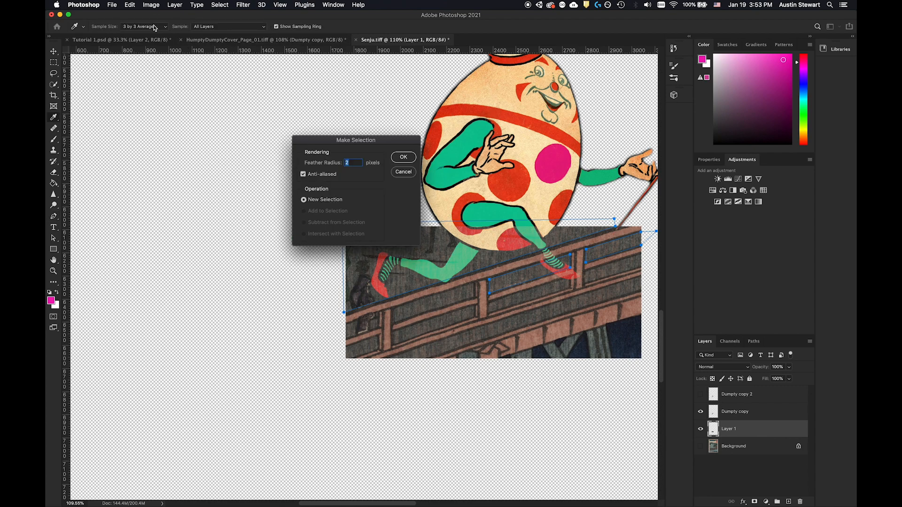
left_click(404, 158)
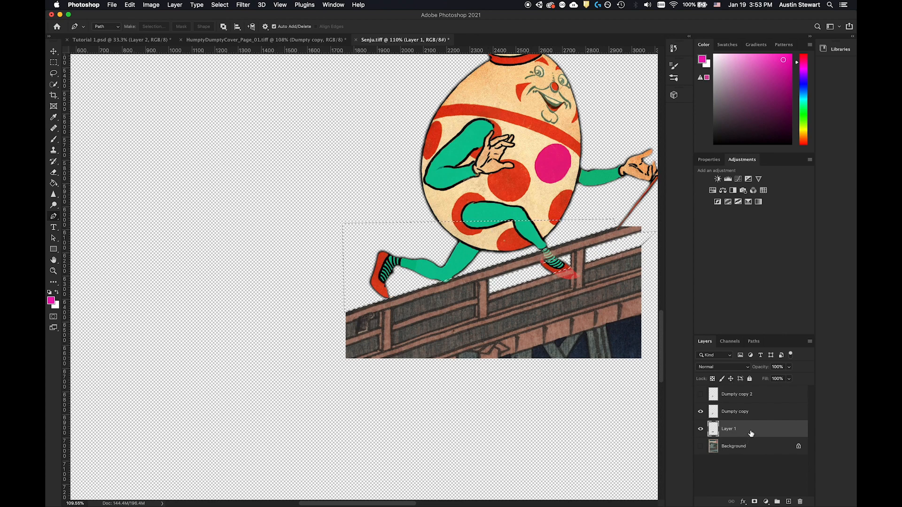
left_click_drag(753, 430, 755, 392)
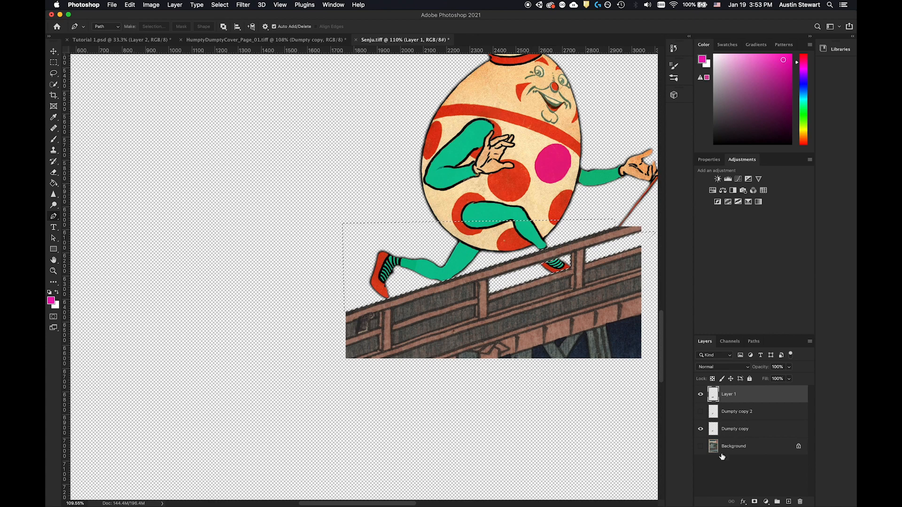
Show the Background and Dumpty copy 2 layers again and clear the active selection
left_click(701, 446)
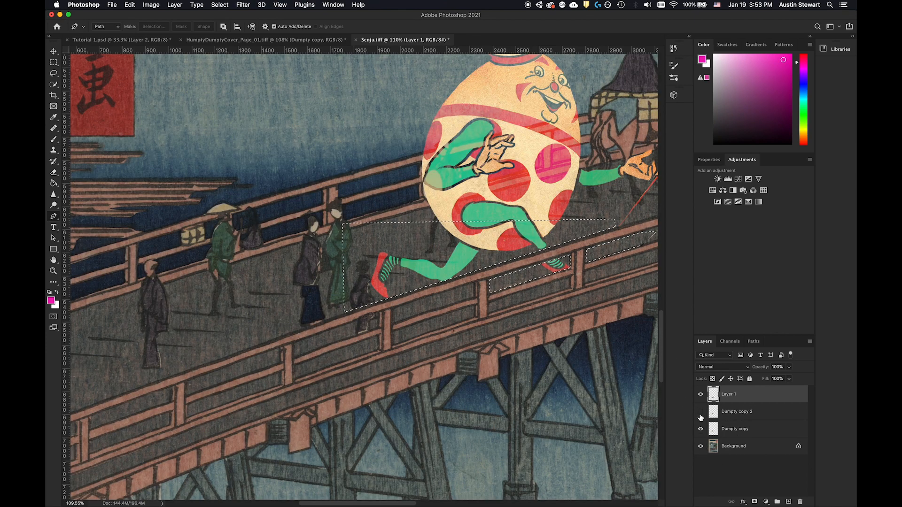
left_click(700, 412)
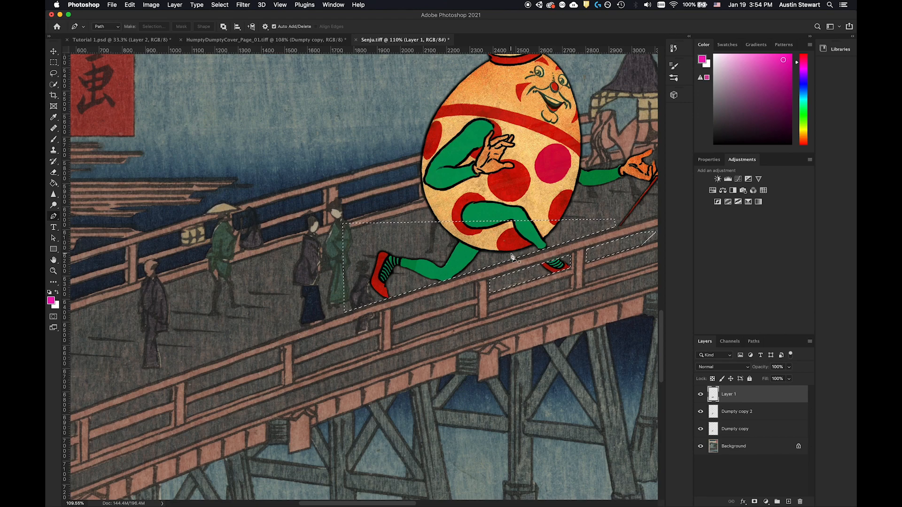
key("super+d")
scroll(512, 223, "down", 5)
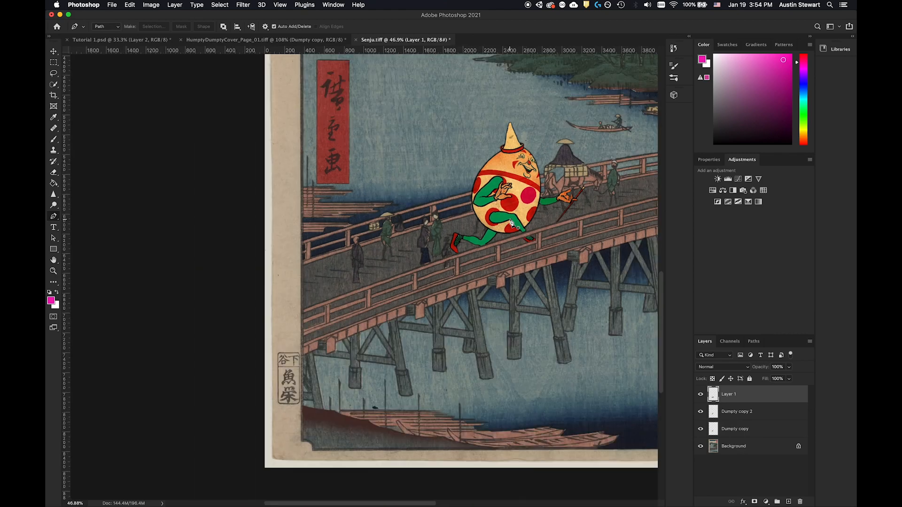
scroll(512, 224, "up", 1)
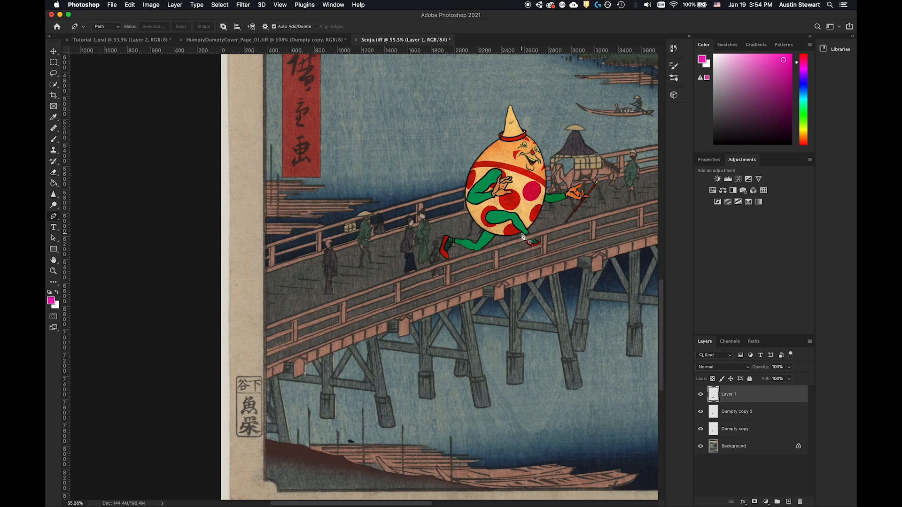
scroll(475, 187, "up", 3)
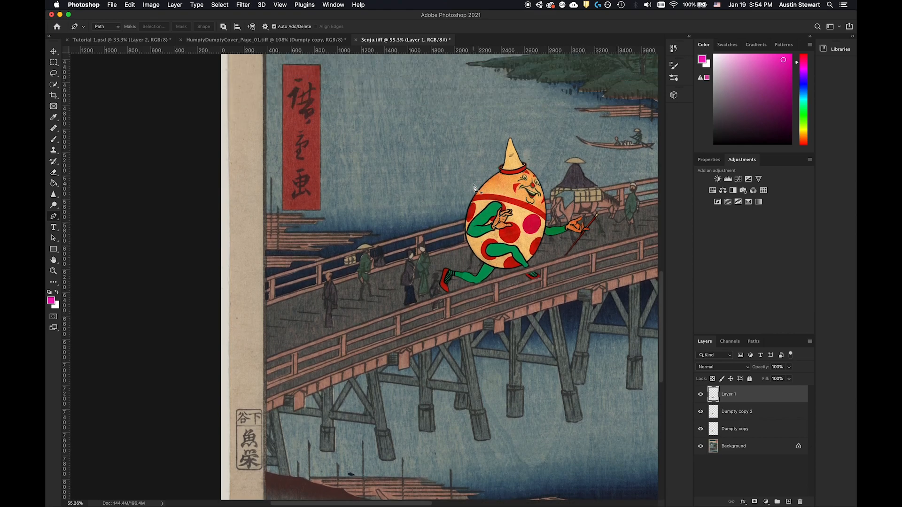
scroll(475, 187, "up", 6)
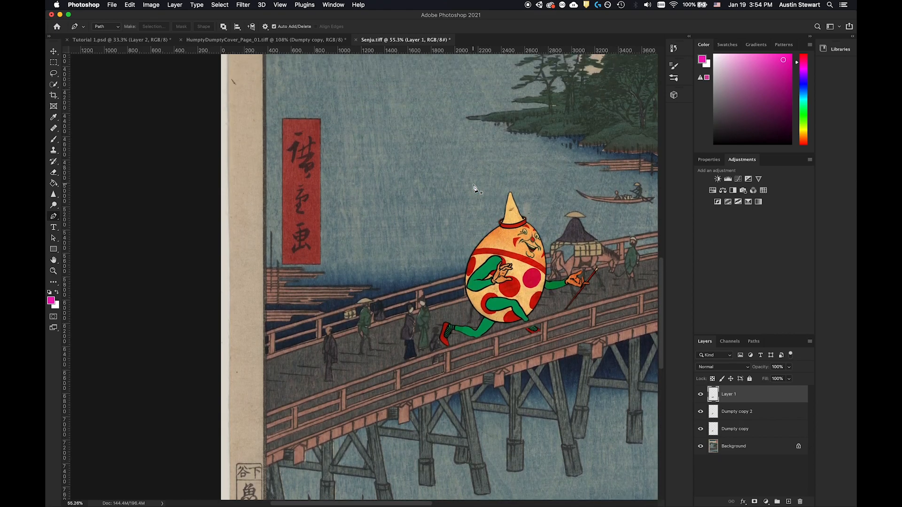
scroll(475, 187, "up", 4)
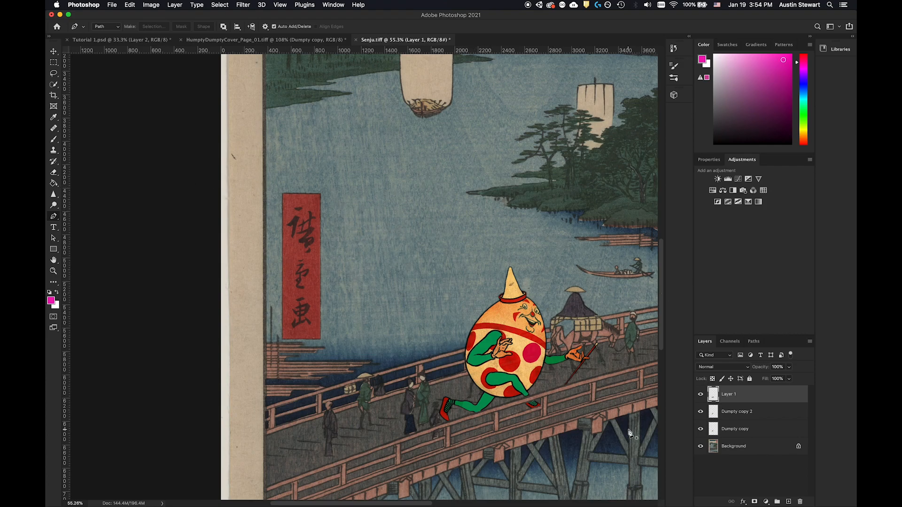
Duplicate Dumpty copy and Dumpty copy 2 together within Senju.tiff and move the duplicated figure onto the water beside the red signature panel
left_click(771, 413)
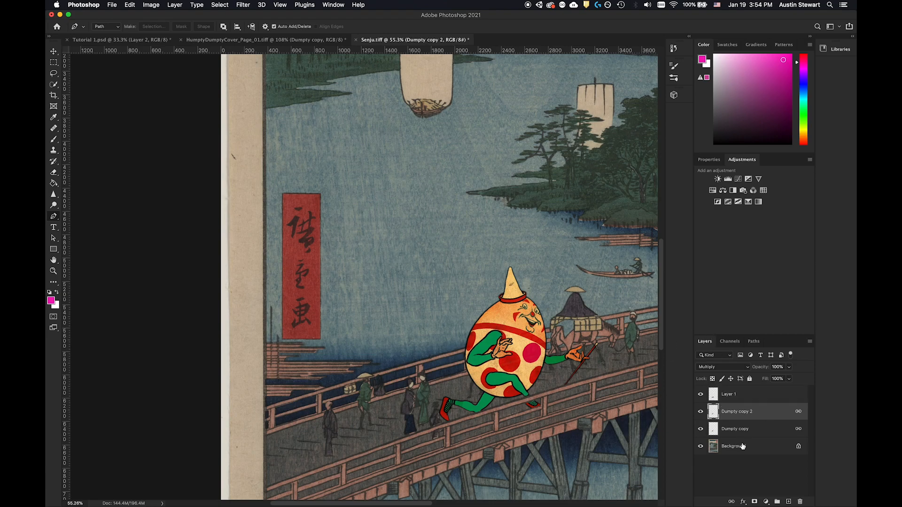
left_click(756, 429, "shift")
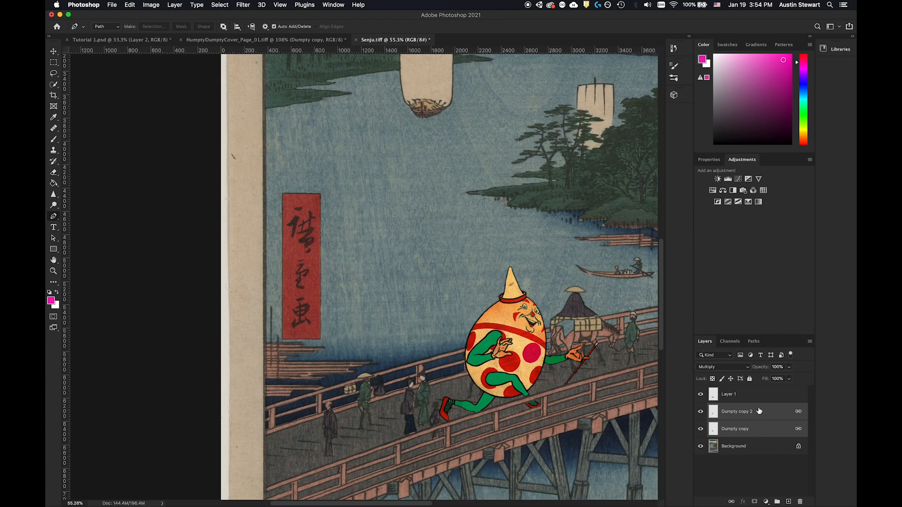
left_click(53, 51)
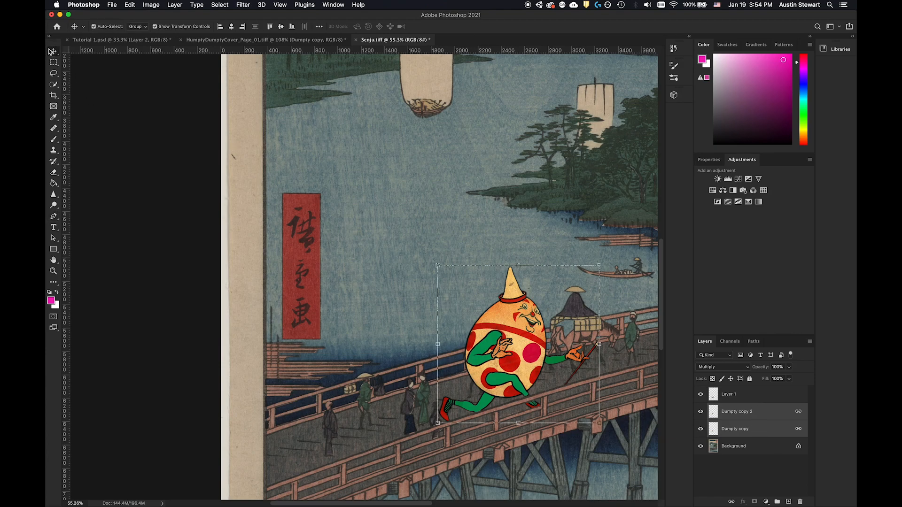
right_click(770, 415)
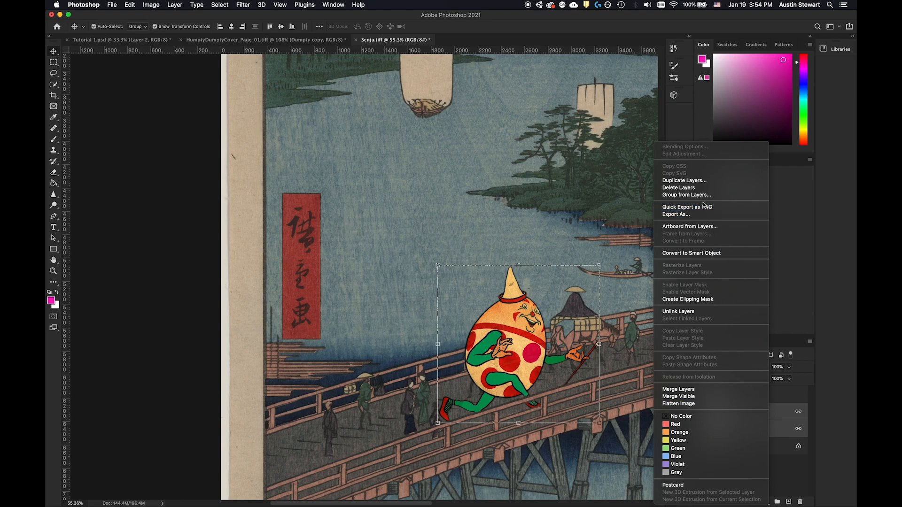
left_click(704, 186)
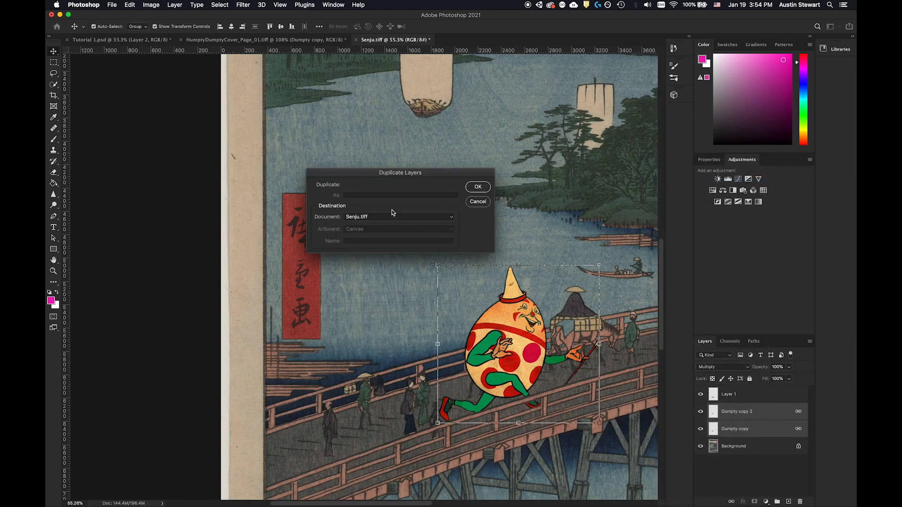
left_click(476, 188)
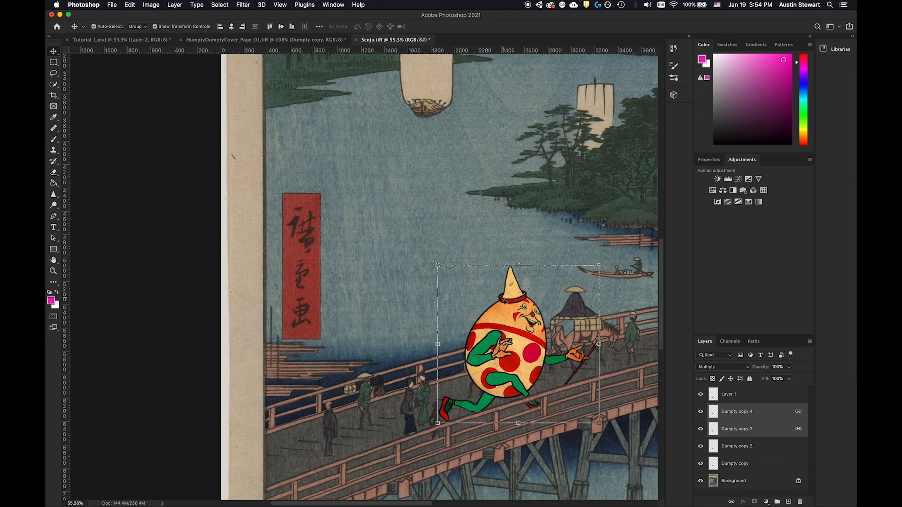
left_click_drag(518, 341, 420, 209)
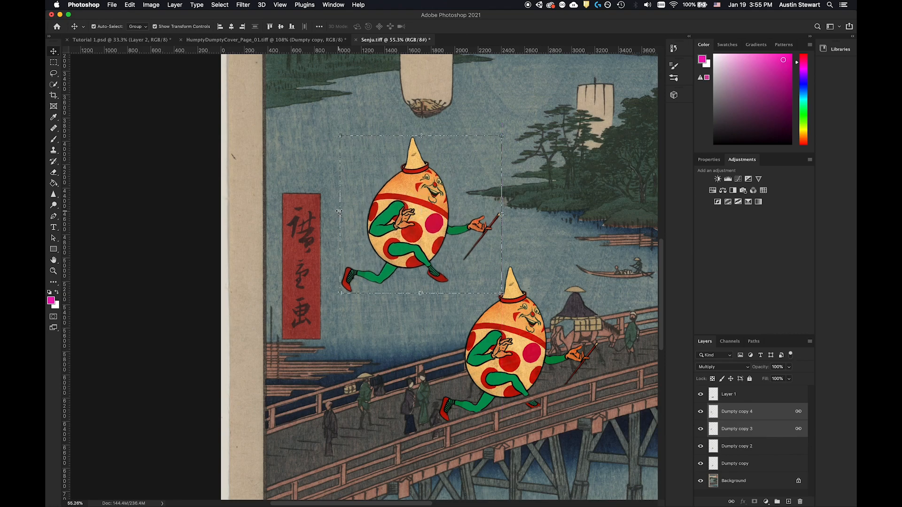
With Background active, draw a closed rectangular Pen path around the print's lower half, its upper edge crossing the duplicated figure's body
left_click(761, 487)
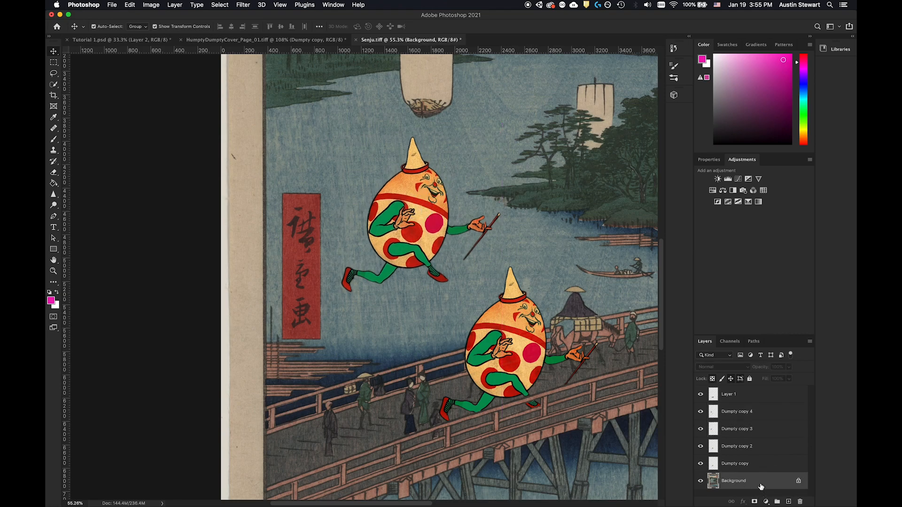
scroll(472, 301, "down", 10)
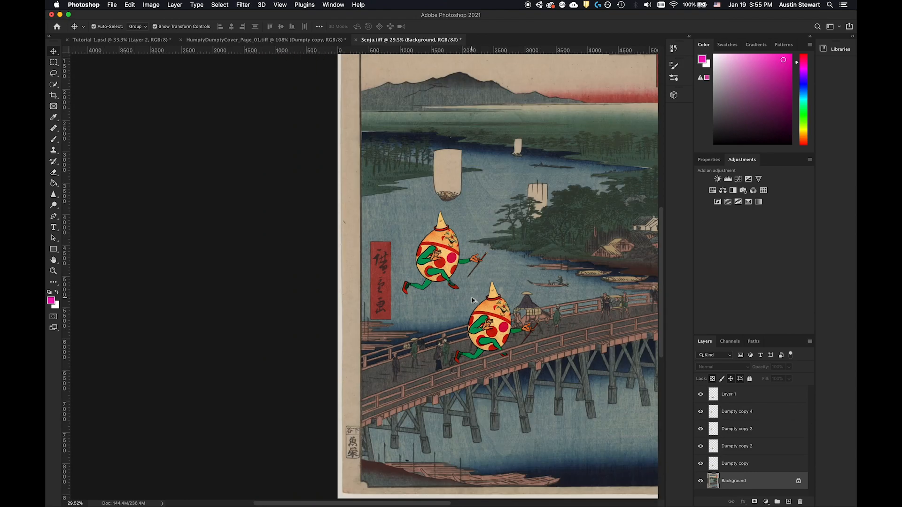
scroll(385, 327, "up", 5)
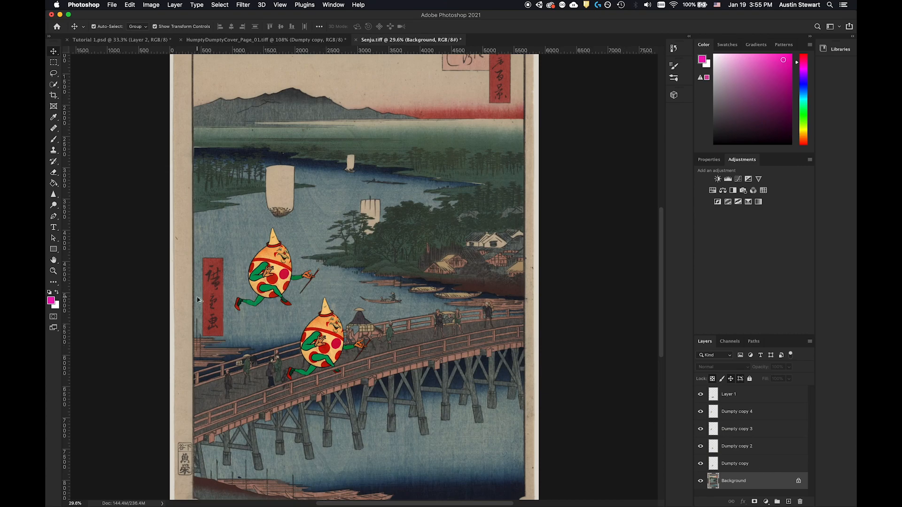
scroll(241, 306, "up", 8)
scroll(212, 300, "down", 3)
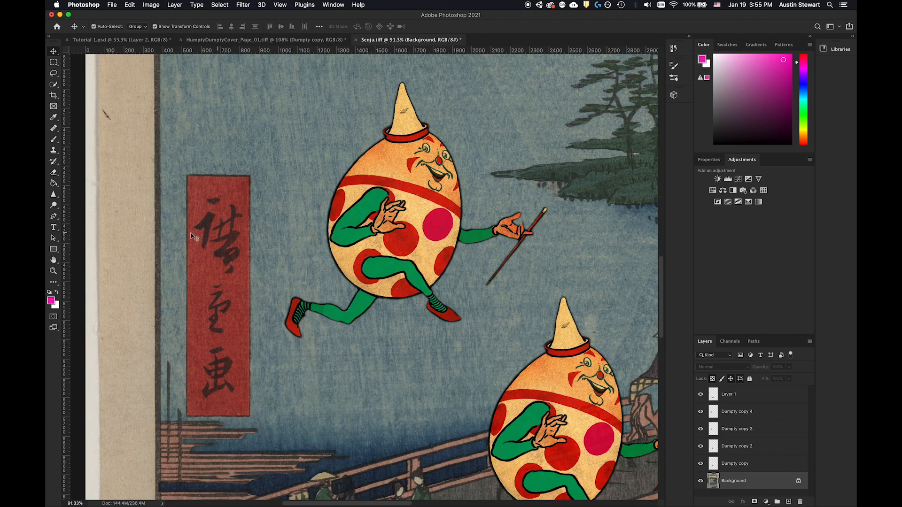
left_click(53, 217)
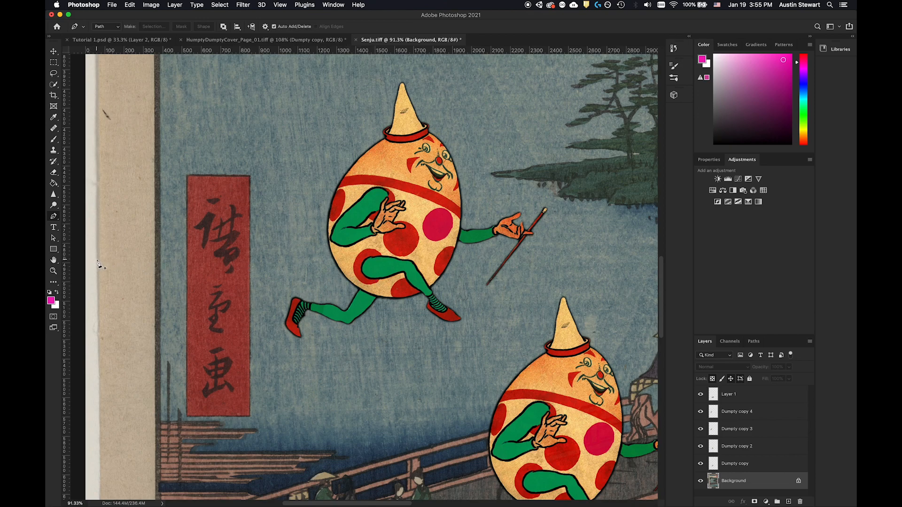
scroll(100, 266, "down", 5)
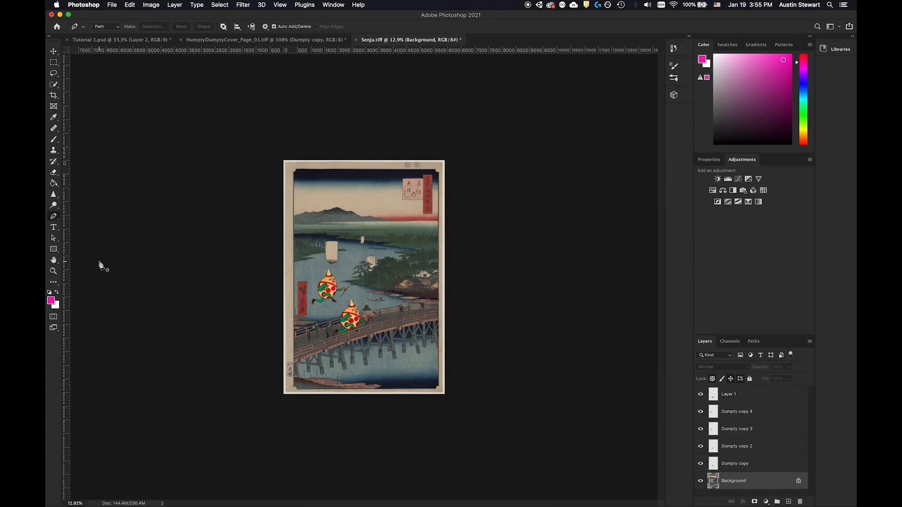
left_click(284, 292)
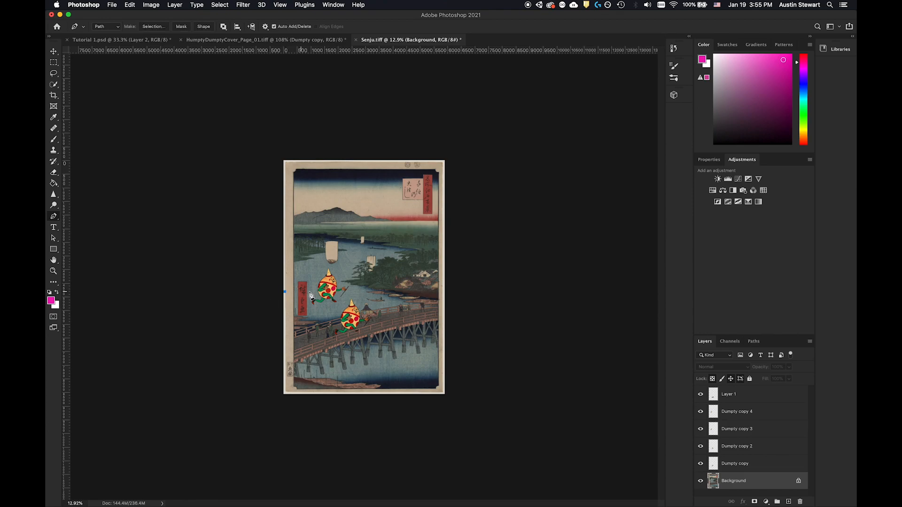
left_click(442, 294)
left_click(444, 392)
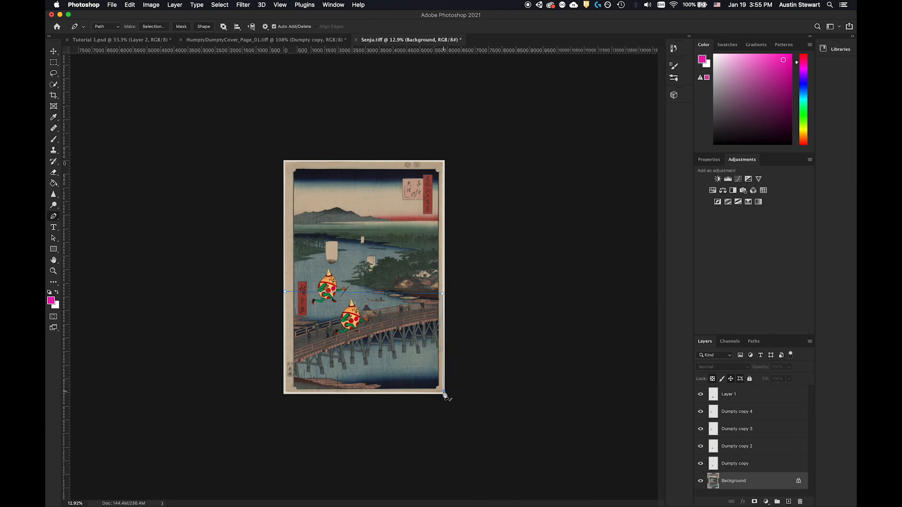
left_click(285, 393)
left_click(285, 293)
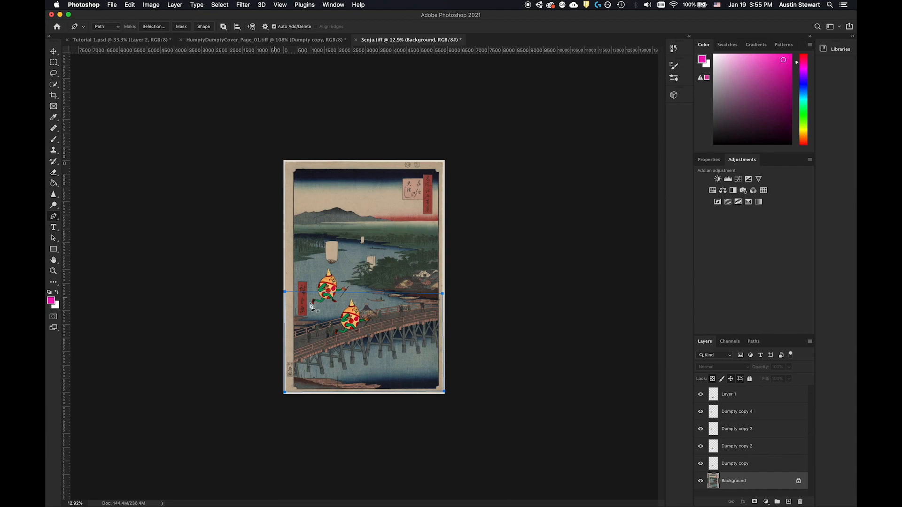
Add anchor points along the path's upper edge where it crosses the duplicated figure's egg body
scroll(328, 277, "up", 5)
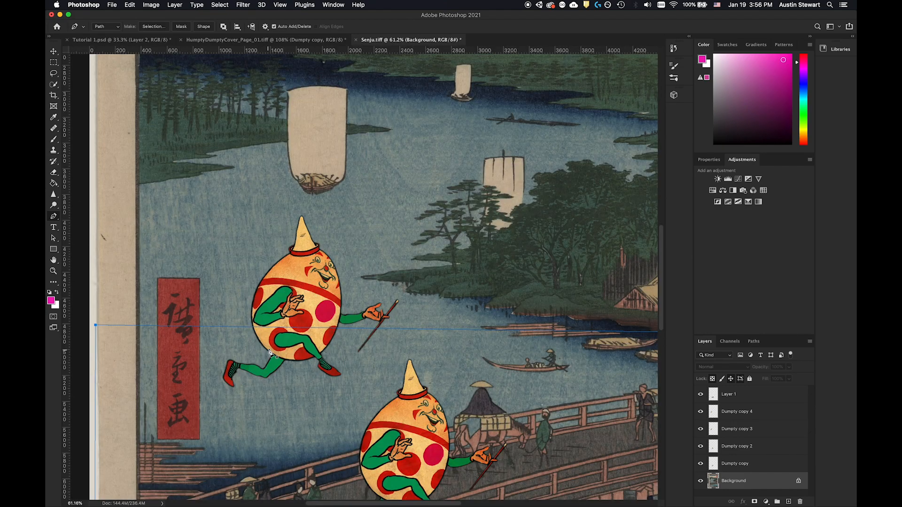
scroll(228, 345, "up", 1)
scroll(227, 346, "up", 3)
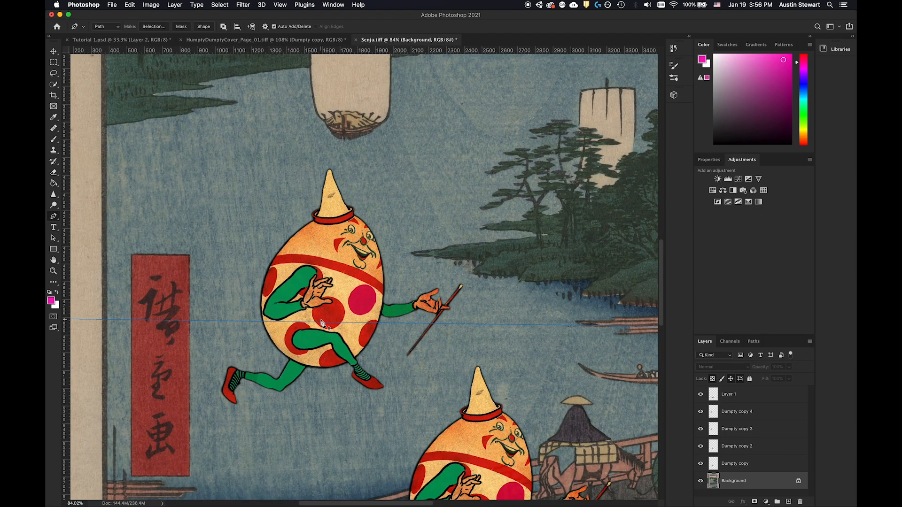
left_click(381, 324)
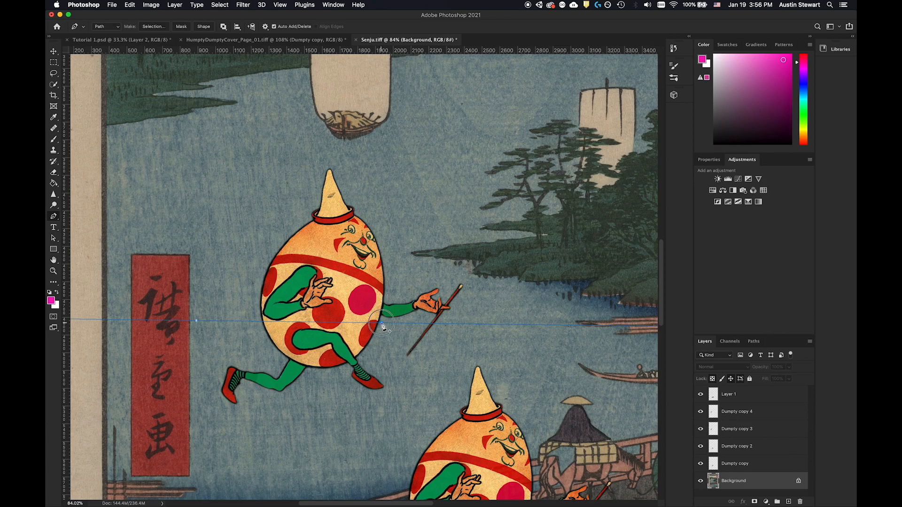
left_click(345, 324)
left_click(289, 322)
scroll(280, 332, "up", 5)
key("super+z")
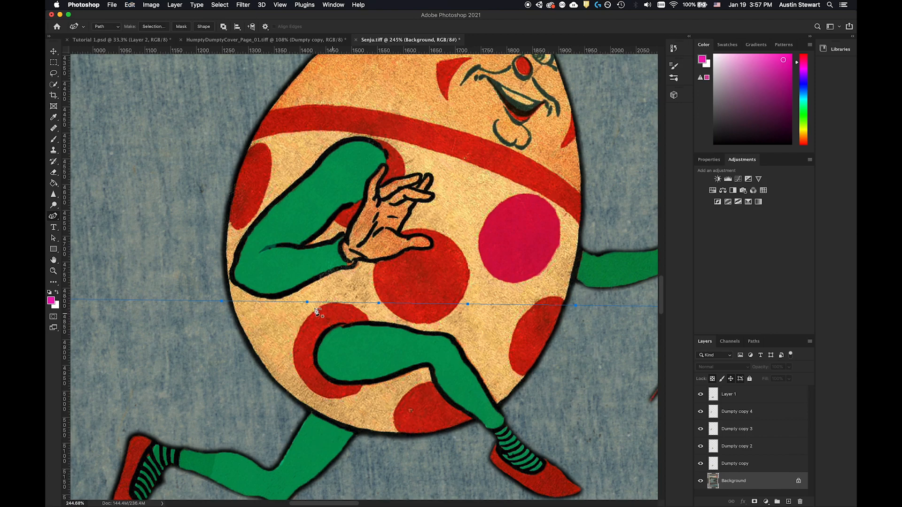
Bend the path into a wave across the egg with the Curvature Pen tool, shifting the three middle anchors alternately up and down
left_click(54, 216)
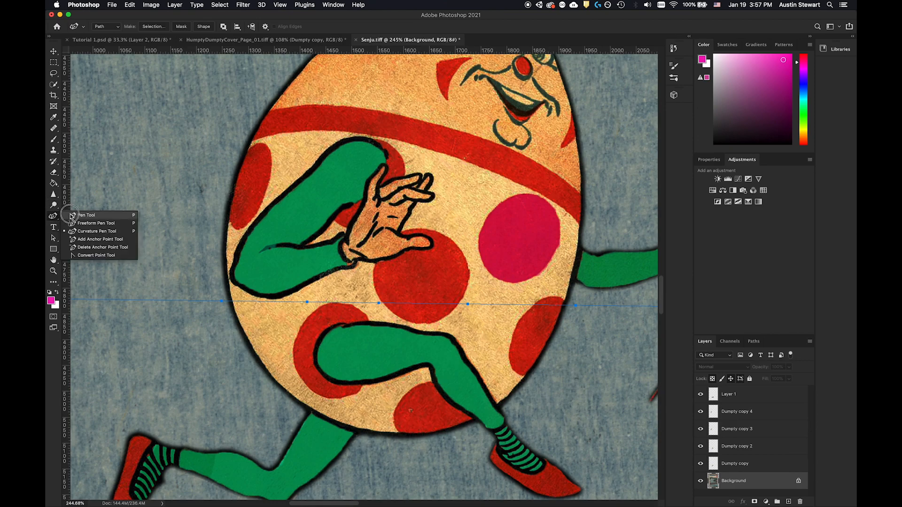
left_click(109, 233)
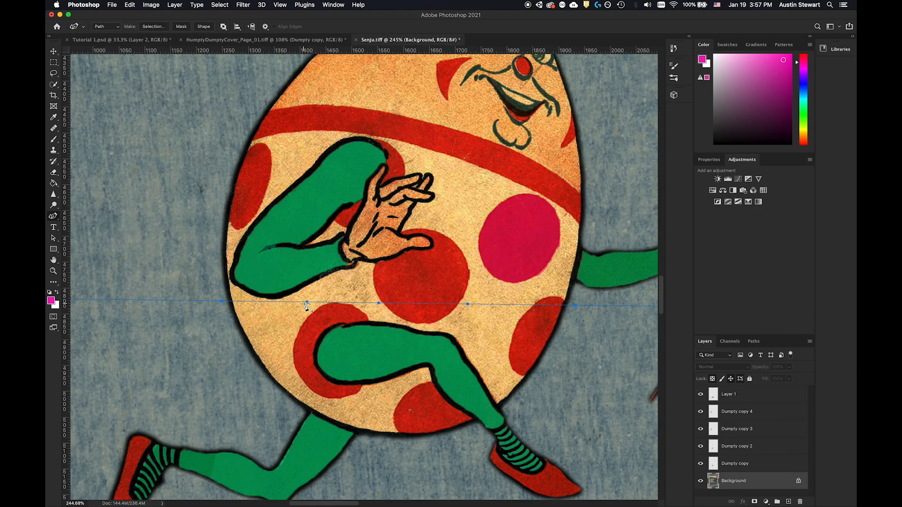
left_click_drag(307, 303, 308, 291)
left_click_drag(380, 304, 379, 318)
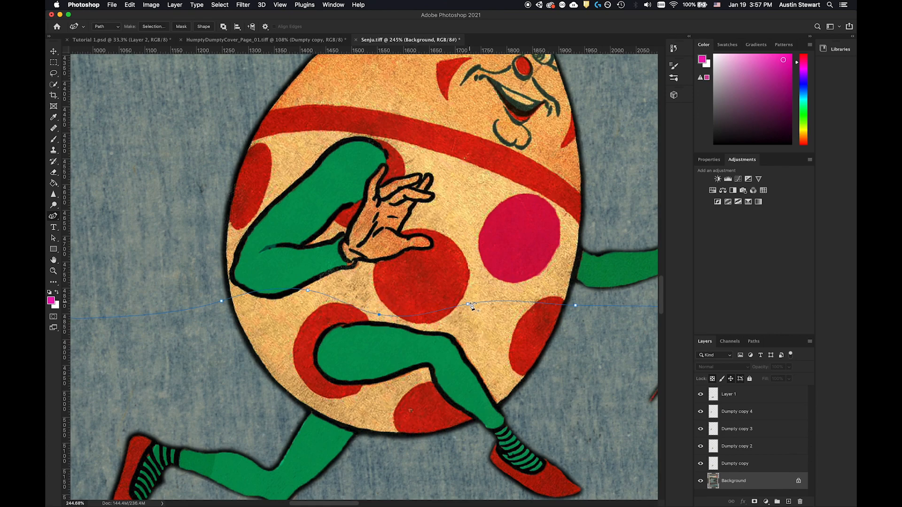
left_click_drag(467, 304, 467, 293)
left_click(467, 293)
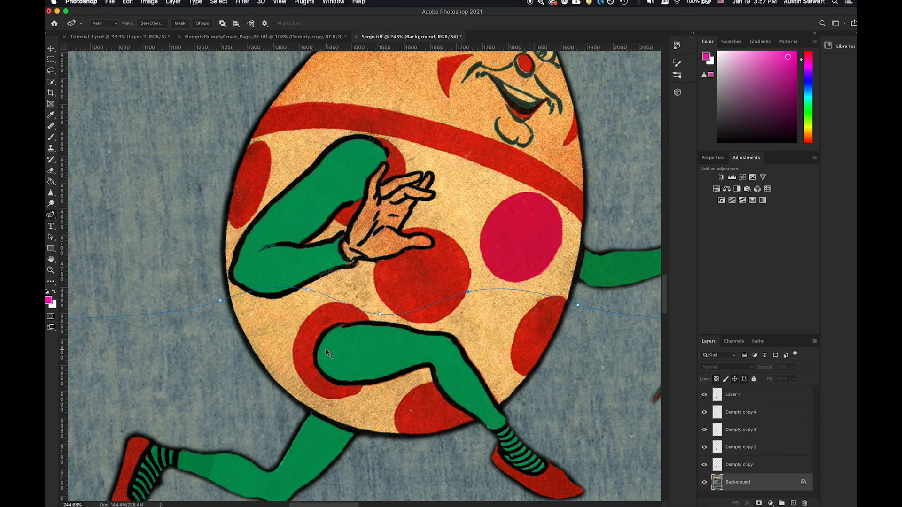
Convert the closed wavy path around the print's lower half into a new anti-aliased selection
scroll(326, 352, "up", 2)
scroll(329, 353, "down", 6)
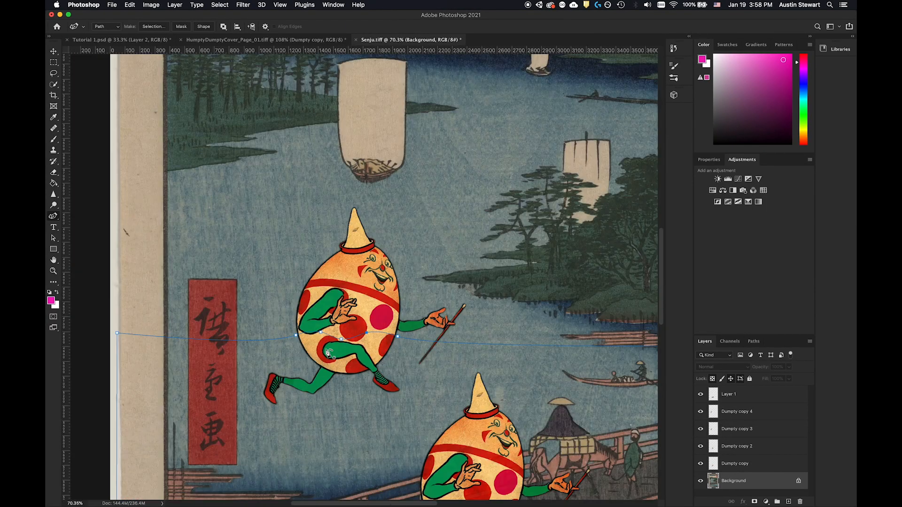
scroll(329, 353, "down", 1)
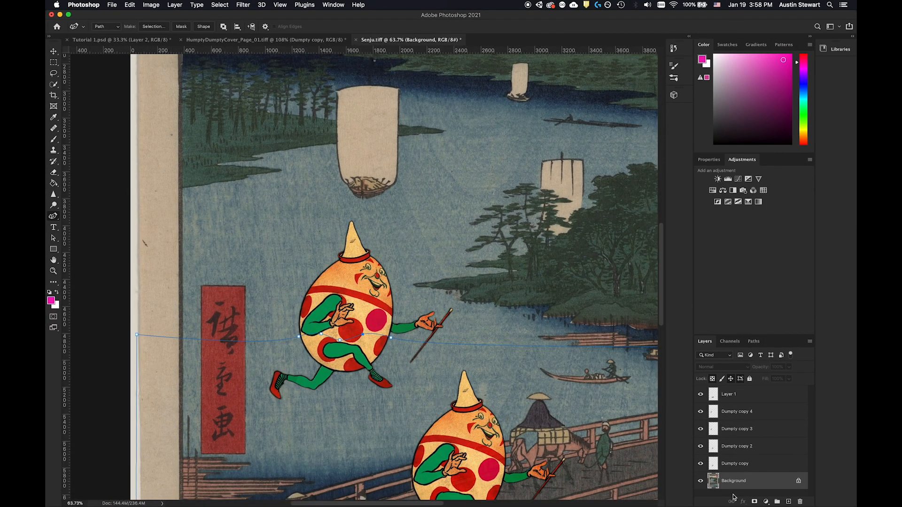
scroll(388, 335, "down", 4)
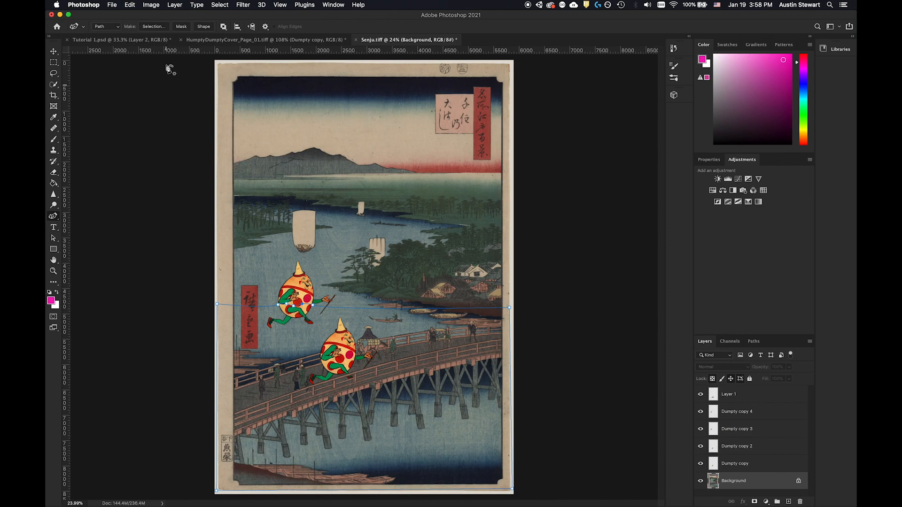
left_click(148, 26)
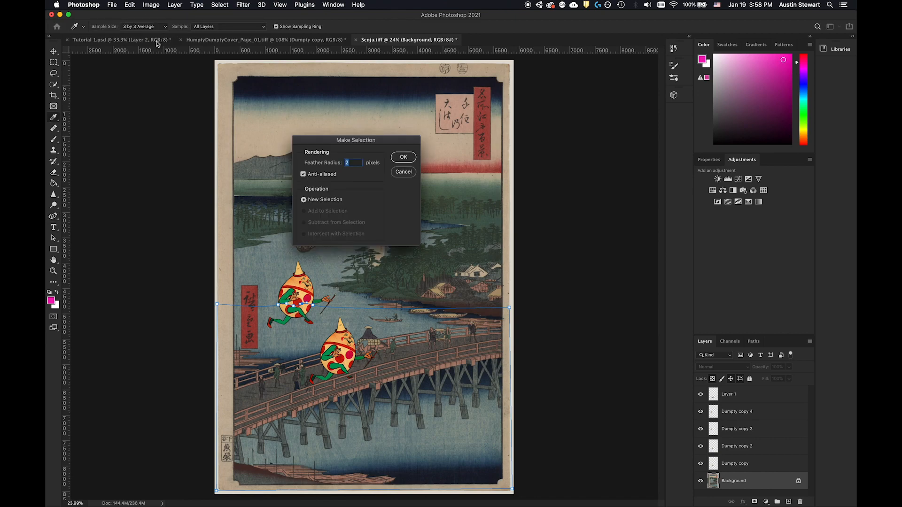
left_click(402, 159)
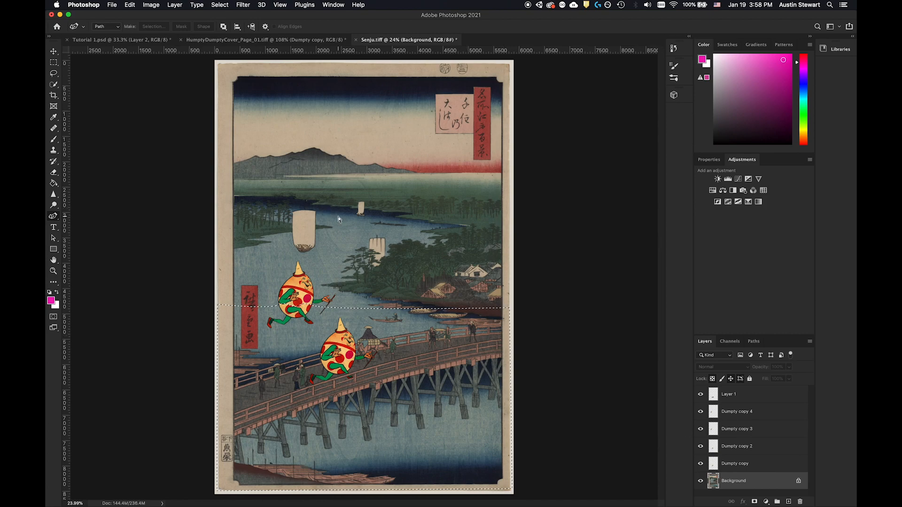
Copy the selected part of Background onto a new layer and place that layer directly above Dumpty copy 4
key("super+c")
key("super+v")
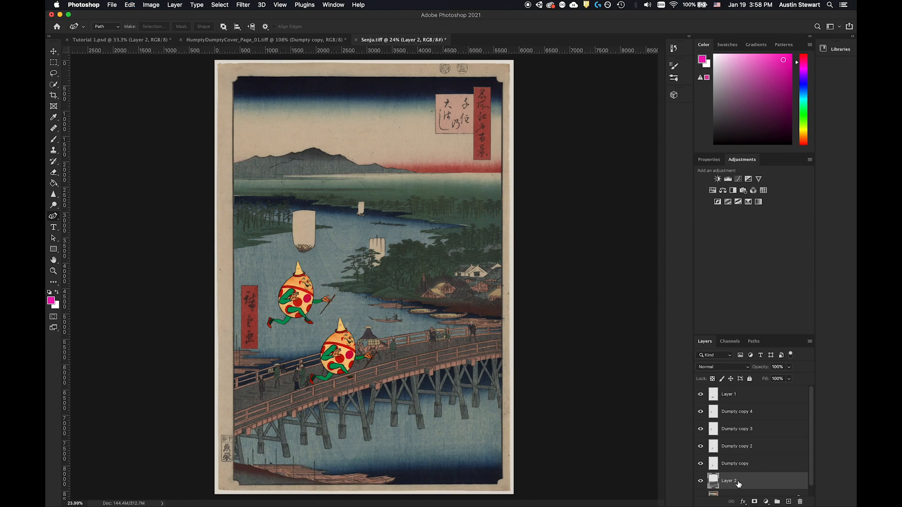
left_click_drag(754, 484, 755, 409)
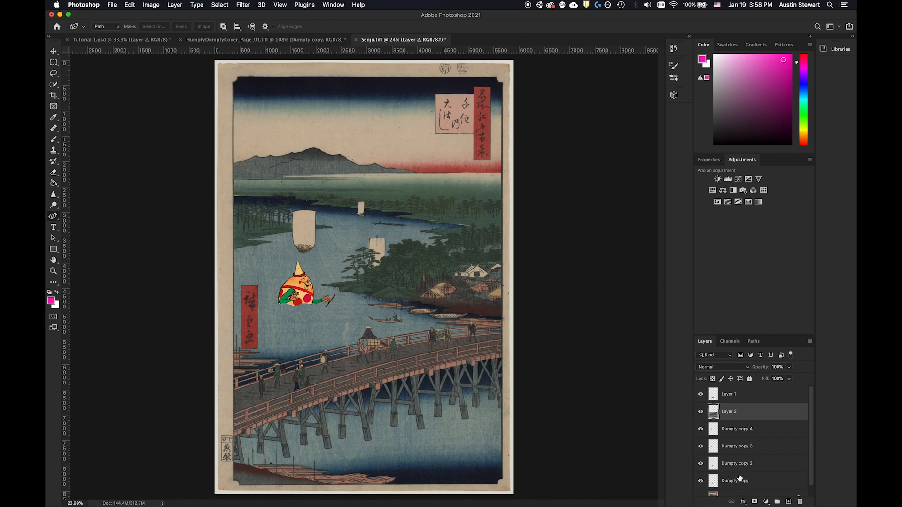
Move the bridge figure's layers, Dumpty copy 2 and Dumpty copy, above the pasted lower-half layer and below Layer 1
scroll(740, 479, "down", 1)
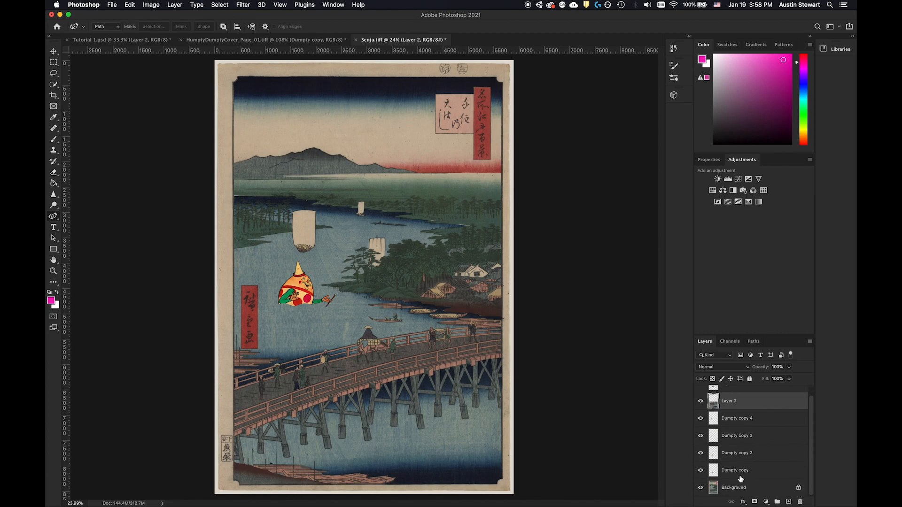
left_click(741, 471)
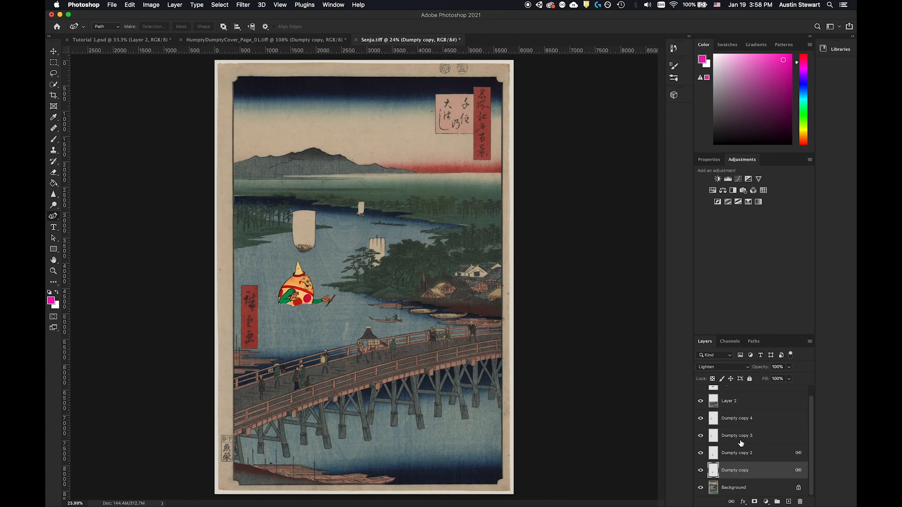
scroll(729, 488, "up", 1)
scroll(729, 489, "up", 1)
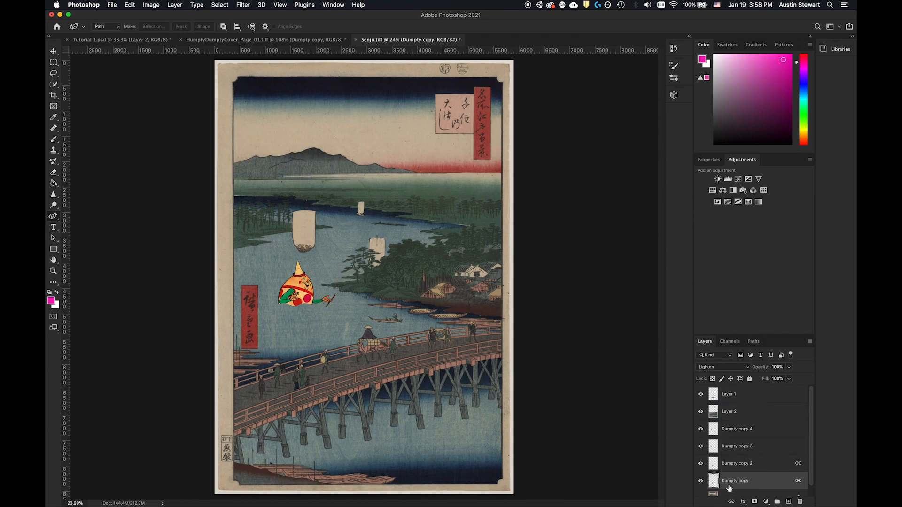
left_click(737, 465)
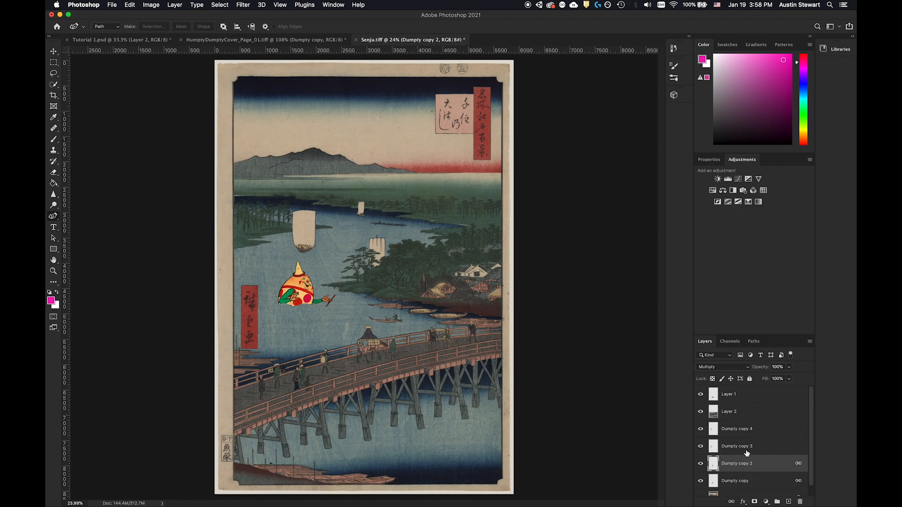
left_click_drag(739, 464, 738, 407)
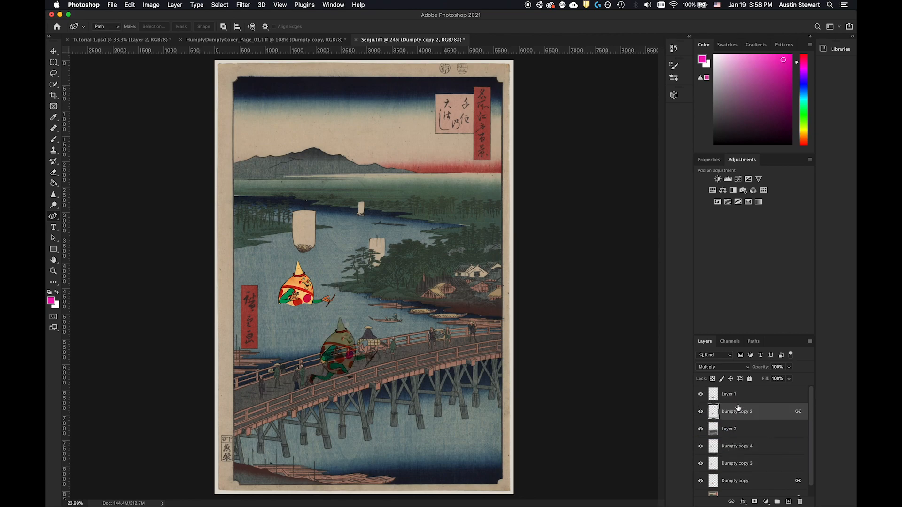
left_click(744, 483)
left_click_drag(744, 483, 740, 422)
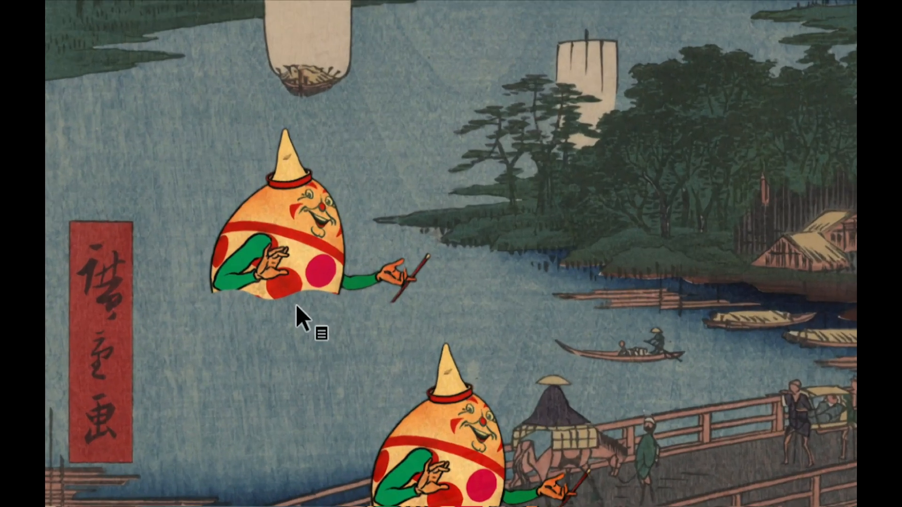
key("p")
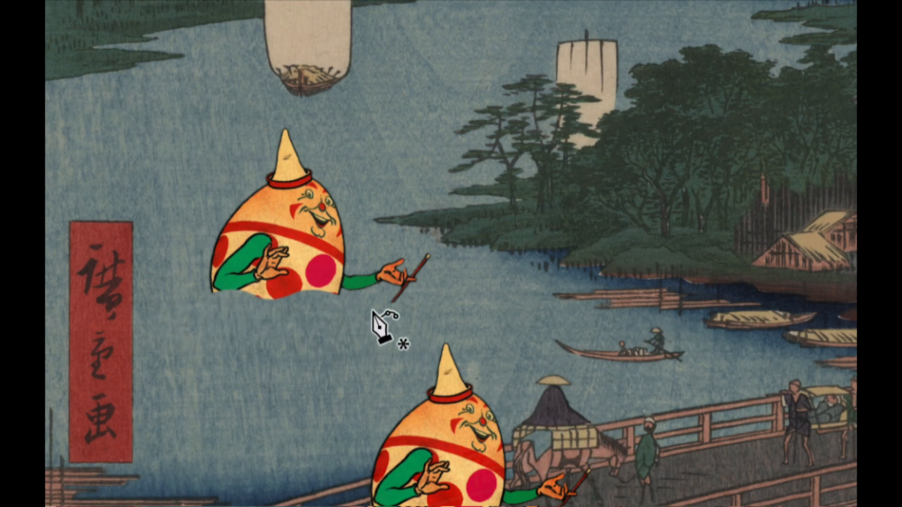
key("space")
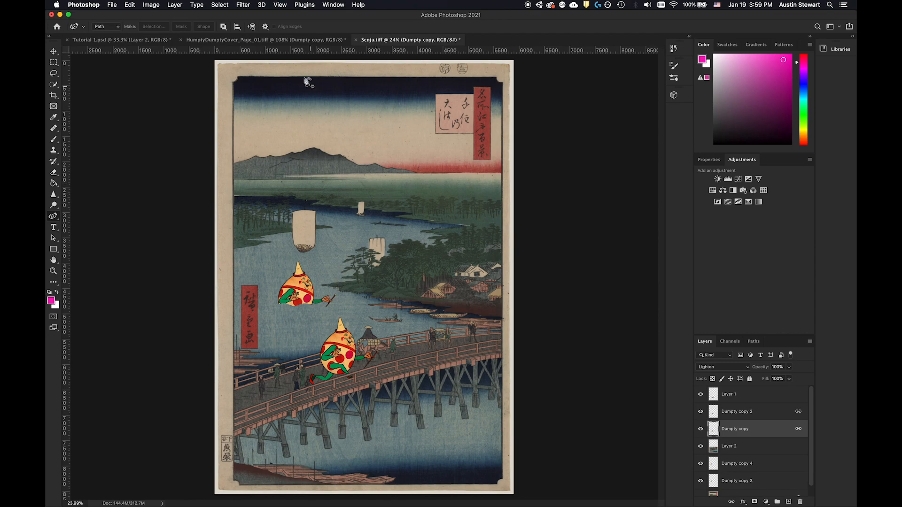
Save the layered document in Photoshop format as SenjuDumpty.psd in the ARTIS 212 SP 2021 folder, with Maximize Compatibility on
left_click(111, 5)
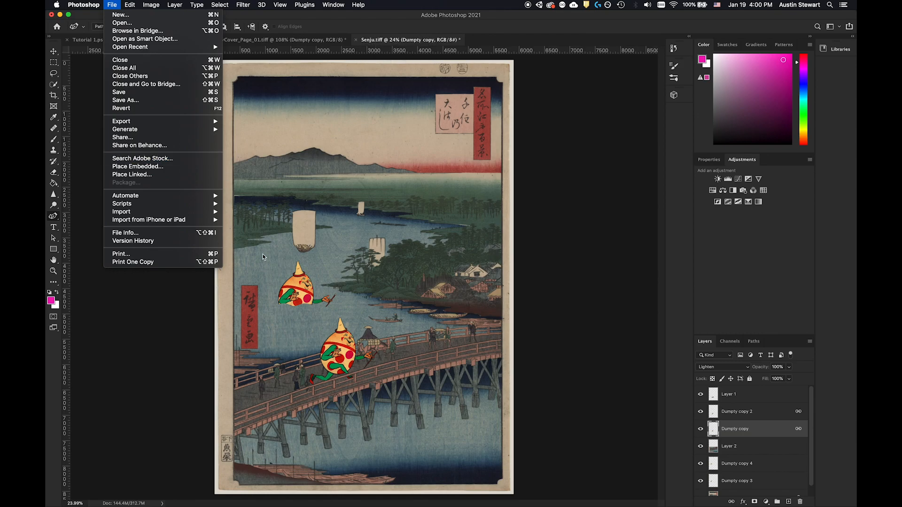
mouse_move(150, 122)
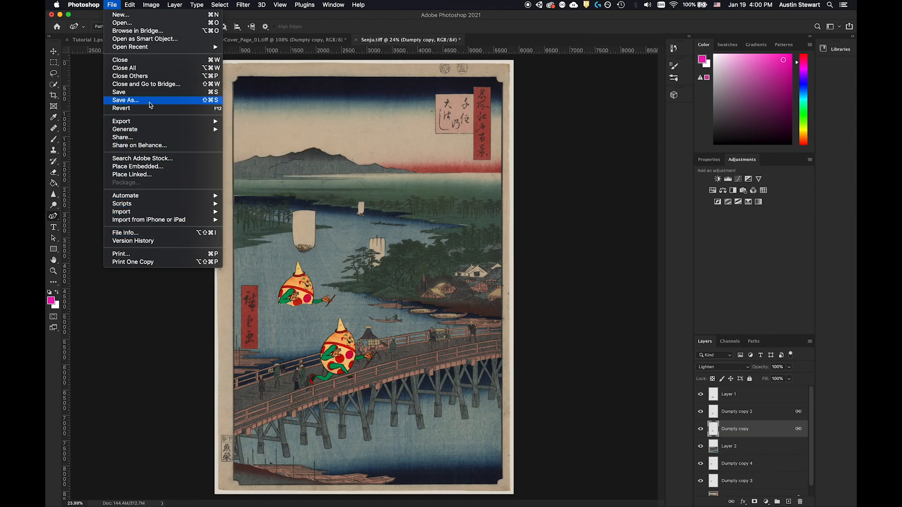
left_click(150, 101)
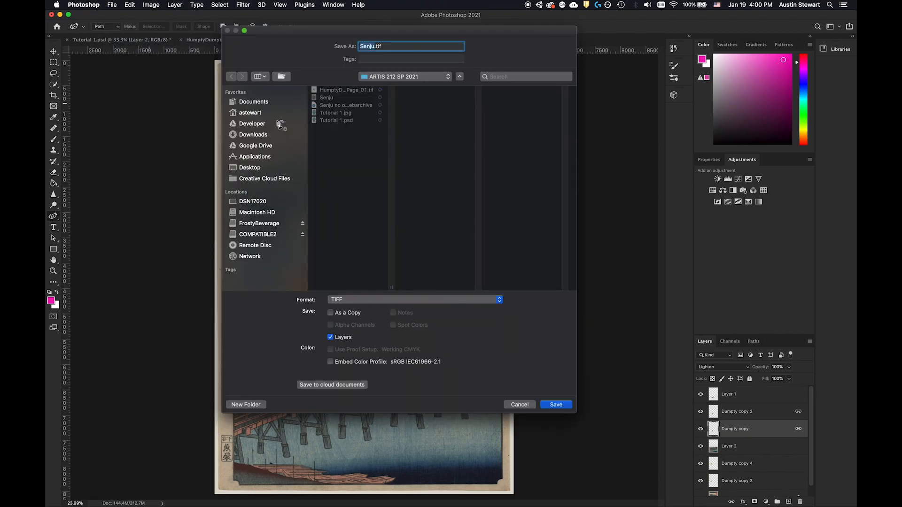
left_click(370, 301)
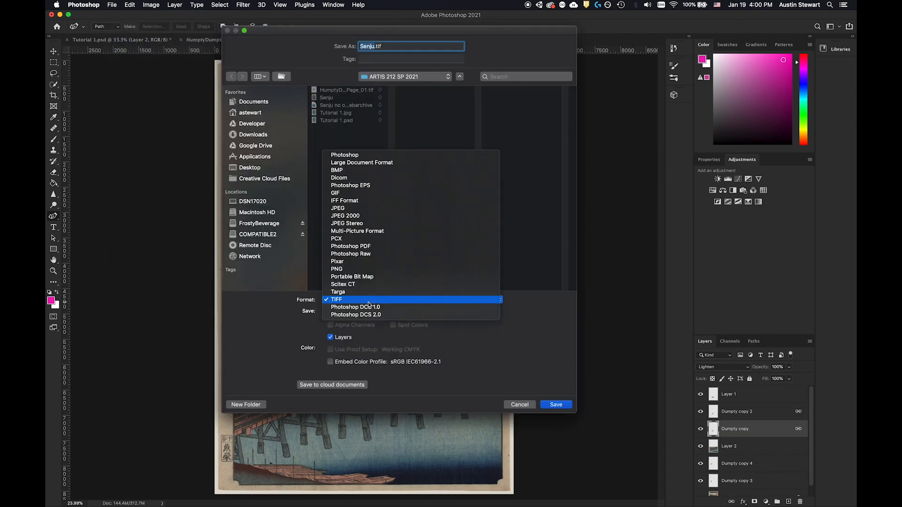
left_click(369, 155)
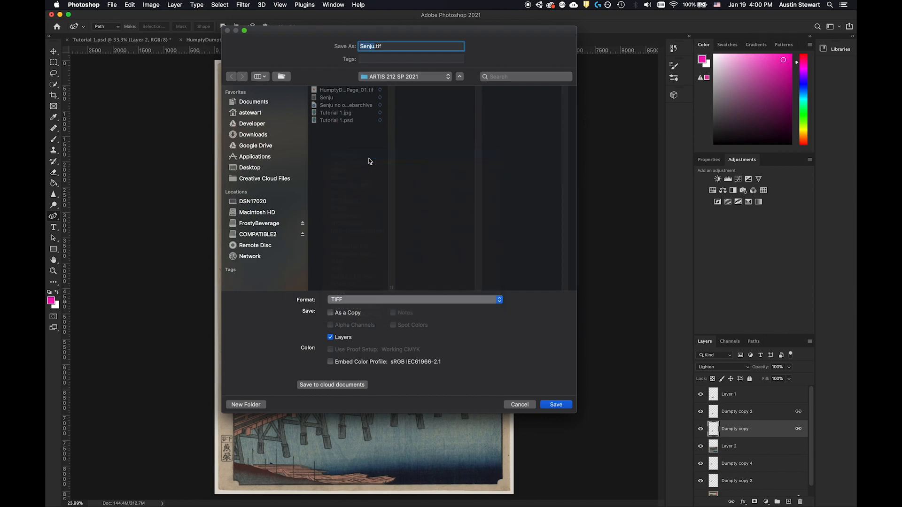
key("Right")
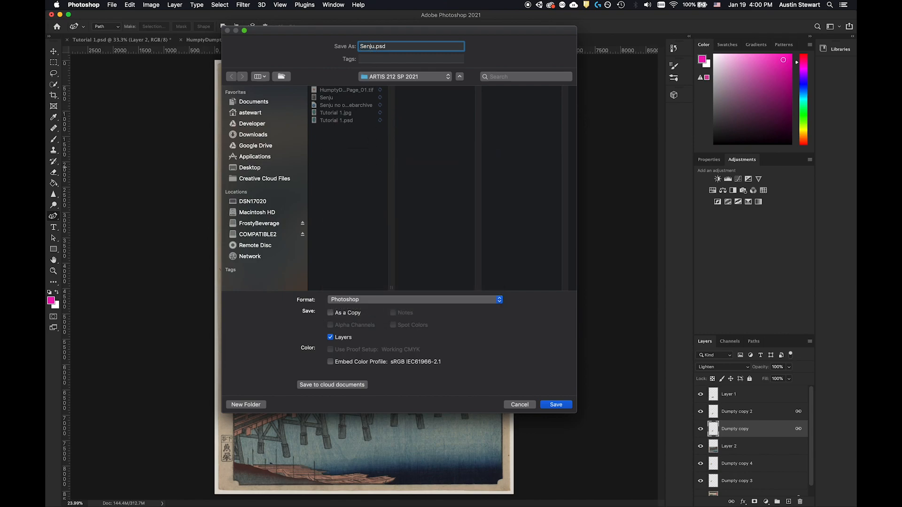
type("Dumpty")
left_click(556, 404)
left_click(556, 404)
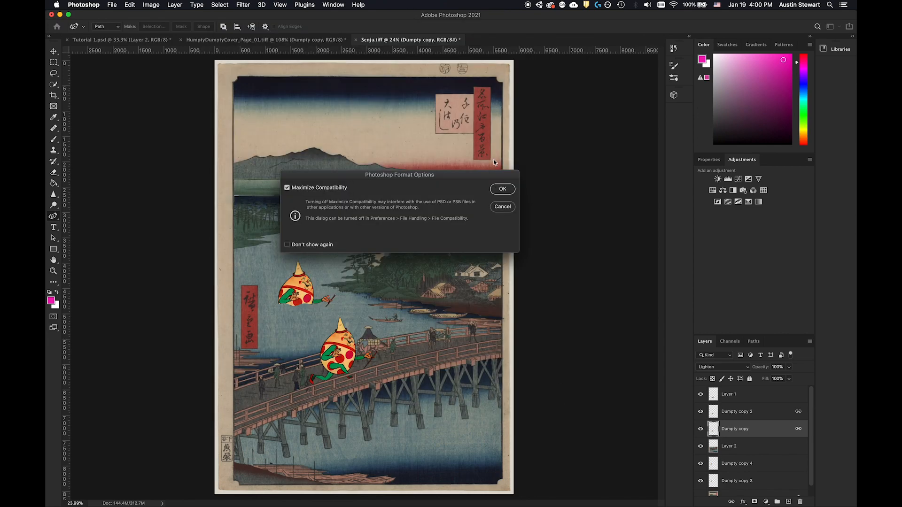
left_click(500, 190)
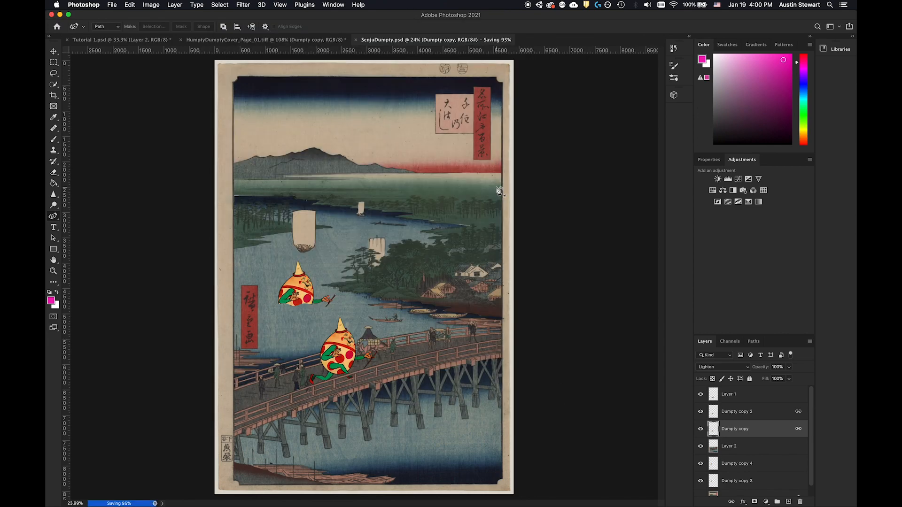